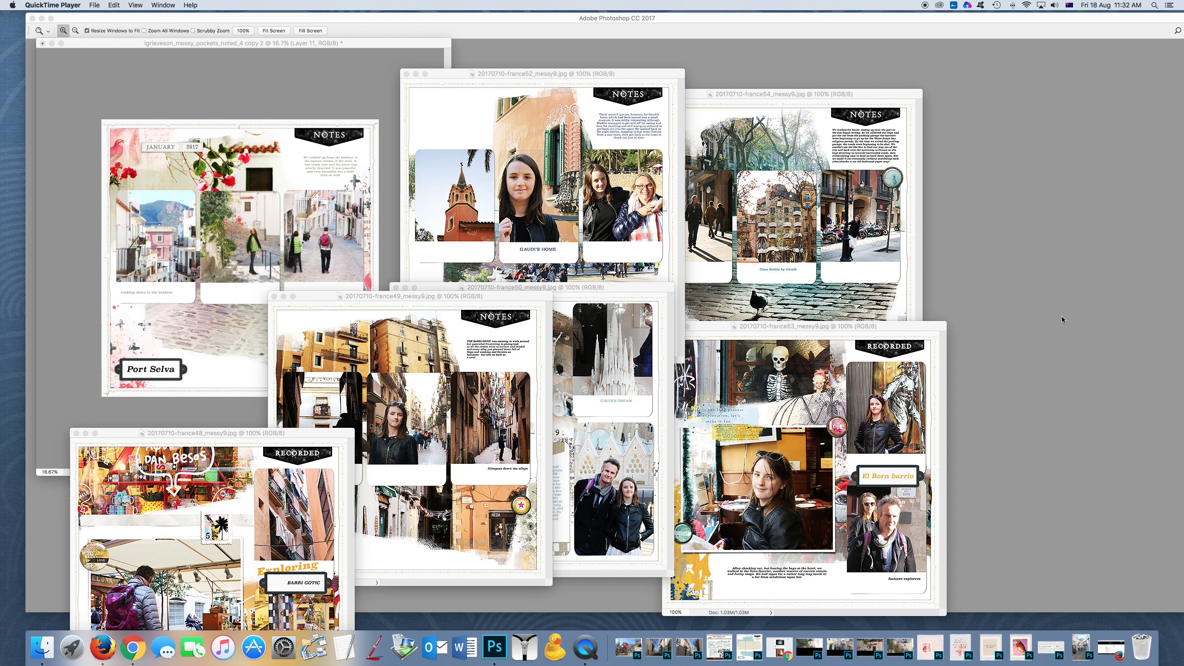
Bring up the Messy Pockets noted preview image, look over its templates and example layouts, and close it.
{"action": "left_click", "coordinate": [718, 648]}
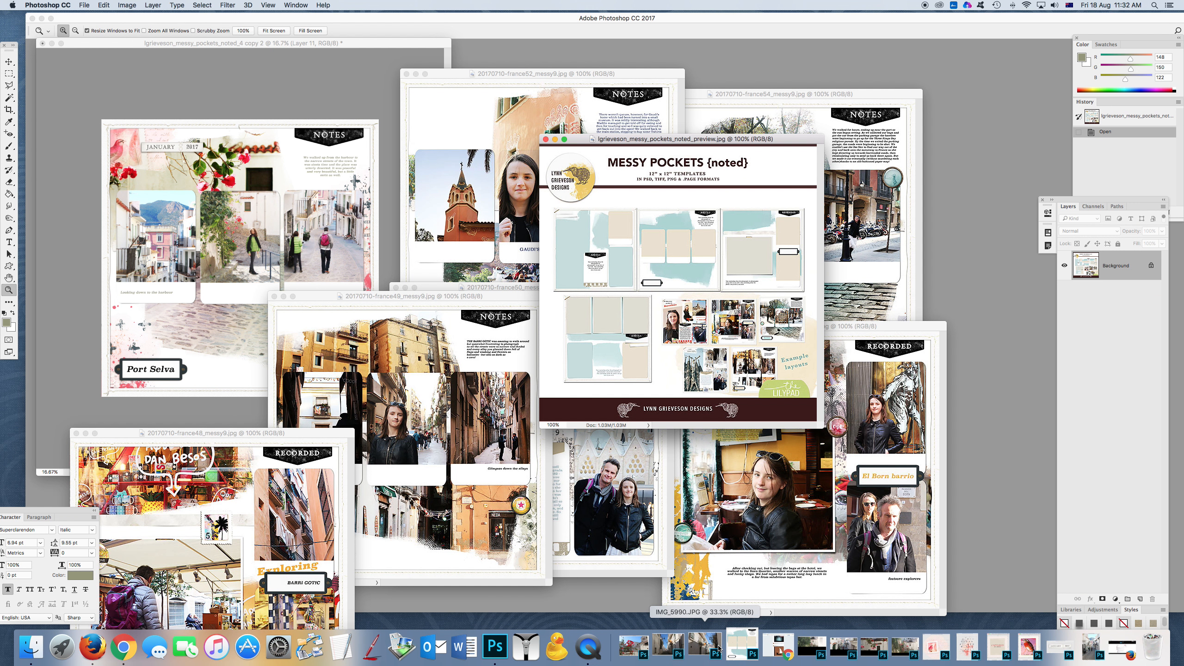
{"action": "left_click_drag", "start_coordinate": [778, 142], "coordinate": [635, 90]}
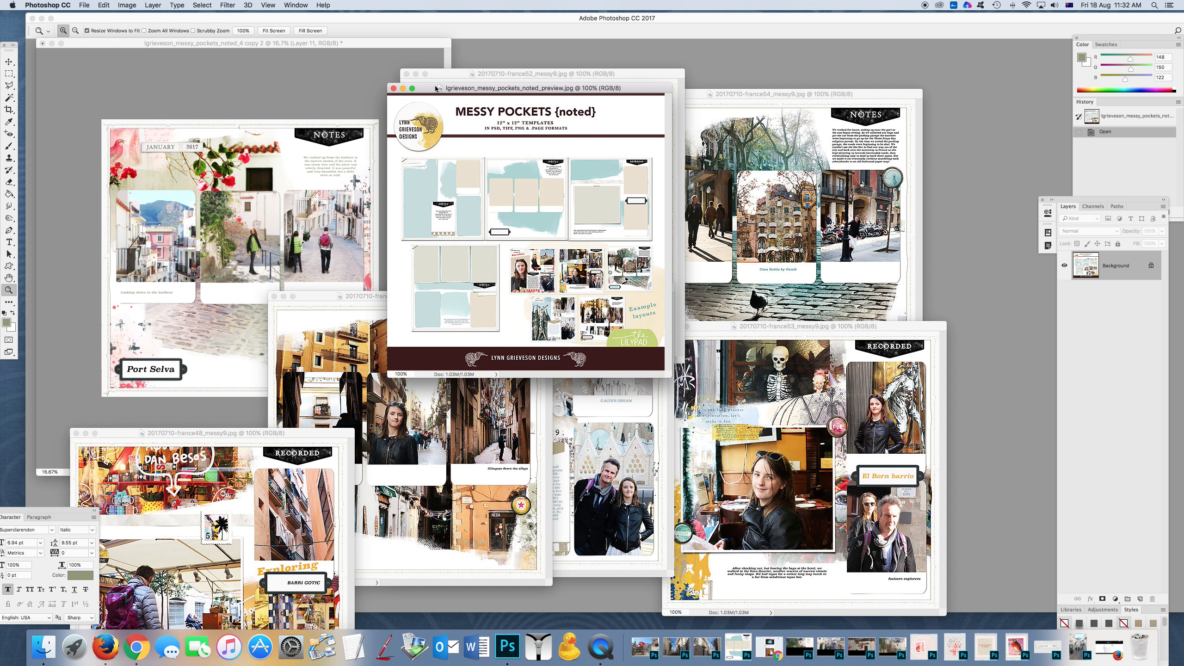
{"action": "left_click", "coordinate": [393, 88]}
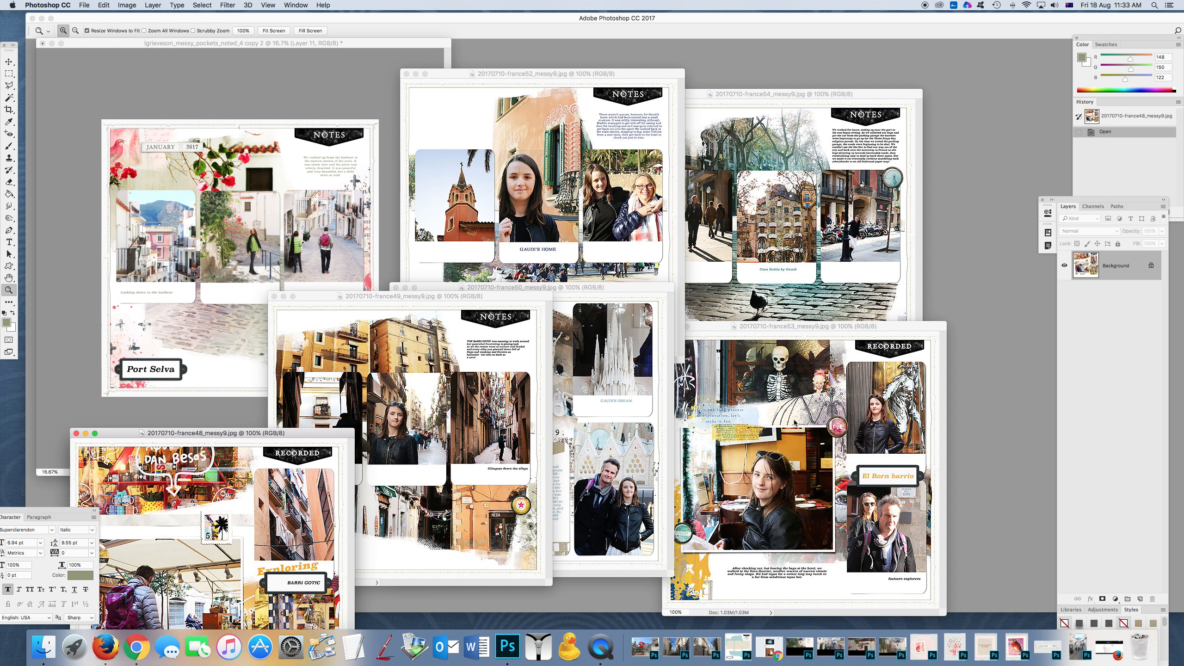
Close all the open messy9 example layout JPGs, keeping only the Port Selva layout open.
{"action": "left_click", "coordinate": [406, 73]}
{"action": "left_click", "coordinate": [406, 74]}
{"action": "left_click", "coordinate": [644, 96]}
{"action": "left_click", "coordinate": [644, 95]}
{"action": "left_click_drag", "start_coordinate": [706, 326], "coordinate": [740, 317]}
{"action": "left_click", "coordinate": [704, 320]}
{"action": "left_click", "coordinate": [353, 299]}
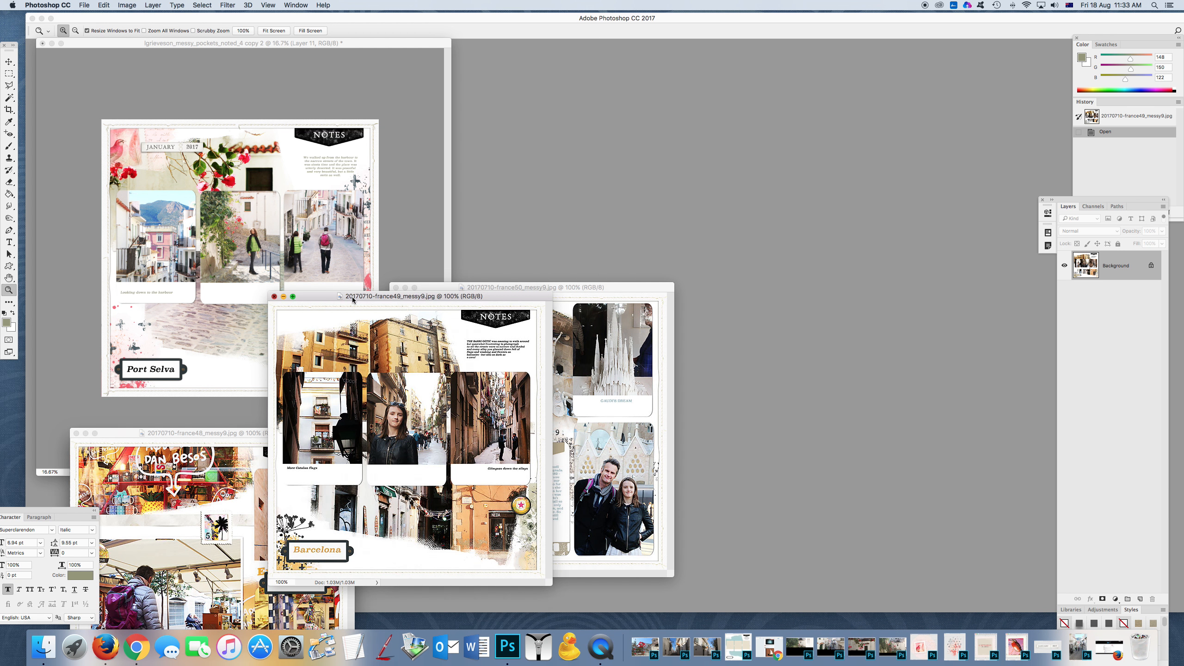
{"action": "left_click", "coordinate": [275, 296]}
{"action": "left_click", "coordinate": [396, 287]}
{"action": "left_click", "coordinate": [396, 287]}
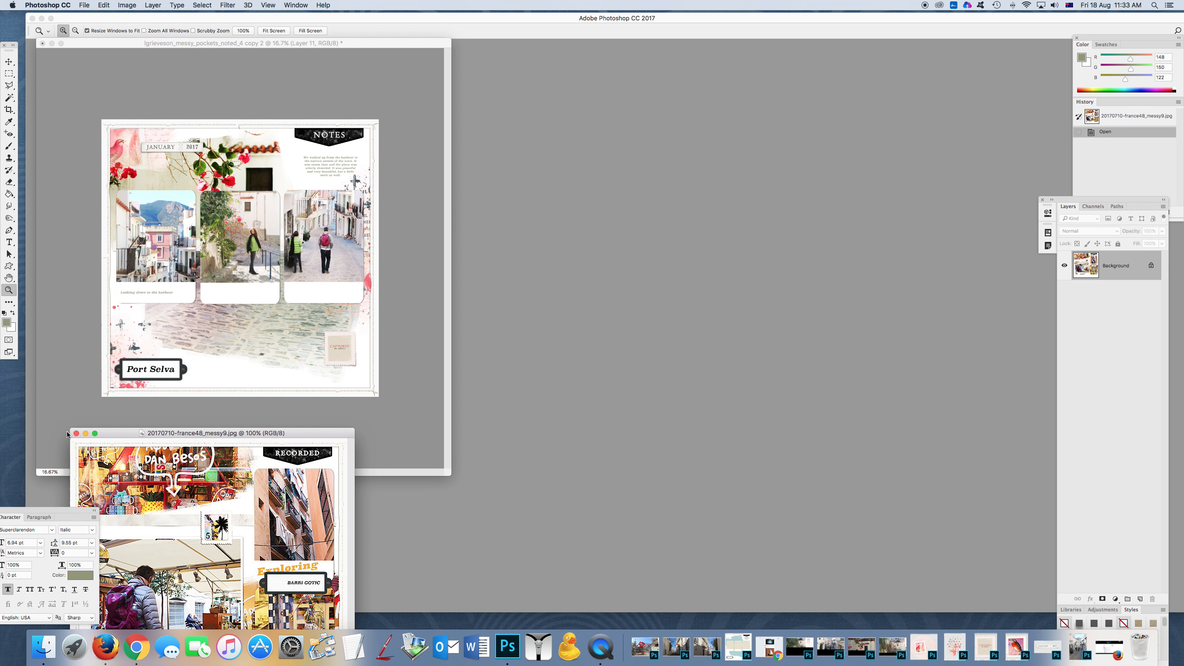
{"action": "left_click", "coordinate": [76, 433]}
Restore the blank noted_4 copy template and arrange it side by side with the finished Port Selva layout.
{"action": "left_click_drag", "start_coordinate": [363, 42], "coordinate": [431, 49]}
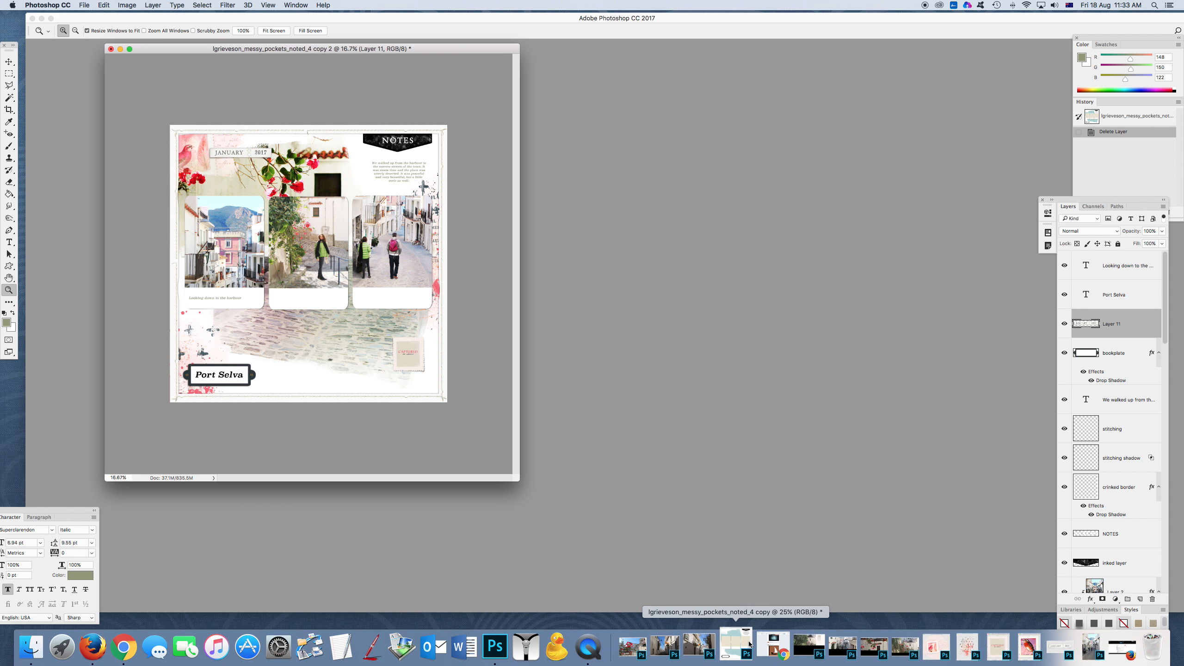
{"action": "left_click", "coordinate": [735, 642]}
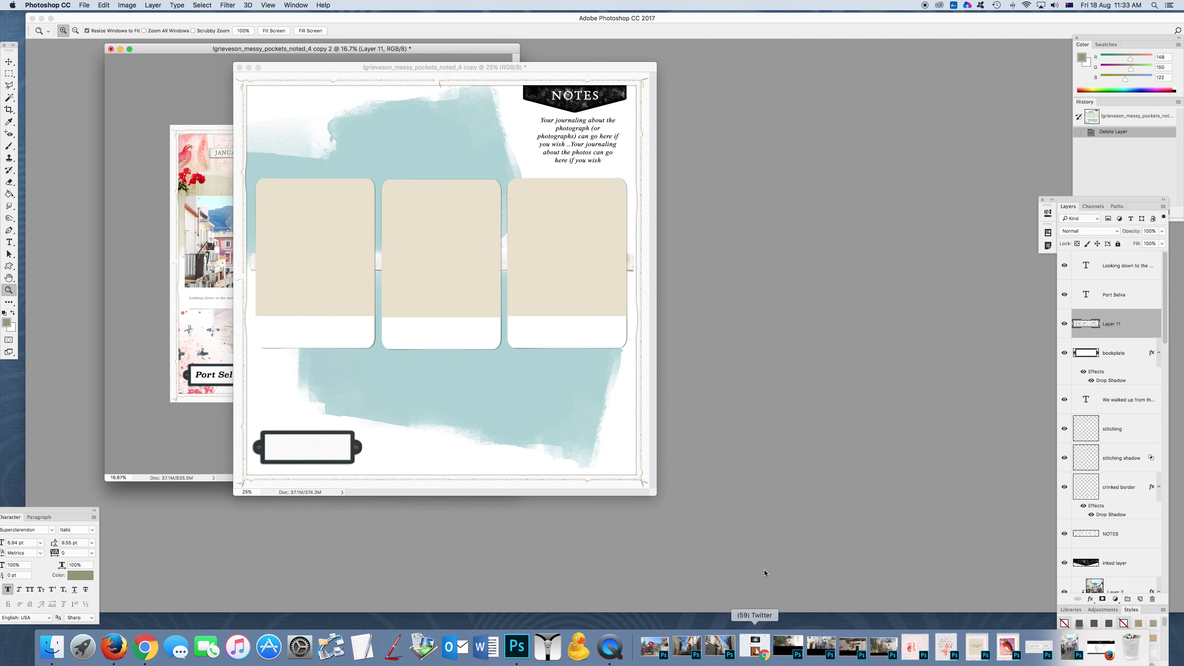
{"action": "left_click_drag", "start_coordinate": [316, 66], "coordinate": [593, 57]}
{"action": "left_click", "coordinate": [434, 48]}
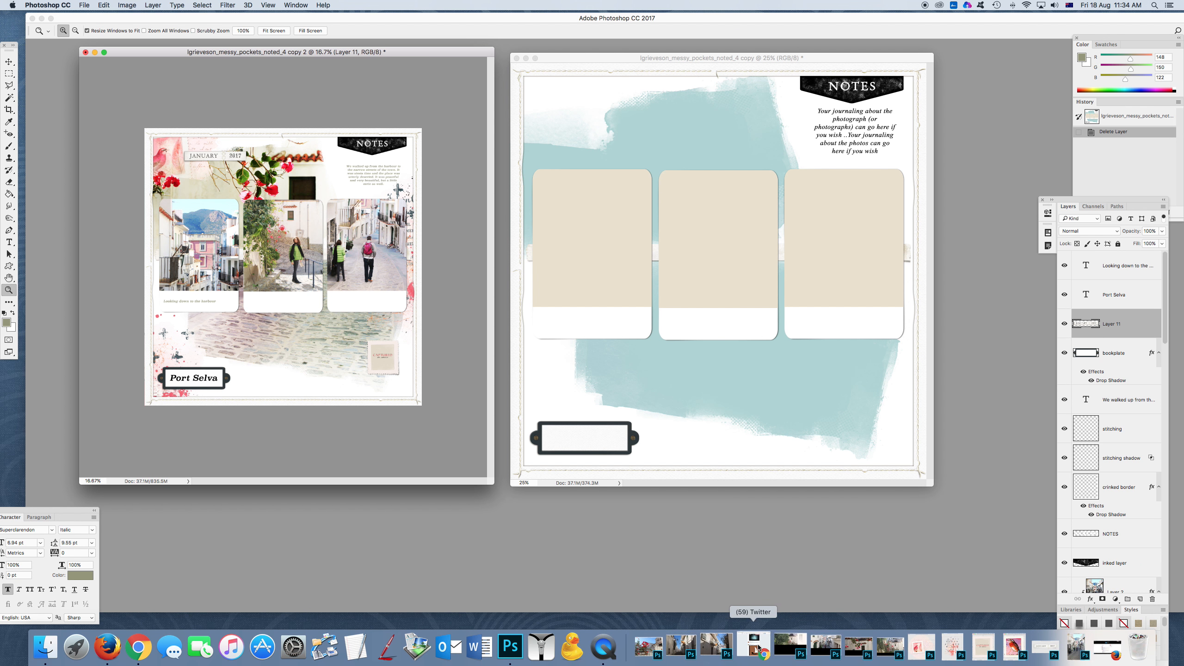
Restore the IMG_5992.JPG photo and position its window so the template's photo pockets remain accessible.
{"action": "left_click", "coordinate": [778, 646]}
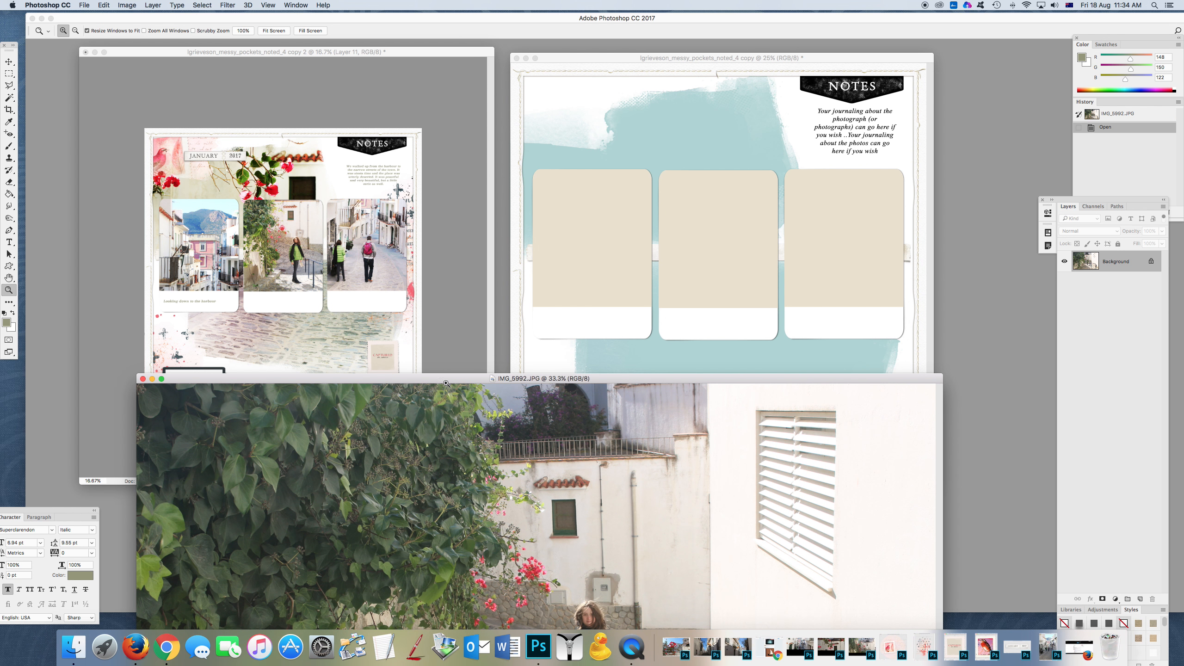
{"action": "left_click_drag", "start_coordinate": [435, 379], "coordinate": [499, 476]}
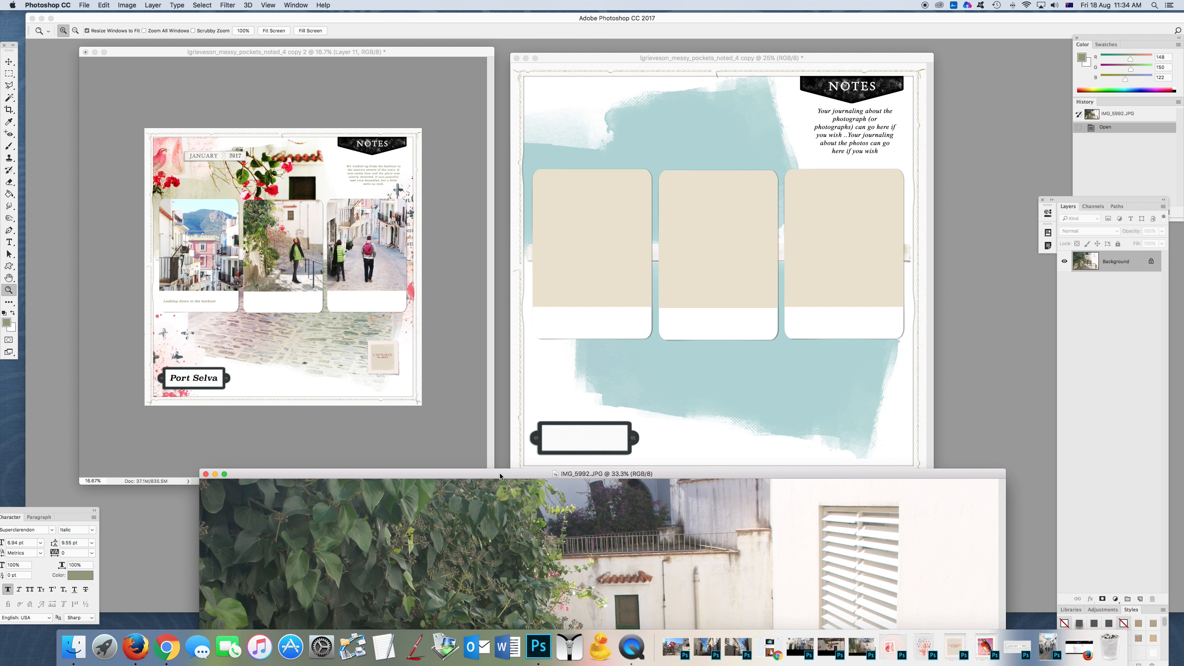
{"action": "left_click_drag", "start_coordinate": [499, 476], "coordinate": [385, 91]}
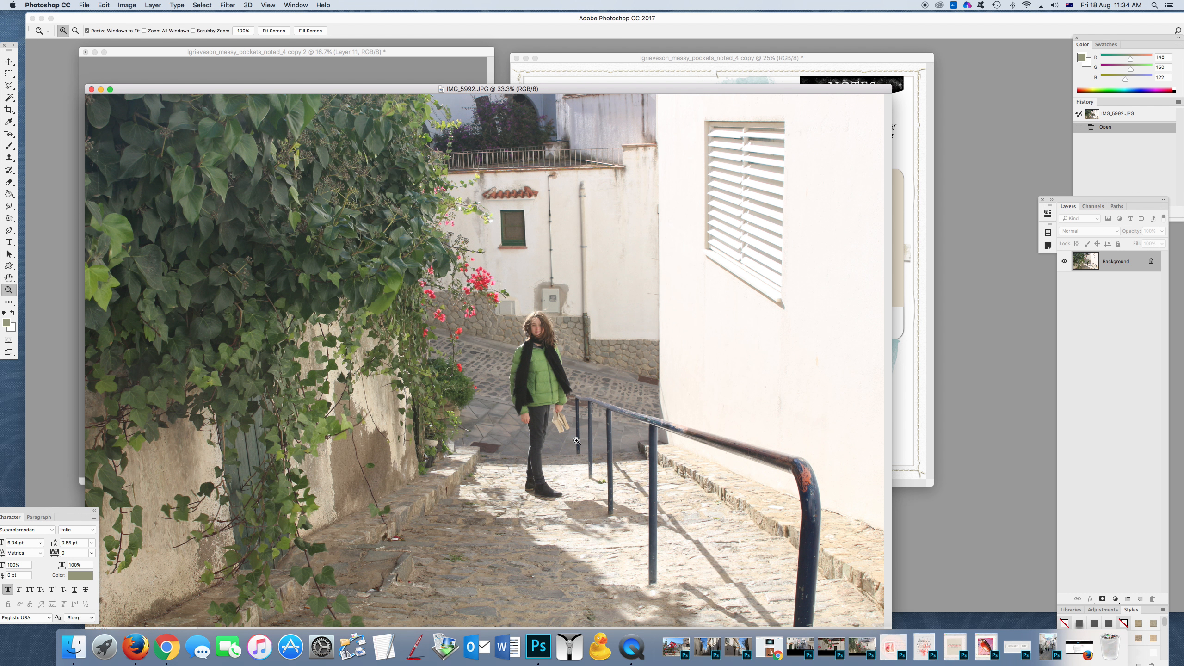
{"action": "left_click_drag", "start_coordinate": [381, 91], "coordinate": [400, 311]}
Select the photo 2 layer of the template's middle pocket and move the IMG_5992.JPG photo in above it.
{"action": "key", "text": "v"}
{"action": "left_click", "coordinate": [645, 185]}
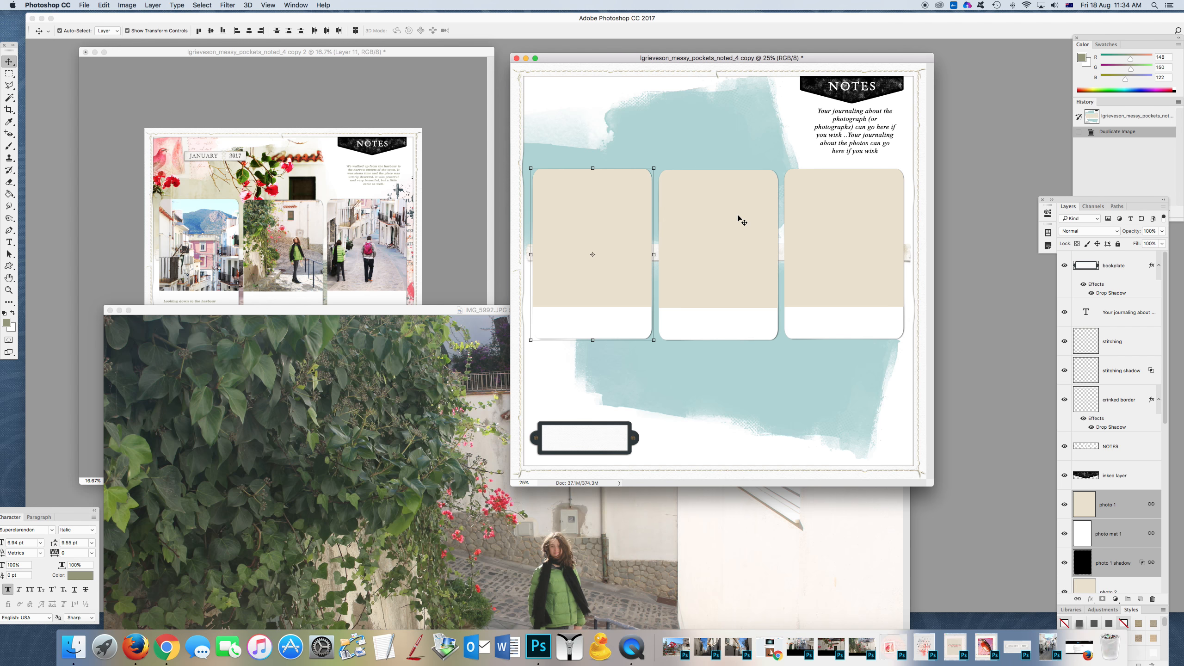
{"action": "left_click", "coordinate": [740, 218]}
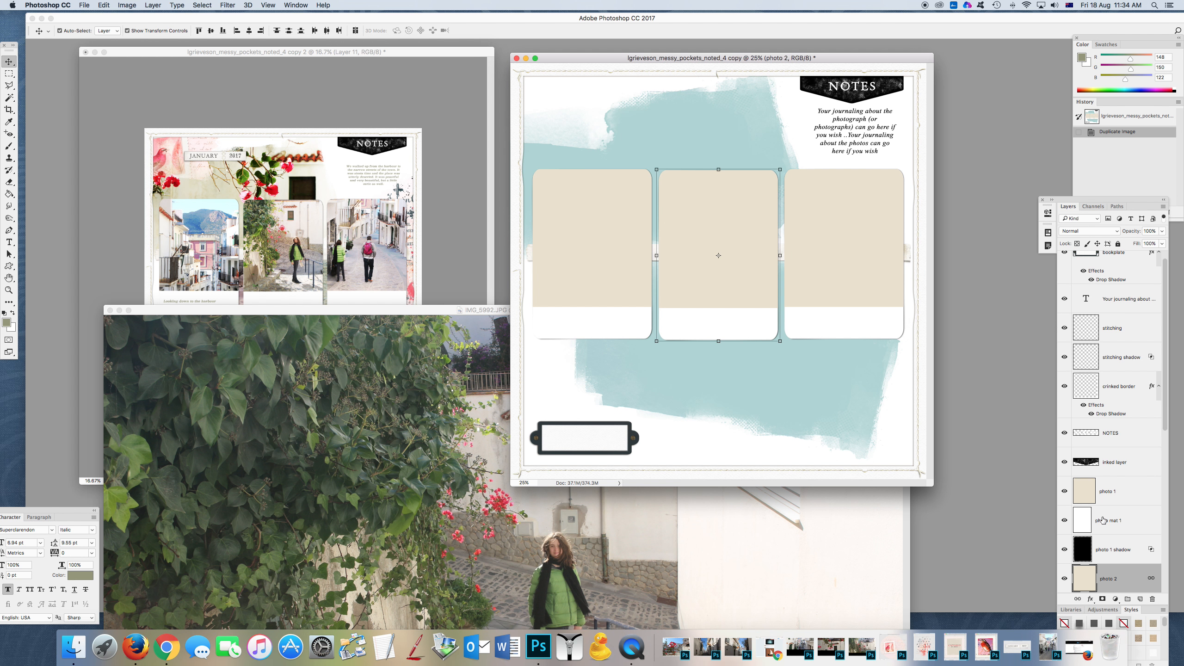
{"action": "left_click", "coordinate": [551, 520]}
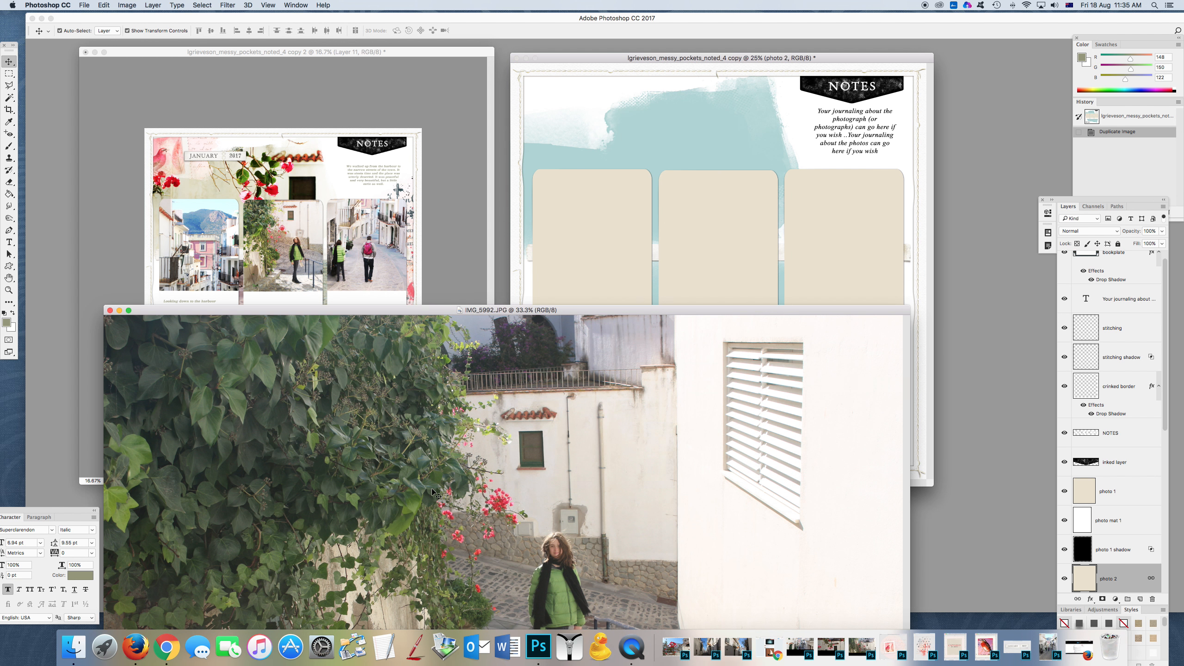
{"action": "left_click_drag", "start_coordinate": [543, 536], "coordinate": [720, 285]}
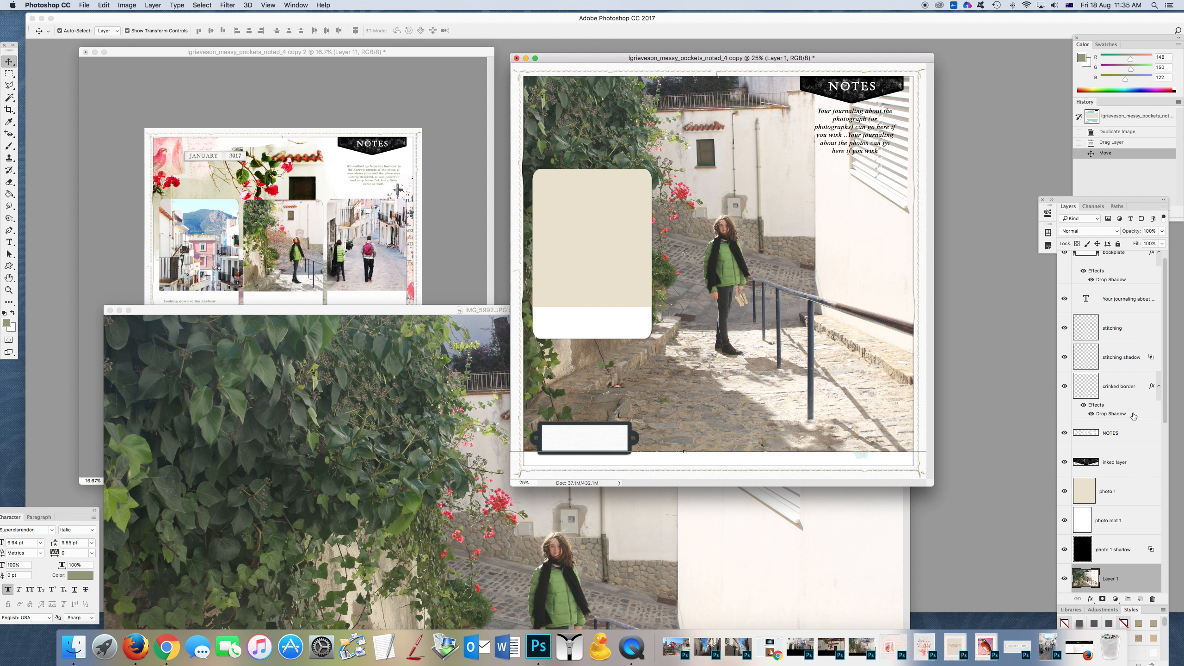
Clip the added photo to the photo 2 layer and minimise the IMG_5992.JPG window.
{"action": "scroll", "coordinate": [1125, 417], "scroll_direction": "down", "scroll_amount": 5}
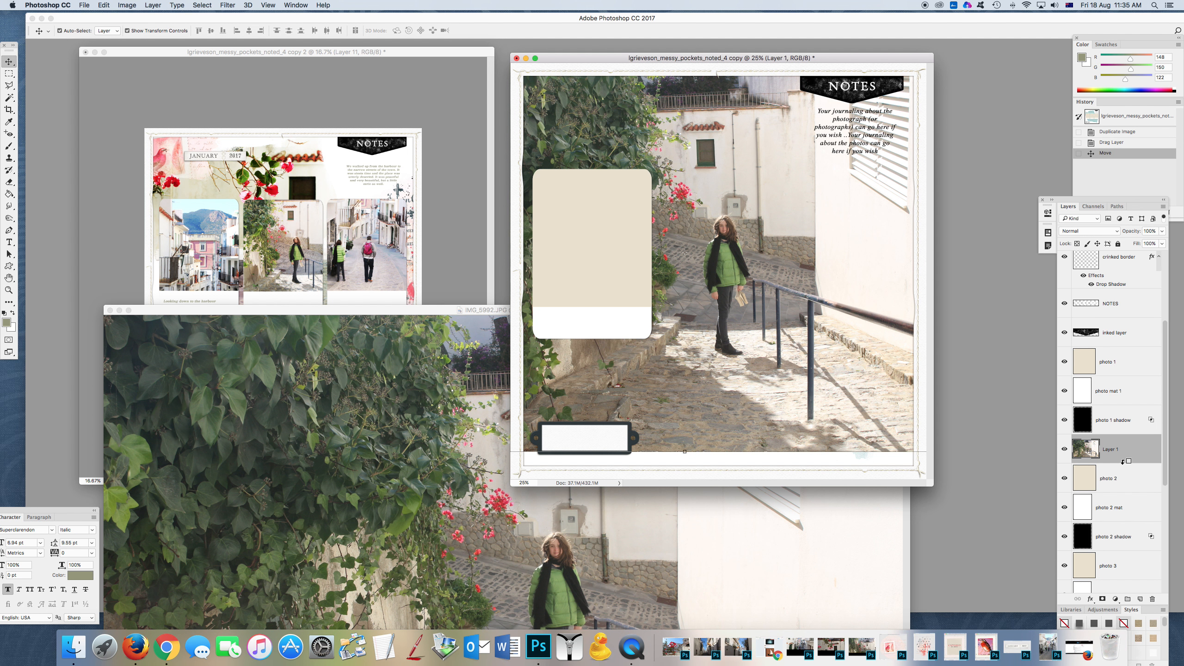
{"action": "left_click", "coordinate": [1122, 462], "text": "alt"}
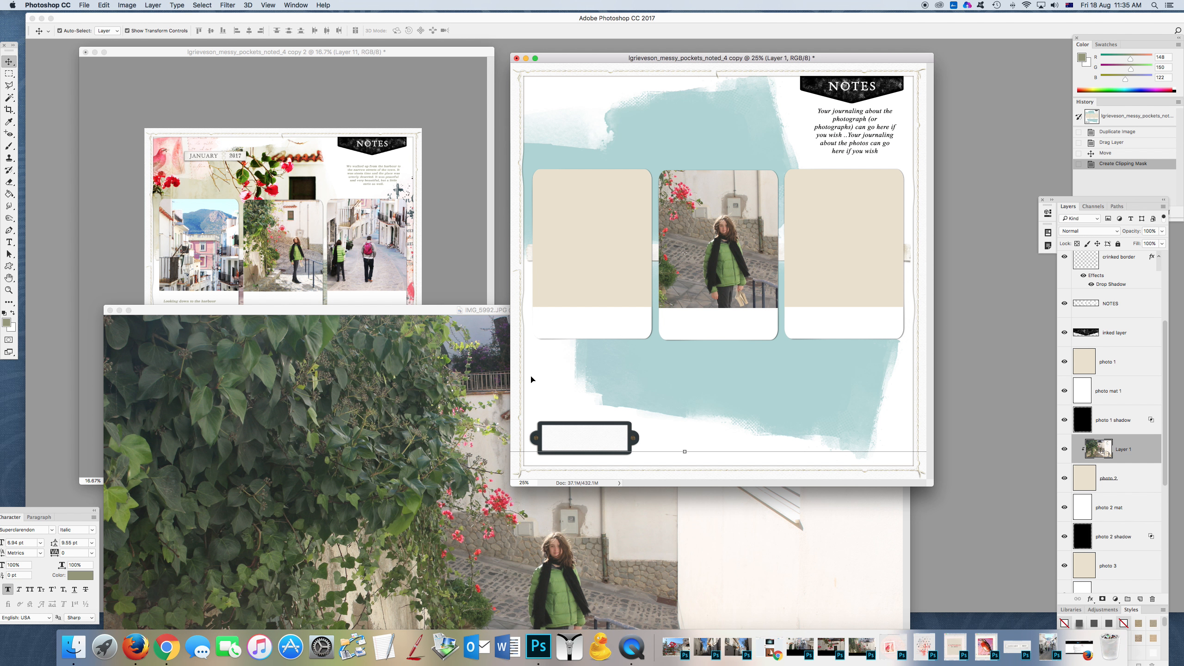
{"action": "left_click", "coordinate": [119, 310]}
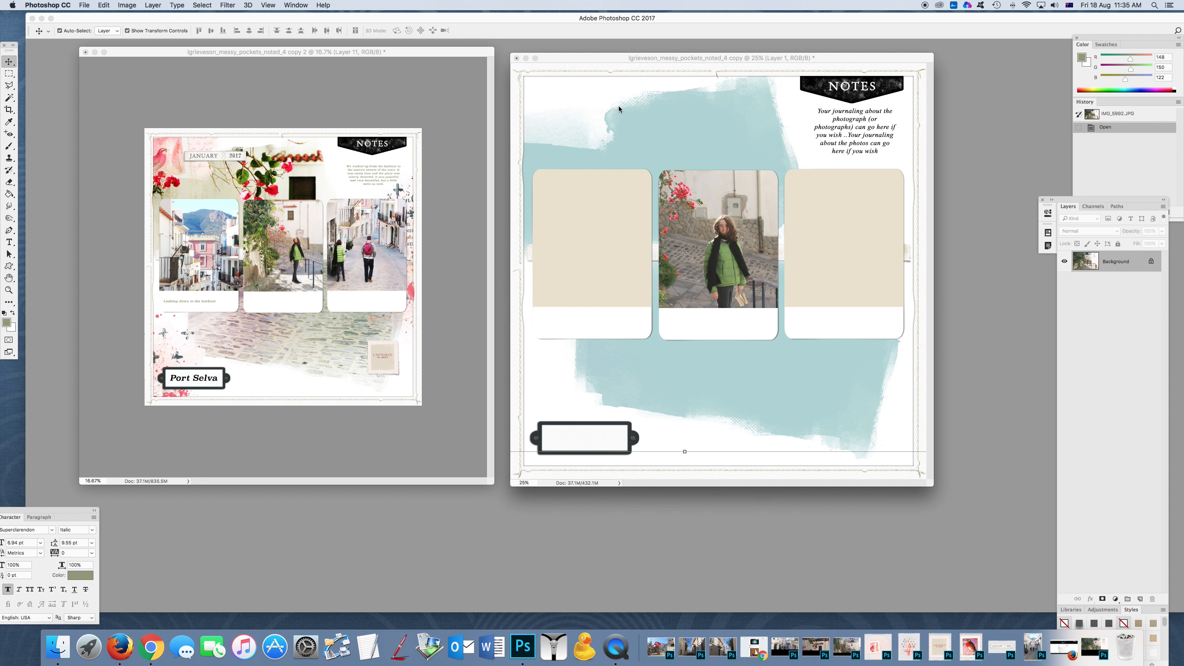
Enlarge the template window, scale the clipped photo to about 64%, and reposition it inside the middle pocket.
{"action": "left_click_drag", "start_coordinate": [580, 59], "coordinate": [360, 52]}
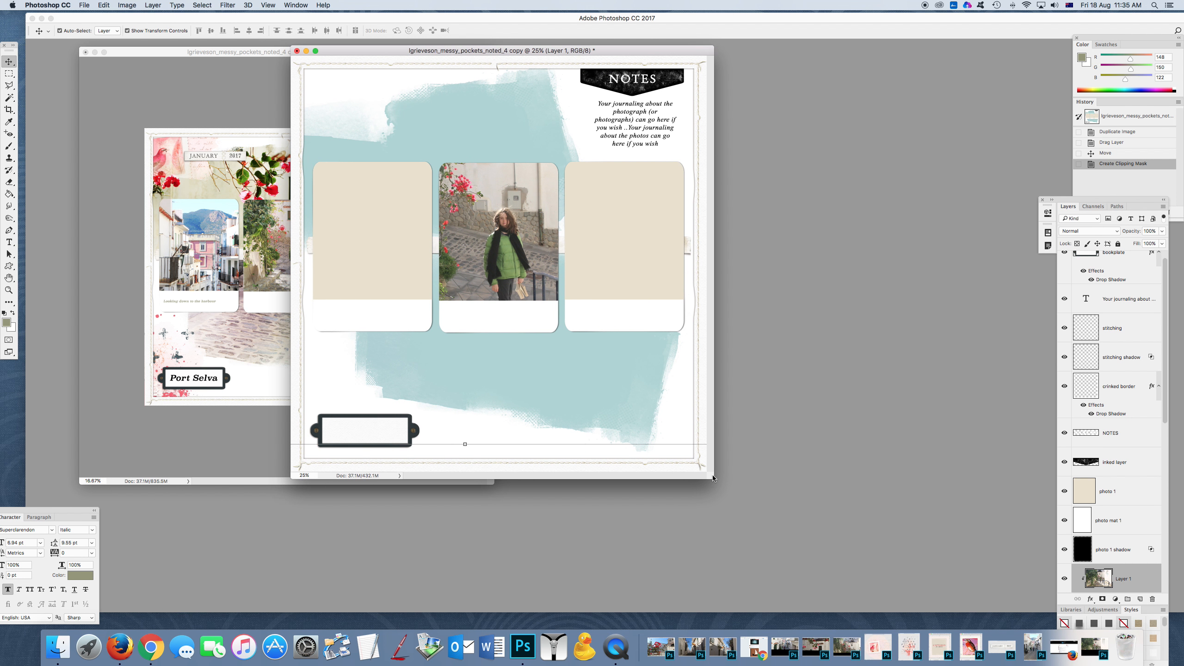
{"action": "left_click_drag", "start_coordinate": [712, 478], "coordinate": [919, 626]}
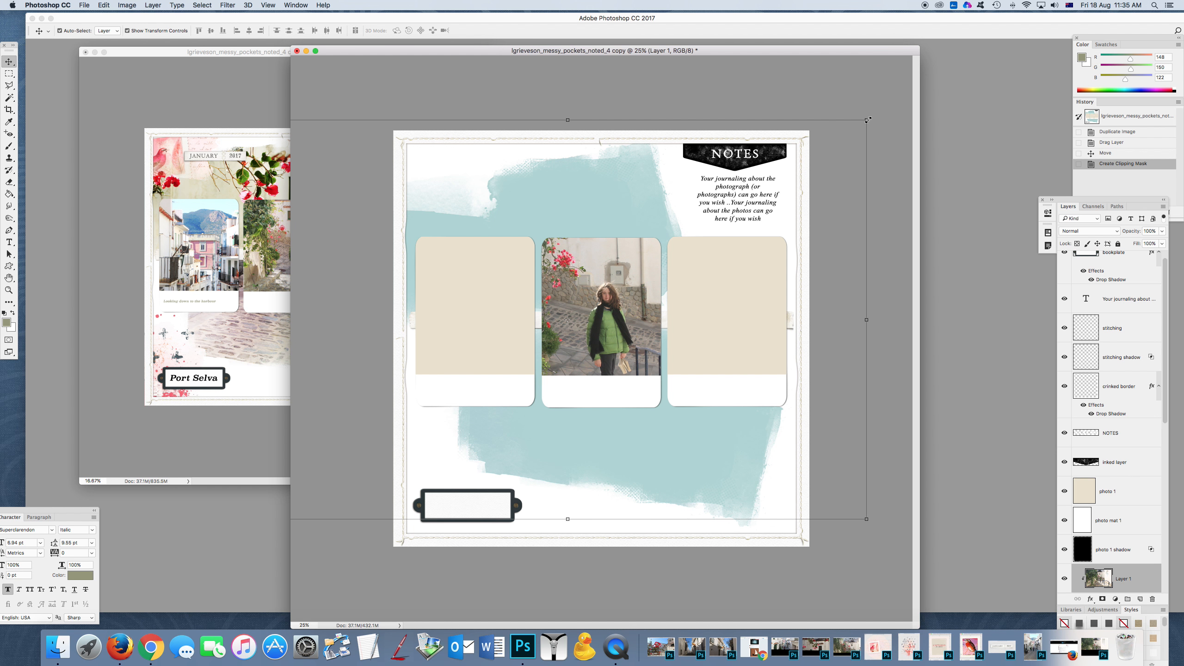
{"action": "left_click_drag", "start_coordinate": [868, 119], "coordinate": [686, 314]}
{"action": "left_click_drag", "start_coordinate": [685, 314], "coordinate": [682, 314]}
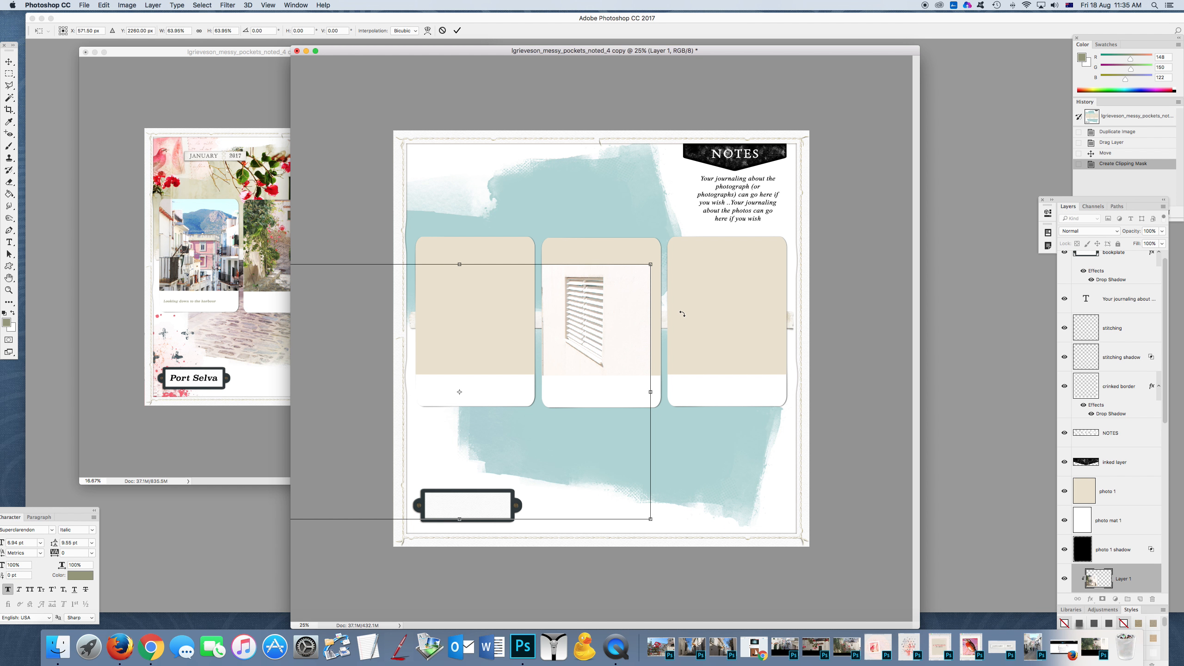
{"action": "left_click_drag", "start_coordinate": [597, 320], "coordinate": [702, 231]}
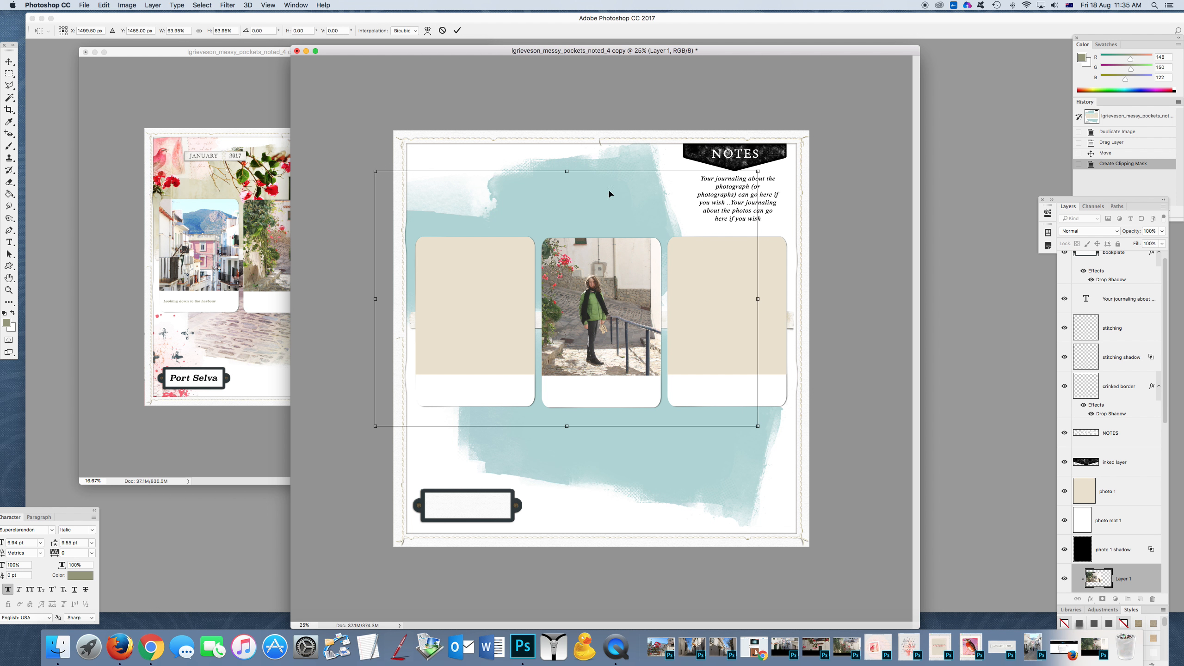
{"action": "left_click", "coordinate": [458, 31]}
Scale the middle photo to about 91% with a rotation of about 0.8°, and shift it right within its pocket.
{"action": "left_click_drag", "start_coordinate": [185, 54], "coordinate": [104, 46]}
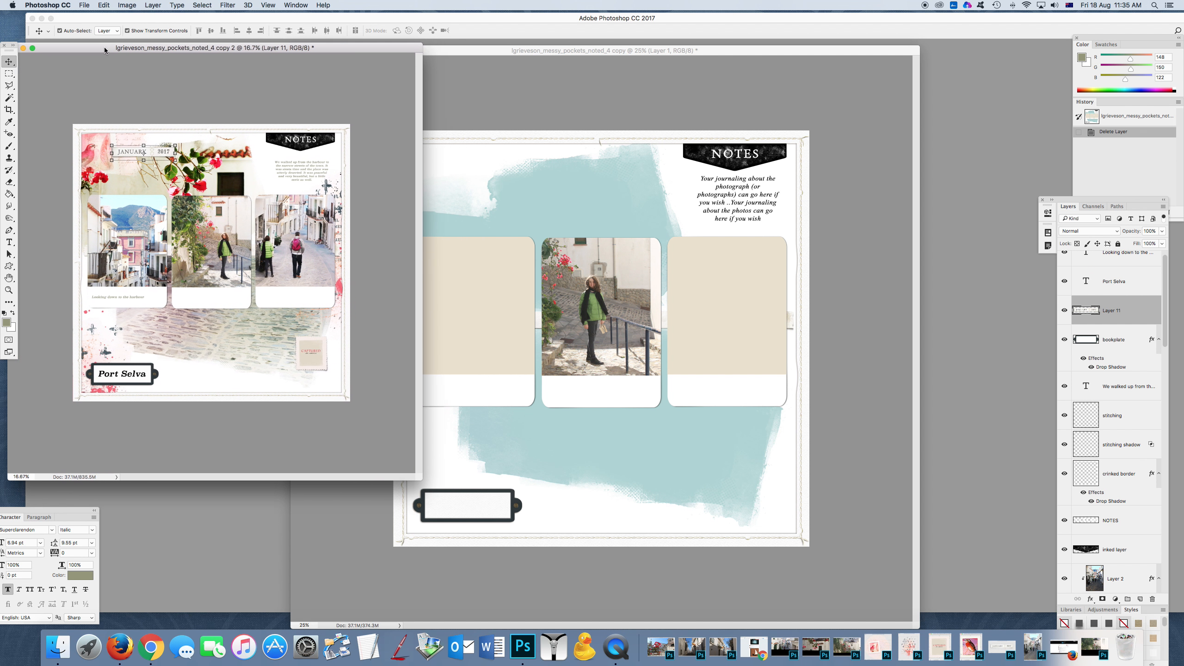
{"action": "left_click", "coordinate": [608, 266]}
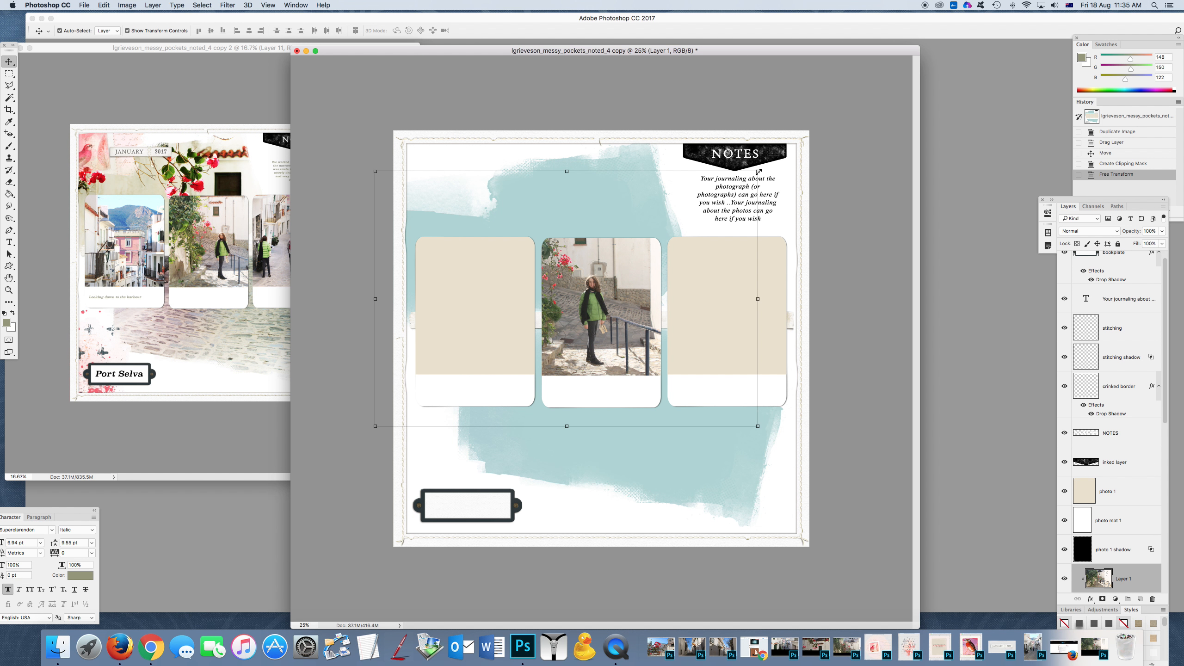
{"action": "left_click_drag", "start_coordinate": [758, 172], "coordinate": [733, 213]}
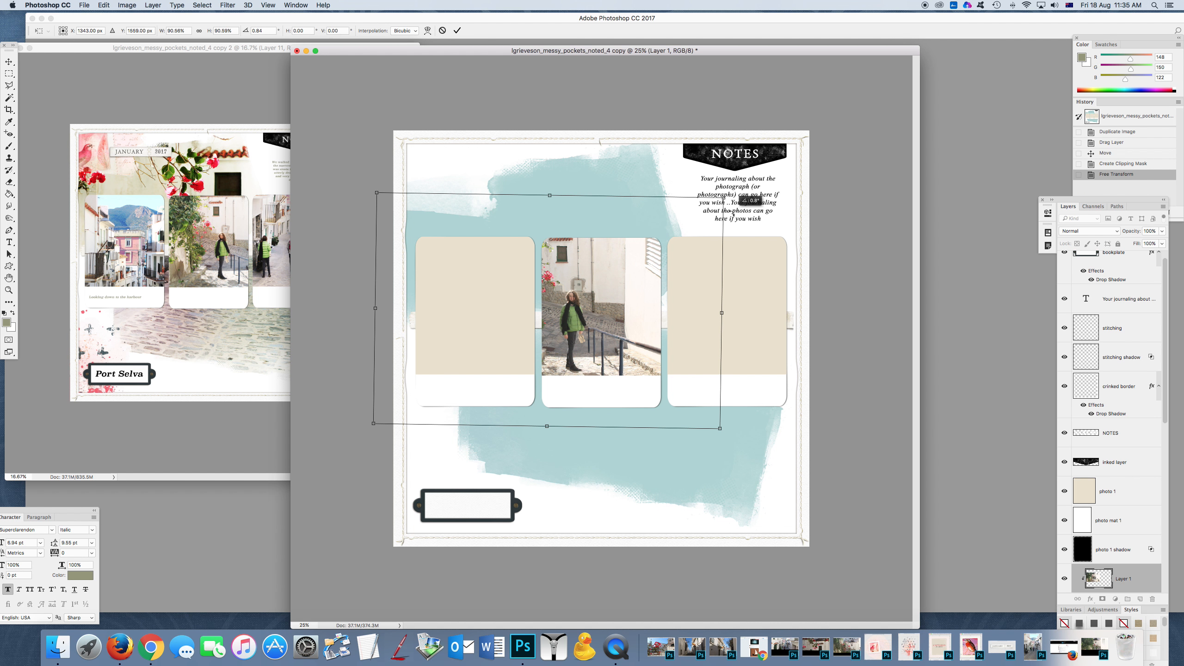
{"action": "left_click_drag", "start_coordinate": [733, 214], "coordinate": [734, 214]}
{"action": "left_click", "coordinate": [457, 31]}
{"action": "left_click_drag", "start_coordinate": [586, 291], "coordinate": [608, 291]}
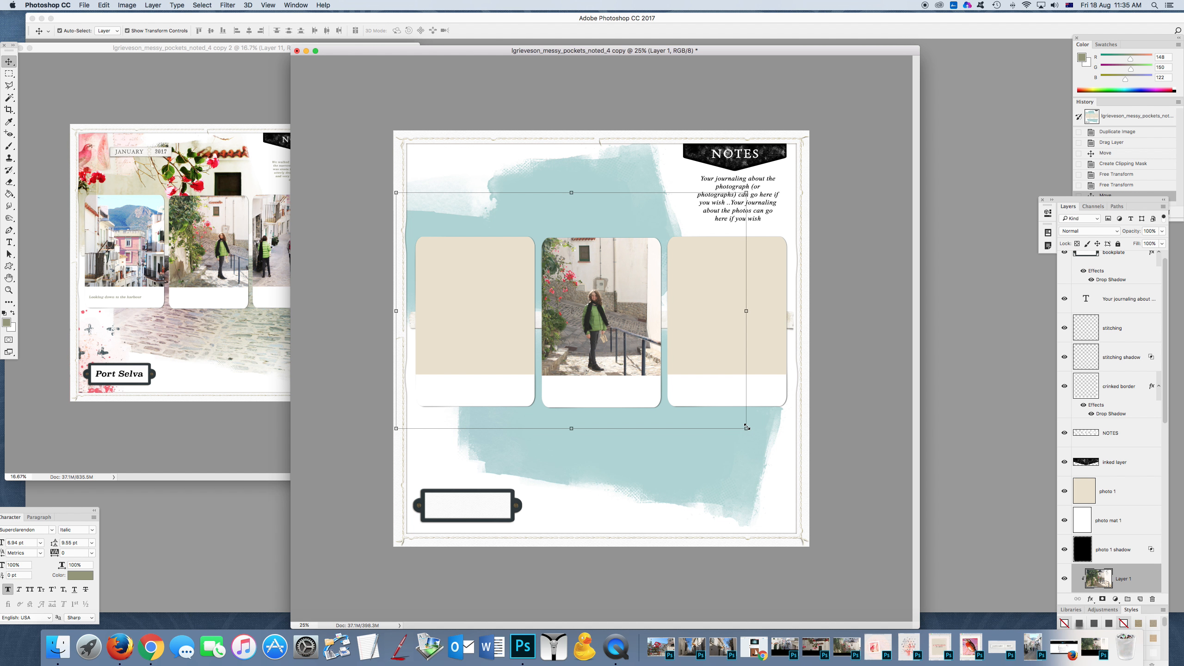
Scale the middle photo to about 91% again, move it right and down, and nudge it slightly upward.
{"action": "left_click_drag", "start_coordinate": [746, 428], "coordinate": [713, 406]}
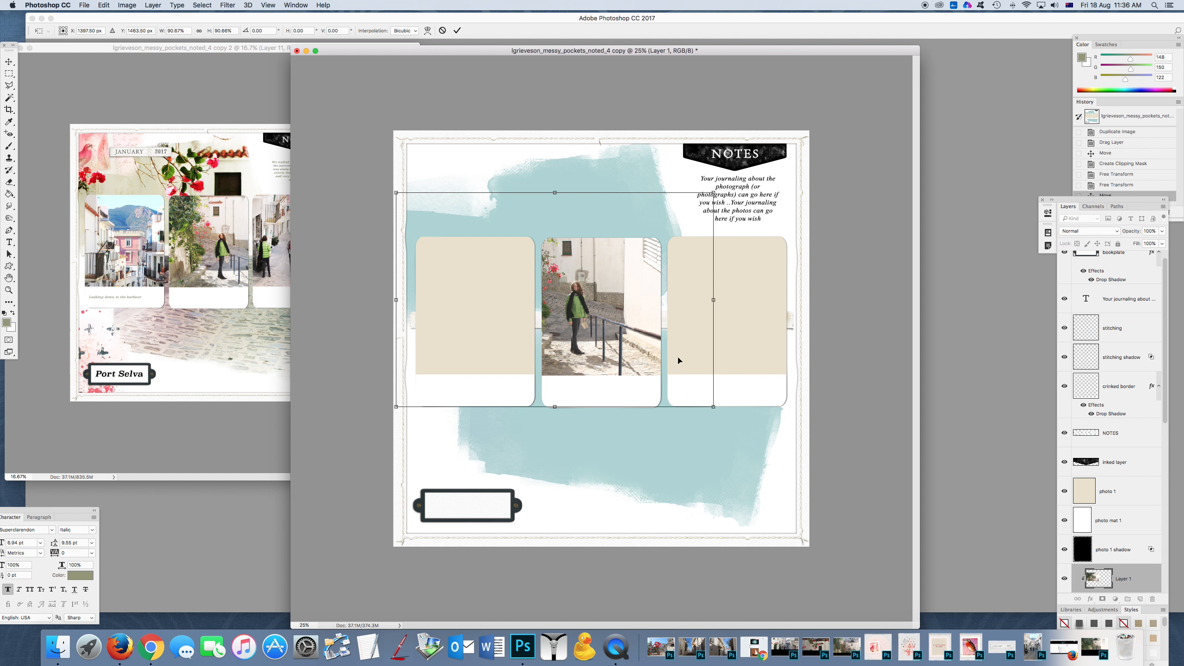
{"action": "left_click_drag", "start_coordinate": [627, 323], "coordinate": [640, 331]}
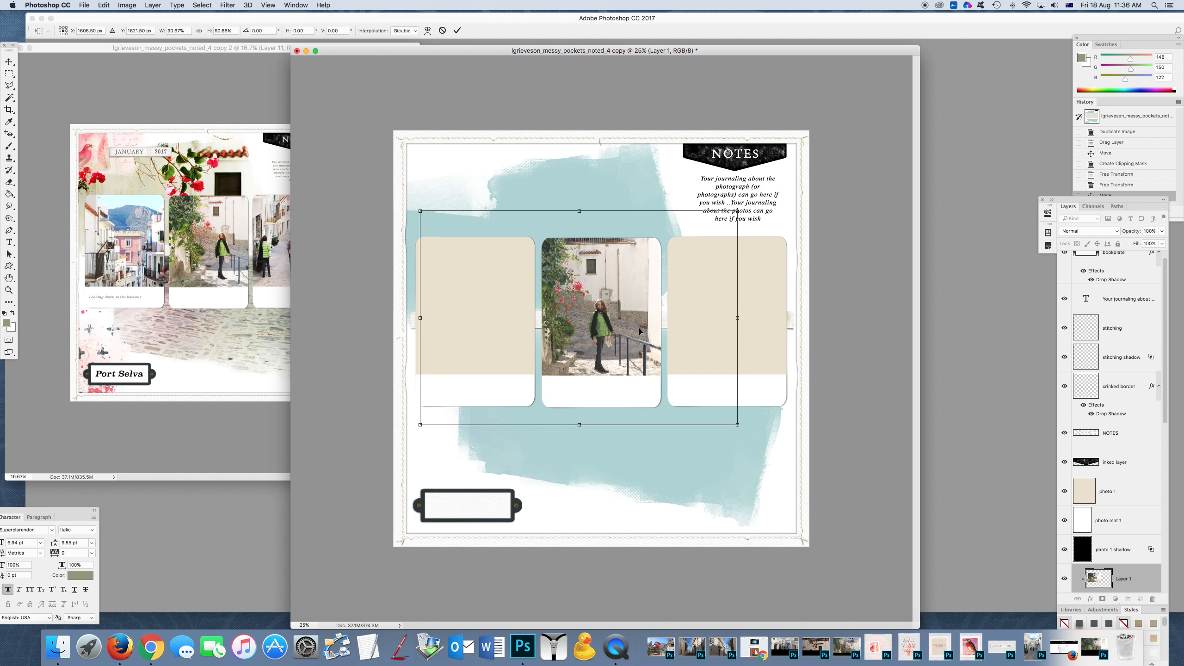
{"action": "key", "text": "Up"}
{"action": "key", "text": "Up"}
{"action": "key", "text": "Up"}
{"action": "key", "text": "Up"}
{"action": "key", "text": "Up"}
{"action": "key", "text": "Up"}
{"action": "key", "text": "Up"}
{"action": "key", "text": "Up"}
{"action": "key", "text": "Up"}
{"action": "key", "text": "Up"}
{"action": "key", "text": "Up"}
{"action": "key", "text": "Up"}
{"action": "key", "text": "Up"}
{"action": "key", "text": "Up"}
{"action": "key", "text": "Up"}
{"action": "key", "text": "Up"}
{"action": "key", "text": "Up"}
{"action": "key", "text": "Up"}
{"action": "key", "text": "Up"}
{"action": "key", "text": "Up"}
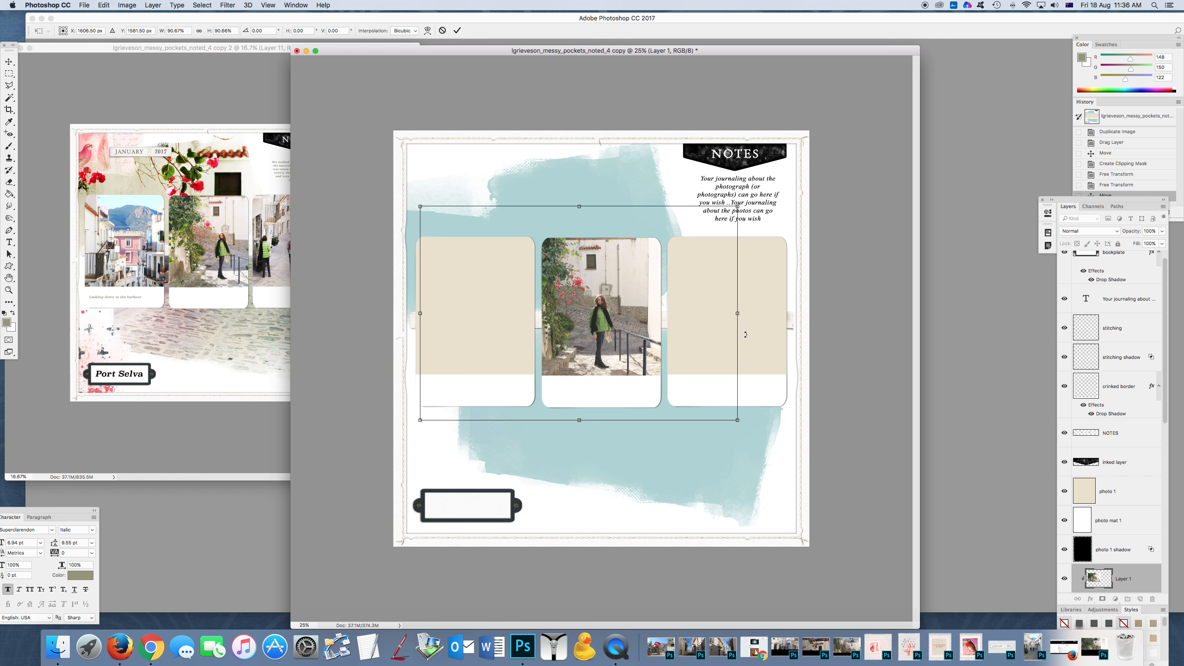
Rotate the middle photo about 0.9° clockwise and nudge it slightly to the right.
{"action": "left_click_drag", "start_coordinate": [746, 336], "coordinate": [746, 336]}
{"action": "key", "text": "Right"}
{"action": "key", "text": "Right"}
{"action": "key", "text": "Right"}
{"action": "key", "text": "Right"}
{"action": "key", "text": "Right"}
{"action": "key", "text": "Right"}
{"action": "key", "text": "Right"}
{"action": "key", "text": "Right"}
{"action": "key", "text": "Right"}
{"action": "key", "text": "Right"}
{"action": "key", "text": "Right"}
{"action": "key", "text": "Right"}
{"action": "key", "text": "Right"}
{"action": "key", "text": "Right"}
{"action": "key", "text": "Right"}
{"action": "key", "text": "Right"}
{"action": "key", "text": "Right"}
{"action": "key", "text": "Right"}
{"action": "key", "text": "Right"}
{"action": "key", "text": "Right"}
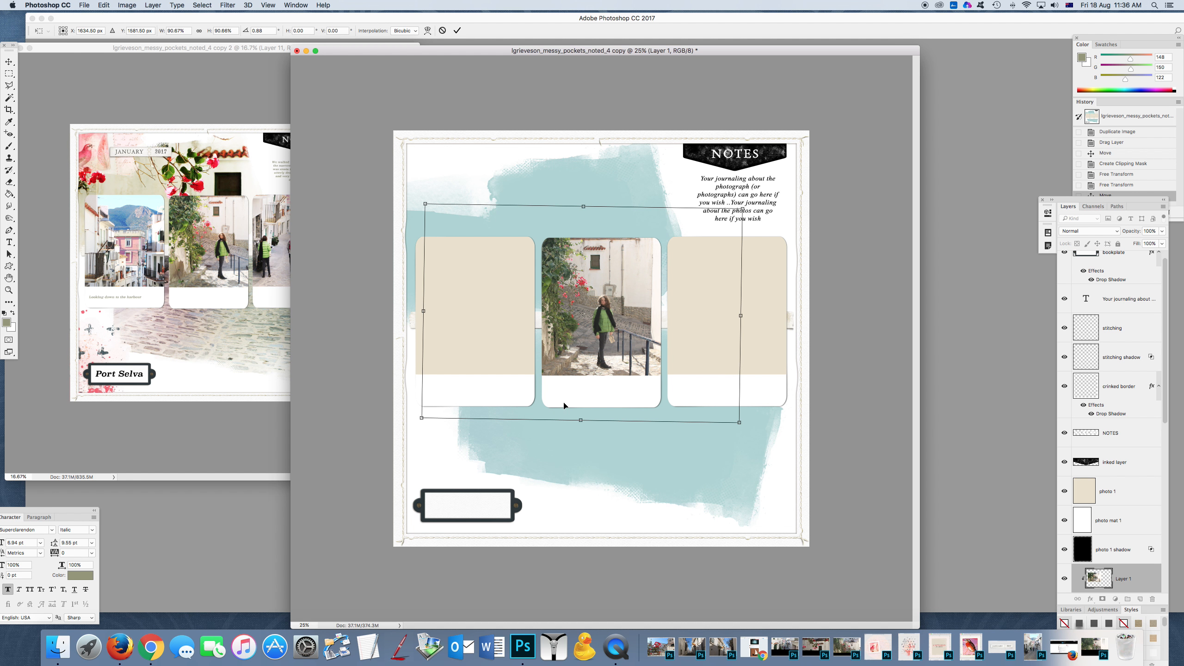
Reduce the middle photo to about 86%, move it right, nudge it down in the pocket, and apply the transform.
{"action": "left_click_drag", "start_coordinate": [422, 419], "coordinate": [437, 408]}
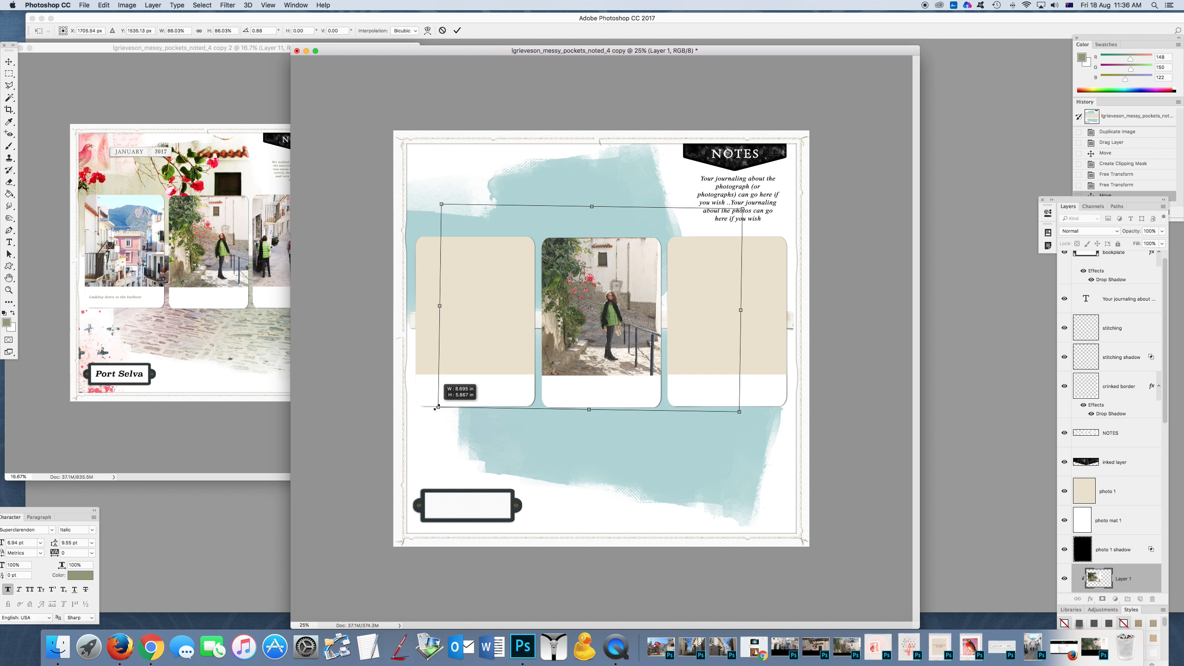
{"action": "left_click_drag", "start_coordinate": [437, 408], "coordinate": [438, 407]}
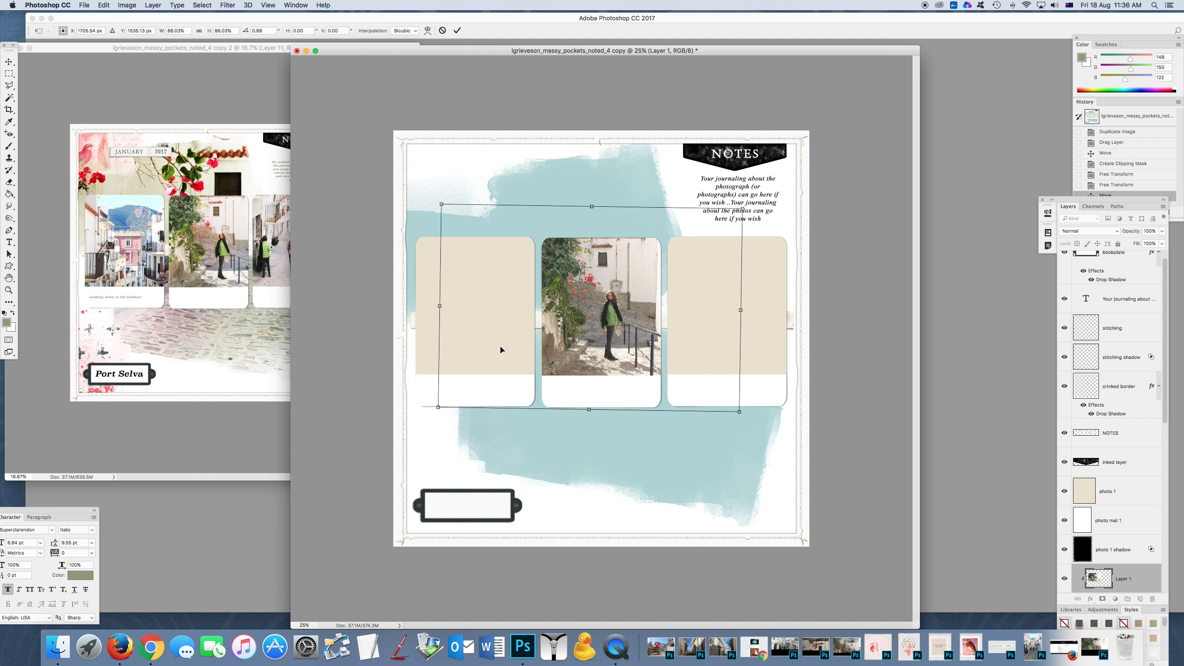
{"action": "left_click_drag", "start_coordinate": [599, 336], "coordinate": [607, 338]}
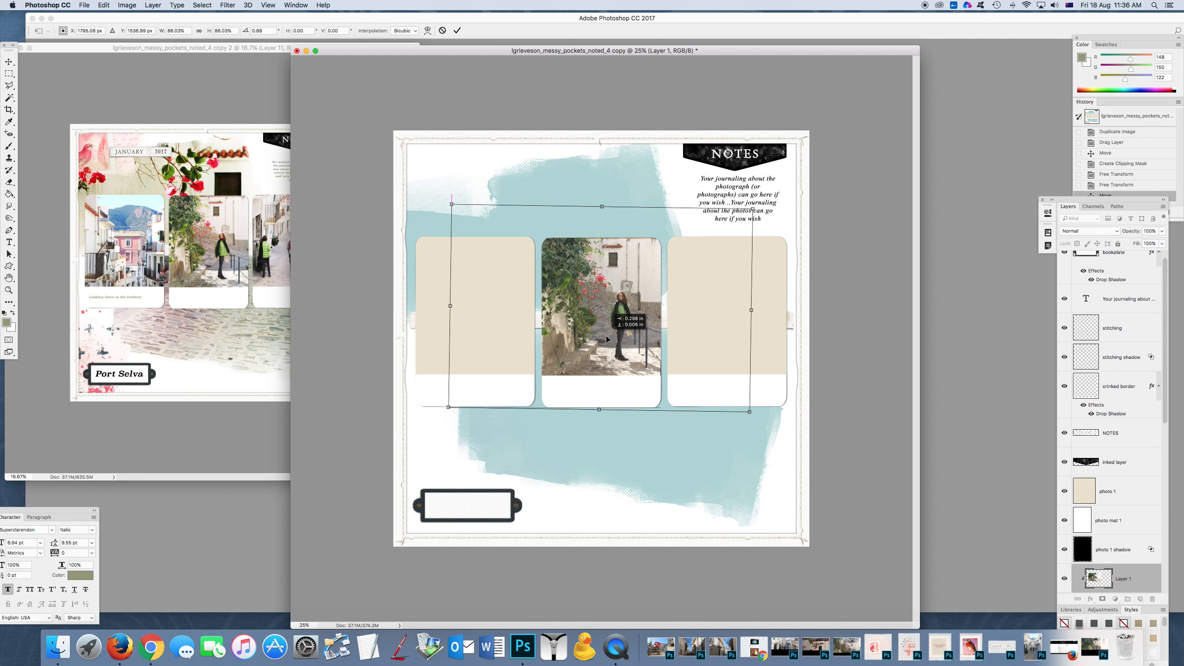
{"action": "key", "text": "Down"}
{"action": "key", "text": "Down"}
{"action": "key", "text": "Down"}
{"action": "key", "text": "Down"}
{"action": "key", "text": "Down"}
{"action": "key", "text": "Down"}
{"action": "key", "text": "Down"}
{"action": "key", "text": "Down"}
{"action": "key", "text": "Down"}
{"action": "key", "text": "Down"}
{"action": "key", "text": "Down"}
{"action": "key", "text": "Down"}
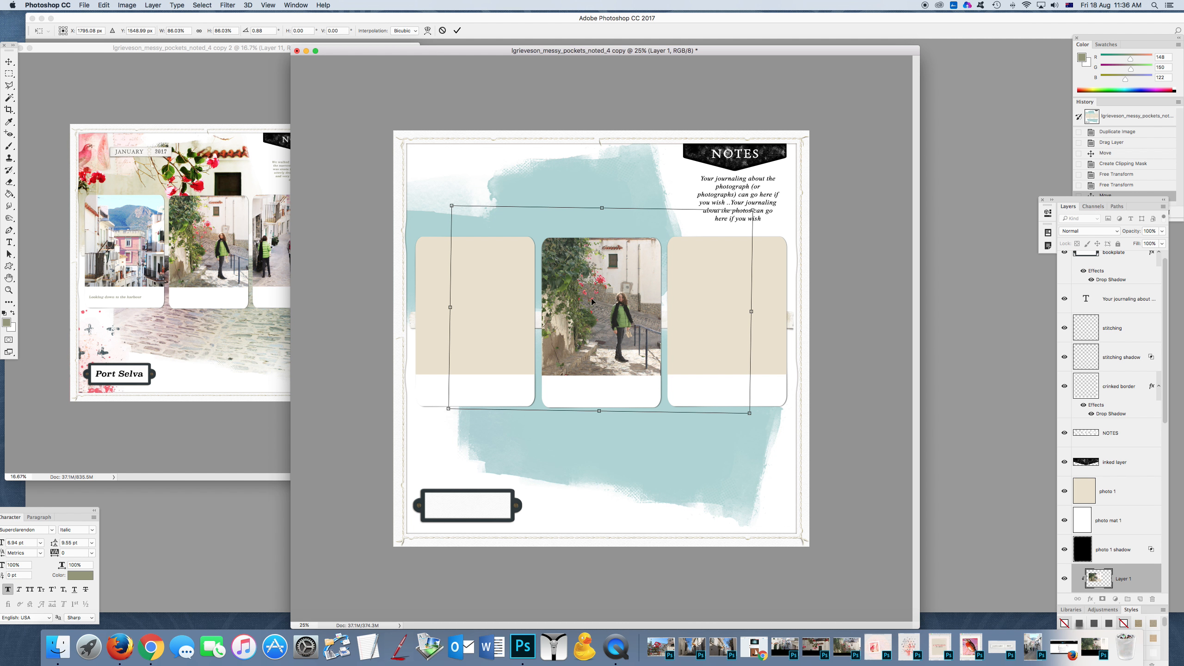
{"action": "left_click", "coordinate": [457, 31]}
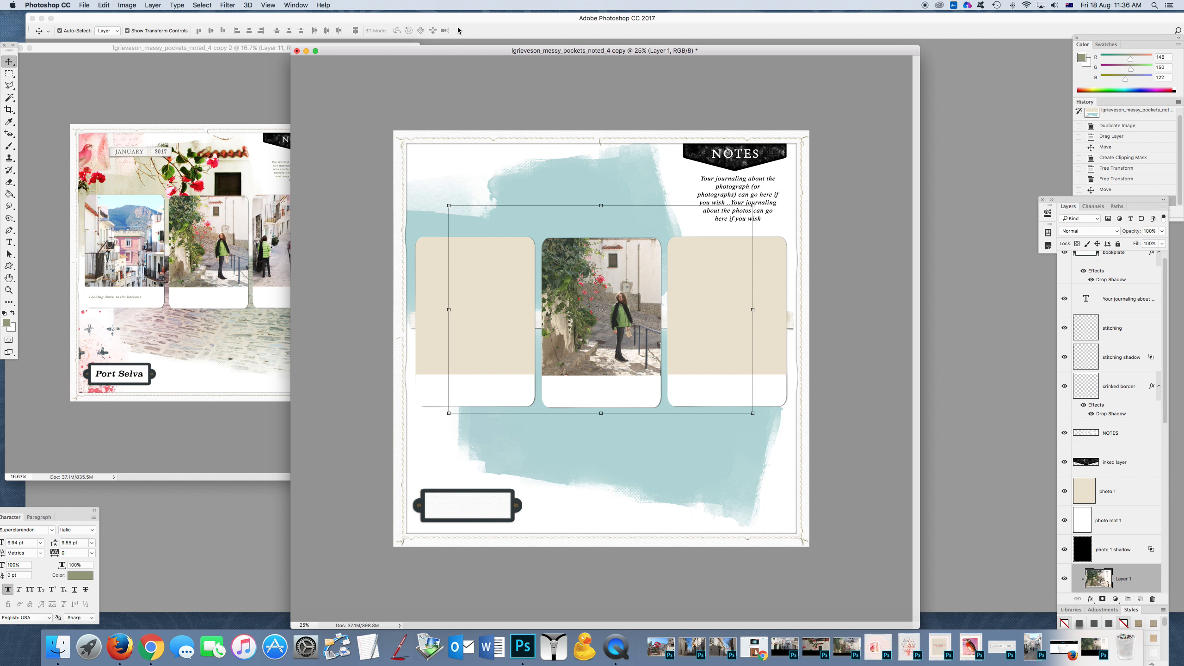
Move the template's document window higher and enlarge its view to 33.3%.
{"action": "left_click", "coordinate": [9, 289]}
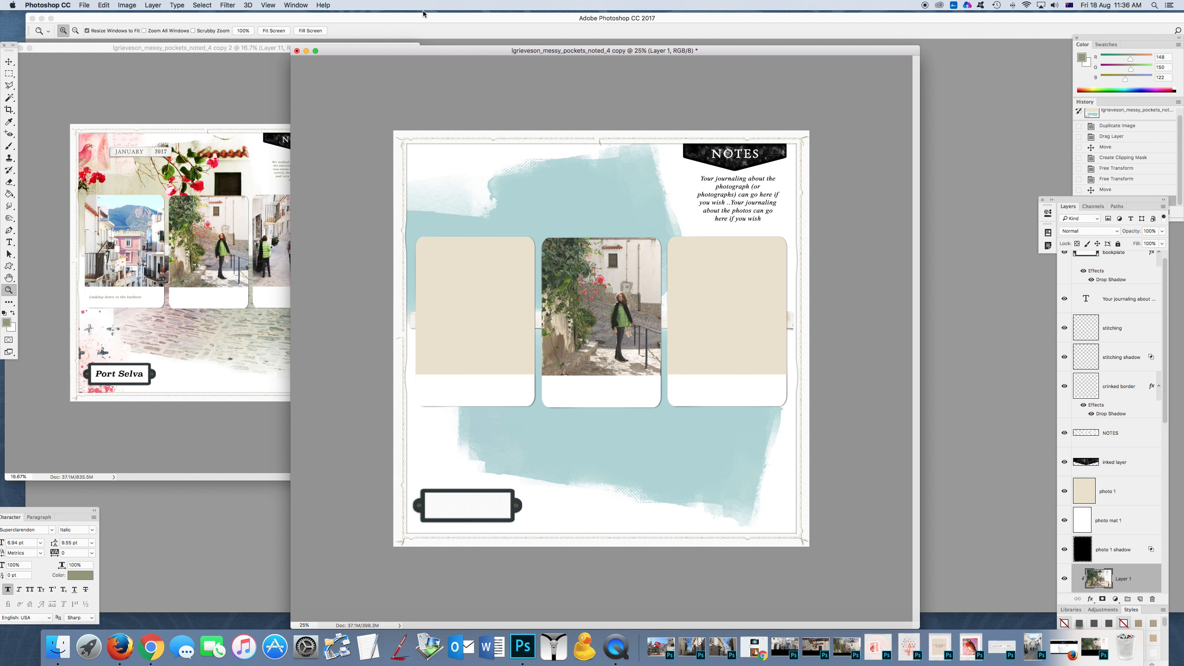
{"action": "left_click_drag", "start_coordinate": [370, 49], "coordinate": [375, 19]}
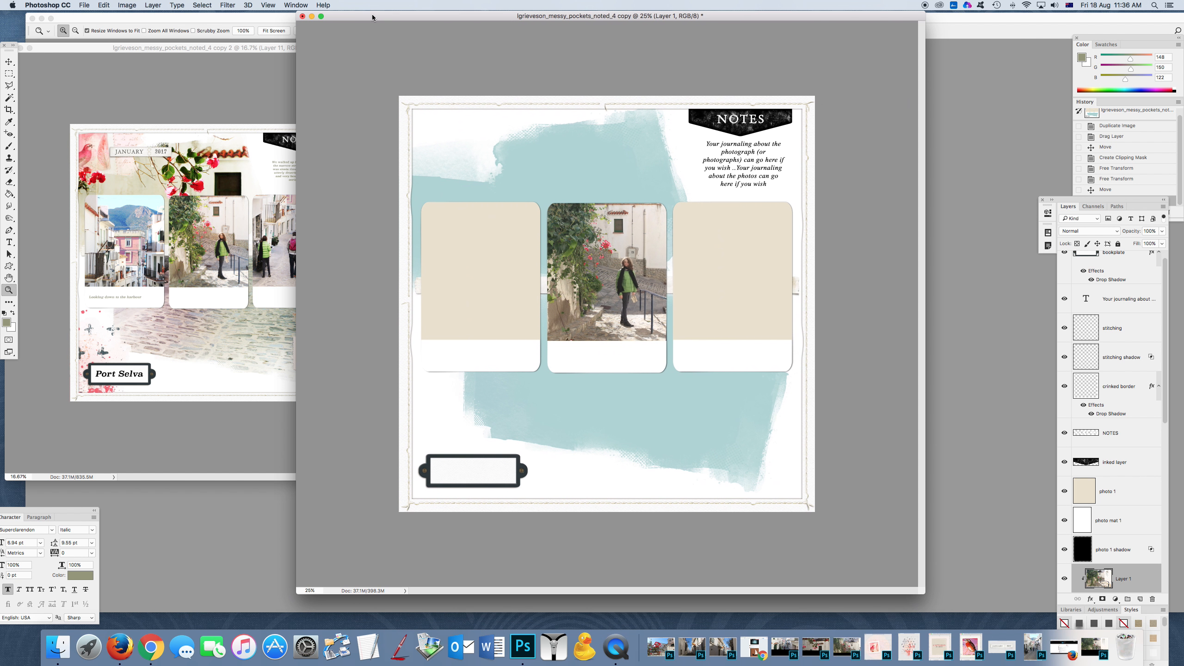
{"action": "left_click", "coordinate": [654, 249]}
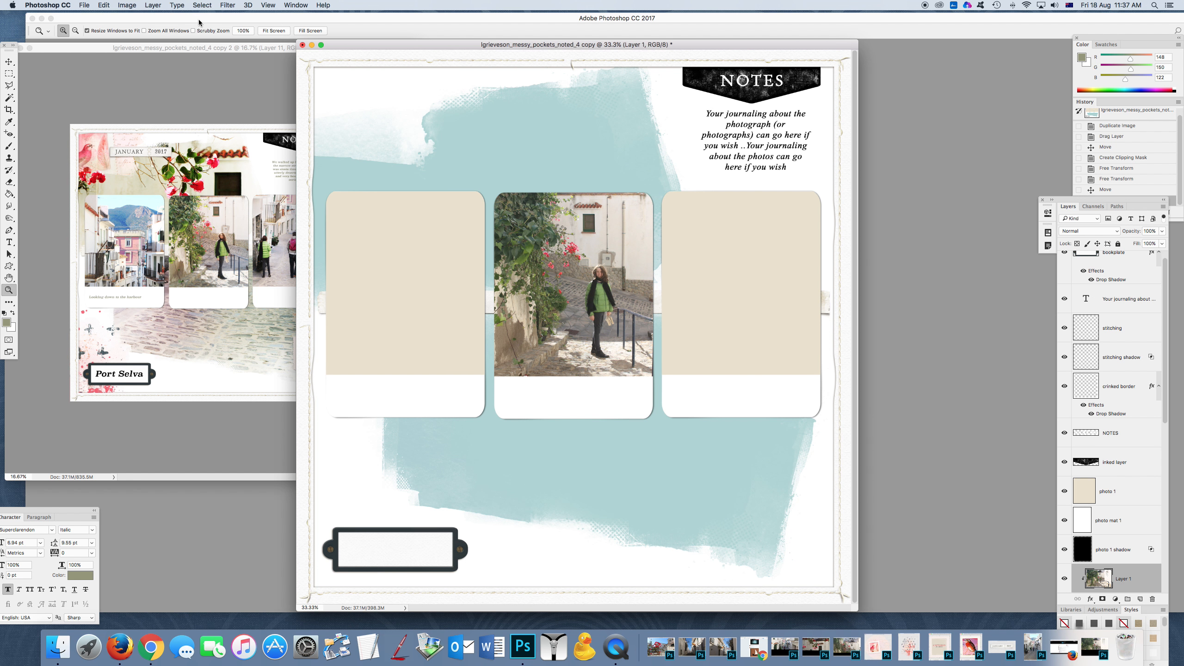
{"action": "left_click", "coordinate": [128, 5]}
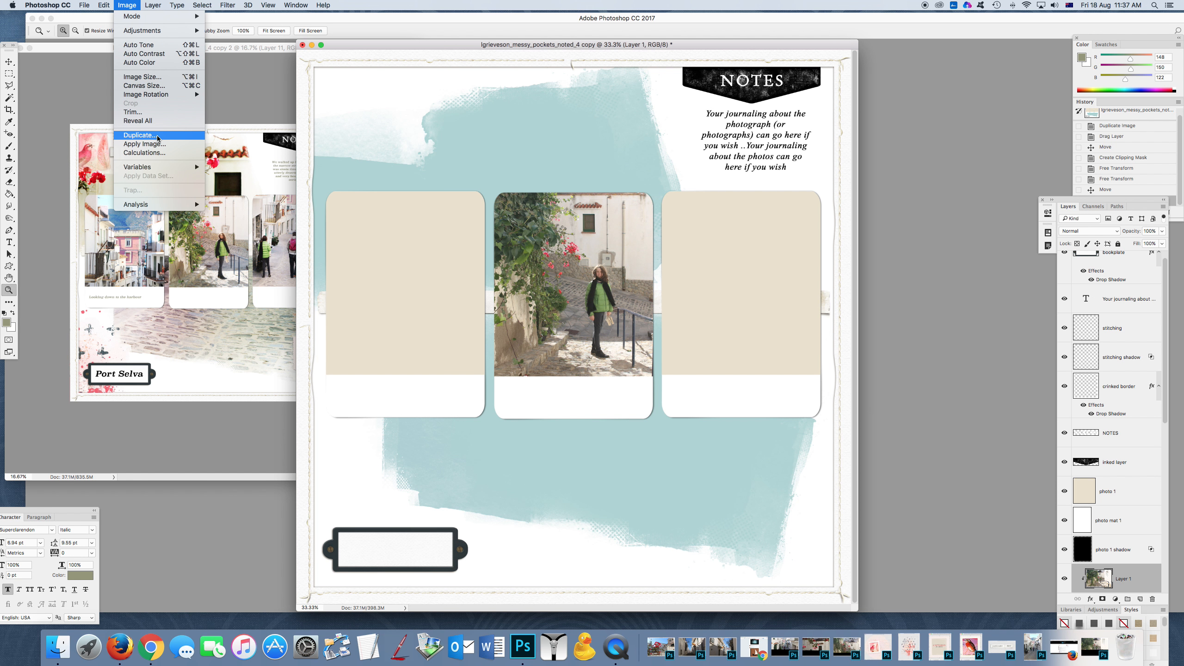
{"action": "left_click", "coordinate": [140, 135]}
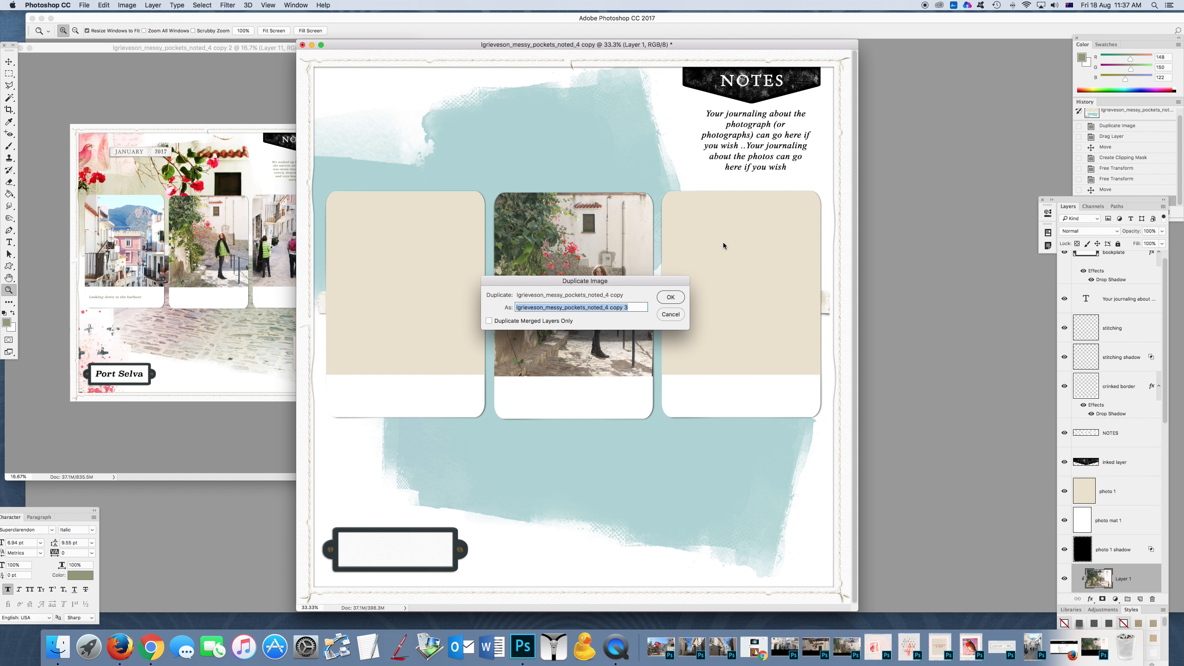
{"action": "left_click", "coordinate": [673, 294]}
{"action": "left_click", "coordinate": [42, 64]}
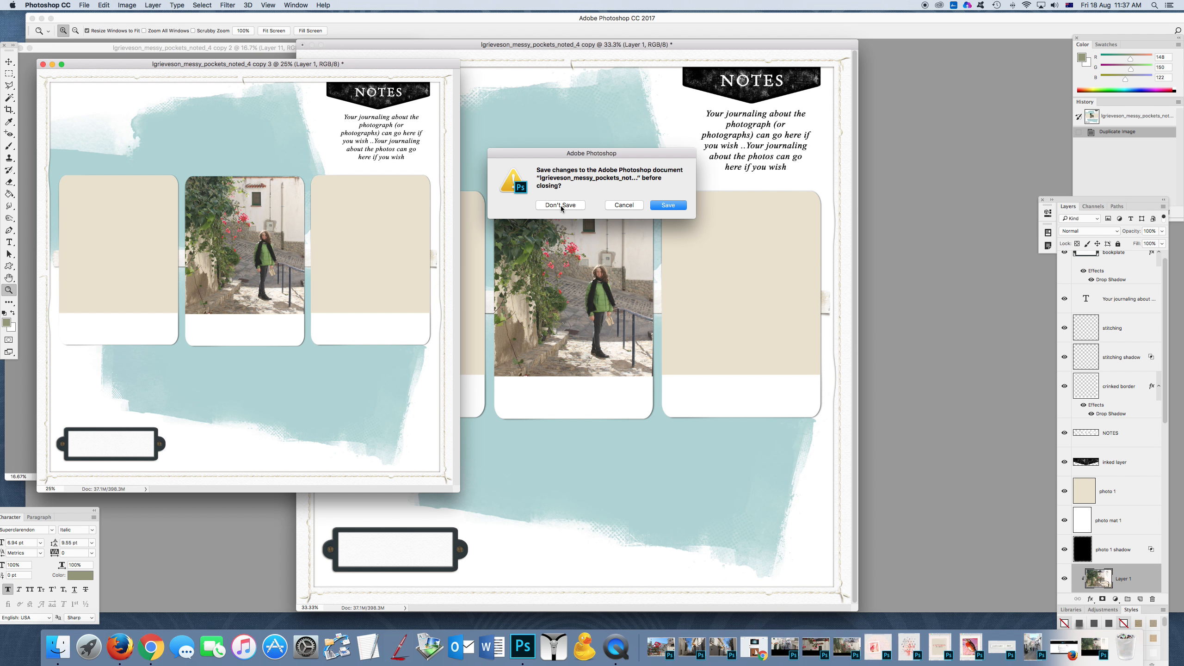
{"action": "left_click", "coordinate": [560, 206]}
Duplicate the middle photo's layer, Layer 1, within the same document under the default name.
{"action": "left_click", "coordinate": [8, 62]}
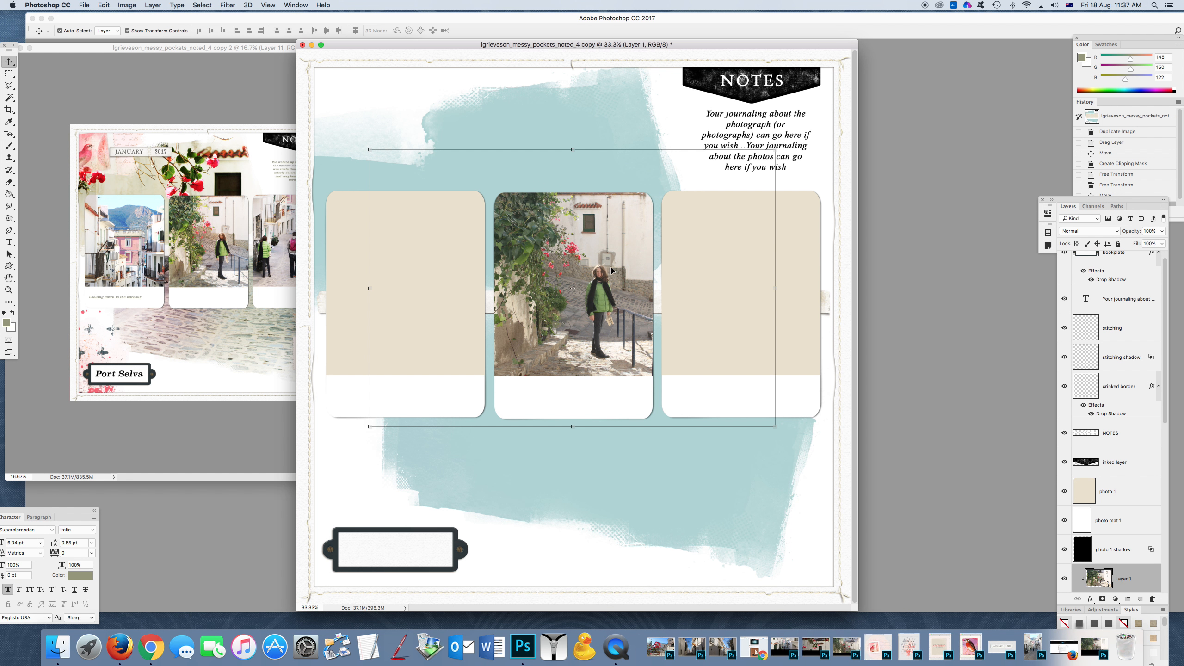
{"action": "left_click", "coordinate": [154, 6]}
{"action": "left_click", "coordinate": [174, 43]}
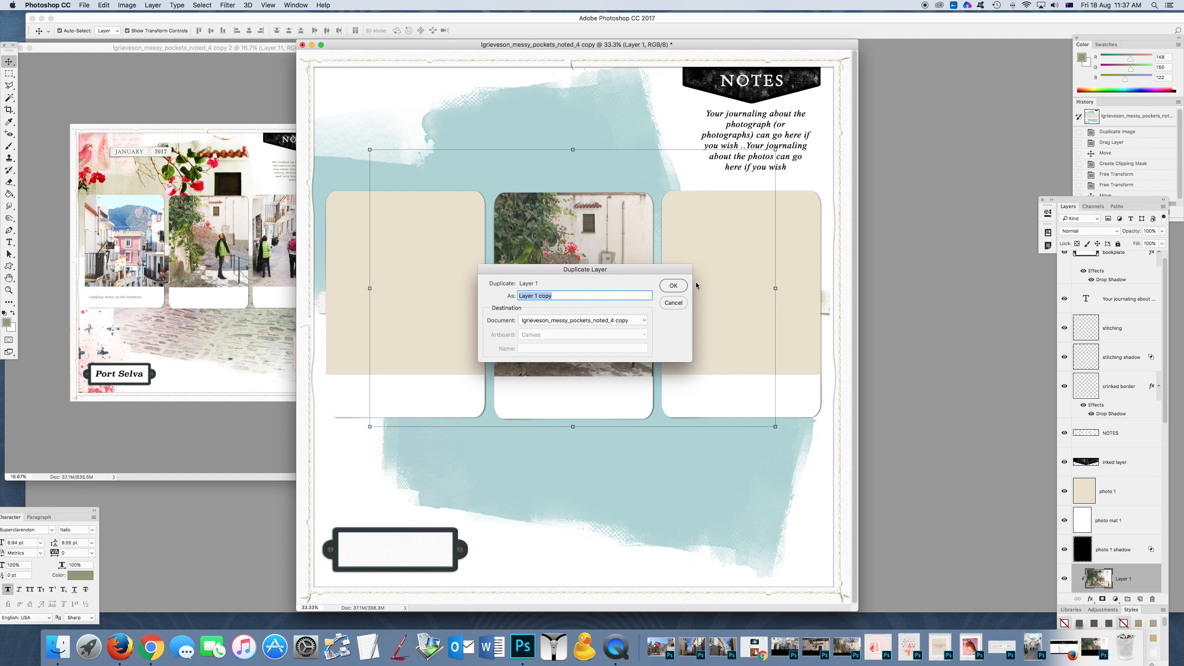
{"action": "left_click", "coordinate": [685, 285]}
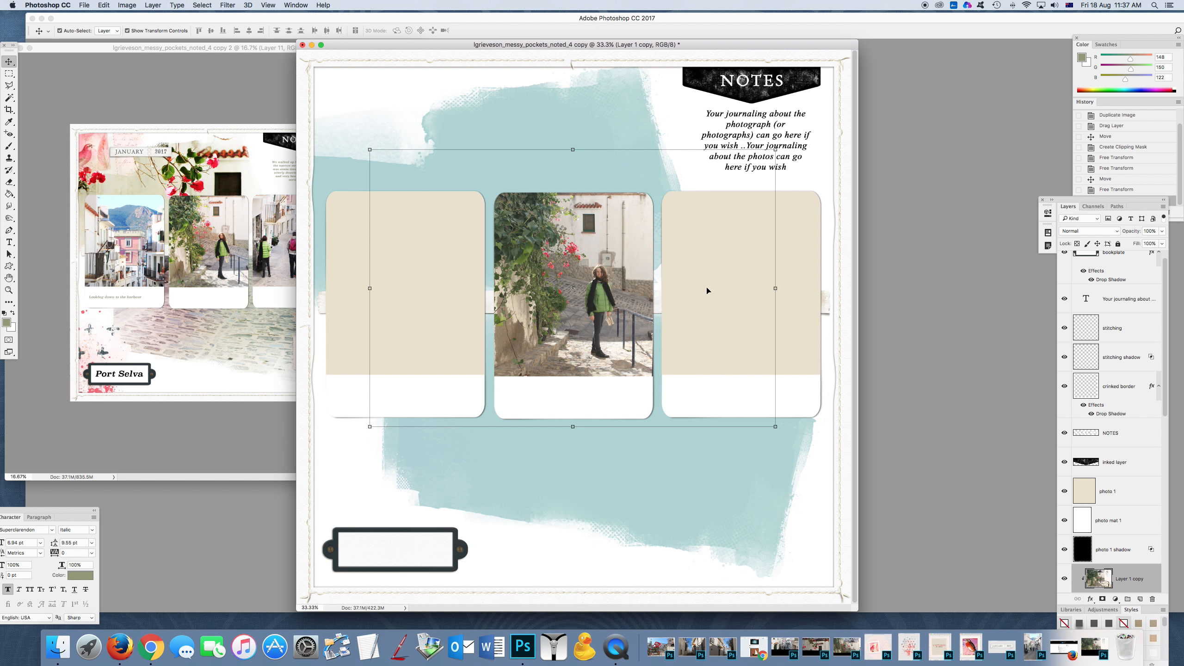
Set the duplicated photo layer's blend mode to Soft Light and its opacity to 67%.
{"action": "left_click", "coordinate": [1117, 231]}
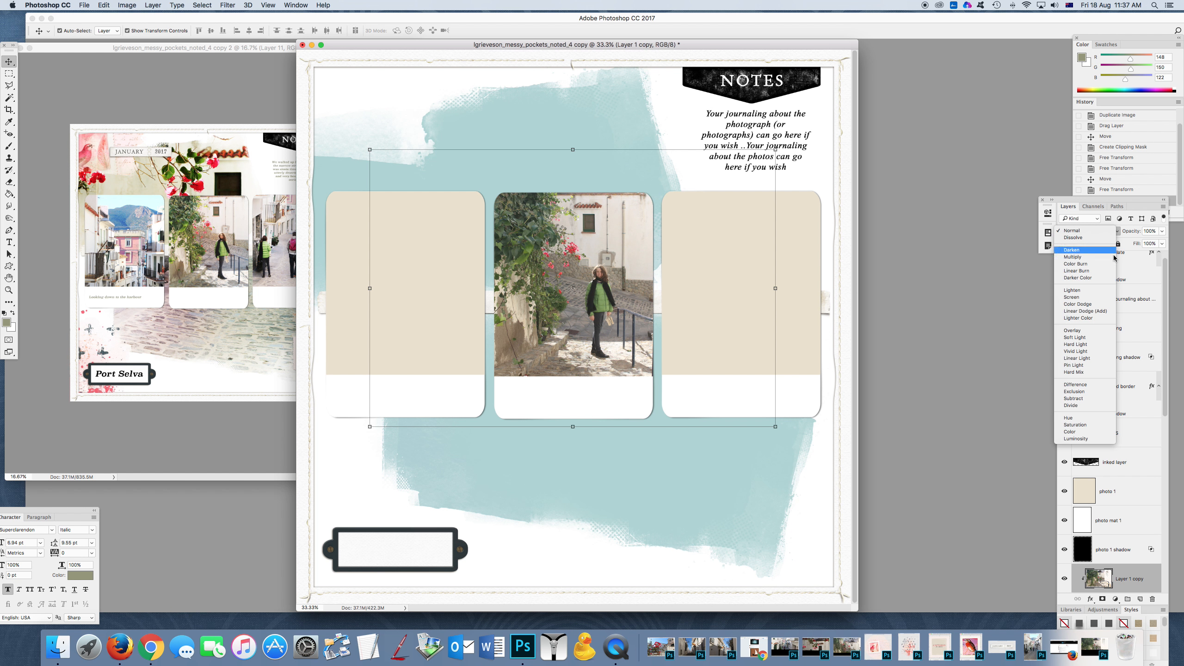
{"action": "left_click", "coordinate": [1098, 337]}
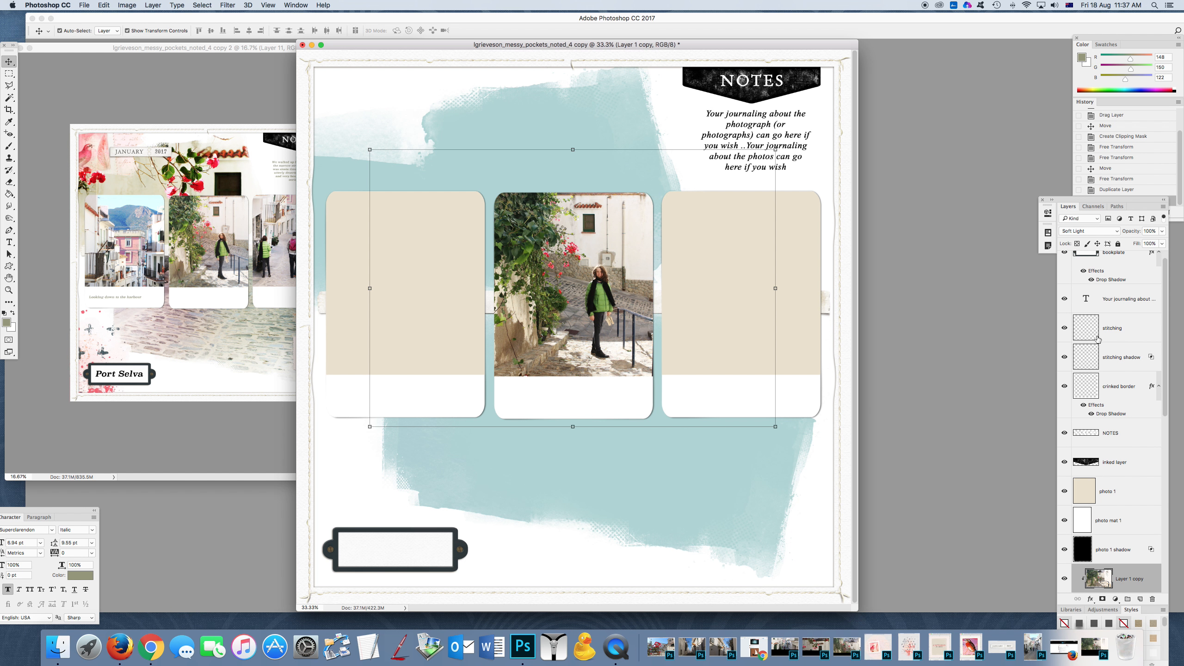
{"action": "left_click", "coordinate": [1162, 232]}
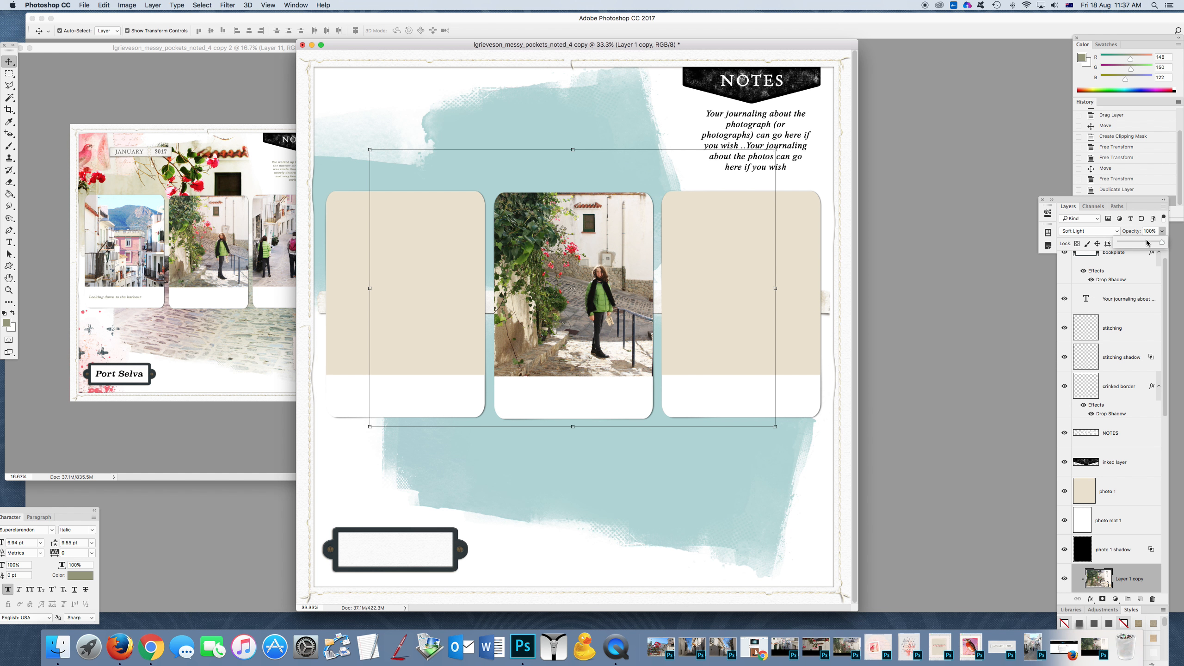
{"action": "left_click", "coordinate": [1146, 242]}
{"action": "left_click_drag", "start_coordinate": [1148, 242], "coordinate": [1149, 244]}
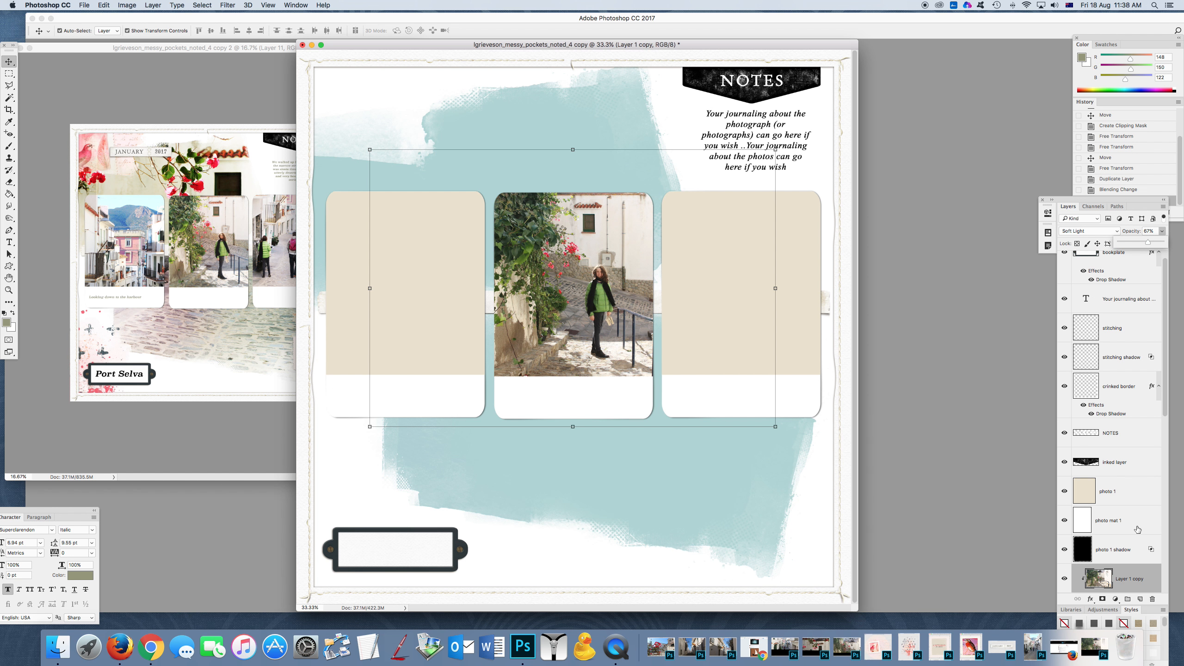
Compare the middle photo with and without the Soft Light copy by repeatedly hiding and showing that layer, leaving it visible.
{"action": "left_click_drag", "start_coordinate": [1107, 200], "coordinate": [1106, 188]}
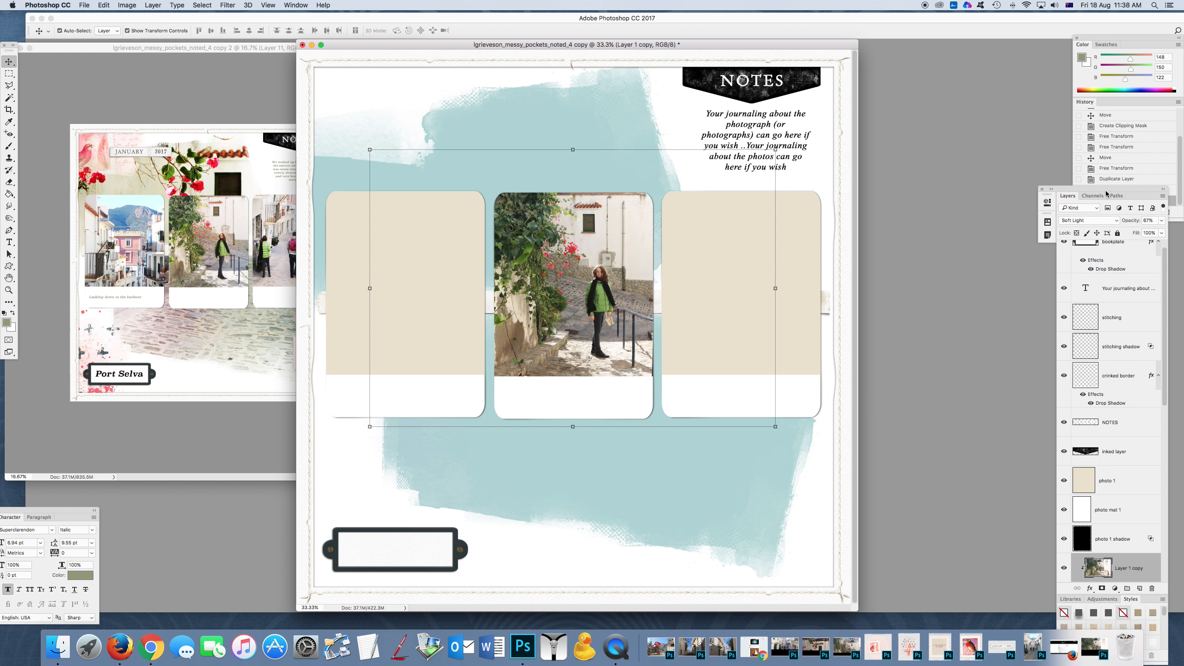
{"action": "left_click", "coordinate": [1064, 567]}
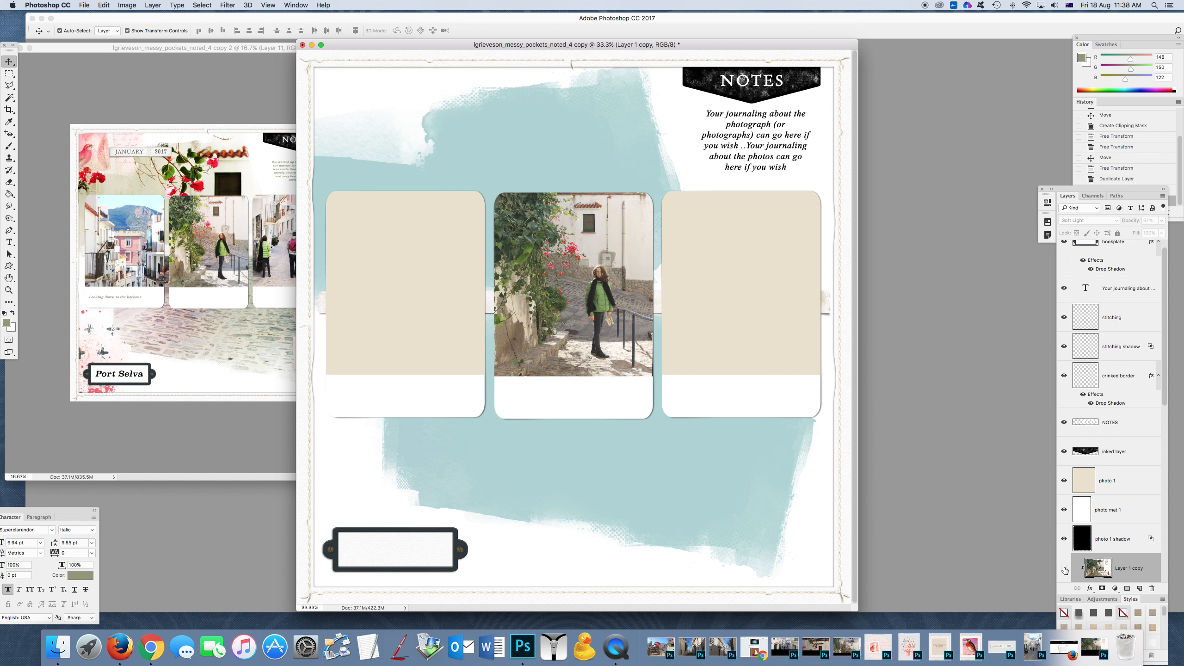
{"action": "left_click", "coordinate": [1064, 568]}
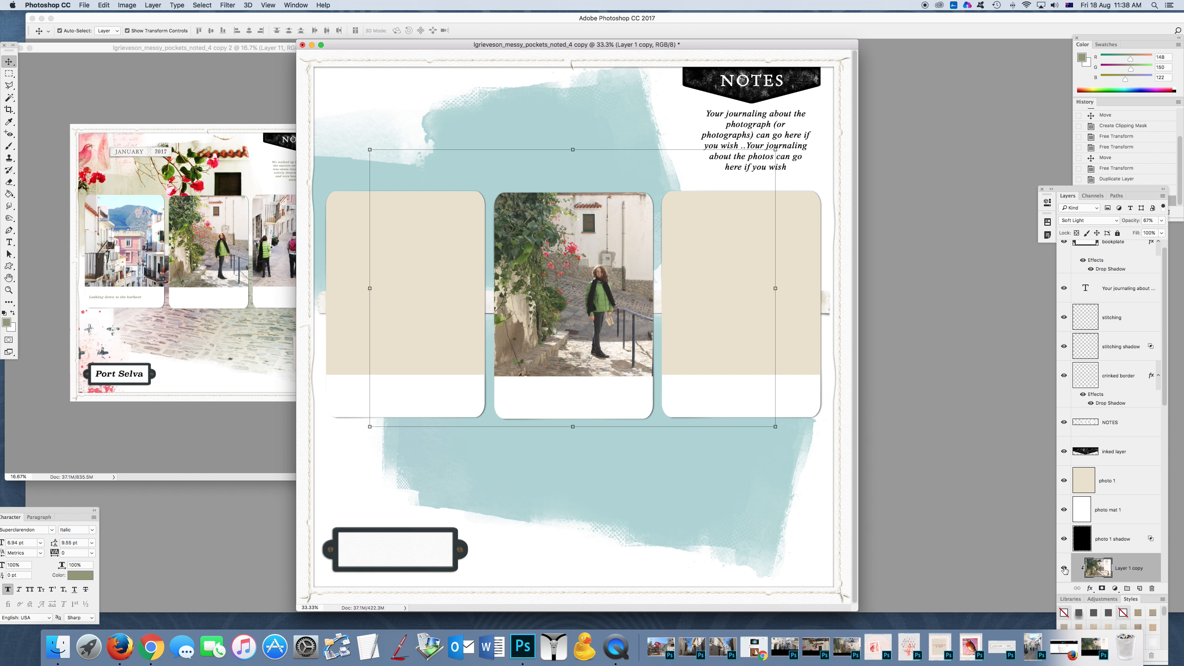
{"action": "left_click", "coordinate": [1064, 568]}
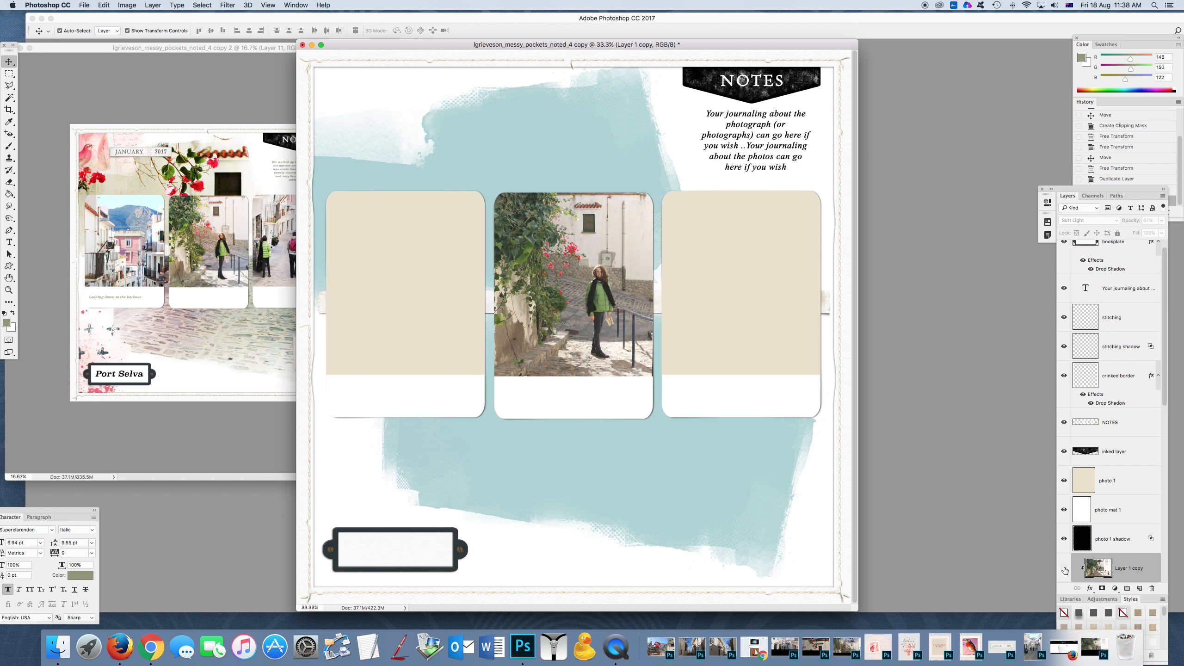
{"action": "left_click", "coordinate": [1064, 568]}
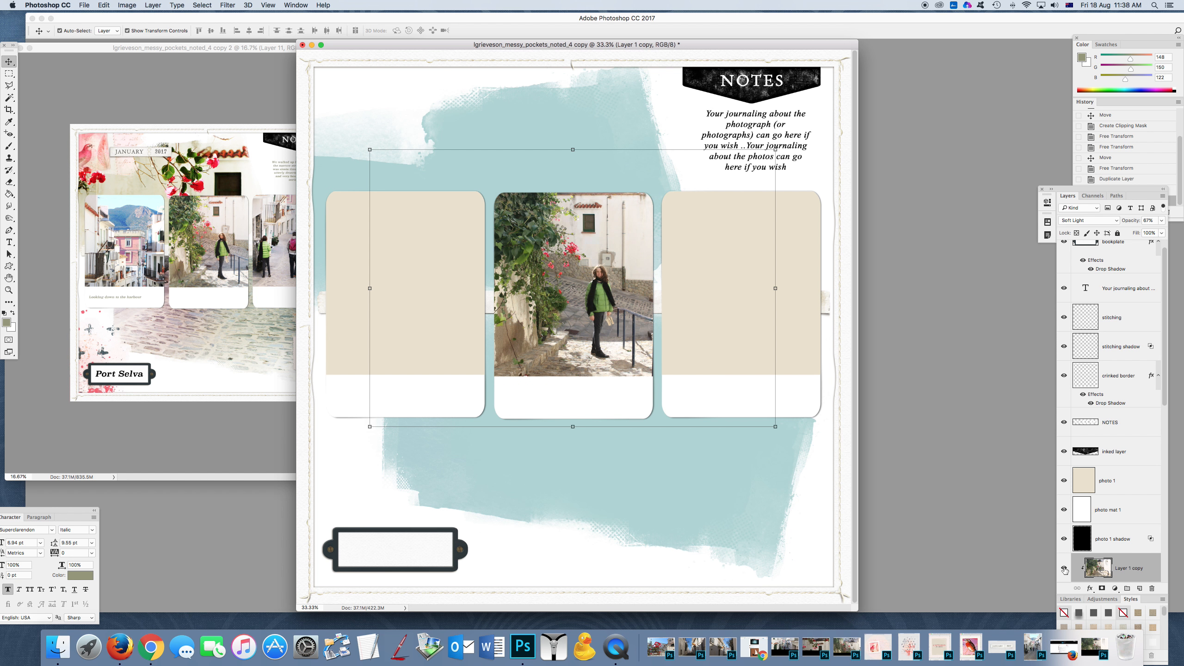
{"action": "left_click", "coordinate": [1064, 568]}
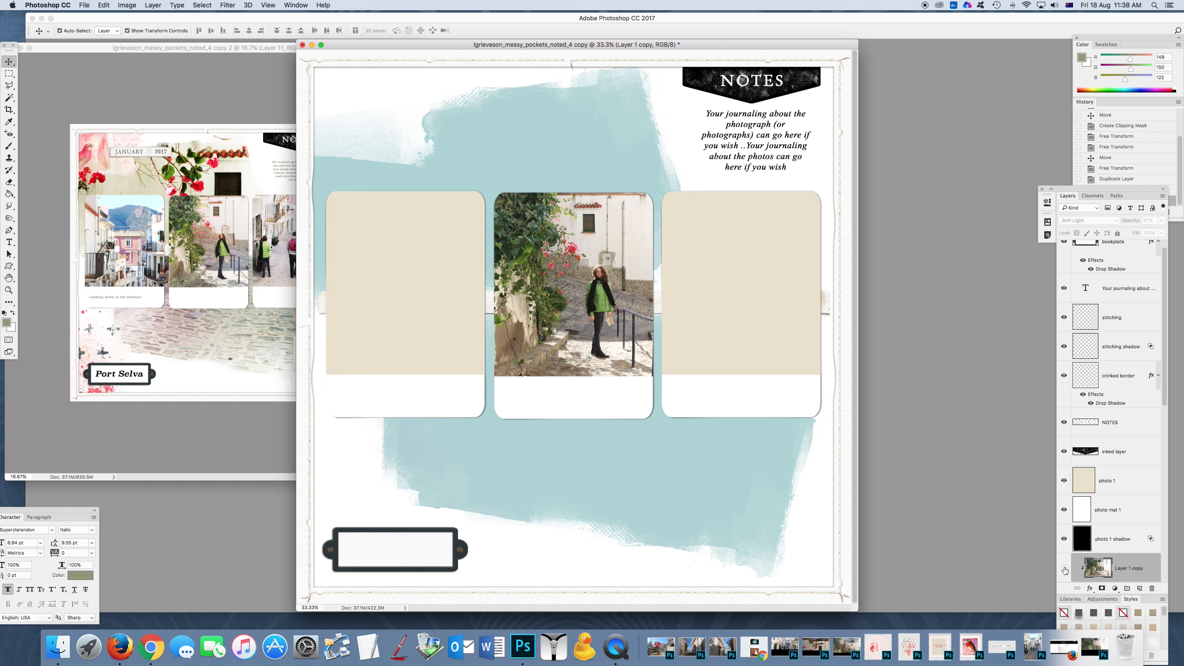
{"action": "left_click", "coordinate": [1063, 568]}
{"action": "left_click", "coordinate": [1063, 567]}
{"action": "left_click", "coordinate": [1064, 568]}
{"action": "left_click", "coordinate": [1063, 568]}
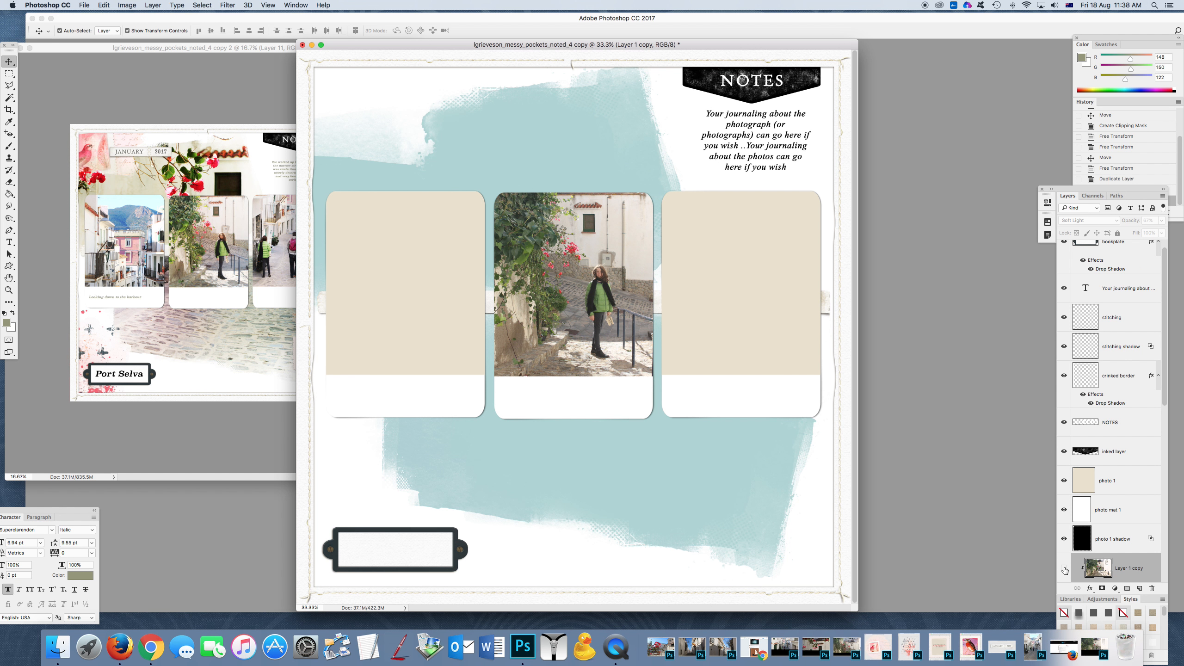
{"action": "left_click", "coordinate": [1063, 568]}
{"action": "left_click", "coordinate": [1063, 568]}
{"action": "left_click", "coordinate": [1064, 568]}
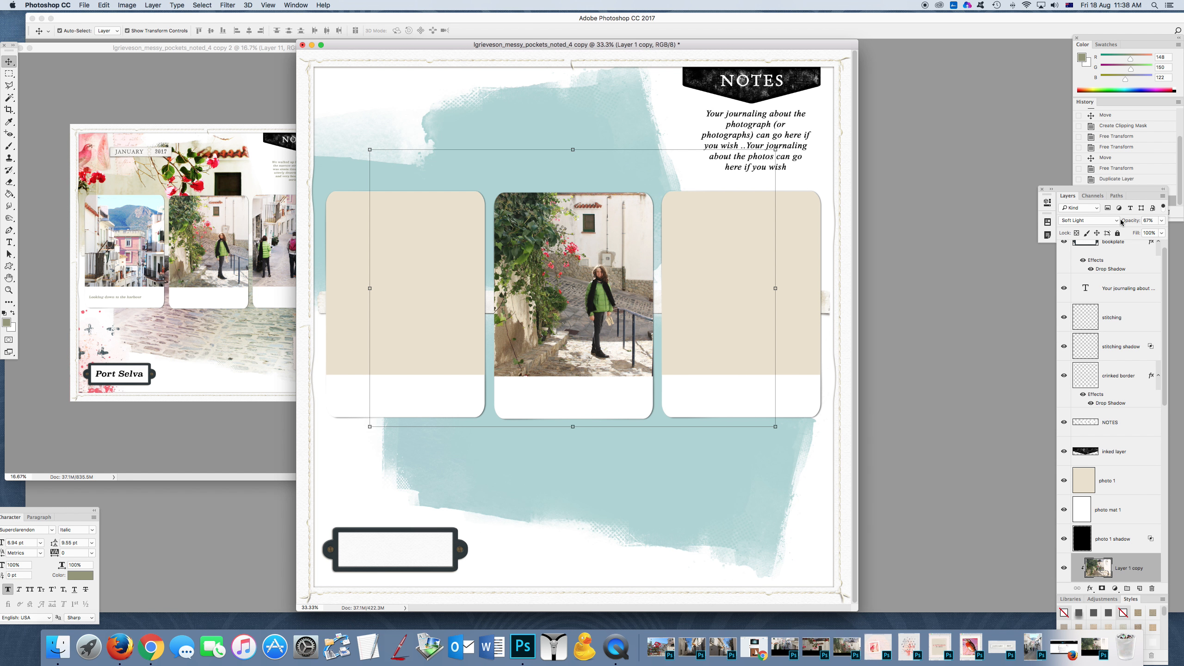
Merge the Soft Light copy down into the original middle photo layer.
{"action": "left_click", "coordinate": [153, 6]}
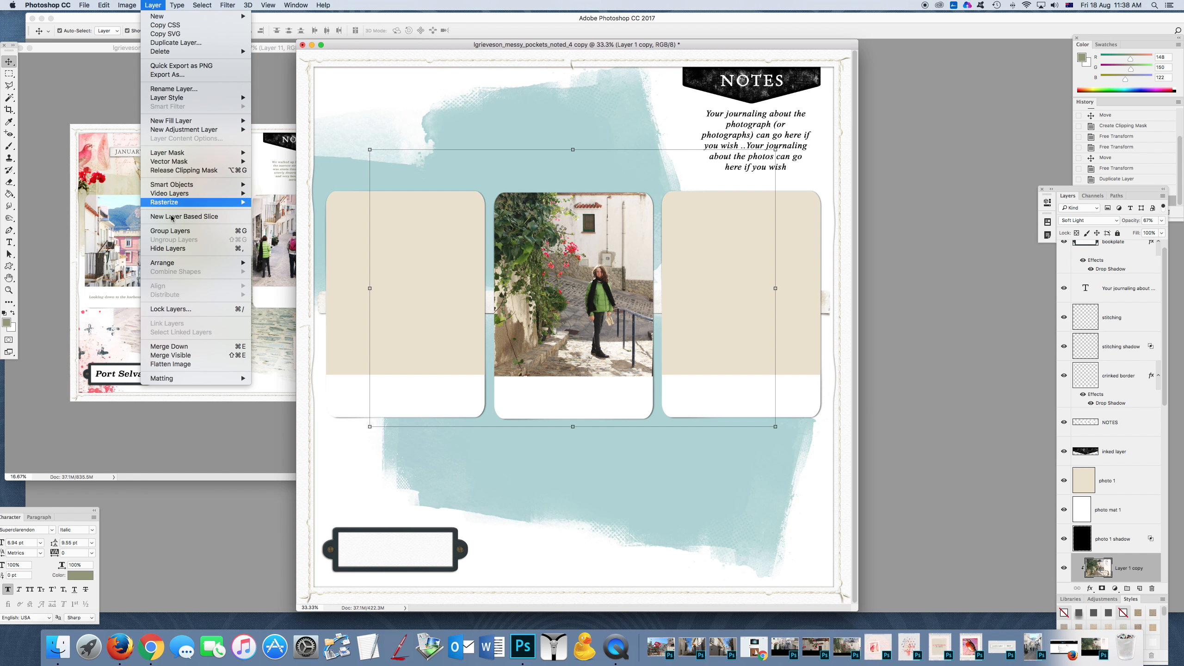
{"action": "left_click", "coordinate": [179, 346]}
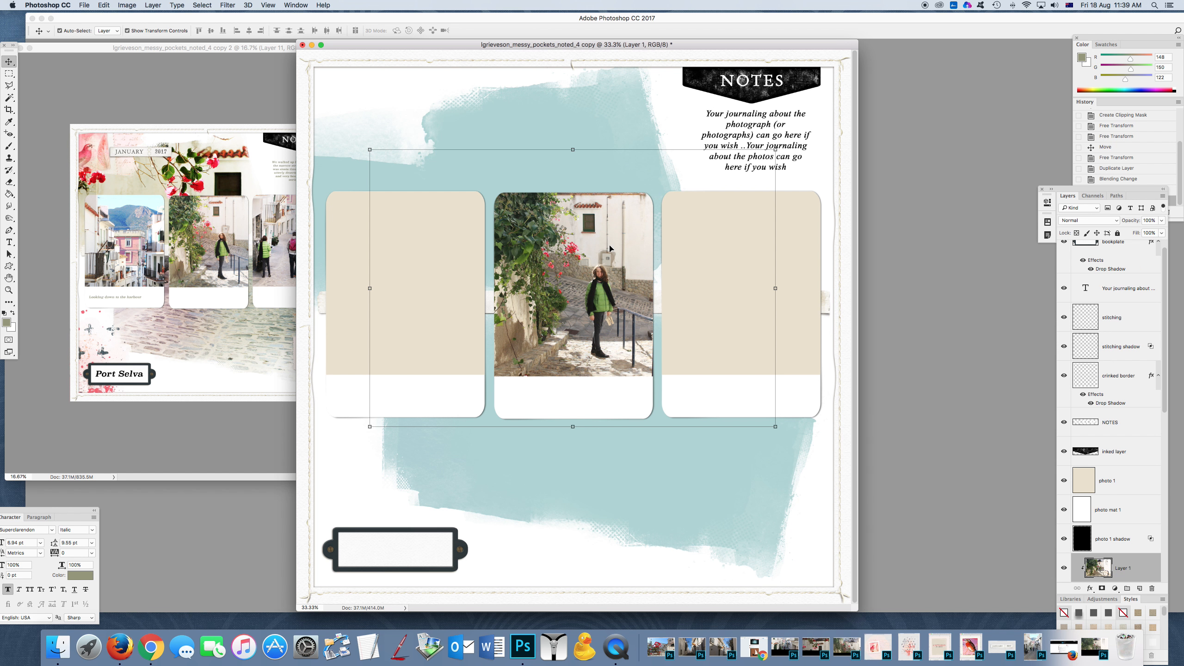
{"action": "left_click", "coordinate": [1090, 590]}
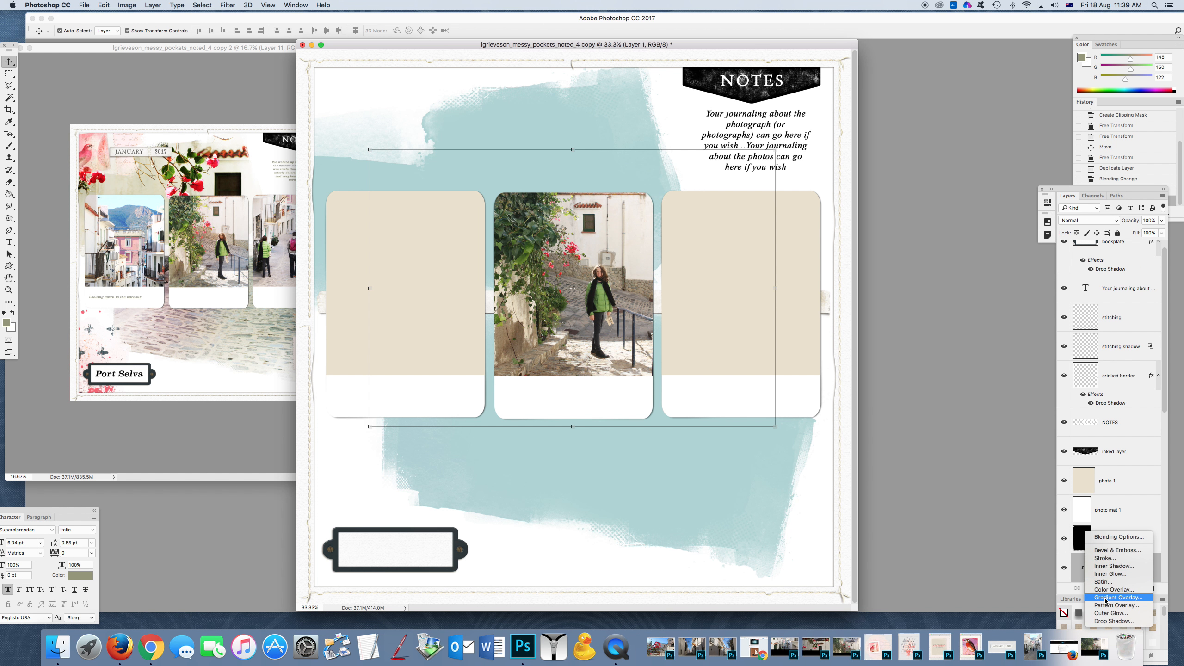
{"action": "left_click", "coordinate": [1108, 591]}
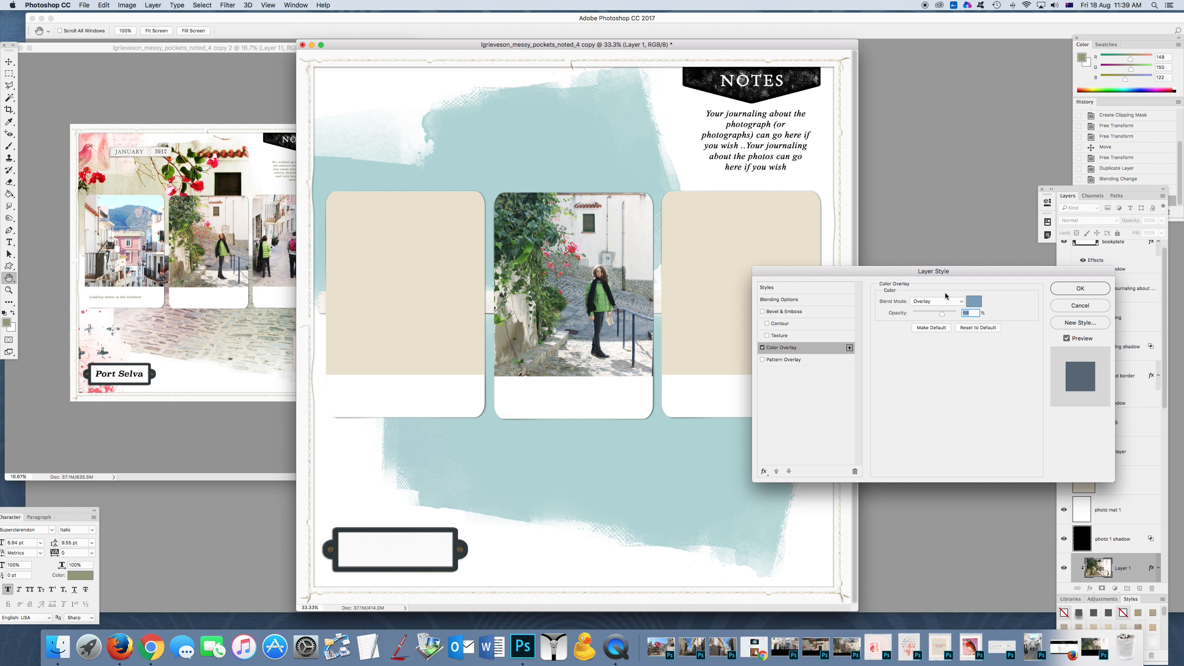
{"action": "left_click", "coordinate": [974, 302]}
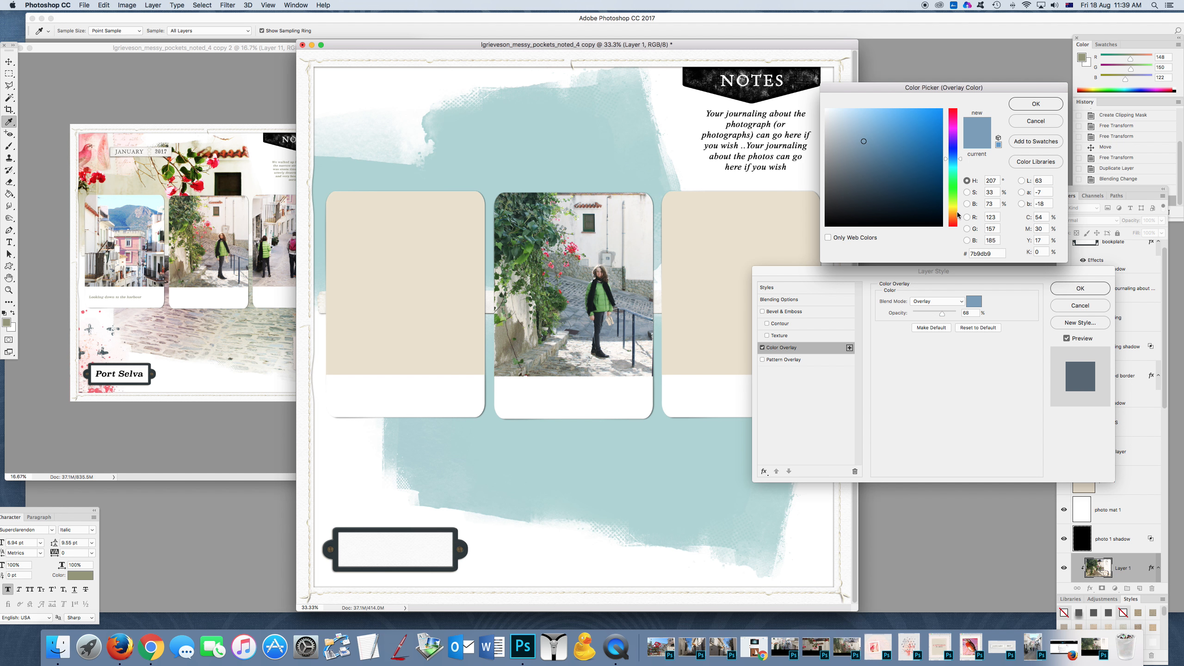
{"action": "left_click", "coordinate": [954, 219]}
{"action": "left_click", "coordinate": [955, 113]}
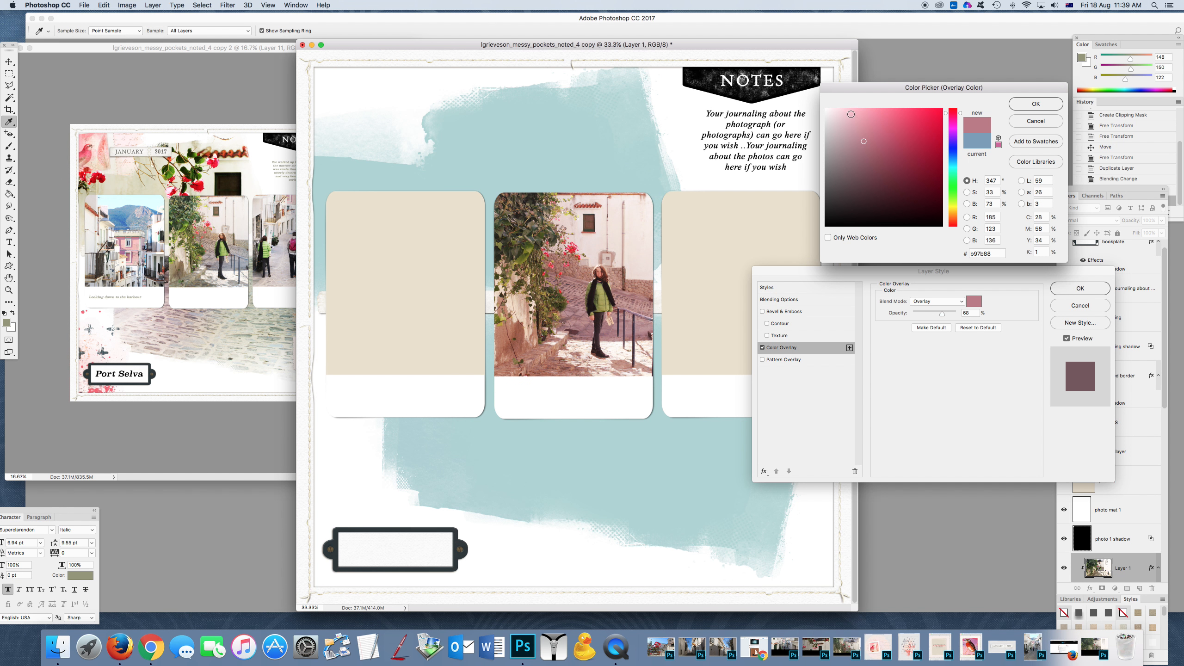
{"action": "left_click", "coordinate": [843, 114]}
{"action": "left_click_drag", "start_coordinate": [843, 113], "coordinate": [848, 116]}
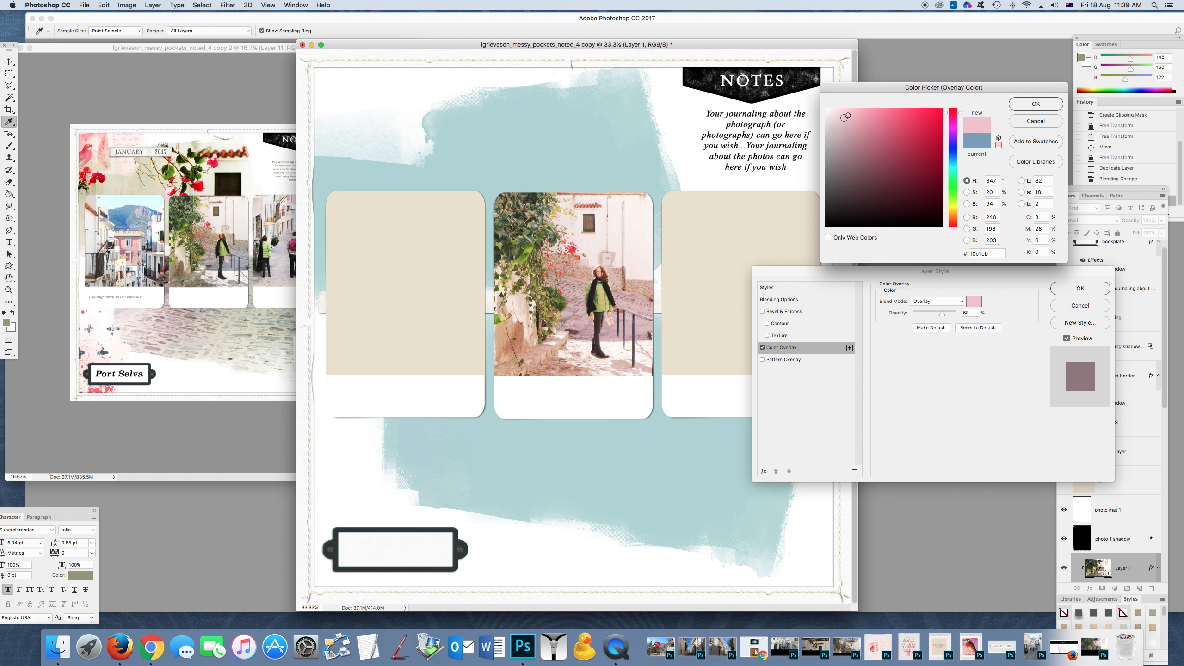
{"action": "left_click", "coordinate": [1035, 120]}
{"action": "left_click", "coordinate": [1085, 309]}
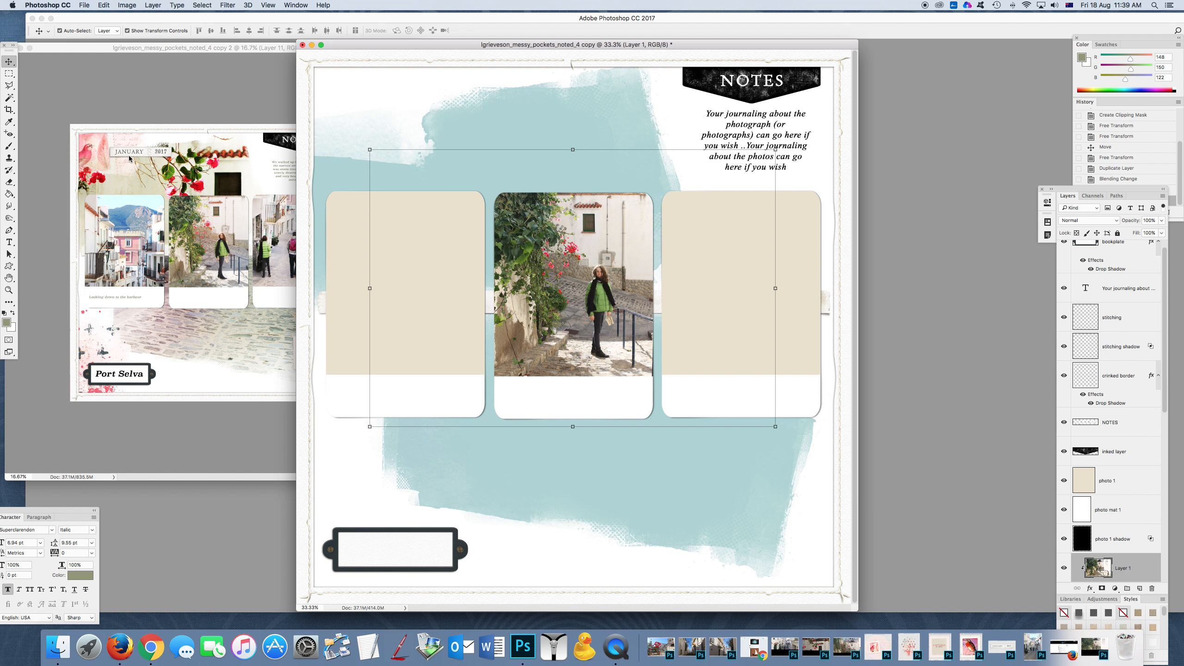
Copy the Color Overlay effect from the middle photo in the Port Selva layout onto the middle photo in the new page.
{"action": "left_click", "coordinate": [218, 225]}
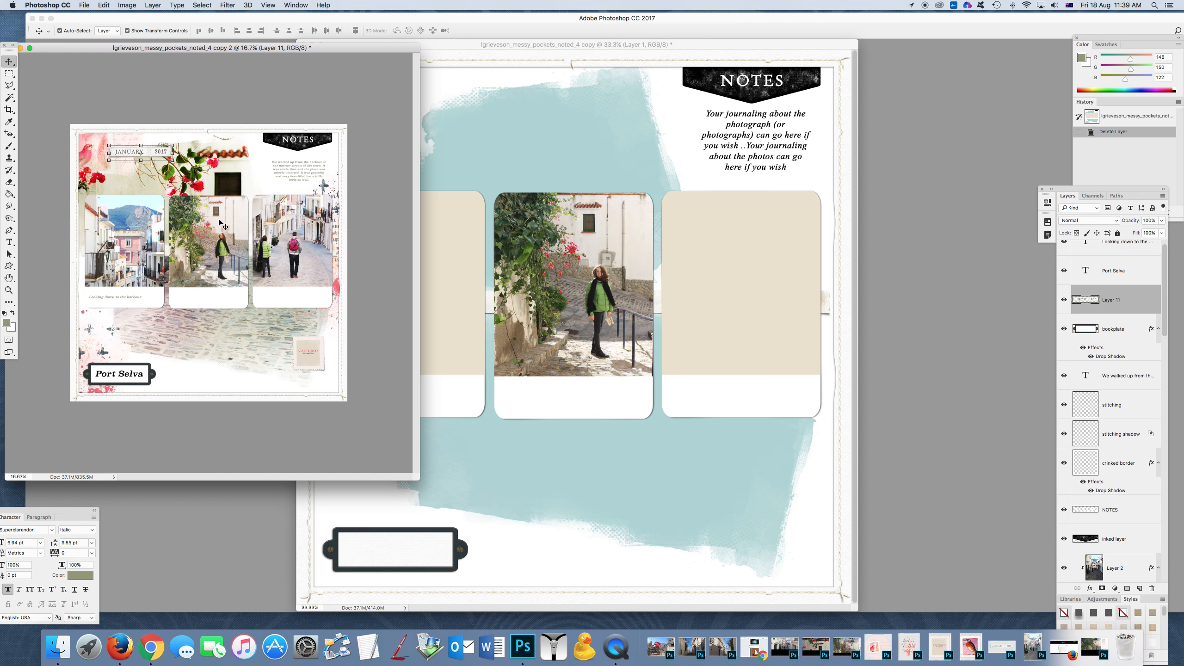
{"action": "left_click", "coordinate": [230, 222]}
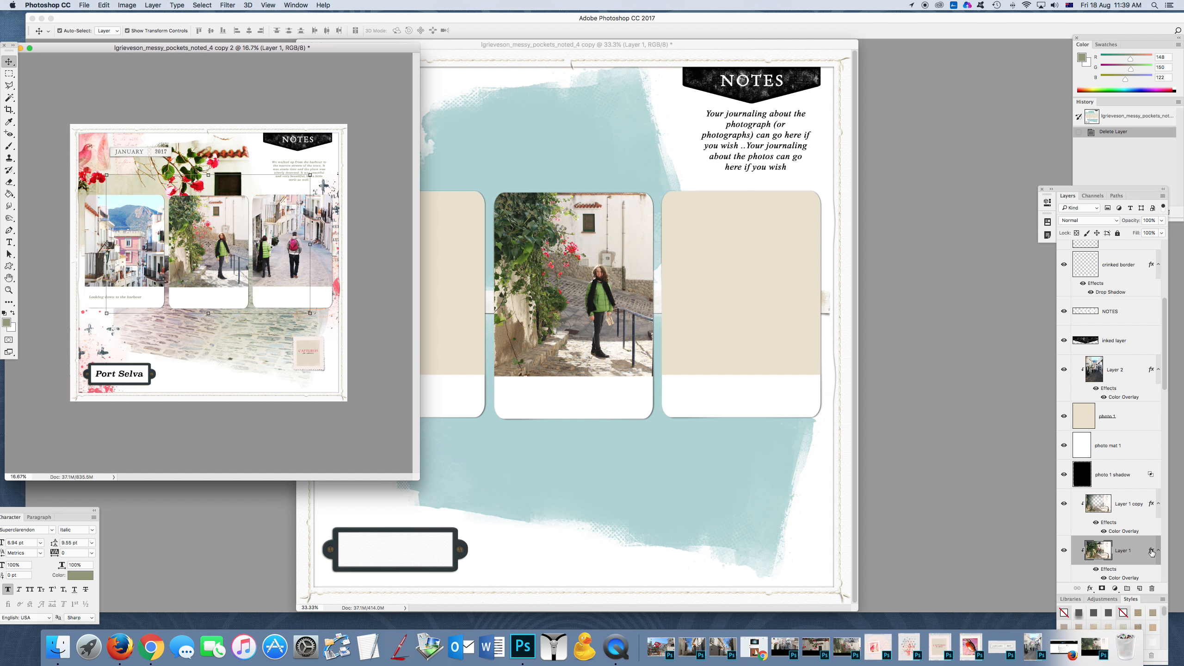
{"action": "left_click_drag", "start_coordinate": [1151, 553], "coordinate": [573, 262]}
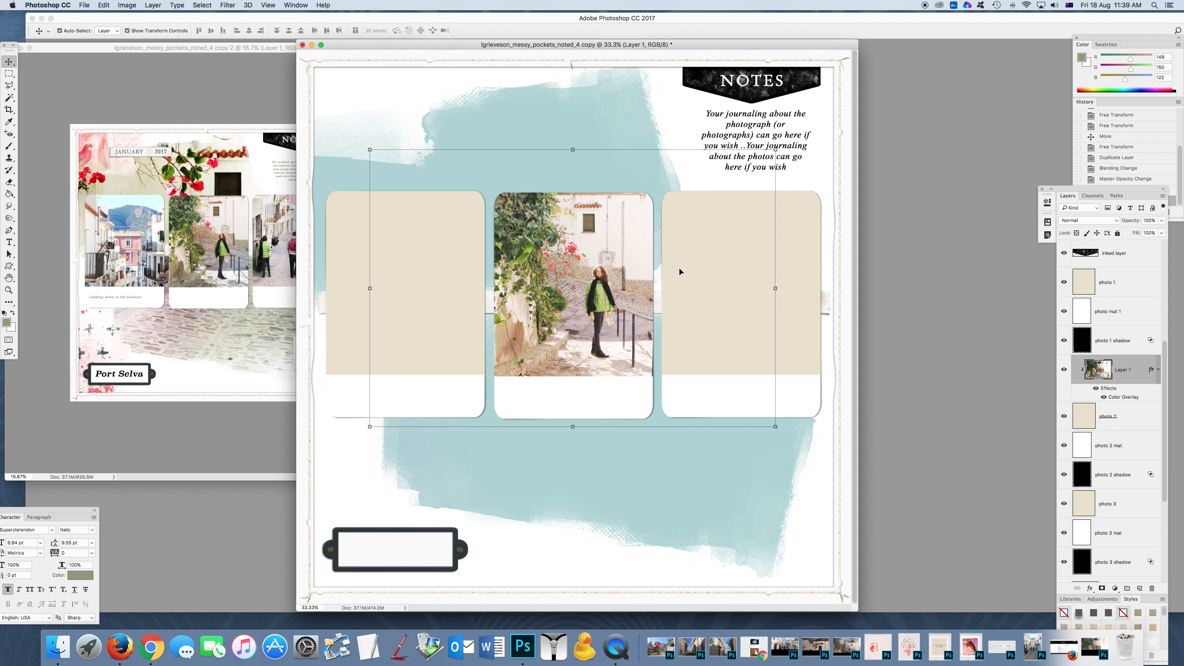
Set the opacity of the middle photo's Color Overlay effect to 55% and apply the layer style.
{"action": "double_click", "coordinate": [1121, 397]}
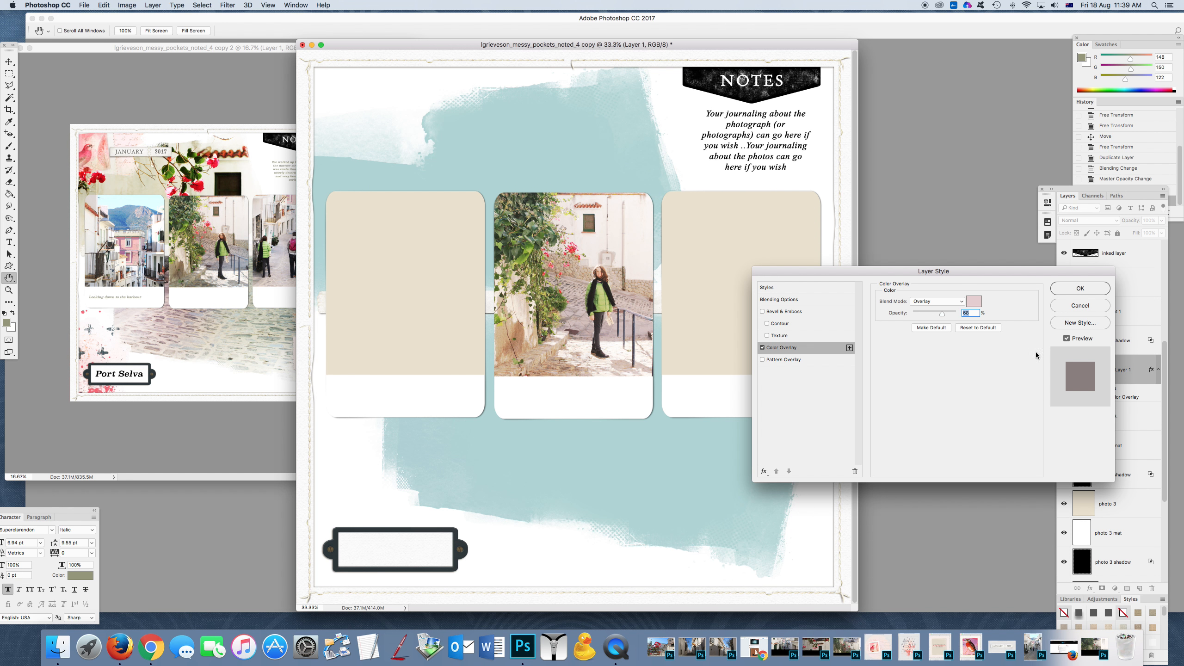
{"action": "left_click", "coordinate": [939, 313]}
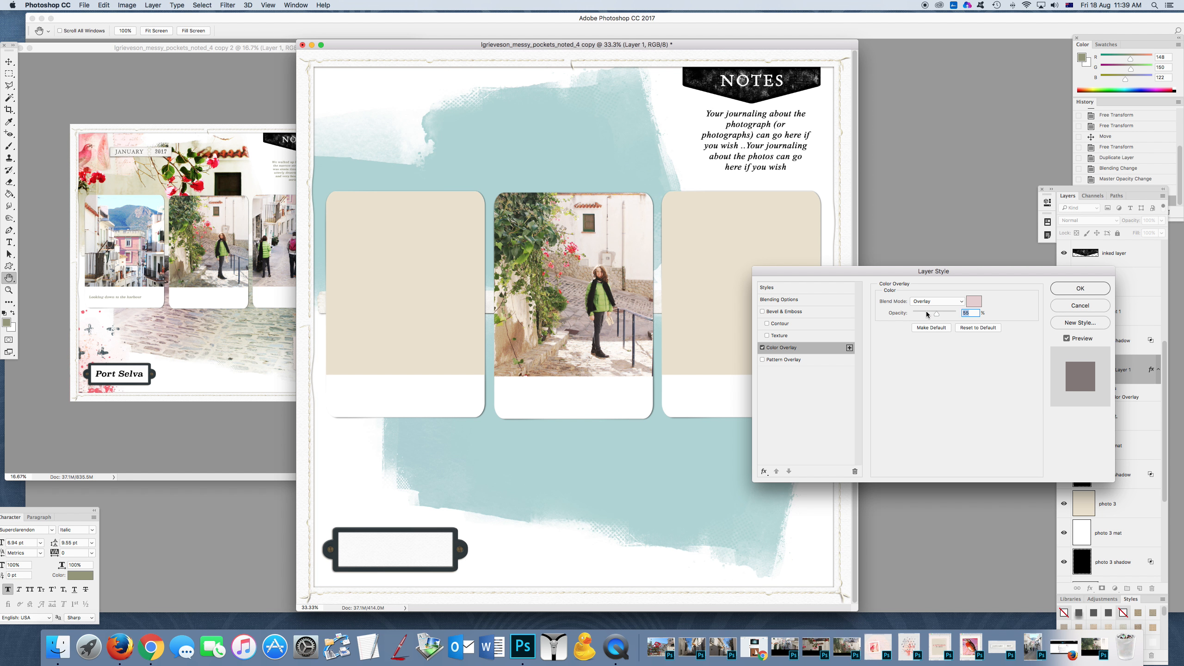
{"action": "left_click", "coordinate": [1080, 289]}
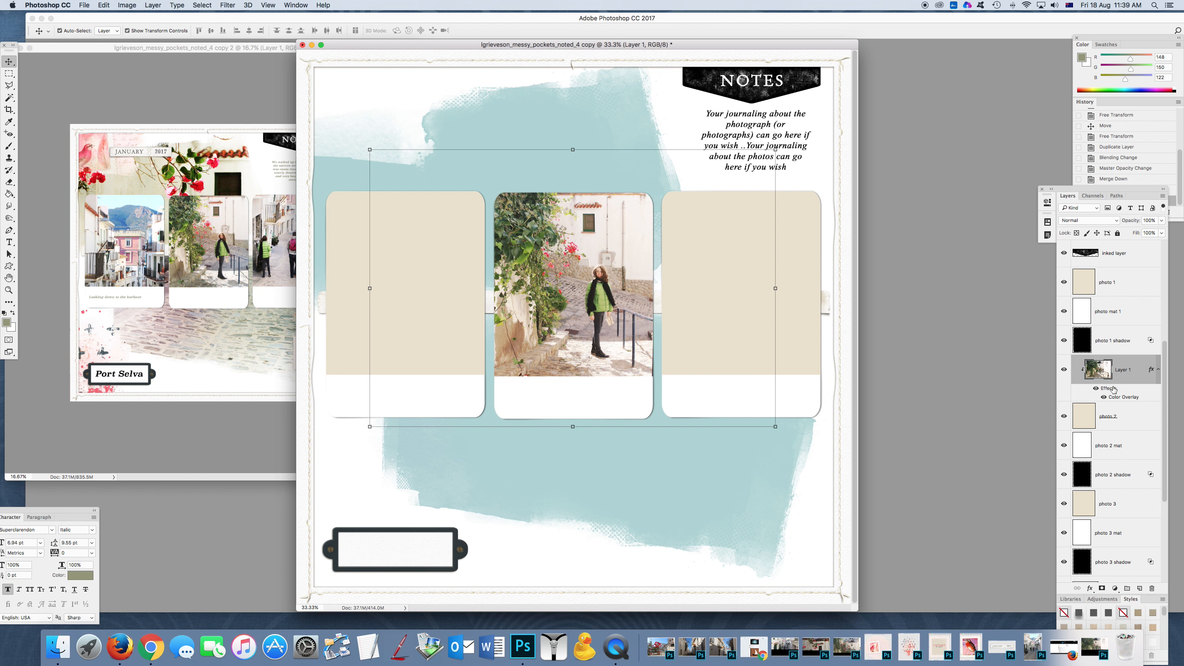
Compare the middle photo with and without its Color Overlay effect by repeatedly toggling it, leaving the effect enabled.
{"action": "double_click", "coordinate": [1117, 397]}
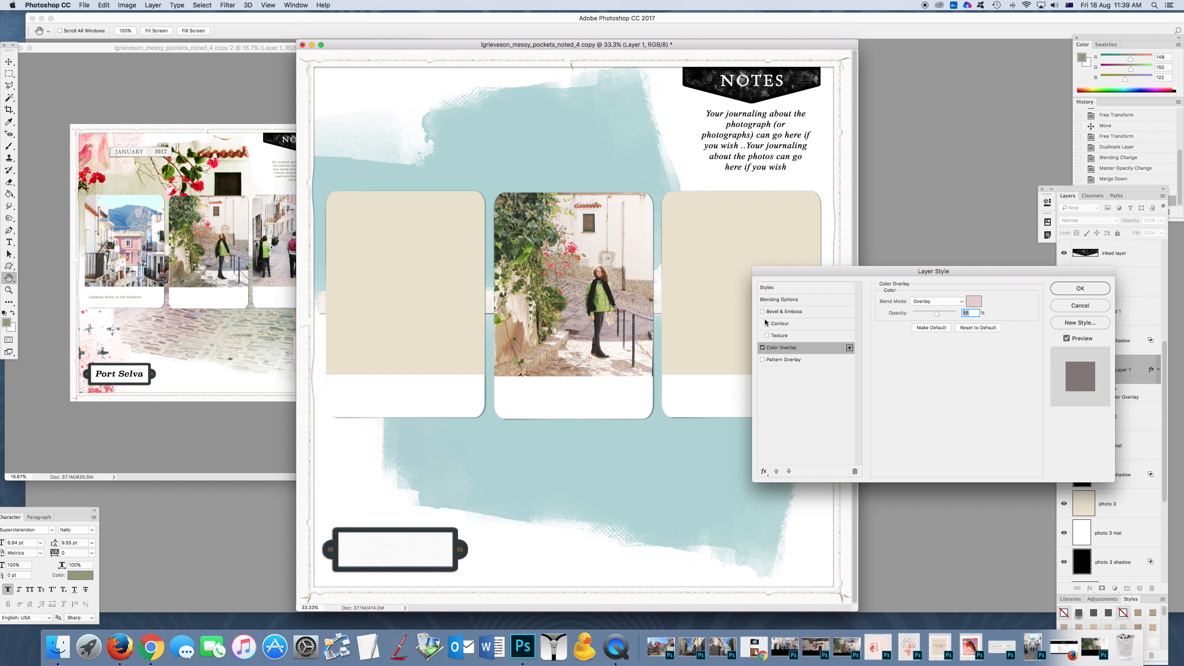
{"action": "left_click", "coordinate": [763, 348]}
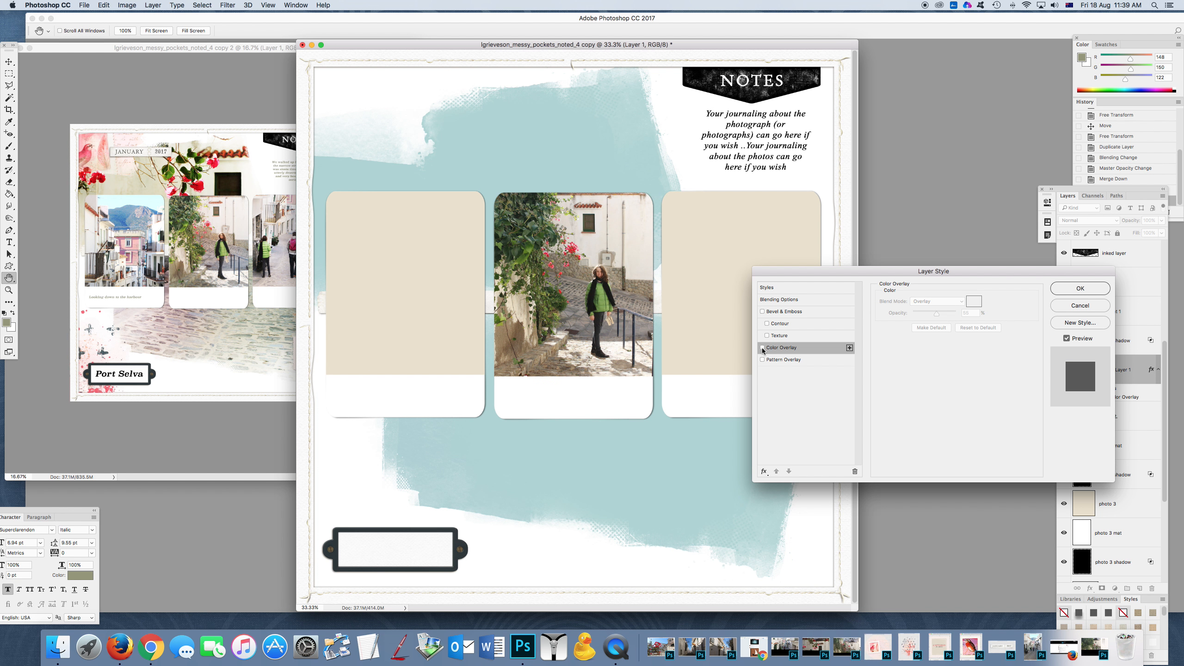
{"action": "left_click", "coordinate": [763, 347]}
{"action": "left_click", "coordinate": [763, 348]}
{"action": "left_click", "coordinate": [763, 348]}
{"action": "left_click", "coordinate": [763, 348]}
{"action": "left_click", "coordinate": [763, 347]}
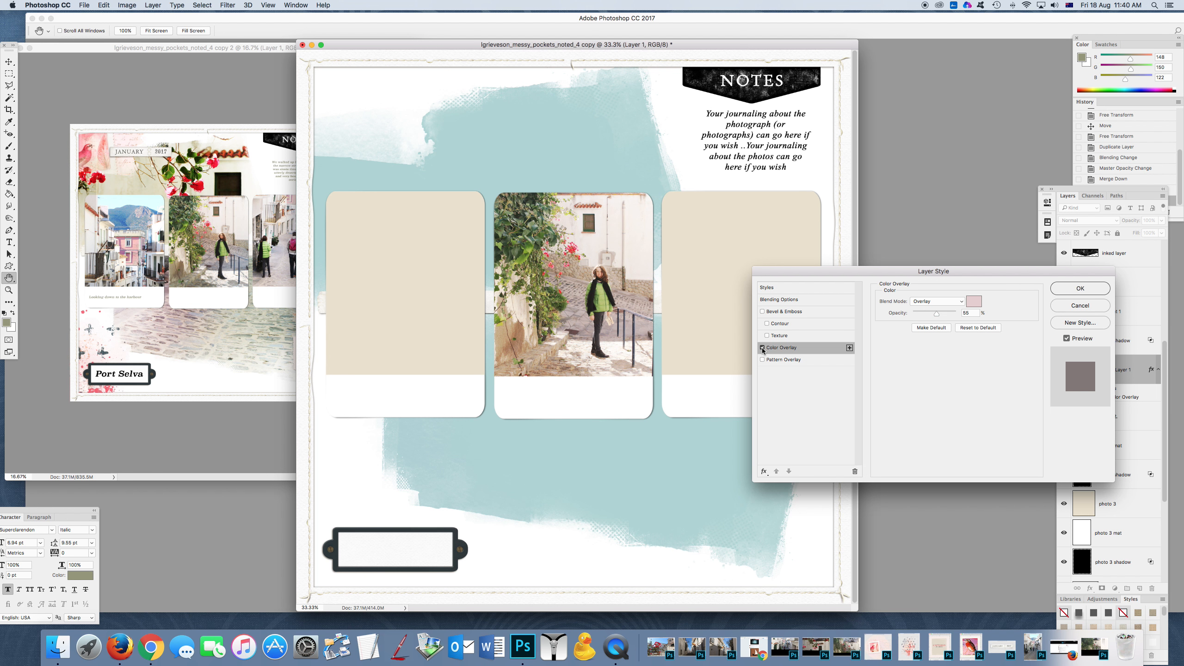
{"action": "left_click", "coordinate": [762, 348]}
{"action": "left_click", "coordinate": [763, 348]}
{"action": "left_click", "coordinate": [763, 347]}
{"action": "left_click", "coordinate": [763, 348]}
{"action": "left_click", "coordinate": [763, 348]}
{"action": "left_click", "coordinate": [762, 348]}
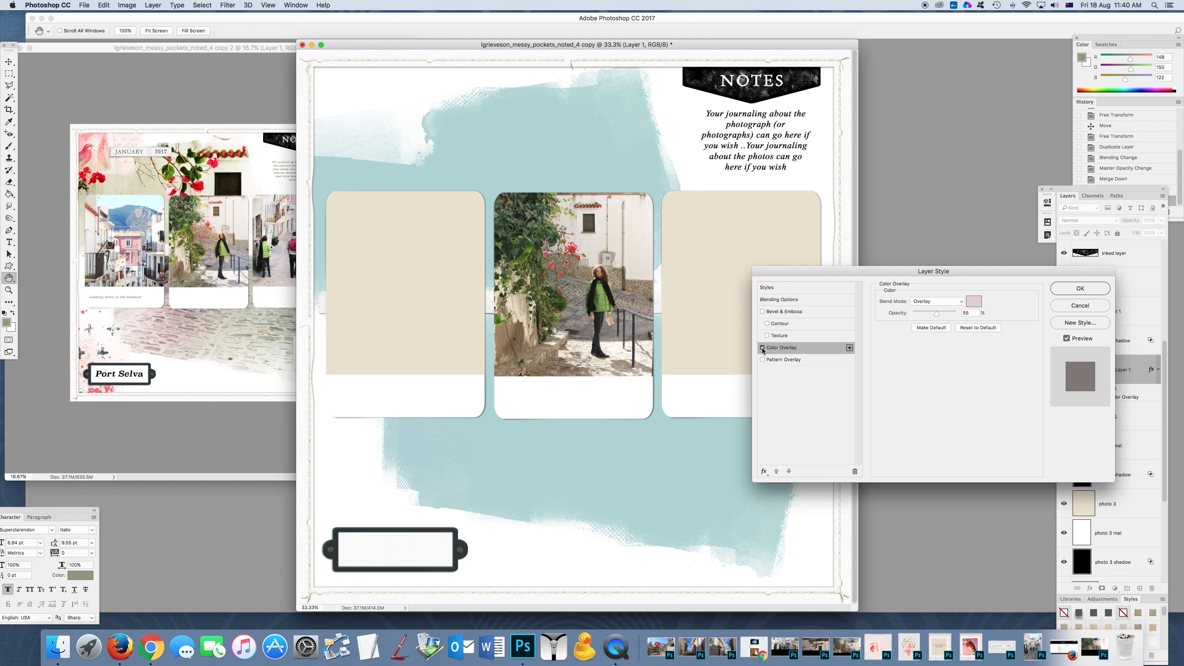
{"action": "left_click", "coordinate": [762, 349]}
{"action": "left_click", "coordinate": [763, 349]}
{"action": "left_click", "coordinate": [763, 349]}
{"action": "left_click", "coordinate": [762, 348]}
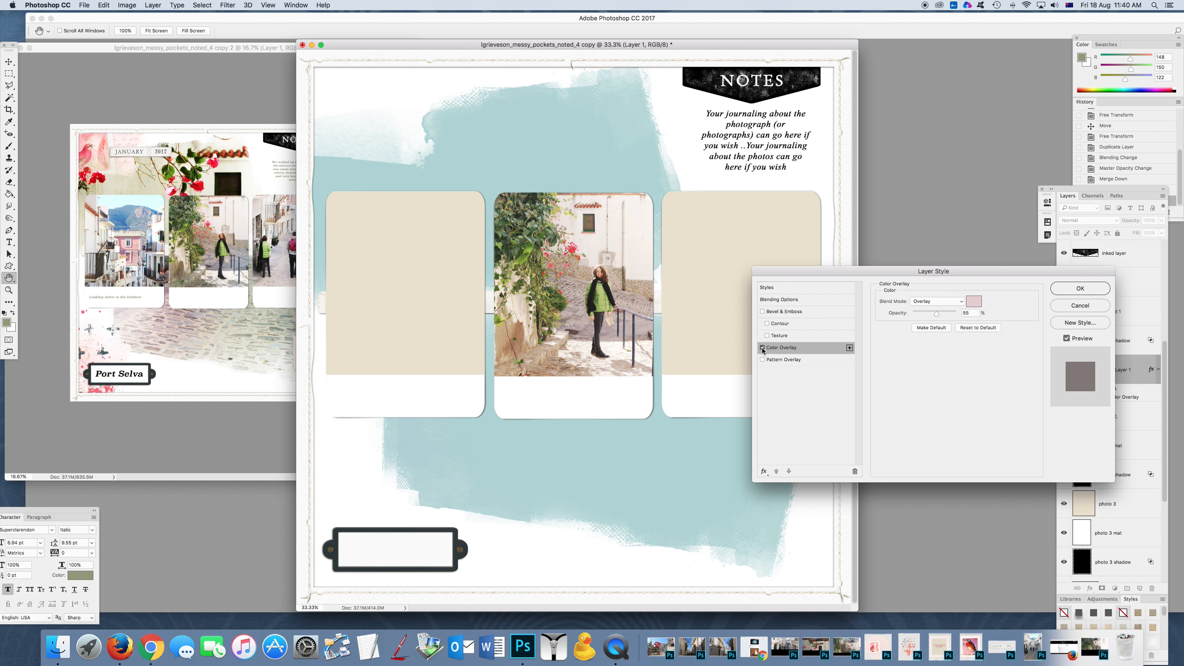
{"action": "left_click", "coordinate": [762, 348]}
{"action": "left_click", "coordinate": [763, 349]}
{"action": "left_click", "coordinate": [762, 349]}
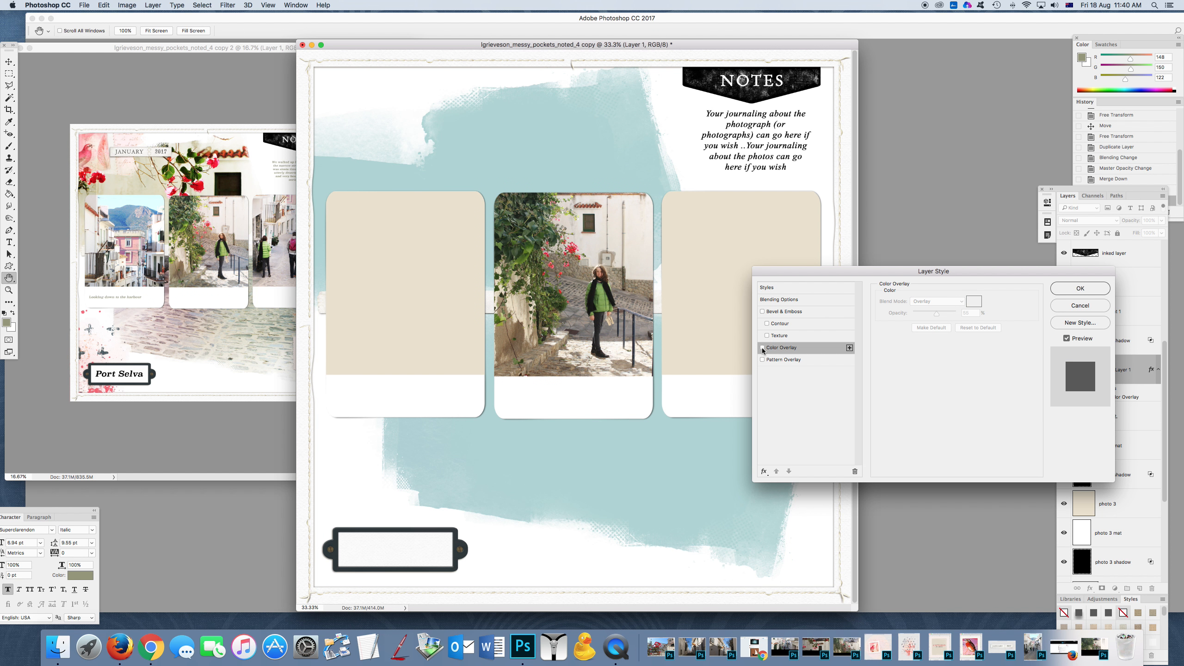
{"action": "left_click", "coordinate": [762, 349]}
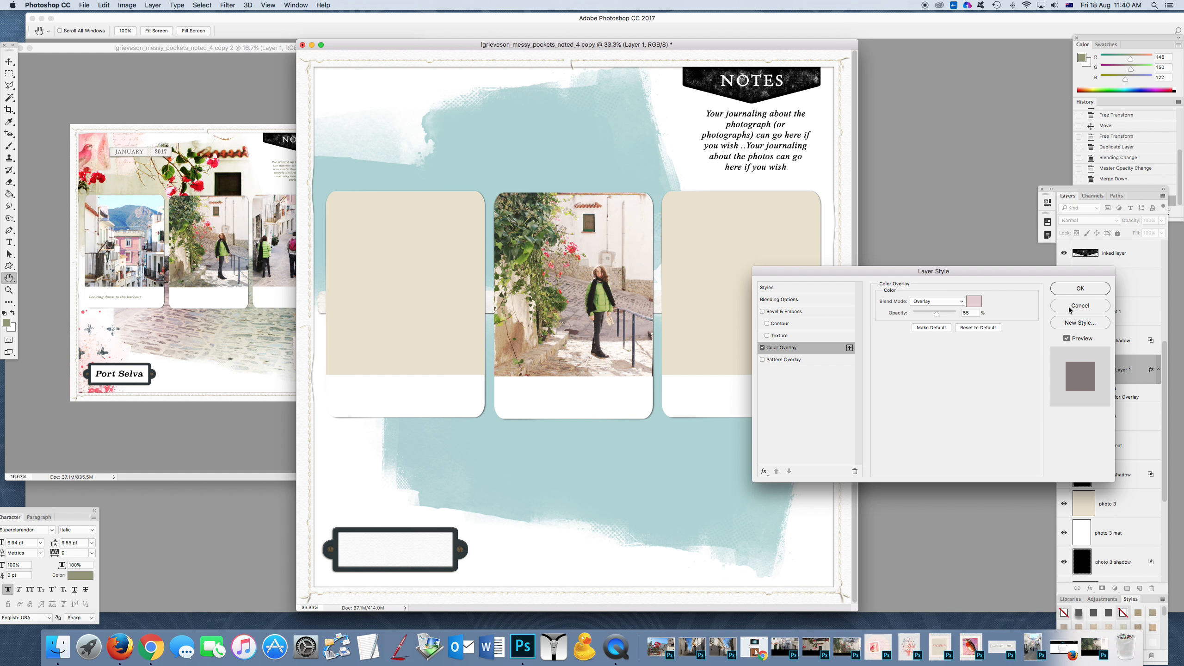
{"action": "left_click", "coordinate": [1066, 289]}
{"action": "key", "text": "v"}
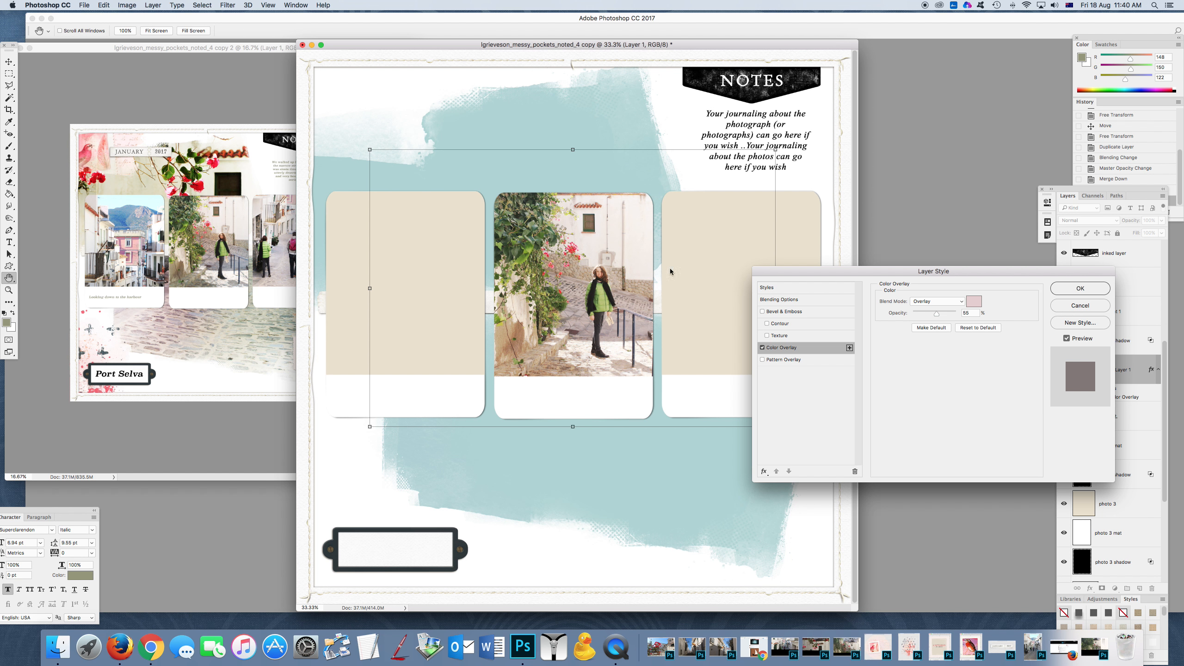
Darken areas of the middle photo, including the foliage, steps and wall, using the Burn tool.
{"action": "left_click", "coordinate": [8, 218]}
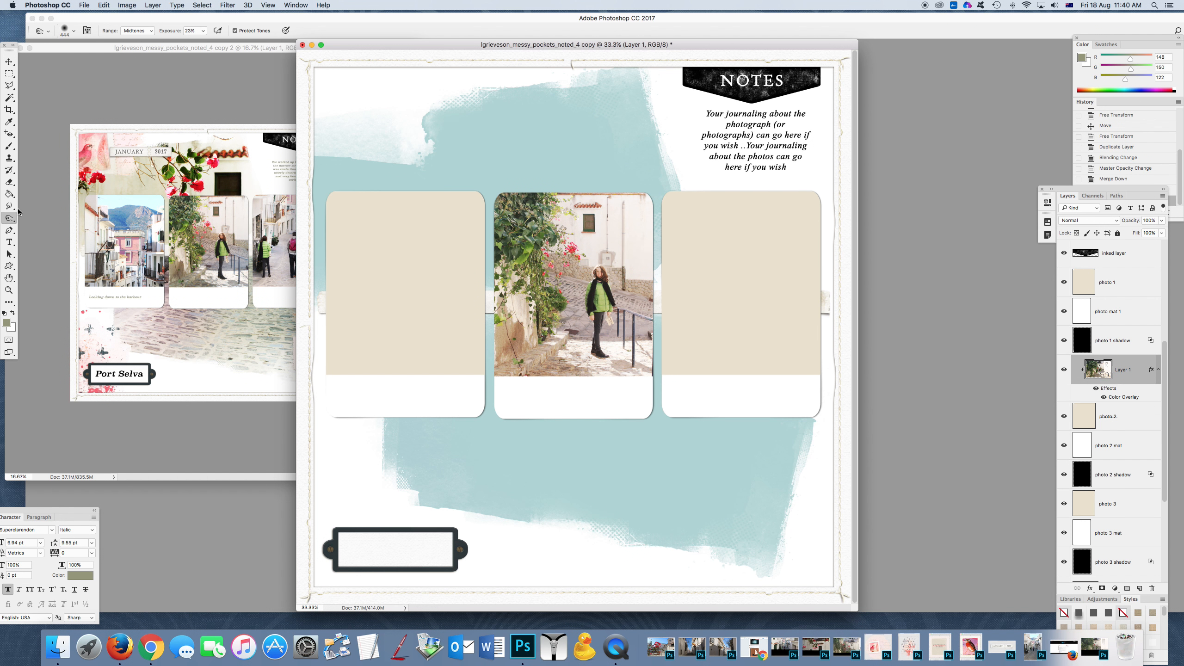
{"action": "right_click", "coordinate": [10, 217]}
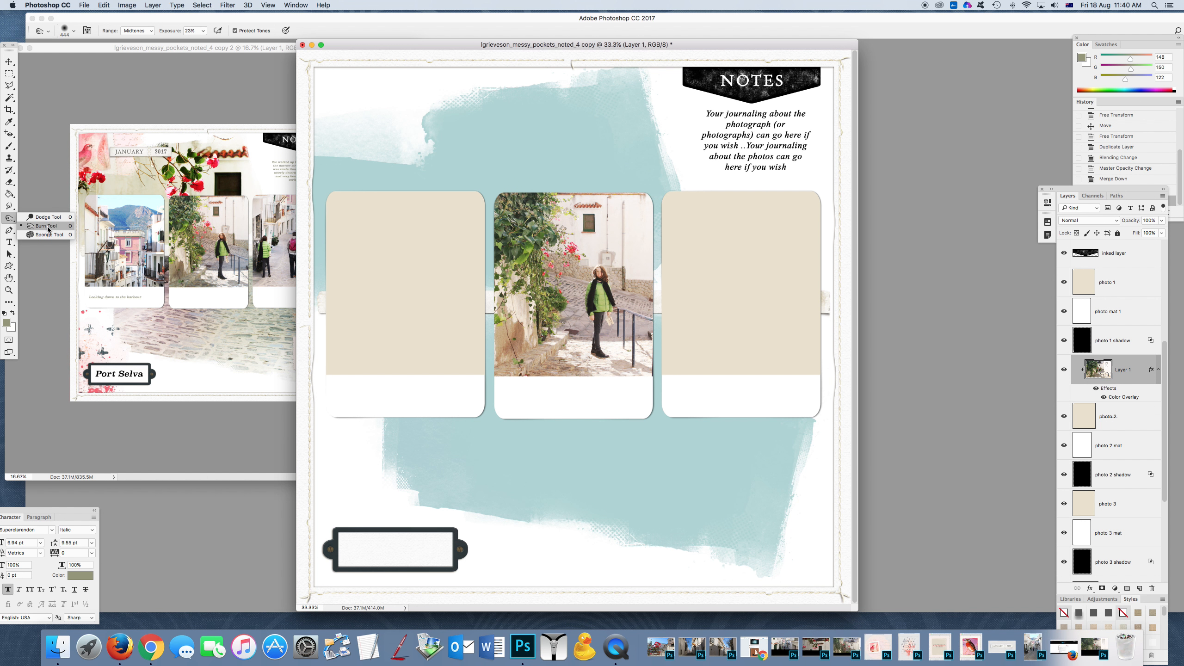
{"action": "left_click", "coordinate": [19, 224]}
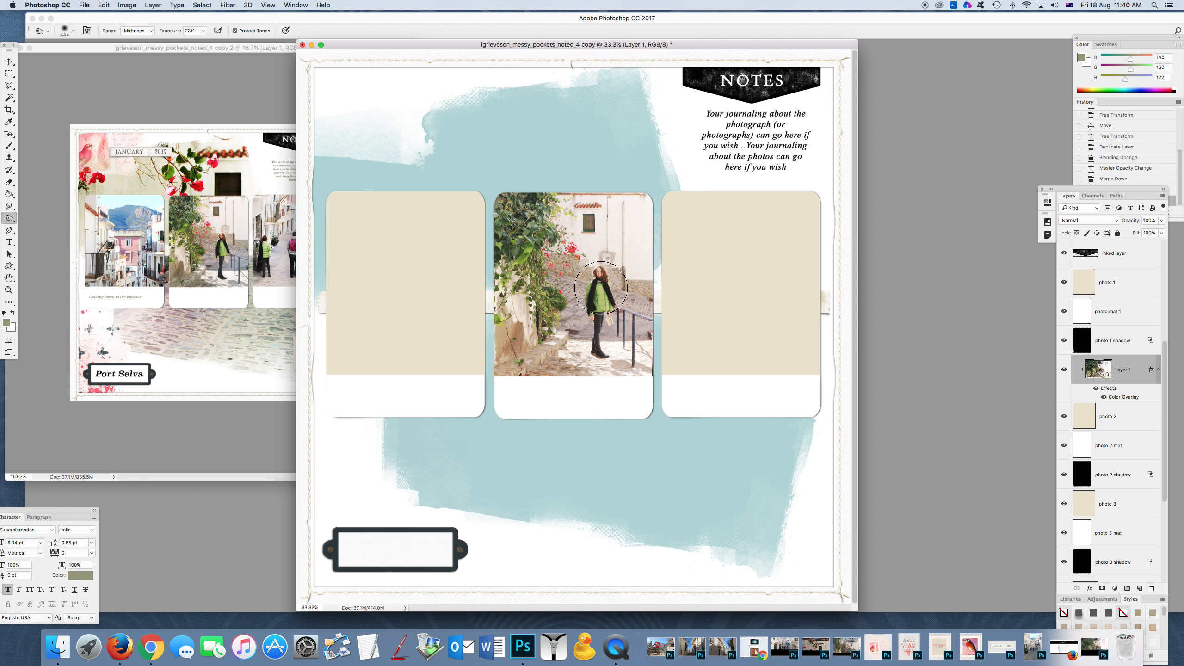
{"action": "mouse_move", "coordinate": [598, 365]}
{"action": "left_mouse_down"}
{"action": "mouse_move", "coordinate": [625, 366]}
{"action": "mouse_move", "coordinate": [611, 361]}
{"action": "left_mouse_up"}
{"action": "left_click_drag", "start_coordinate": [591, 292], "coordinate": [572, 282]}
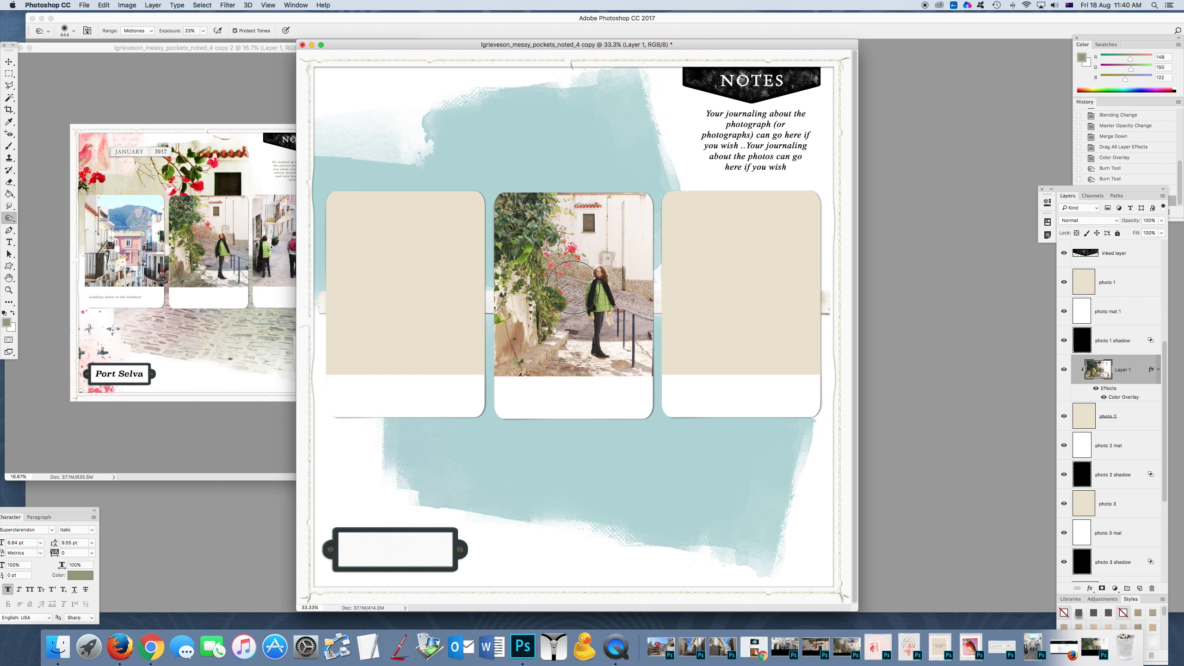
{"action": "mouse_move", "coordinate": [518, 225]}
{"action": "left_mouse_down"}
{"action": "mouse_move", "coordinate": [516, 316]}
{"action": "mouse_move", "coordinate": [532, 333]}
{"action": "mouse_move", "coordinate": [507, 368]}
{"action": "left_mouse_up"}
{"action": "left_click_drag", "start_coordinate": [586, 375], "coordinate": [606, 362]}
{"action": "left_click_drag", "start_coordinate": [583, 242], "coordinate": [640, 282]}
{"action": "left_click_drag", "start_coordinate": [573, 267], "coordinate": [591, 283]}
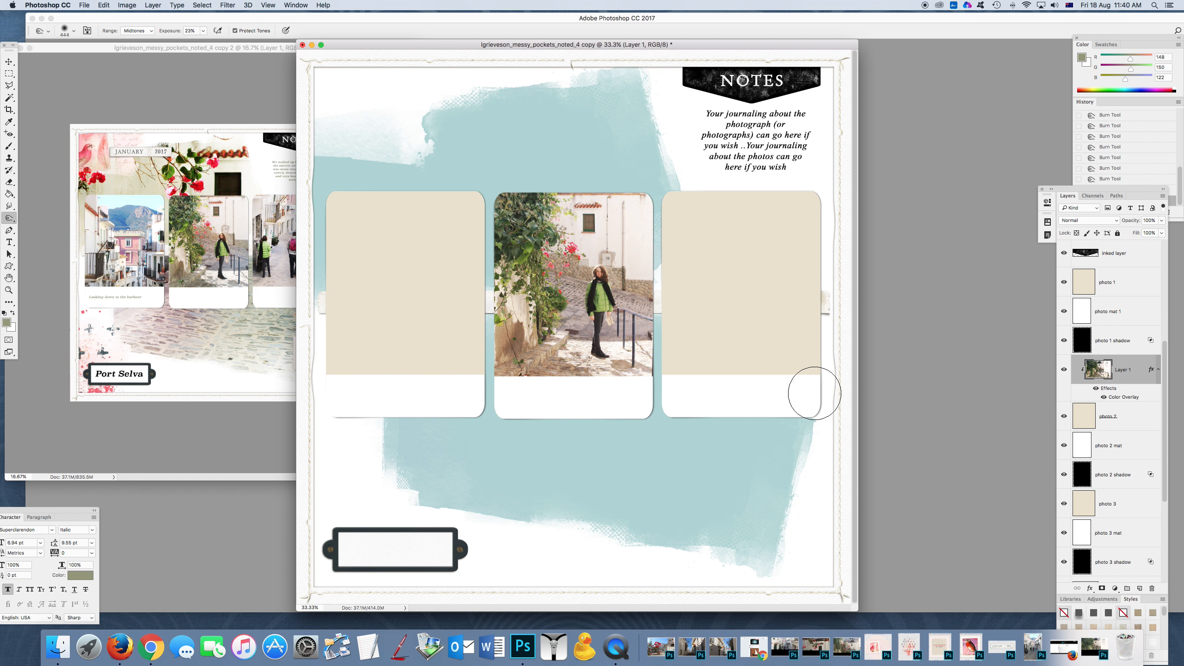
Increase the middle photo's saturation slightly with a Hue/Saturation adjustment.
{"action": "key", "text": "super+u"}
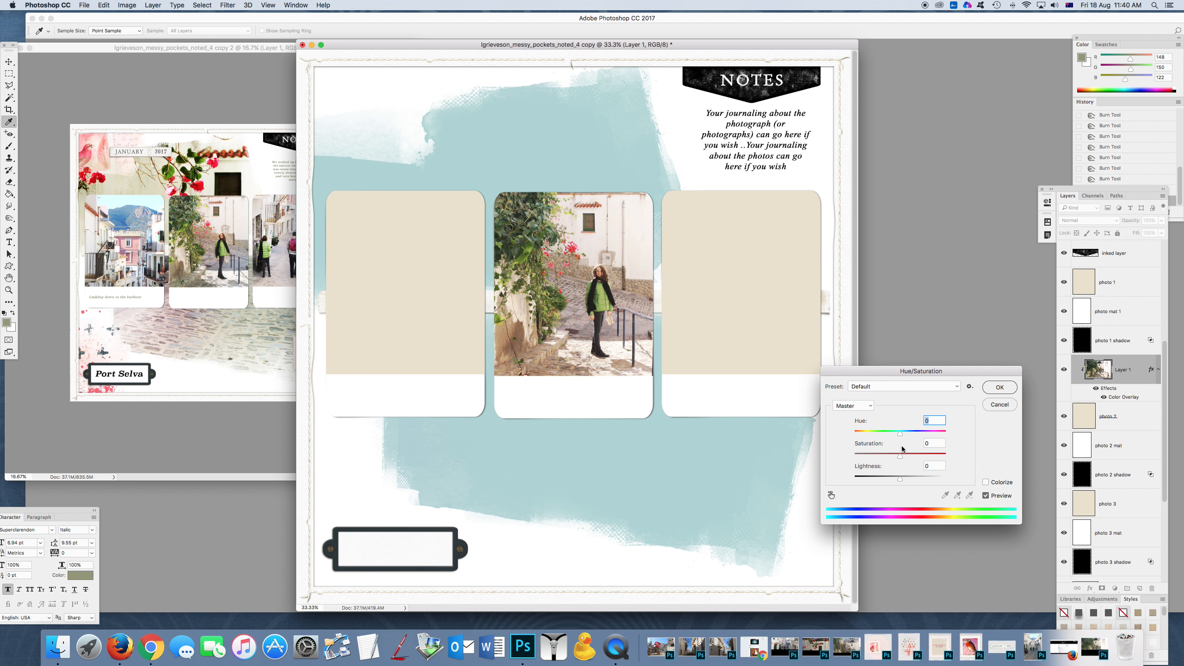
{"action": "left_click_drag", "start_coordinate": [900, 456], "coordinate": [902, 457]}
{"action": "left_click", "coordinate": [989, 389]}
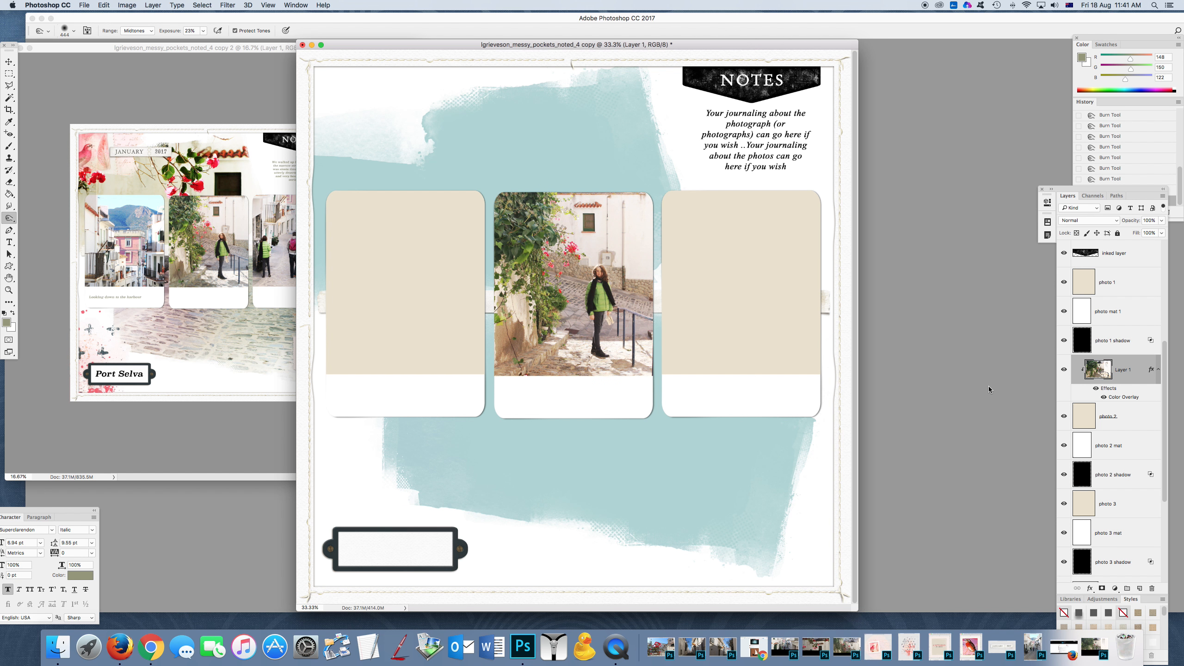
Select the photo 1 layer in the new page and place the IMG_5997.JPG window beside the page.
{"action": "left_click", "coordinate": [9, 61]}
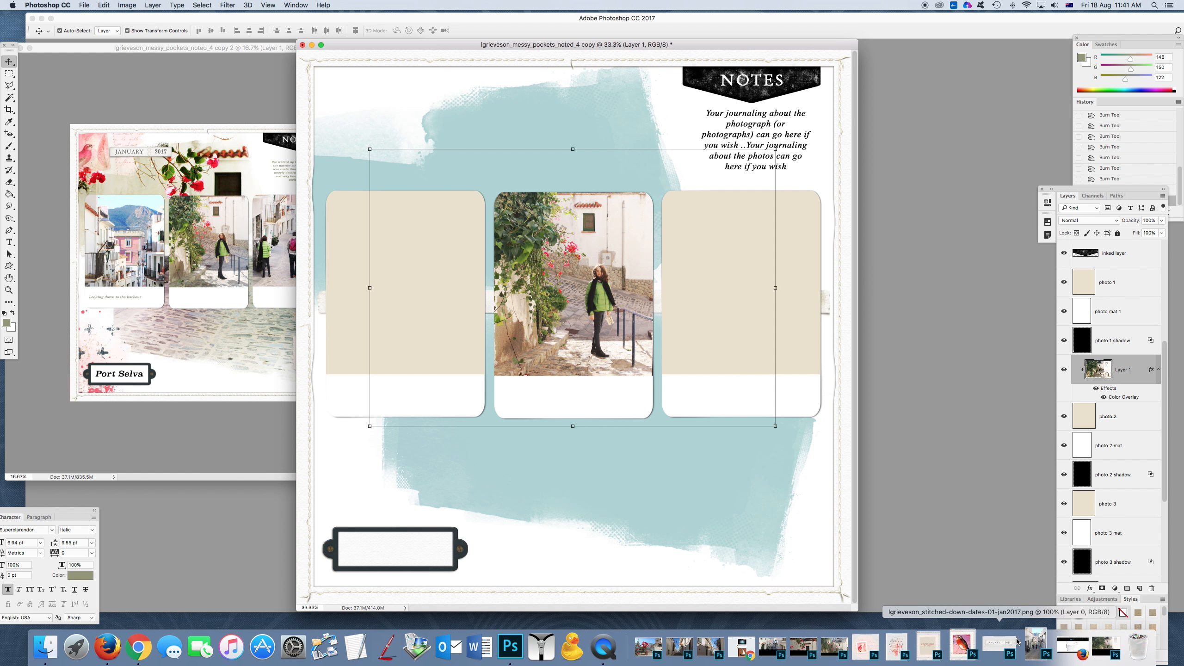
{"action": "left_click", "coordinate": [1032, 647]}
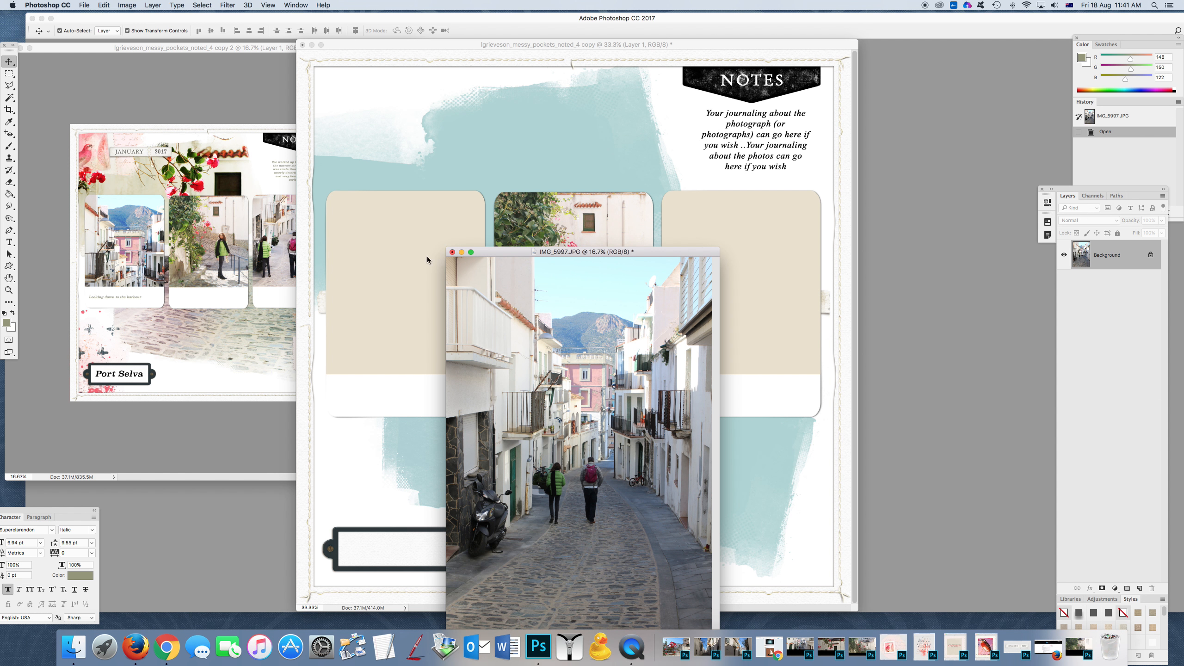
{"action": "left_click", "coordinate": [384, 256]}
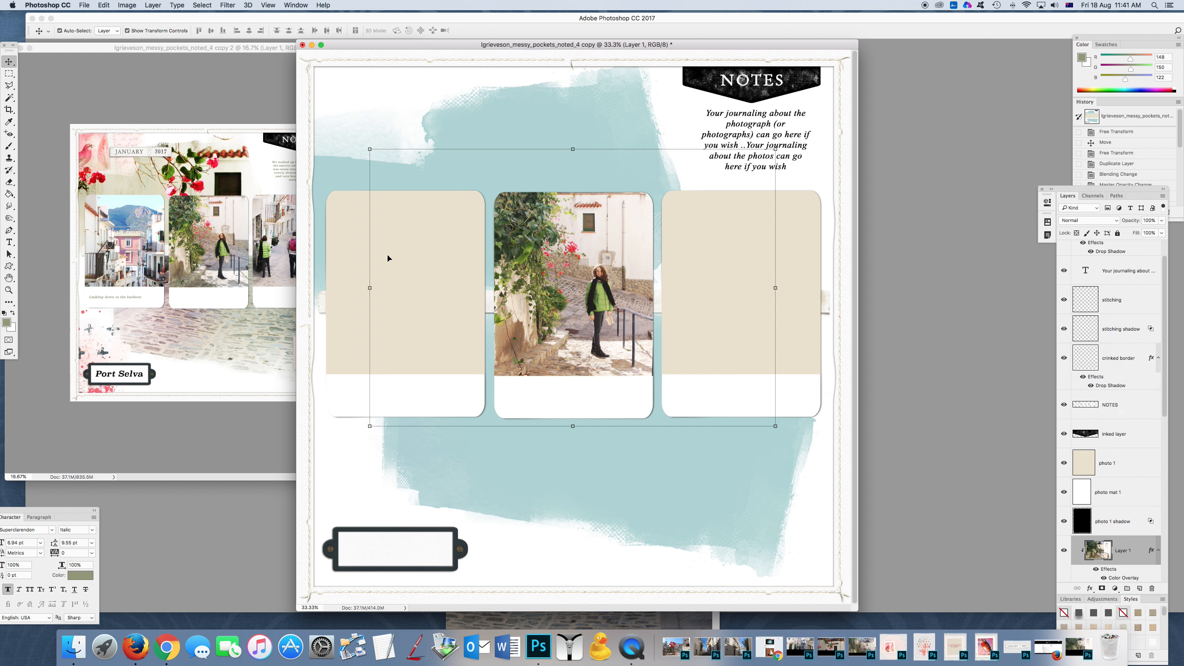
{"action": "left_click", "coordinate": [358, 256]}
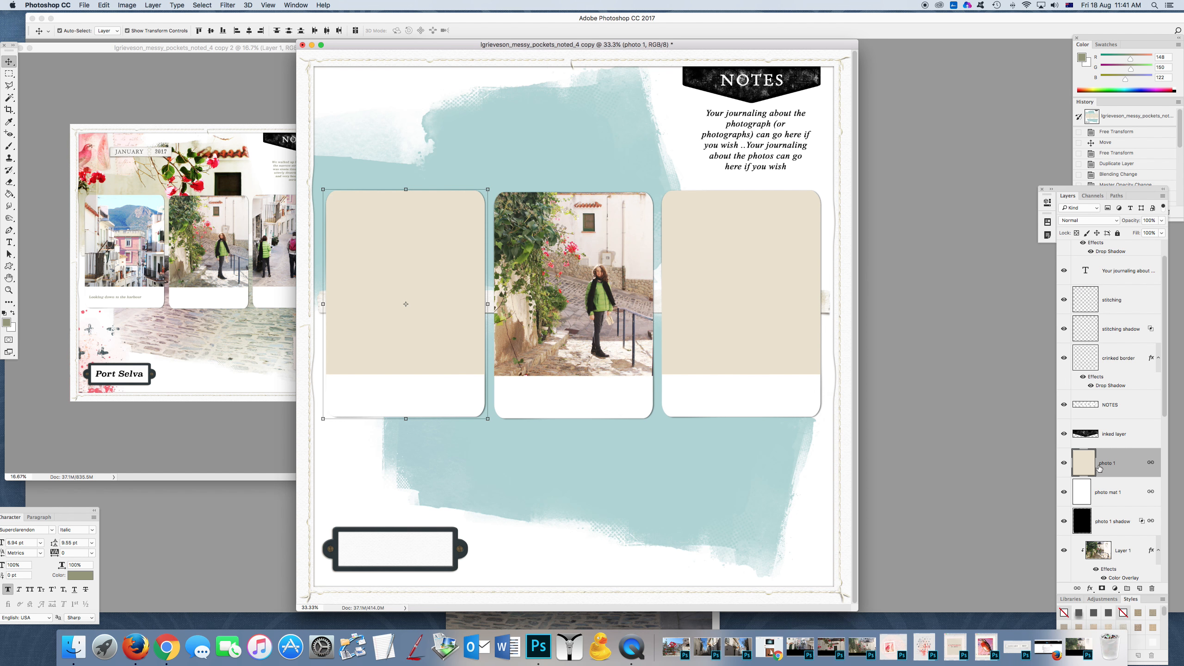
{"action": "left_click_drag", "start_coordinate": [390, 45], "coordinate": [571, 45]}
{"action": "left_click", "coordinate": [541, 253]}
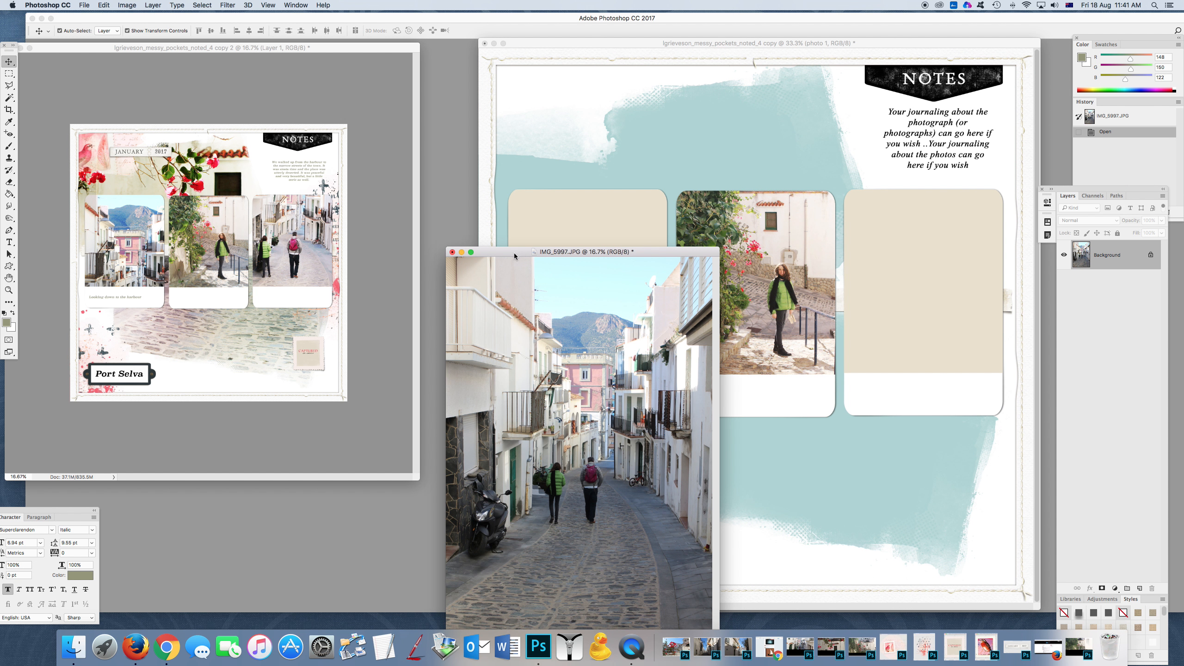
{"action": "left_click_drag", "start_coordinate": [514, 253], "coordinate": [218, 167]}
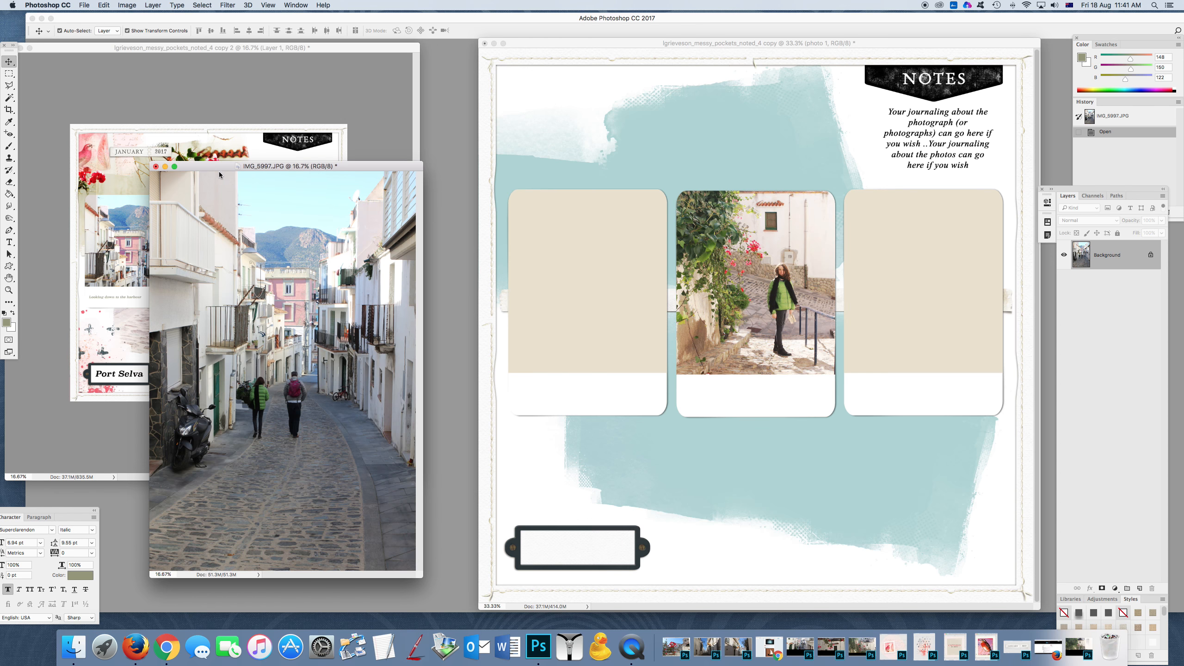
Copy the IMG_5997.JPG street photo into the new page directly above the photo 1 layer and close the source image.
{"action": "left_click", "coordinate": [599, 267]}
{"action": "key", "text": "super+v"}
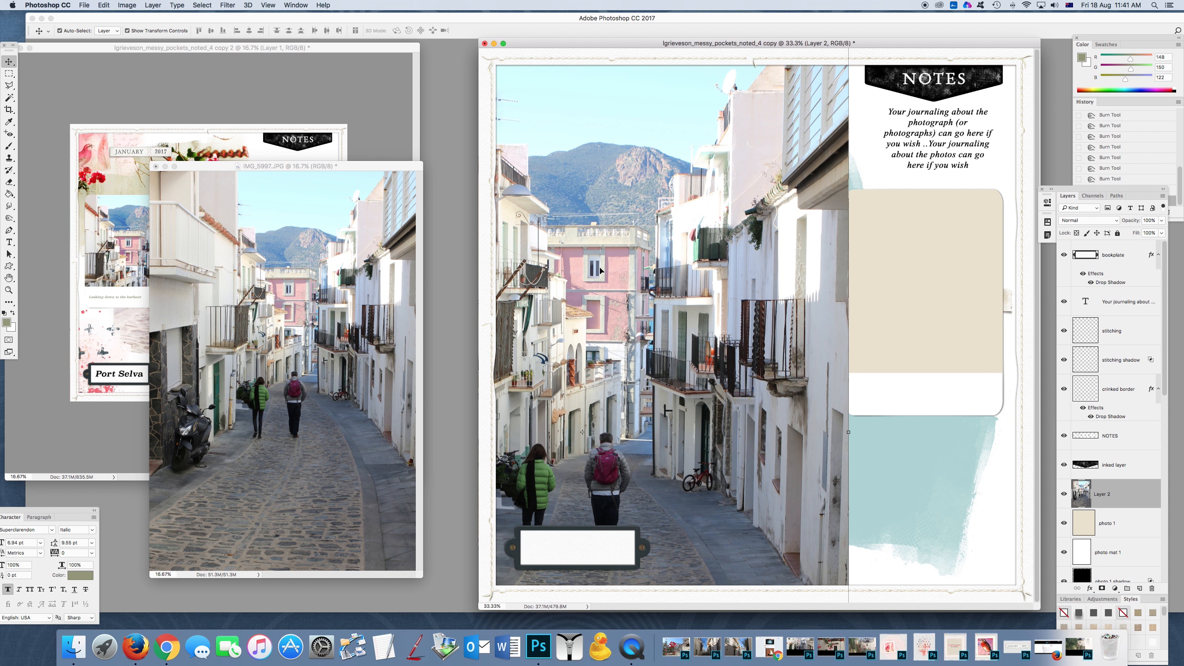
{"action": "left_click", "coordinate": [156, 166]}
Clip the street photo to the photo 1 layer so it fills the first pocket.
{"action": "left_click_drag", "start_coordinate": [542, 41], "coordinate": [422, 33]}
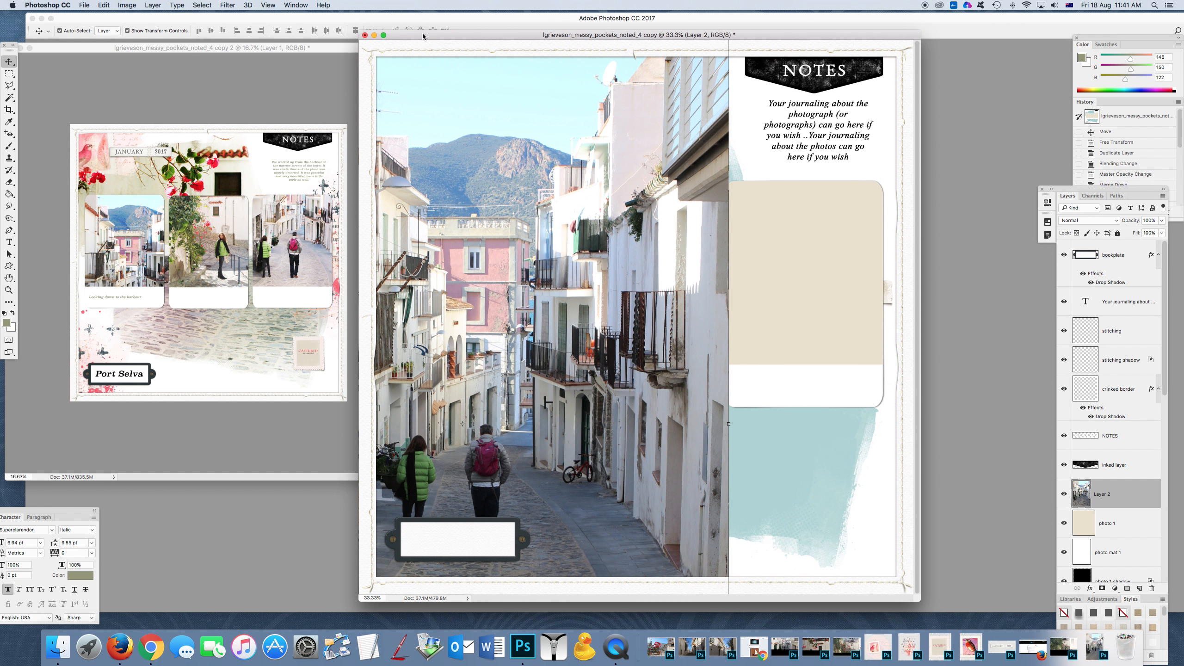
{"action": "scroll", "coordinate": [1119, 468], "scroll_direction": "down", "scroll_amount": 1}
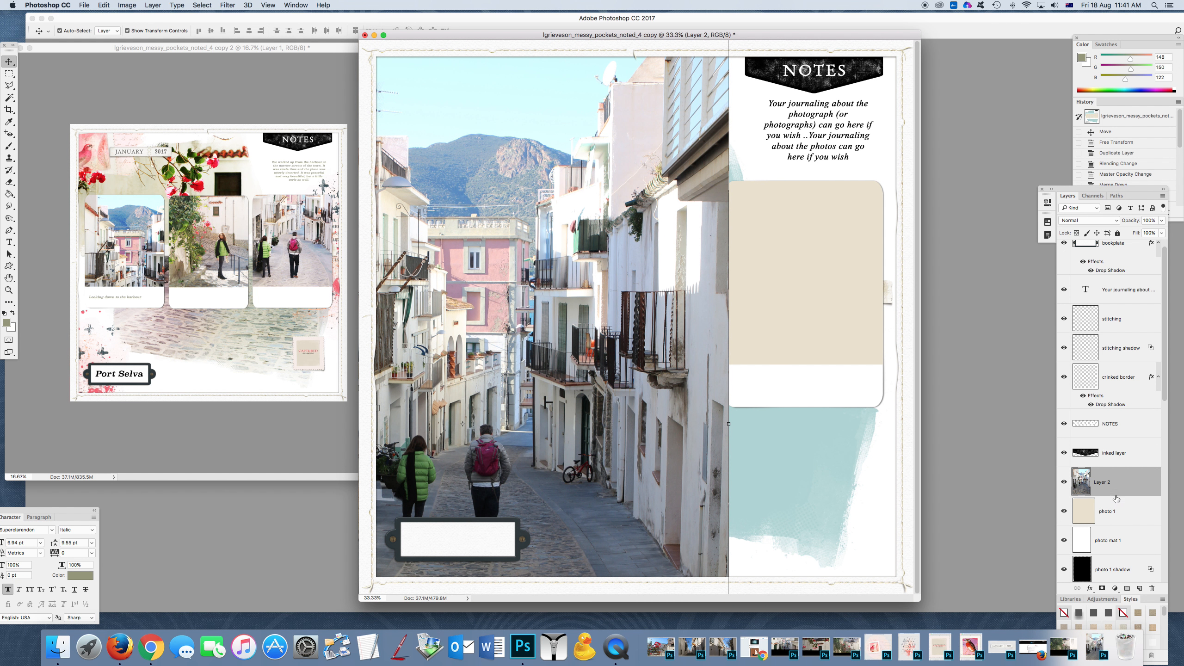
{"action": "left_click", "coordinate": [1118, 496], "text": "alt"}
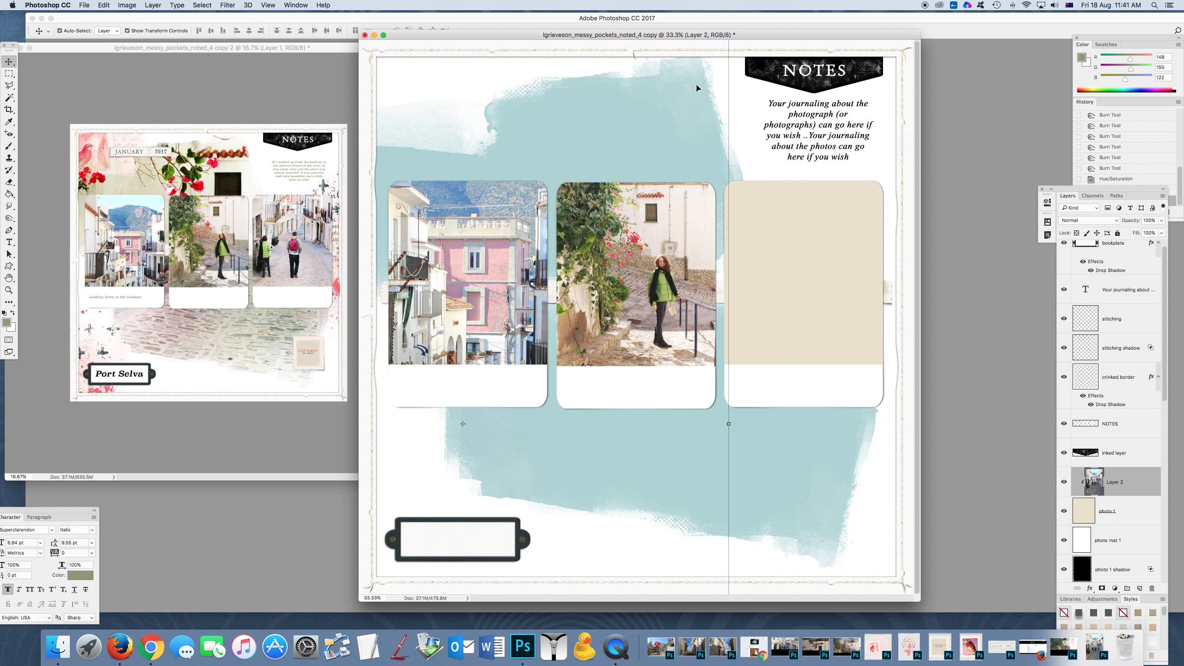
Scale the street photo down to about 53% and reposition it to frame the mountain and buildings in the first pocket.
{"action": "left_click_drag", "start_coordinate": [509, 231], "coordinate": [499, 318]}
{"action": "left_click_drag", "start_coordinate": [721, 109], "coordinate": [536, 311]}
{"action": "left_click_drag", "start_coordinate": [500, 351], "coordinate": [527, 162]}
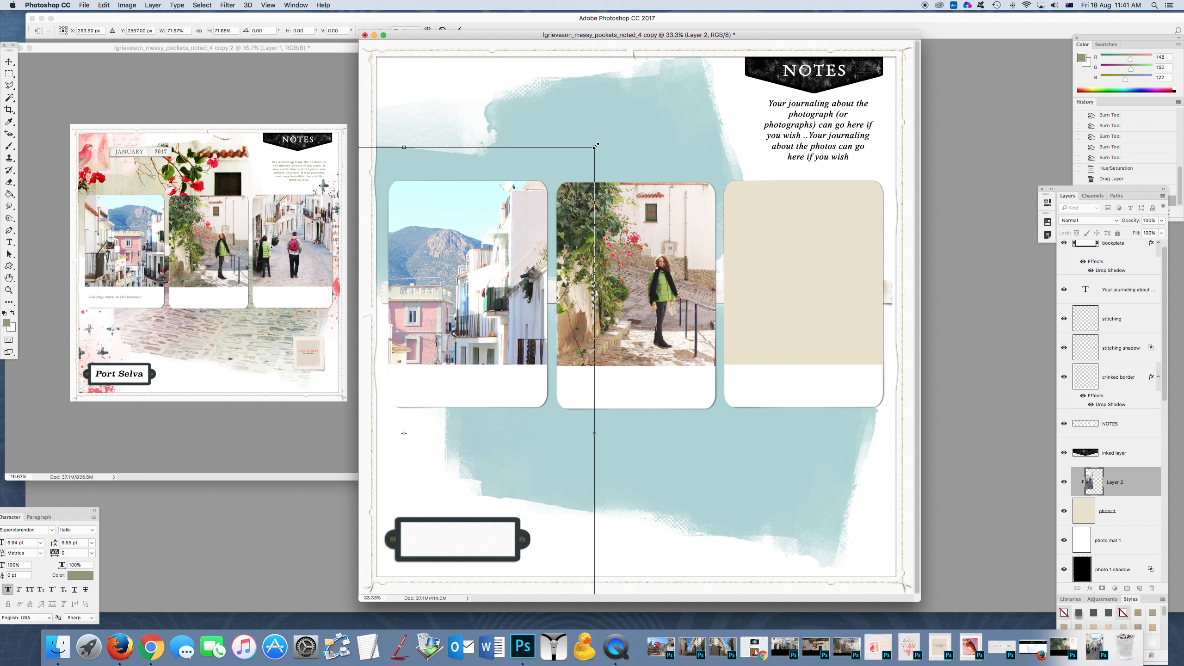
{"action": "left_click_drag", "start_coordinate": [594, 148], "coordinate": [531, 196]}
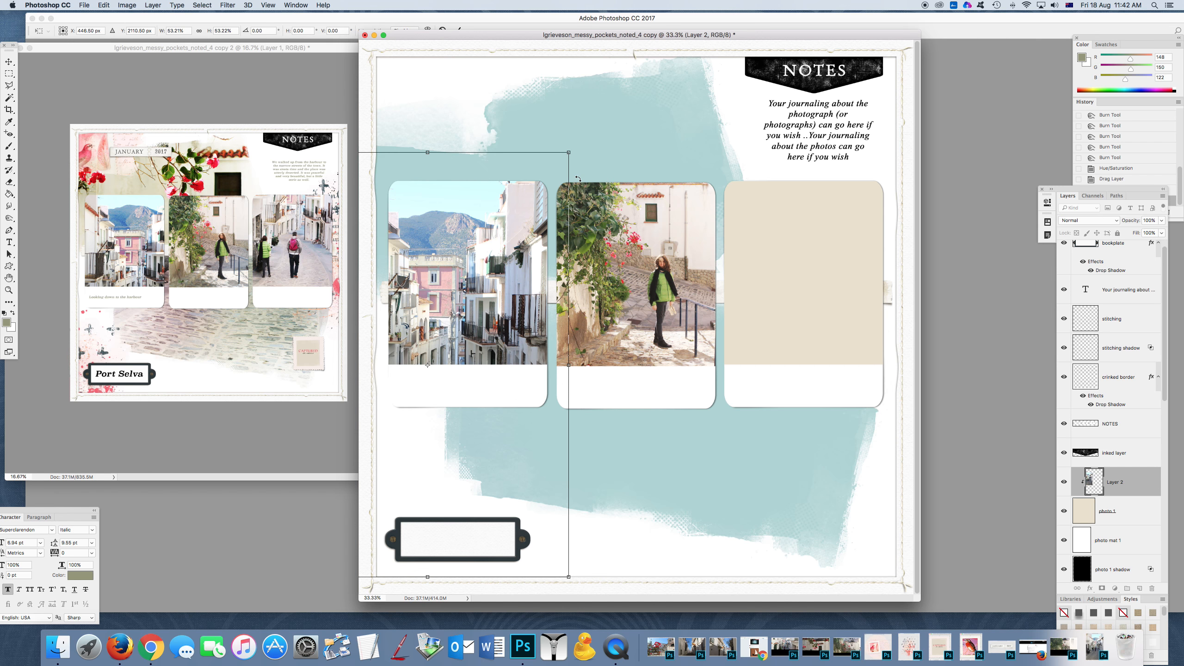
Rotate the street photo by about -0.5°, shift it right within the first pocket, and apply the transform.
{"action": "left_click_drag", "start_coordinate": [577, 177], "coordinate": [577, 176]}
{"action": "left_click_drag", "start_coordinate": [578, 175], "coordinate": [576, 171]}
{"action": "left_click_drag", "start_coordinate": [495, 232], "coordinate": [522, 231]}
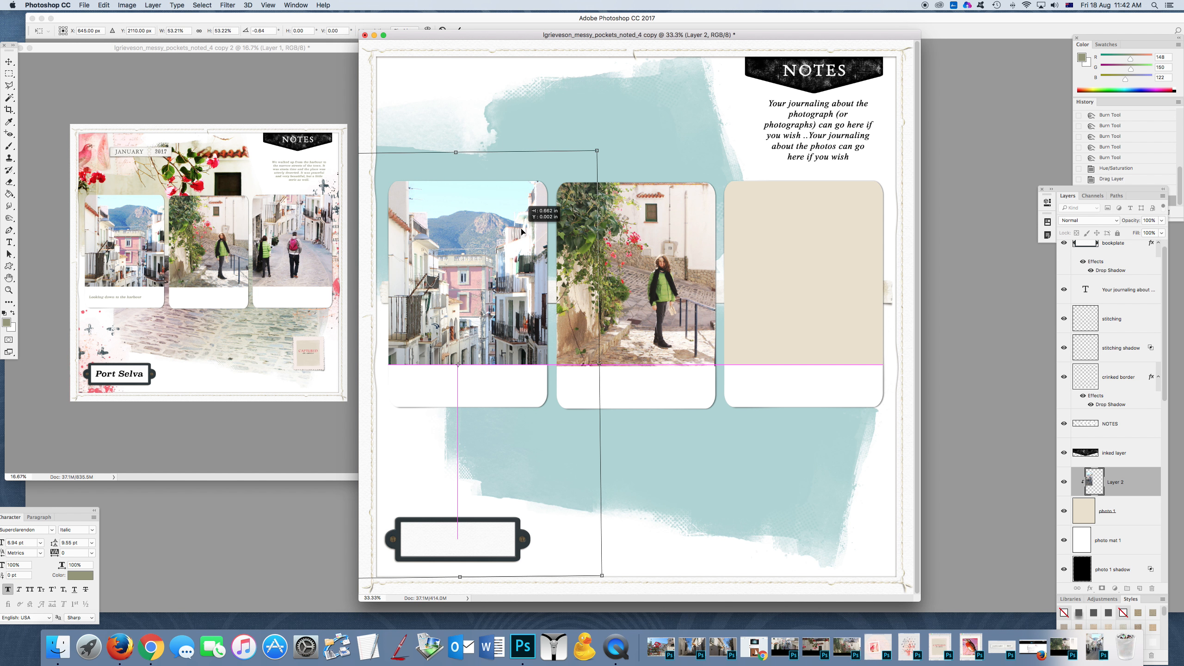
{"action": "left_click_drag", "start_coordinate": [522, 231], "coordinate": [522, 231]}
{"action": "mouse_move", "coordinate": [594, 150]}
{"action": "left_mouse_down"}
{"action": "mouse_move", "coordinate": [584, 170]}
{"action": "mouse_move", "coordinate": [611, 148]}
{"action": "left_mouse_up"}
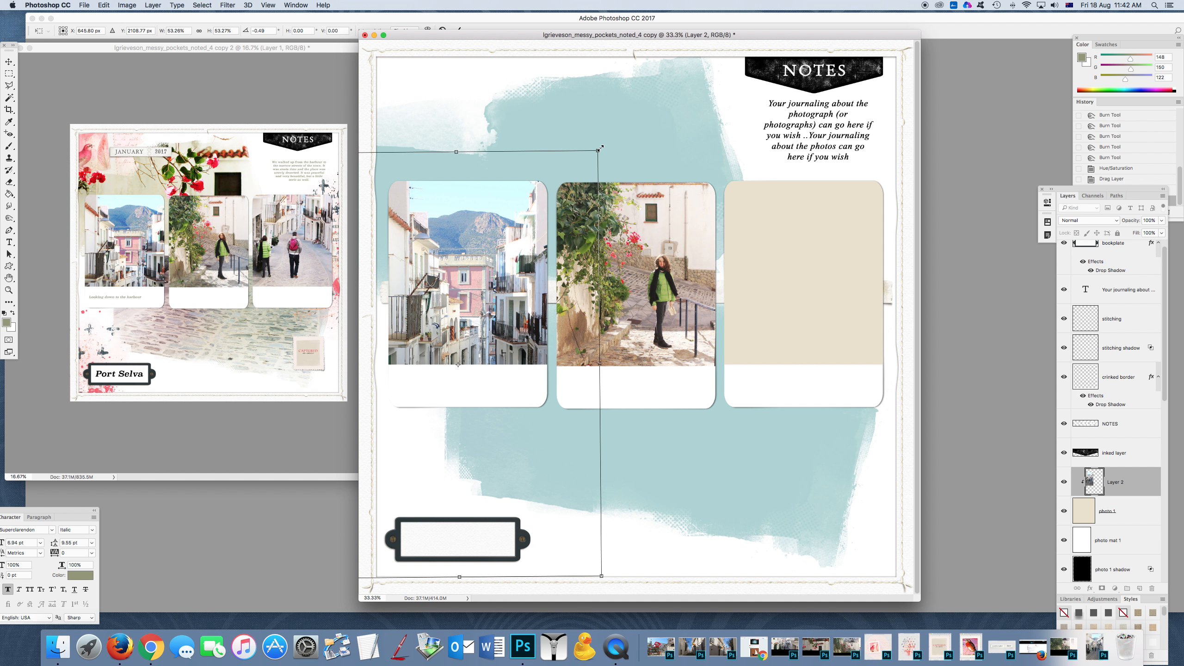
{"action": "left_click_drag", "start_coordinate": [465, 35], "coordinate": [469, 46]}
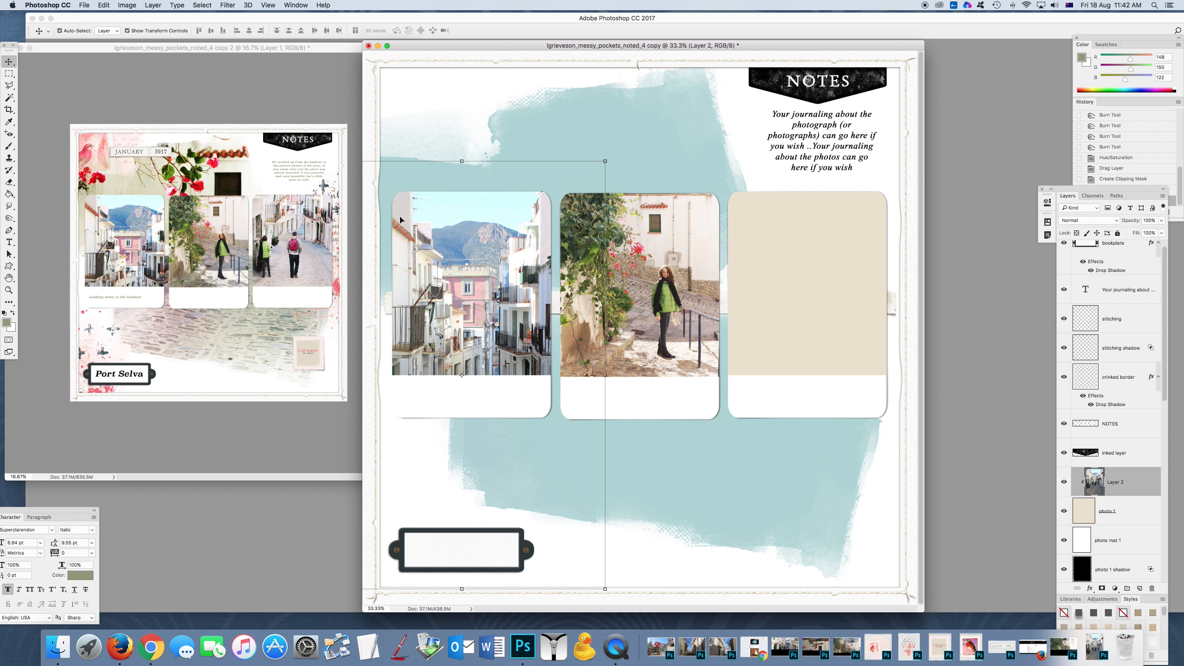
Duplicate the street photo layer within the same document, keeping the name Layer 2 copy.
{"action": "left_click", "coordinate": [150, 6]}
{"action": "left_click", "coordinate": [175, 44]}
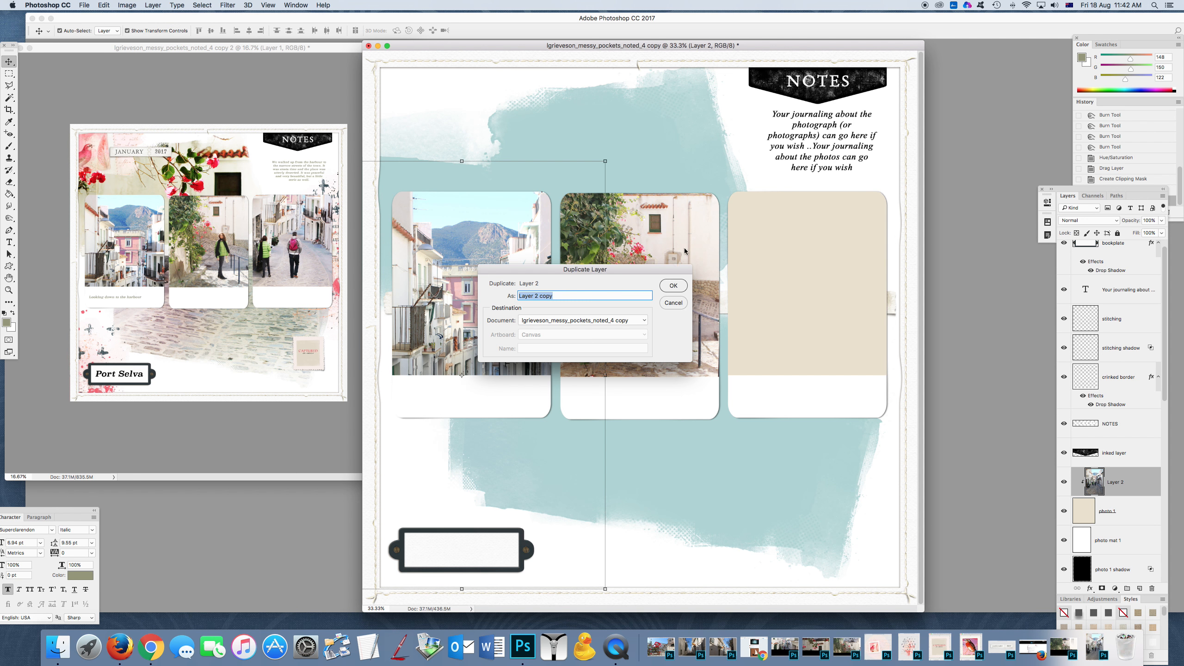
{"action": "left_click", "coordinate": [671, 286]}
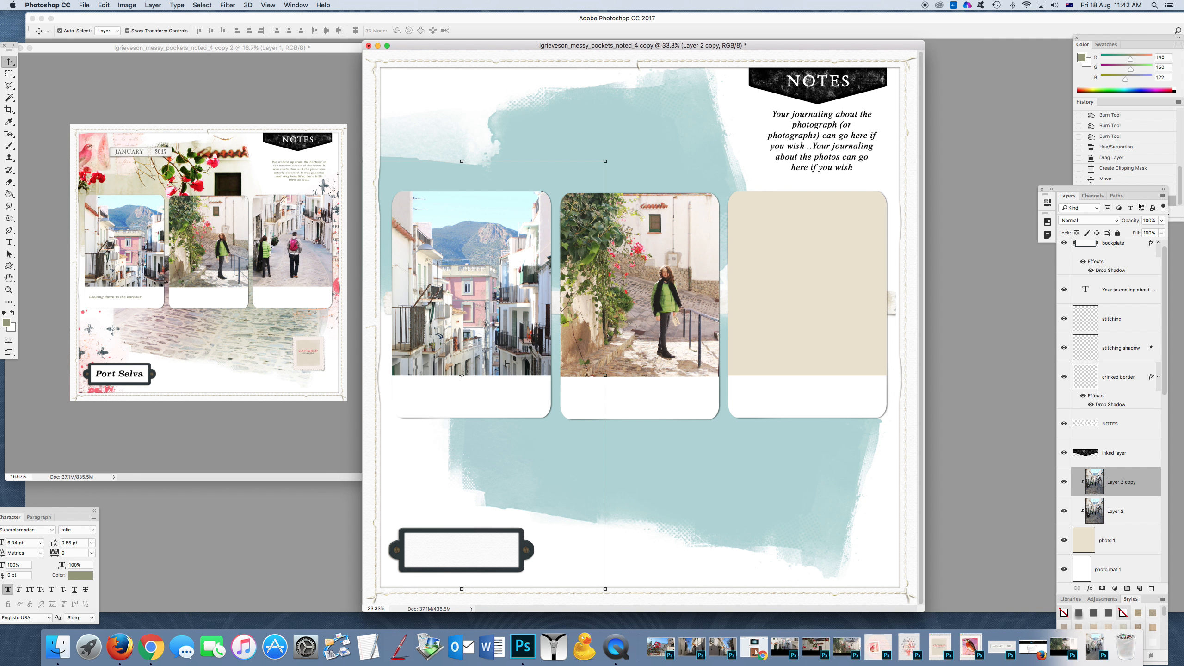
Set the duplicate street photo's blend mode to Color Burn and compare the photo with the copy hidden and shown.
{"action": "left_click", "coordinate": [1113, 222]}
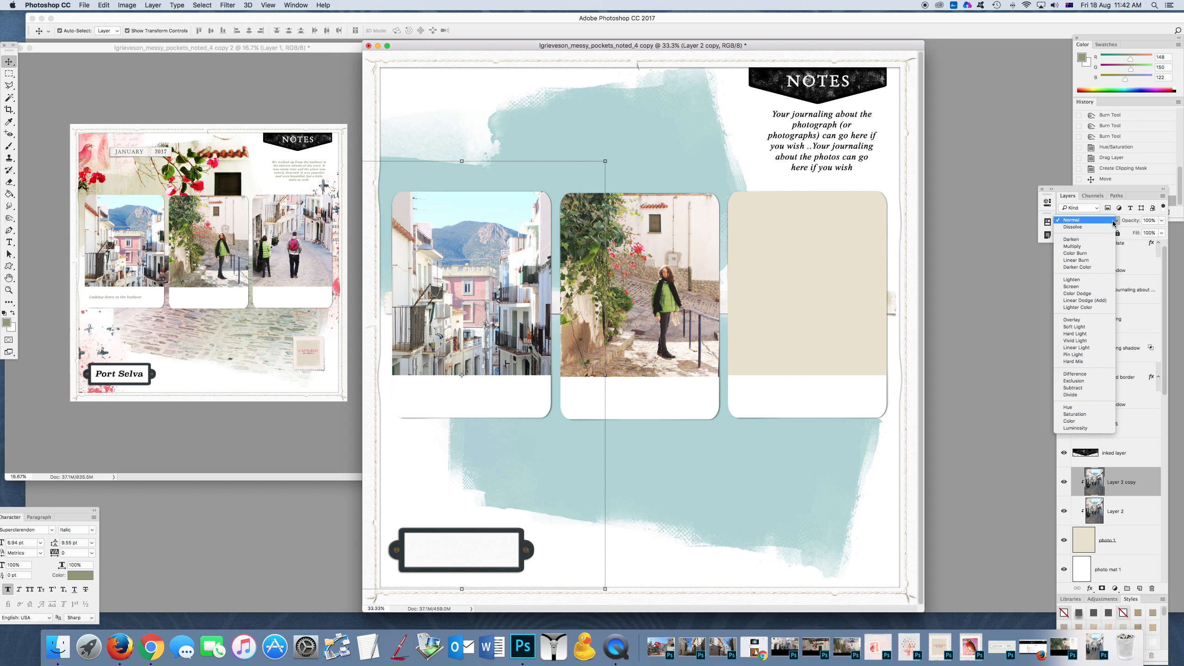
{"action": "left_click", "coordinate": [1084, 253]}
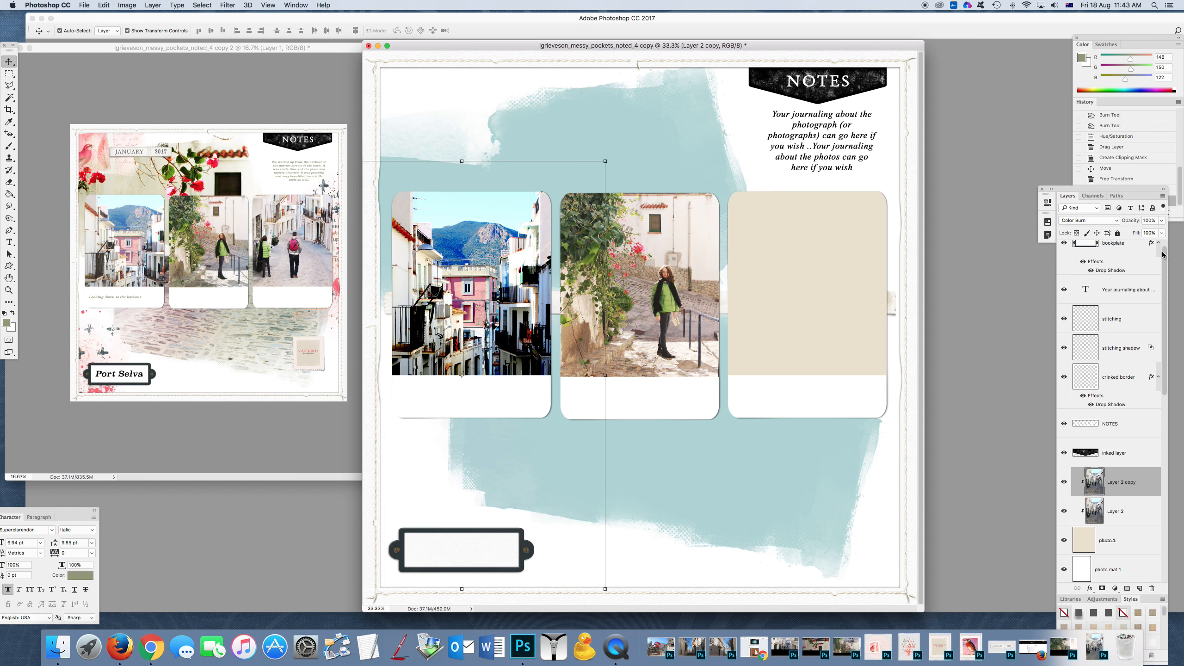
{"action": "left_click", "coordinate": [1064, 483]}
{"action": "left_click", "coordinate": [1064, 482]}
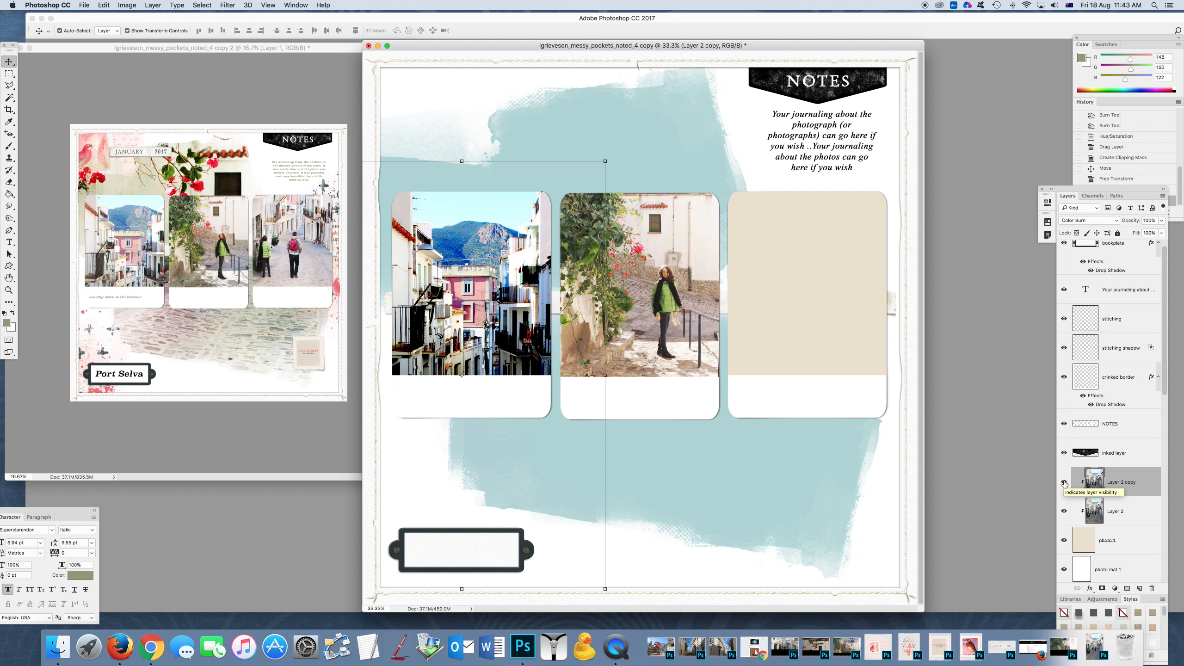
Lower the duplicate street photo's opacity to 26% and merge it down into Layer 2.
{"action": "left_click", "coordinate": [1161, 222]}
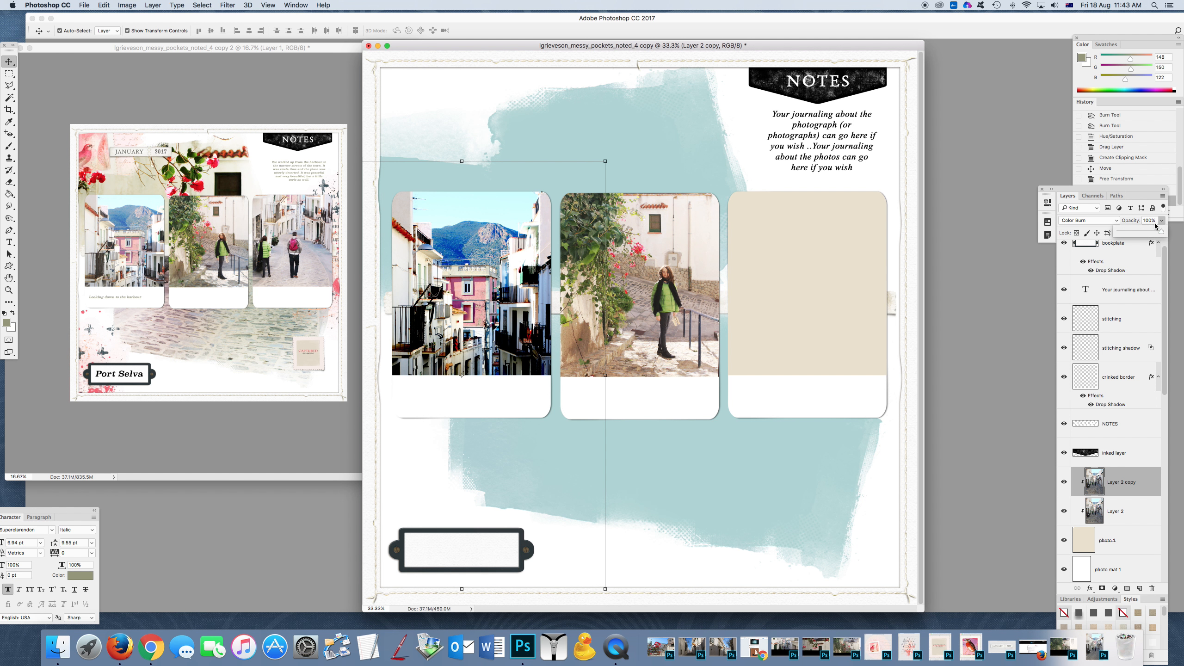
{"action": "left_click", "coordinate": [1125, 231]}
{"action": "left_click_drag", "start_coordinate": [1127, 233], "coordinate": [1129, 234]}
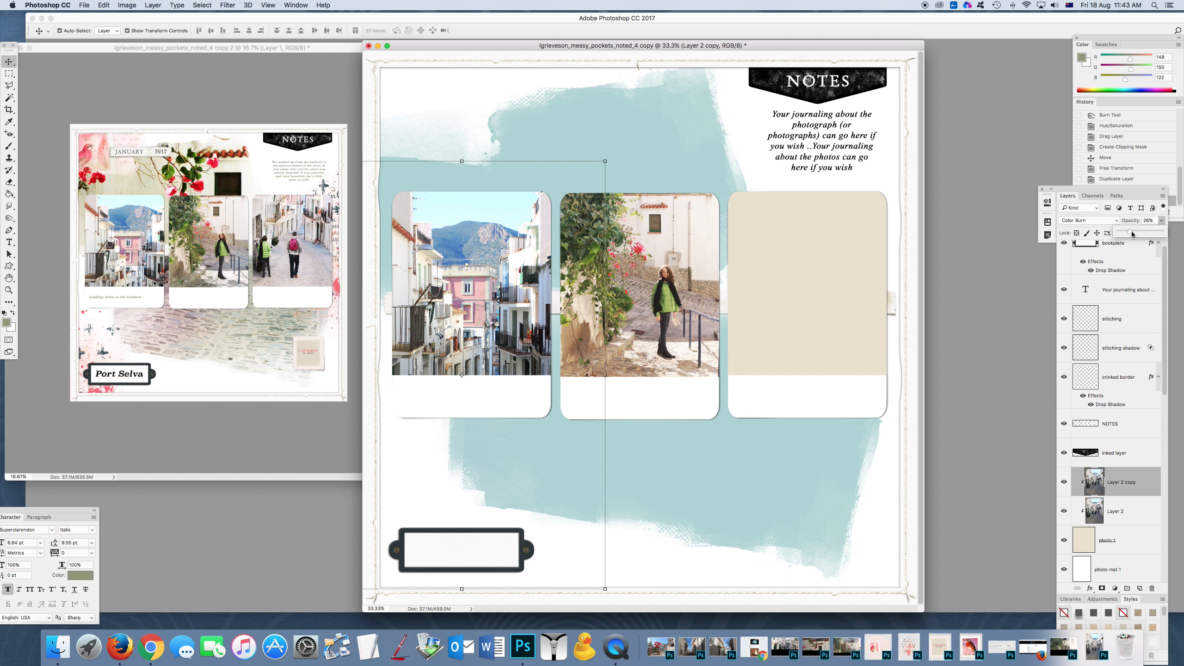
{"action": "left_click", "coordinate": [155, 6]}
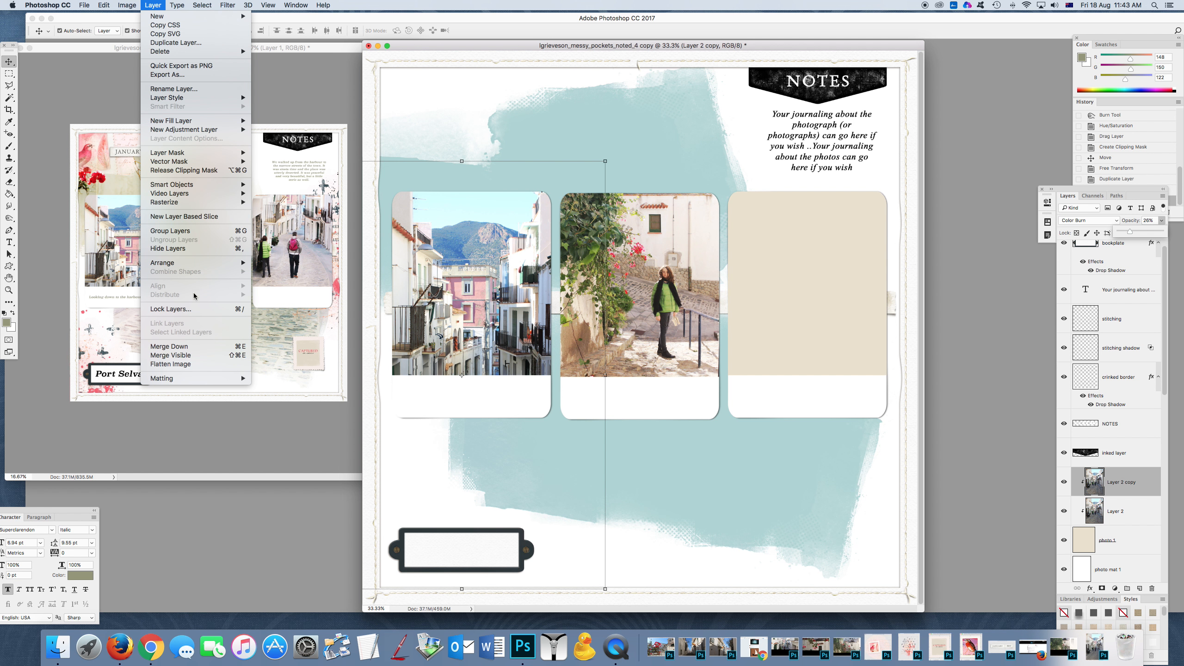
{"action": "left_click", "coordinate": [169, 346]}
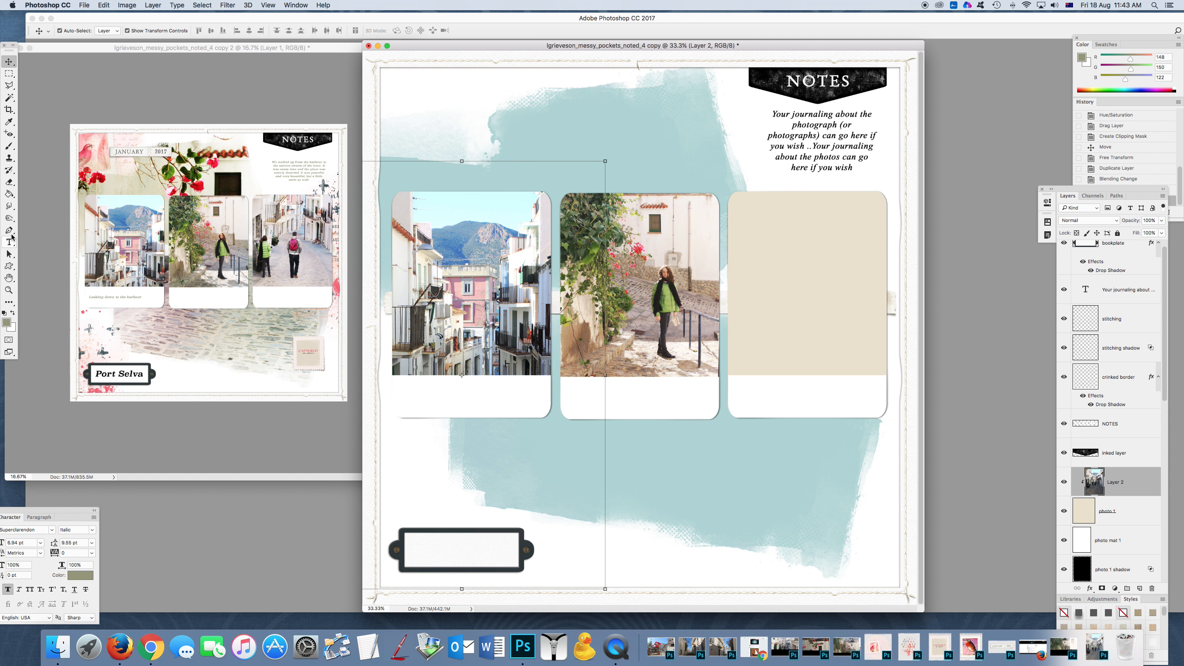
Darken the buildings and mountain in the first pocket's street photo with the Burn tool.
{"action": "left_click", "coordinate": [10, 219]}
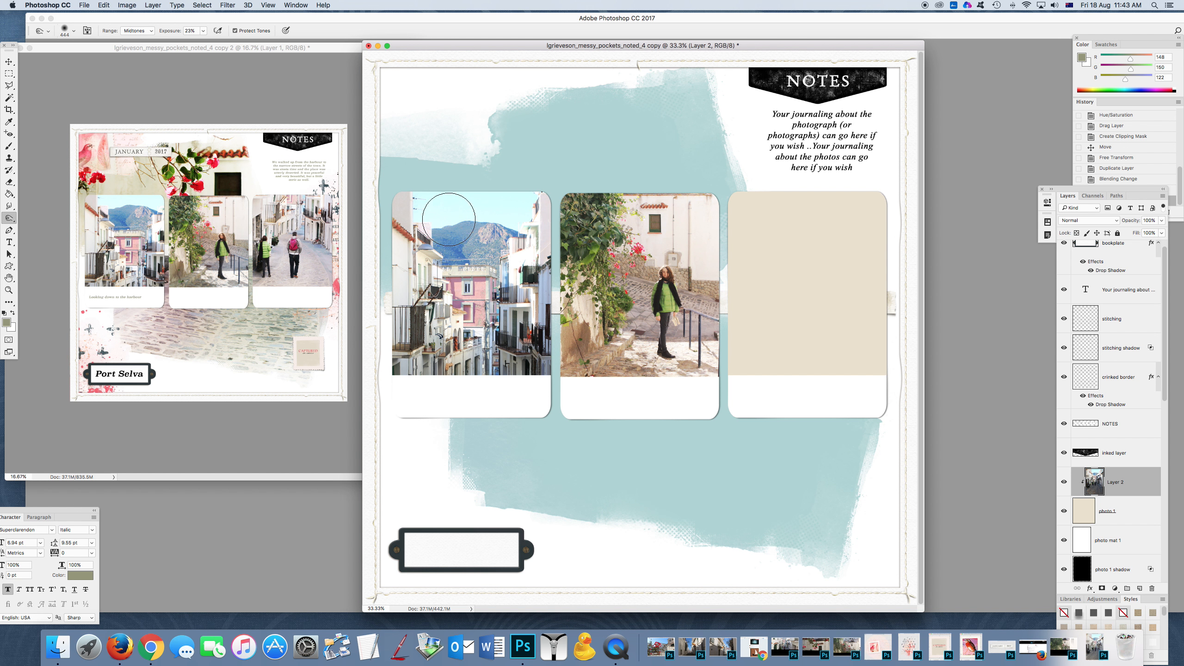
{"action": "mouse_move", "coordinate": [480, 286]}
{"action": "left_mouse_down"}
{"action": "mouse_move", "coordinate": [470, 304]}
{"action": "mouse_move", "coordinate": [478, 295]}
{"action": "left_mouse_up"}
{"action": "mouse_move", "coordinate": [498, 244]}
{"action": "left_mouse_down"}
{"action": "mouse_move", "coordinate": [448, 247]}
{"action": "mouse_move", "coordinate": [536, 303]}
{"action": "mouse_move", "coordinate": [527, 243]}
{"action": "mouse_move", "coordinate": [515, 273]}
{"action": "mouse_move", "coordinate": [525, 233]}
{"action": "mouse_move", "coordinate": [512, 233]}
{"action": "left_mouse_up"}
Lighten the lower street area of the first pocket's photo with the Dodge tool and burn the buildings above it.
{"action": "left_click_drag", "start_coordinate": [9, 219], "coordinate": [57, 220]}
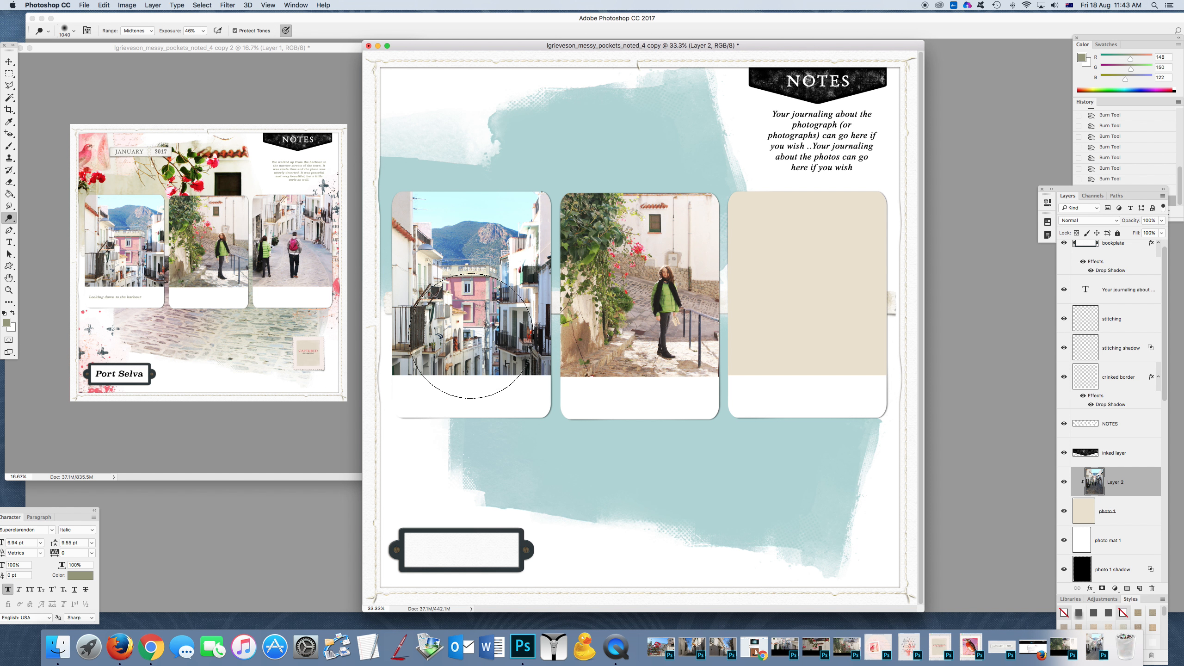
{"action": "left_click_drag", "start_coordinate": [450, 345], "coordinate": [485, 343]}
{"action": "left_click_drag", "start_coordinate": [484, 343], "coordinate": [453, 347]}
{"action": "left_click_drag", "start_coordinate": [453, 345], "coordinate": [487, 345]}
{"action": "left_click_drag", "start_coordinate": [487, 341], "coordinate": [455, 342]}
{"action": "left_click_drag", "start_coordinate": [455, 345], "coordinate": [484, 348]}
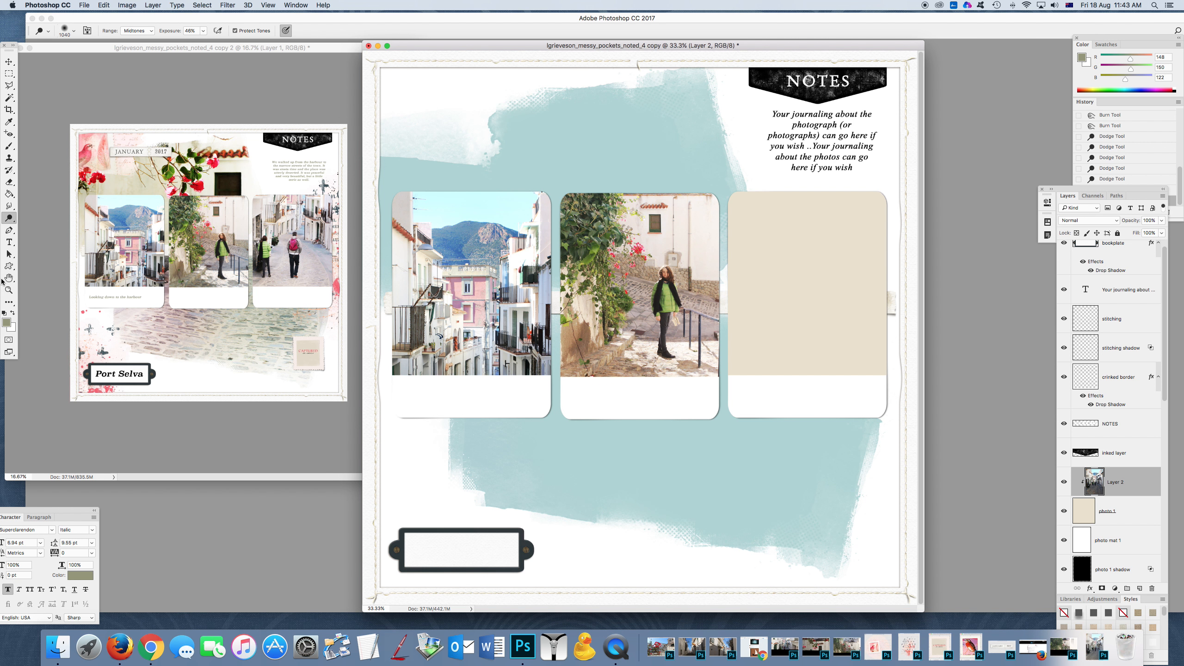
{"action": "left_click_drag", "start_coordinate": [8, 218], "coordinate": [47, 230]}
{"action": "left_click_drag", "start_coordinate": [480, 319], "coordinate": [478, 322]}
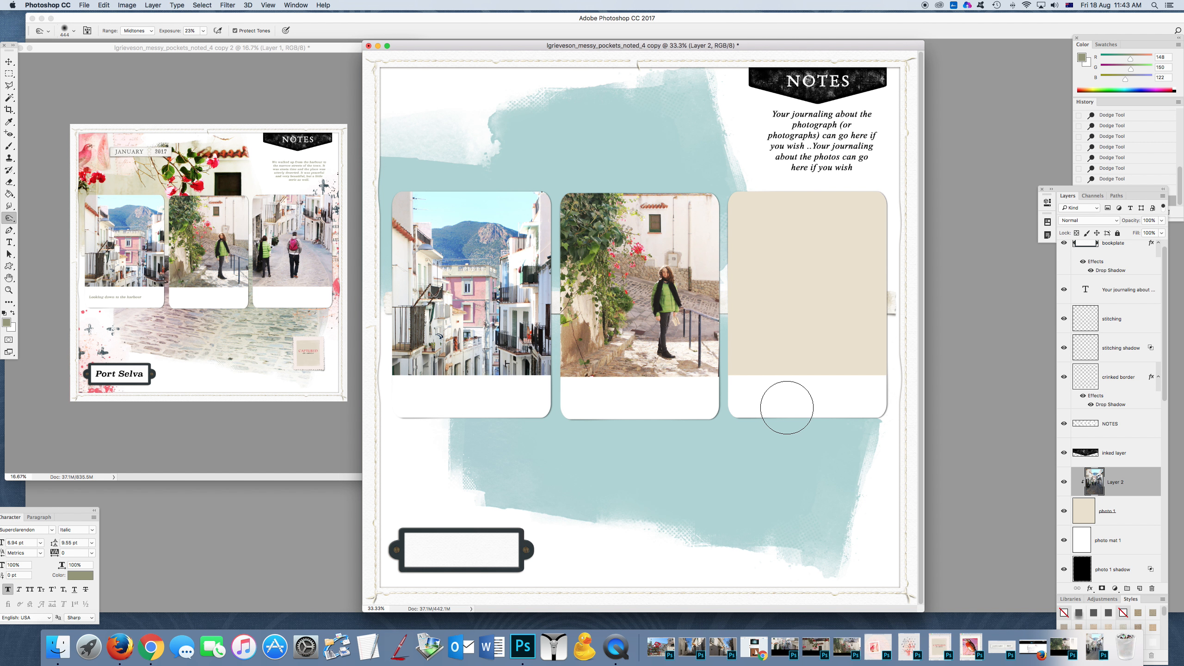
Copy the Color Overlay effect from the finished Port Selva page's street photo onto the template's first-pocket photo.
{"action": "left_click", "coordinate": [9, 62]}
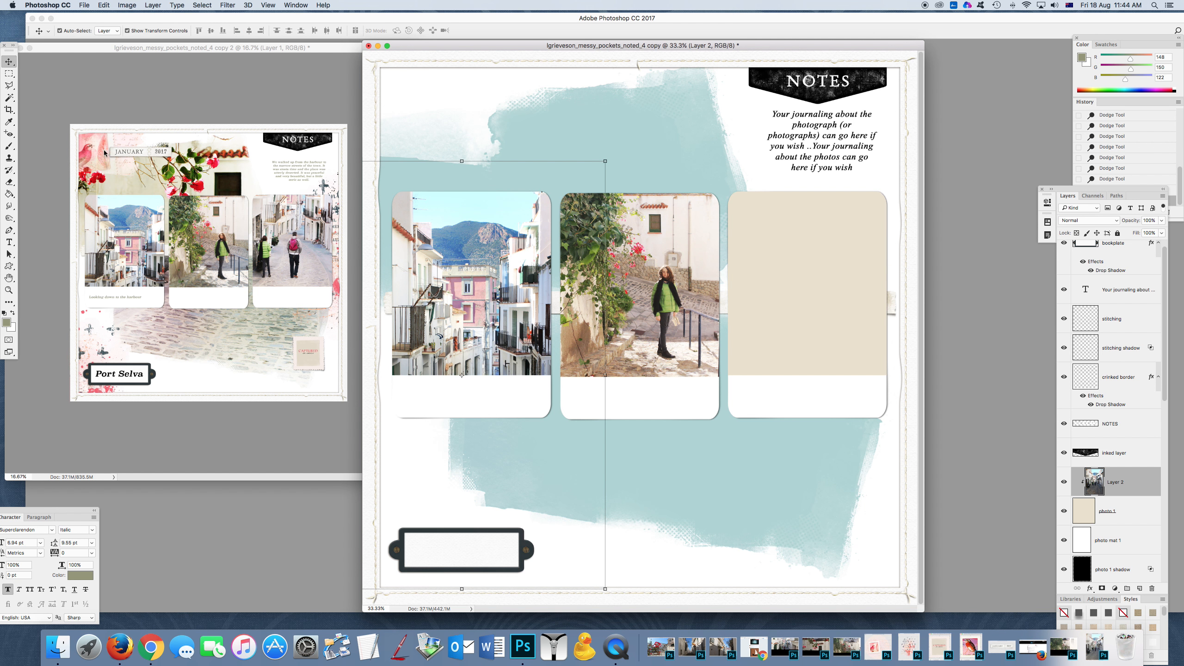
{"action": "left_click", "coordinate": [94, 223]}
{"action": "left_click", "coordinate": [93, 222]}
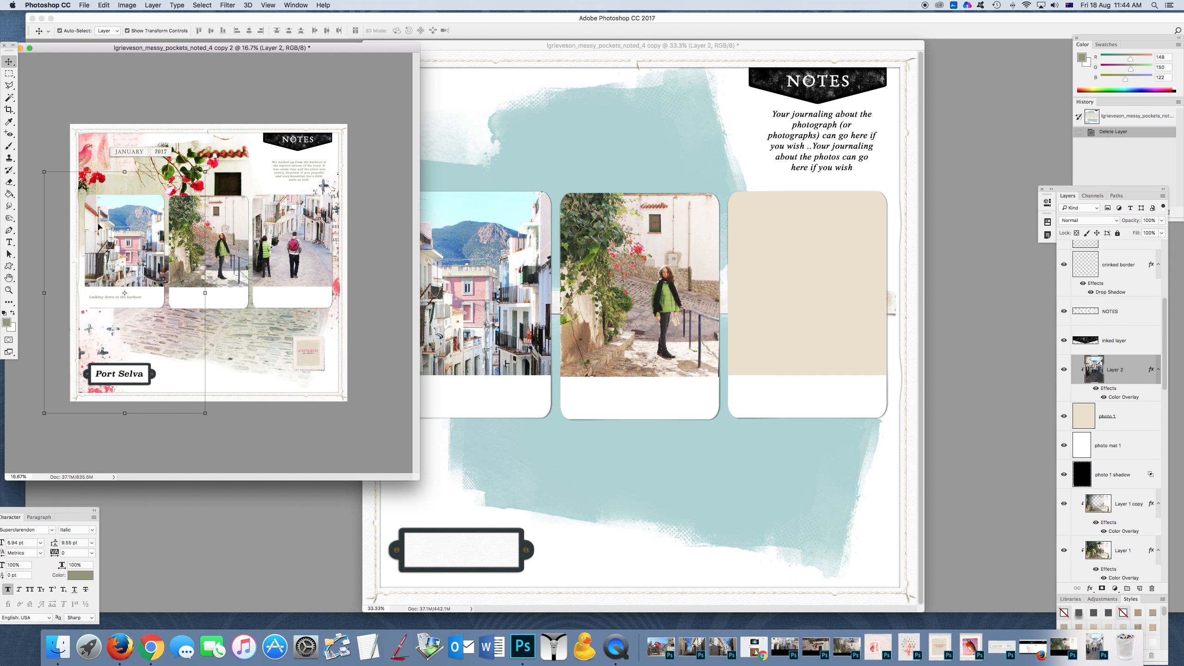
{"action": "left_click_drag", "start_coordinate": [1151, 371], "coordinate": [486, 286]}
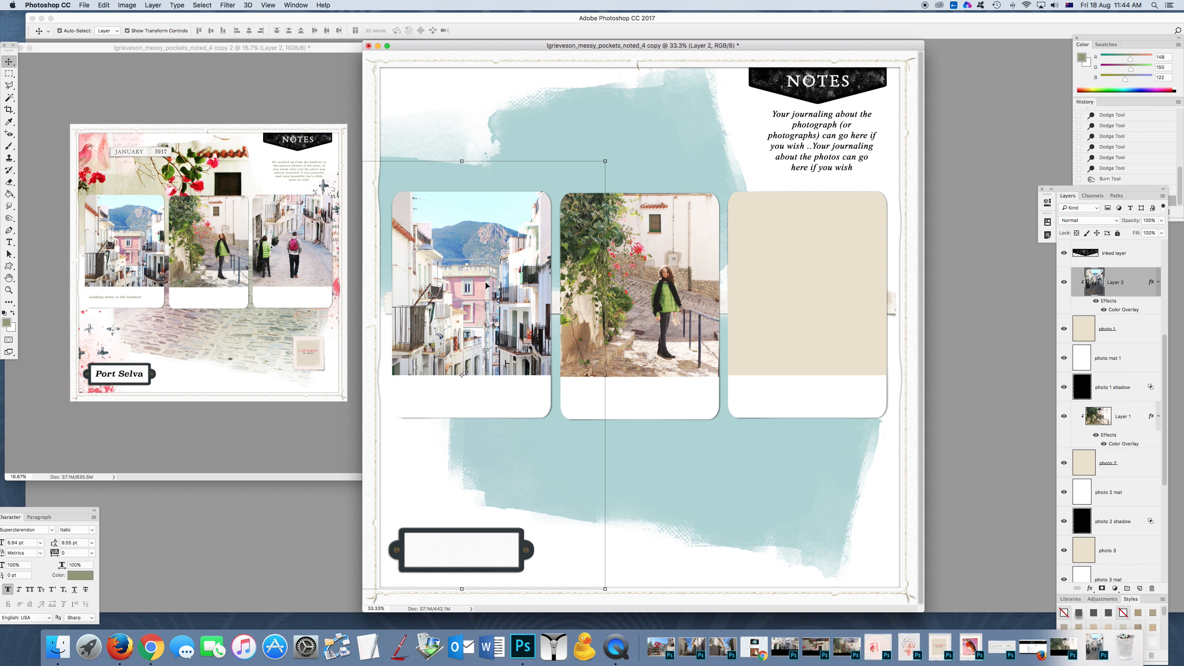
Review the first-pocket photo's Color Overlay settings and the list of available layer effects.
{"action": "double_click", "coordinate": [1135, 311]}
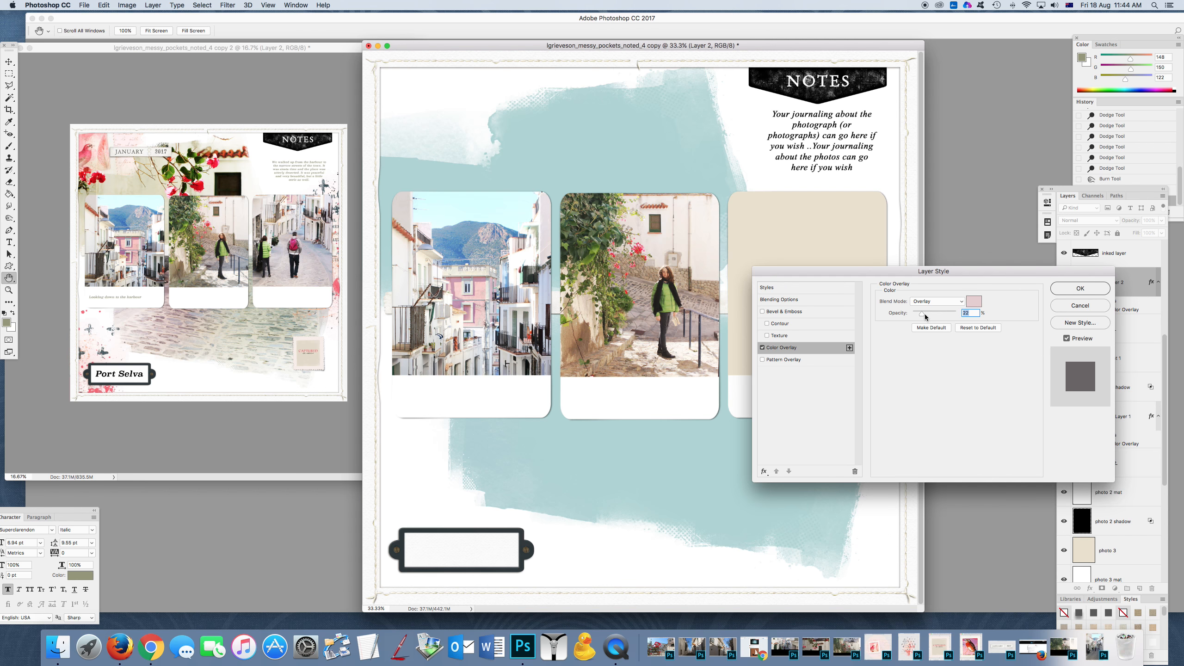
{"action": "left_click", "coordinate": [1060, 293]}
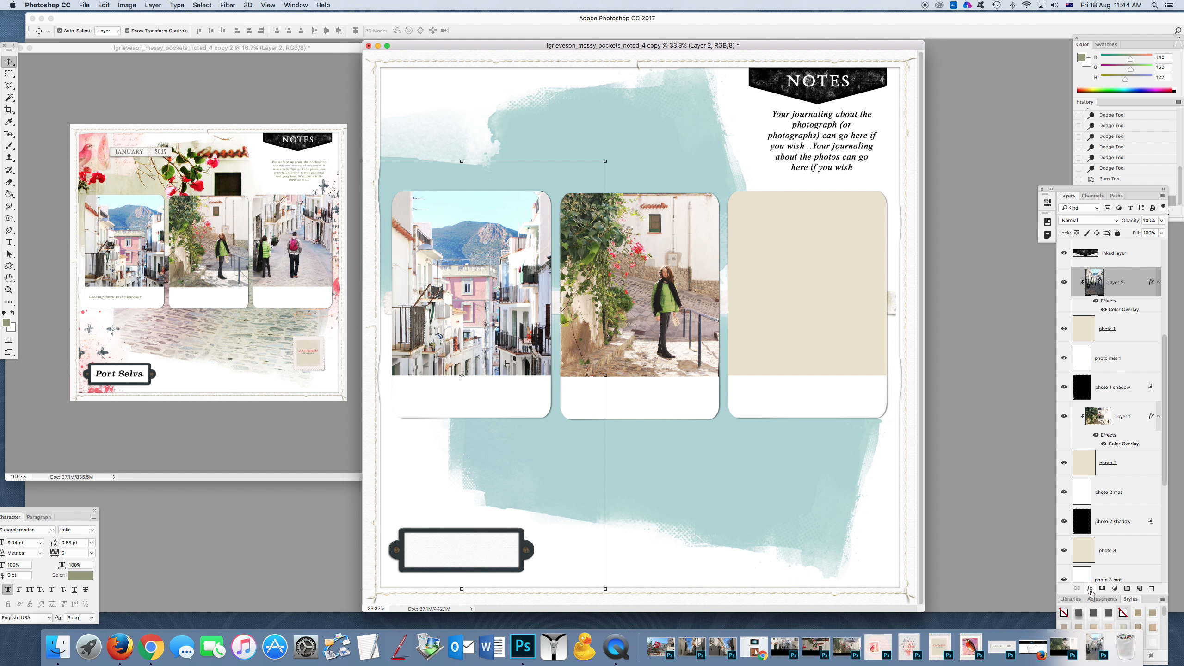
{"action": "left_click", "coordinate": [1090, 590]}
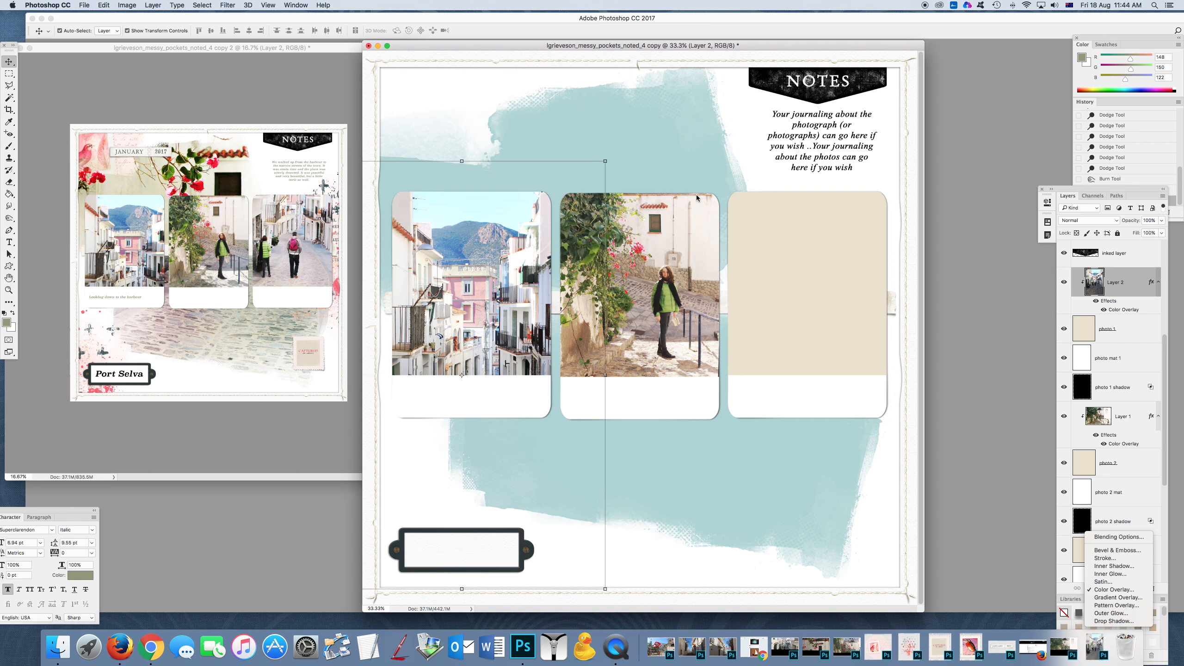
{"action": "left_click", "coordinate": [772, 241]}
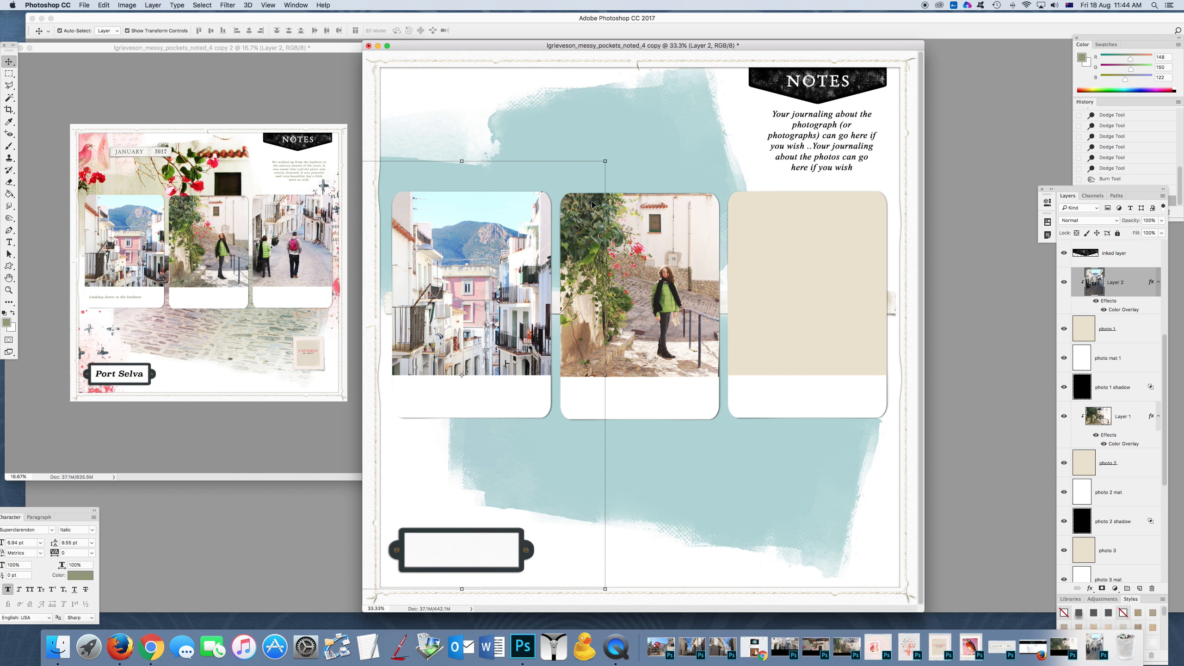
Restore the photos IMG_5997.JPG and IMG_5996.JPG to compare them, and minimize IMG_5997.JPG again.
{"action": "left_click", "coordinate": [1092, 655]}
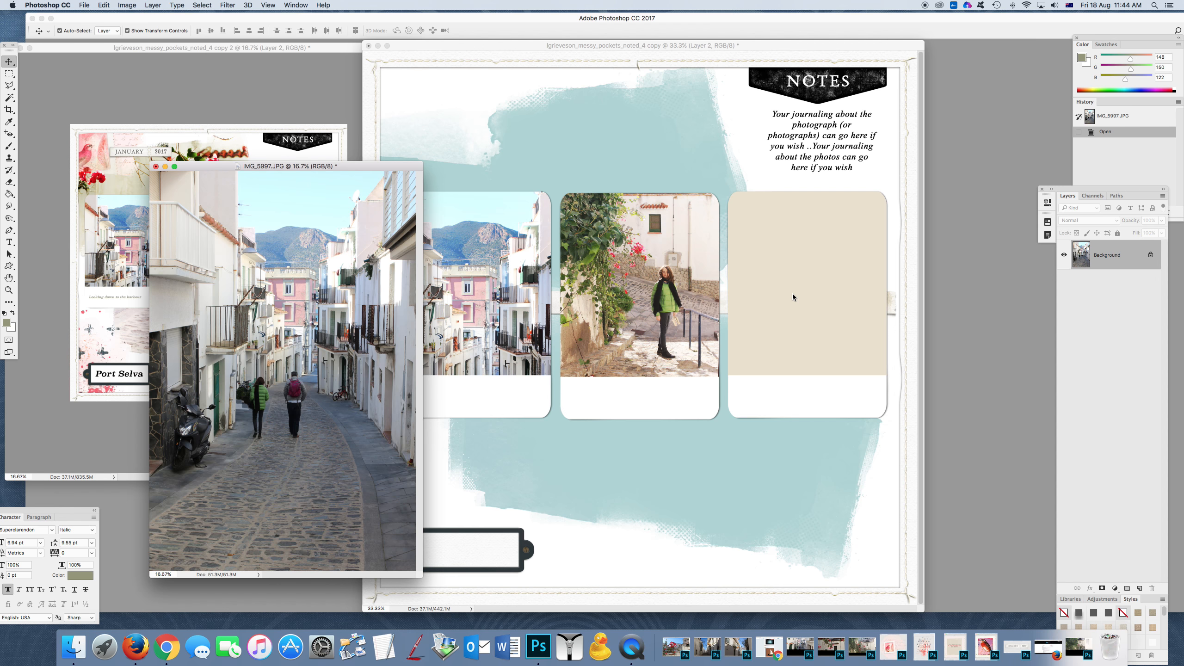
{"action": "left_click_drag", "start_coordinate": [291, 168], "coordinate": [834, 341]}
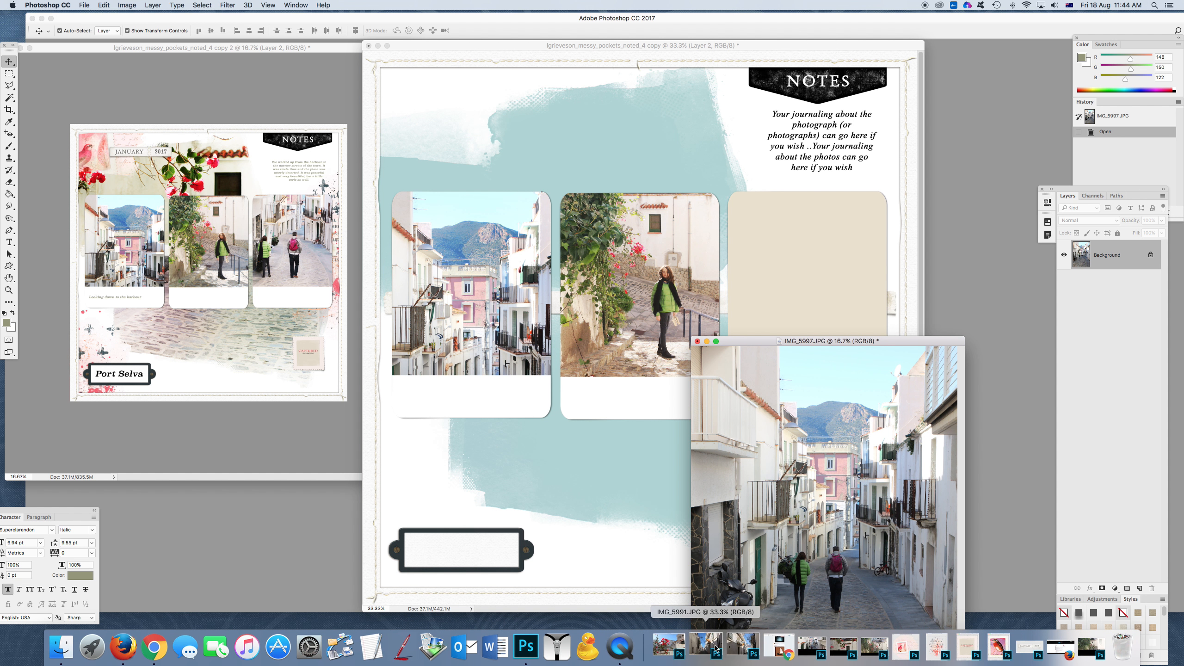
{"action": "left_click", "coordinate": [811, 646]}
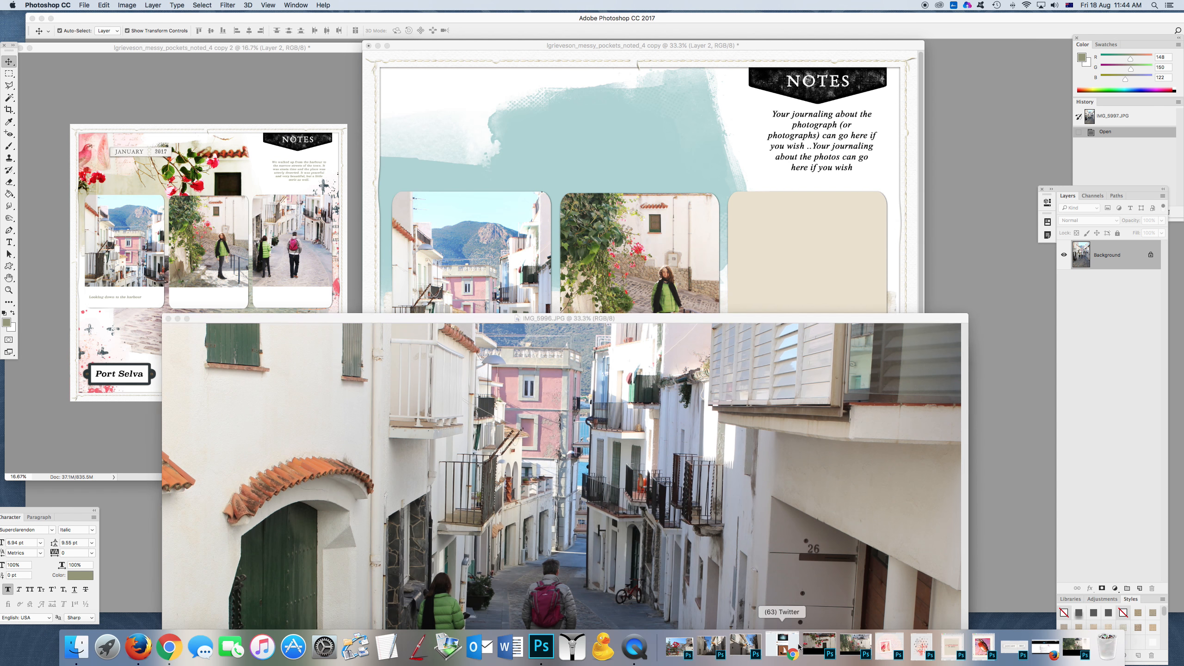
{"action": "left_click_drag", "start_coordinate": [495, 319], "coordinate": [383, 25]}
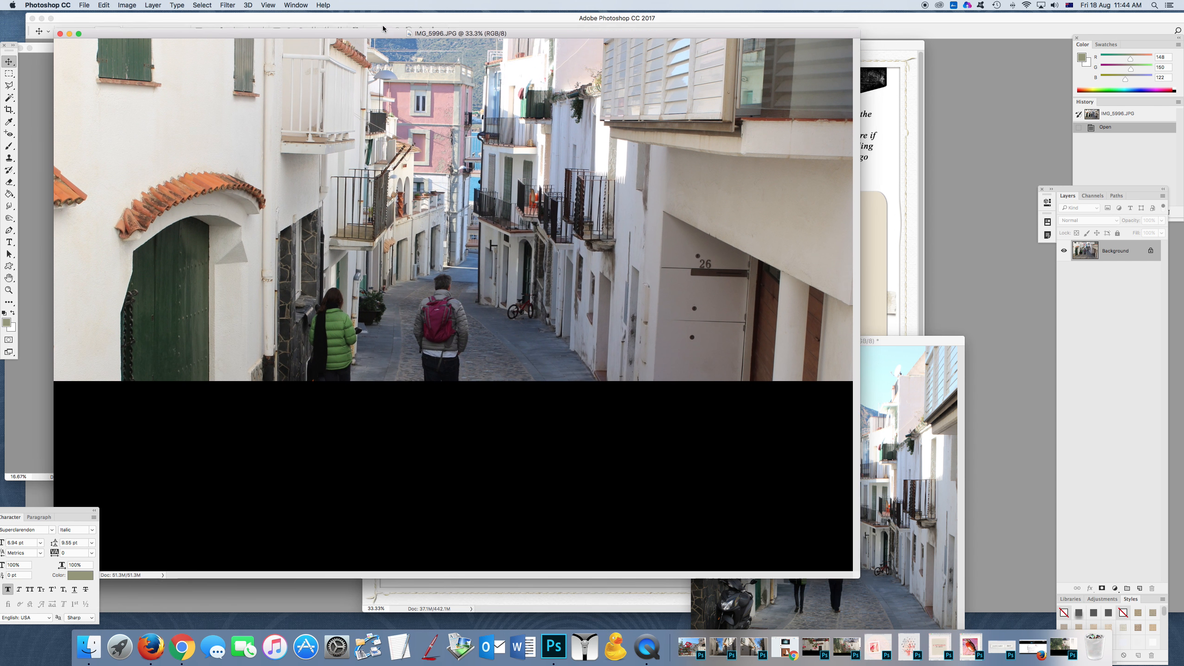
{"action": "left_click_drag", "start_coordinate": [242, 24], "coordinate": [274, 268]}
{"action": "left_click", "coordinate": [950, 349]}
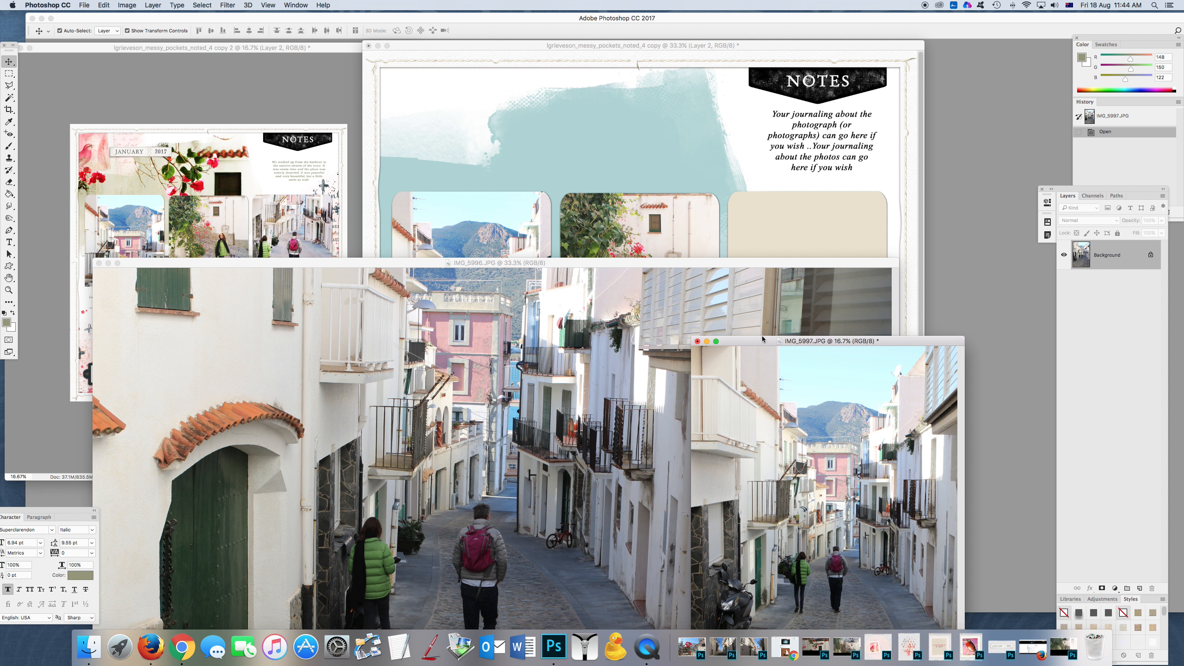
{"action": "left_click", "coordinate": [706, 342]}
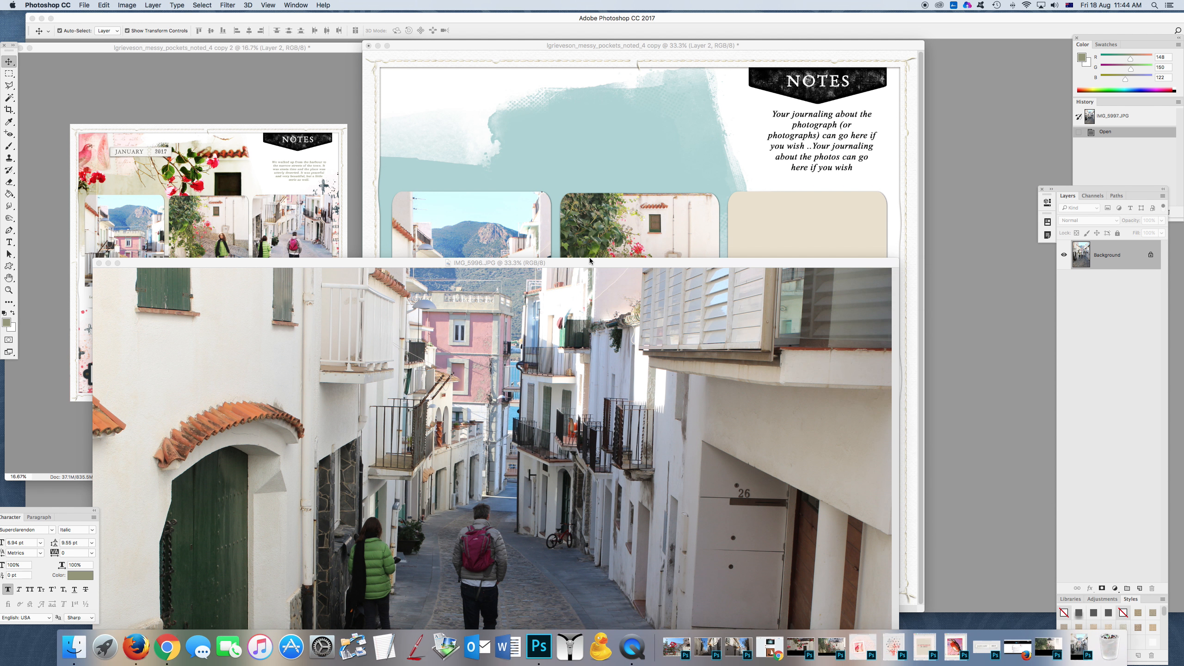
Copy the IMG_5996.JPG street photo into the pocket template directly above the photo 3 layer.
{"action": "left_click_drag", "start_coordinate": [589, 263], "coordinate": [395, 179]}
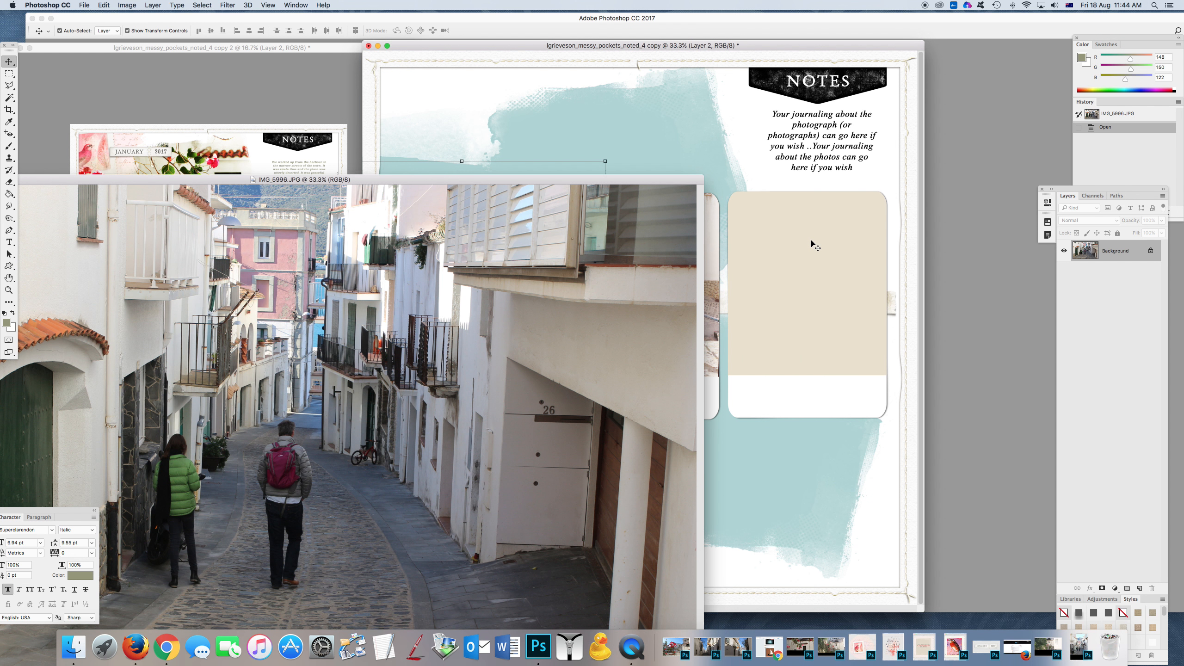
{"action": "left_click", "coordinate": [814, 241]}
{"action": "left_click", "coordinate": [824, 248]}
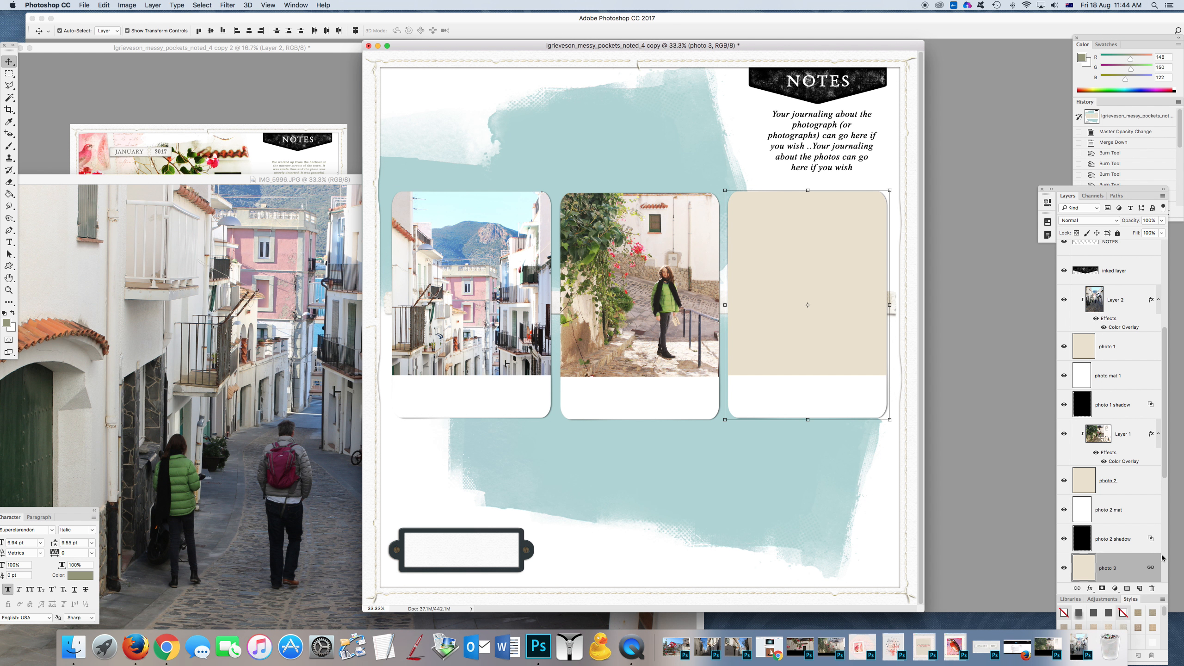
{"action": "left_click", "coordinate": [339, 357]}
{"action": "left_click_drag", "start_coordinate": [836, 282], "coordinate": [832, 284]}
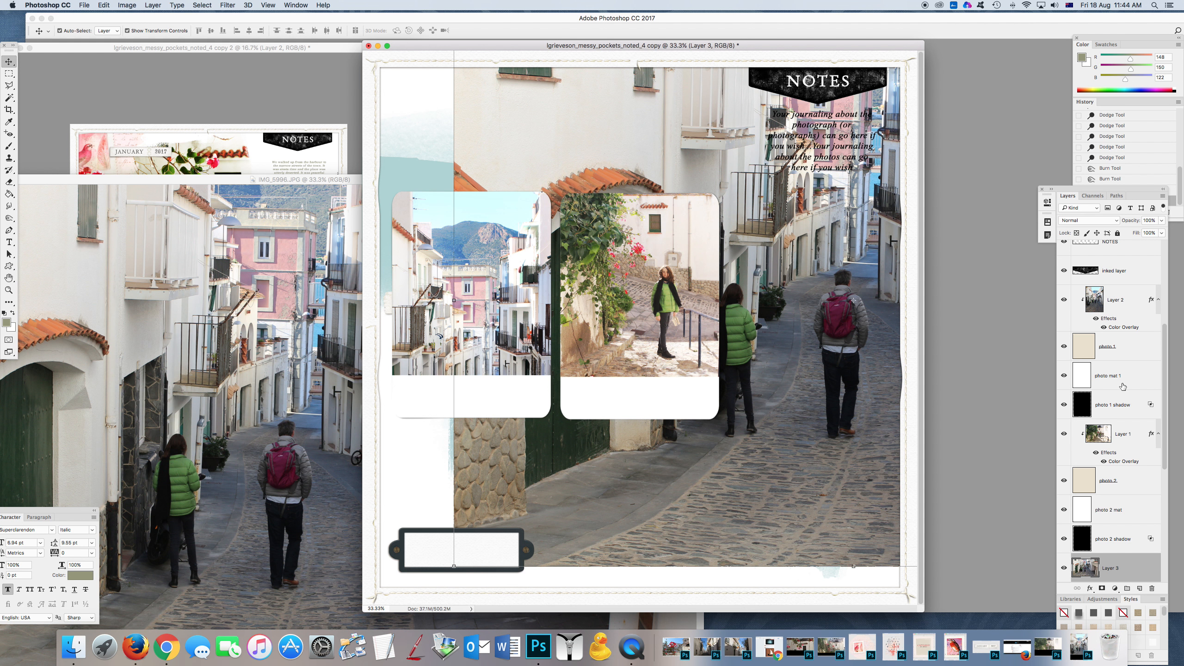
Clip the new street photo to the photo 3 shape in the third pocket and put away the IMG_5996.JPG window.
{"action": "scroll", "coordinate": [1120, 388], "scroll_direction": "down", "scroll_amount": 2}
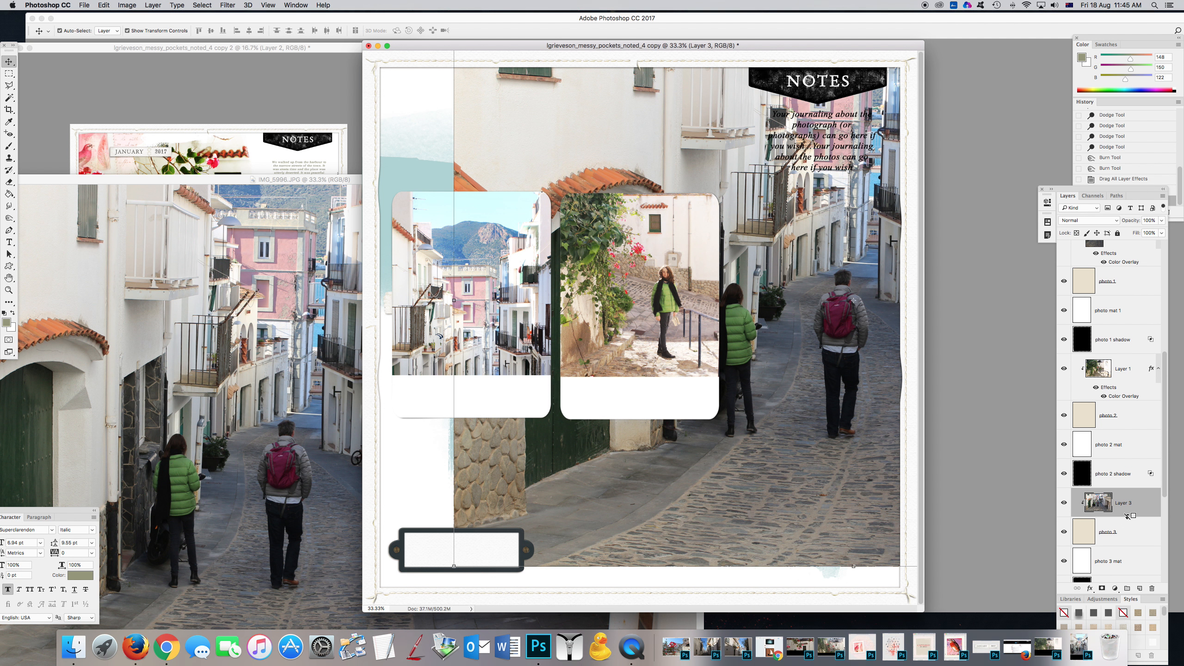
{"action": "left_click", "coordinate": [1128, 516], "text": "alt"}
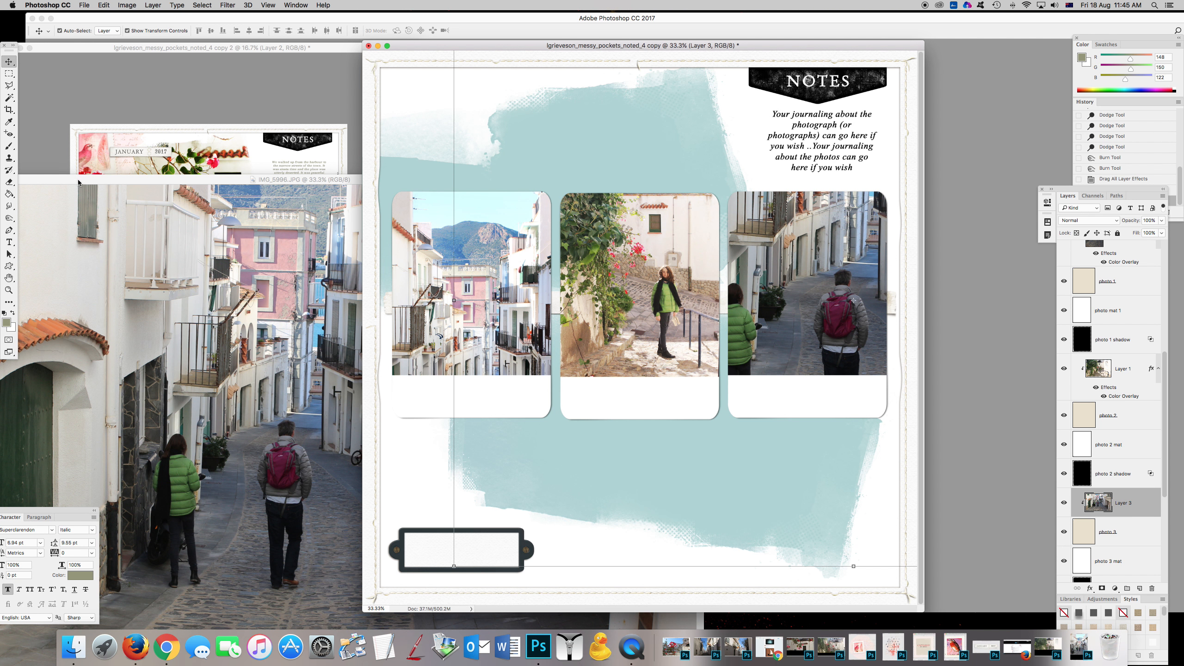
{"action": "left_click_drag", "start_coordinate": [76, 180], "coordinate": [431, 220]}
{"action": "left_click", "coordinate": [269, 219]}
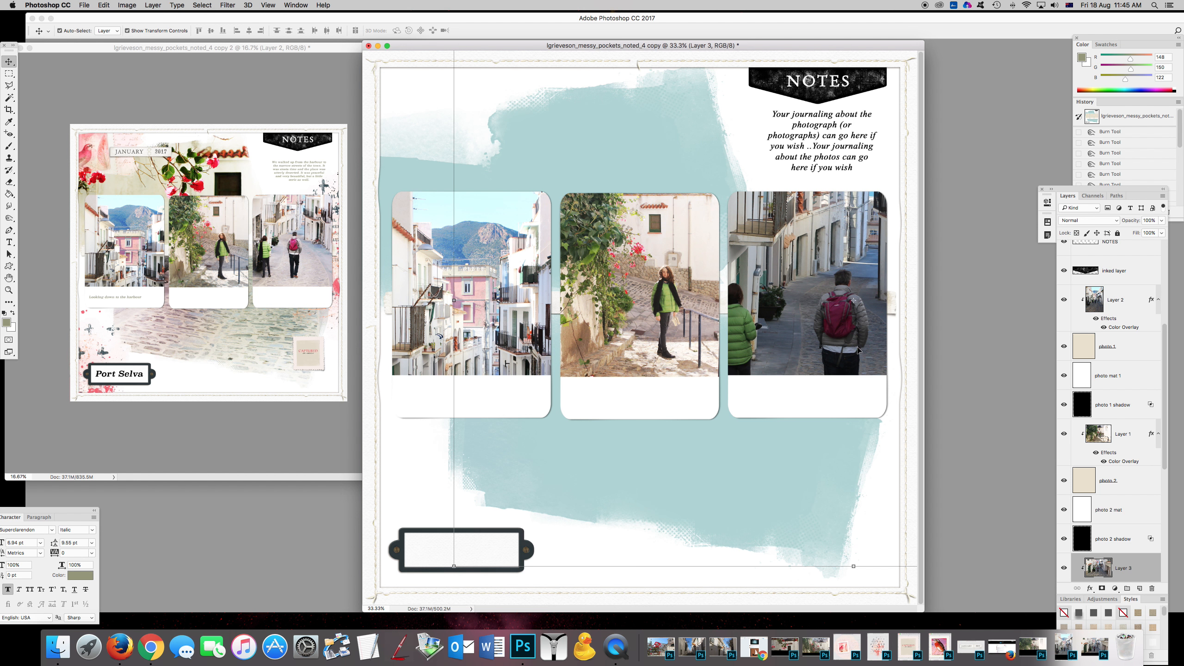
Scale the third pocket's street photo down to about 49%, reposition it to frame the two walkers, and apply the transform.
{"action": "scroll", "coordinate": [1109, 545], "scroll_direction": "down", "scroll_amount": 3}
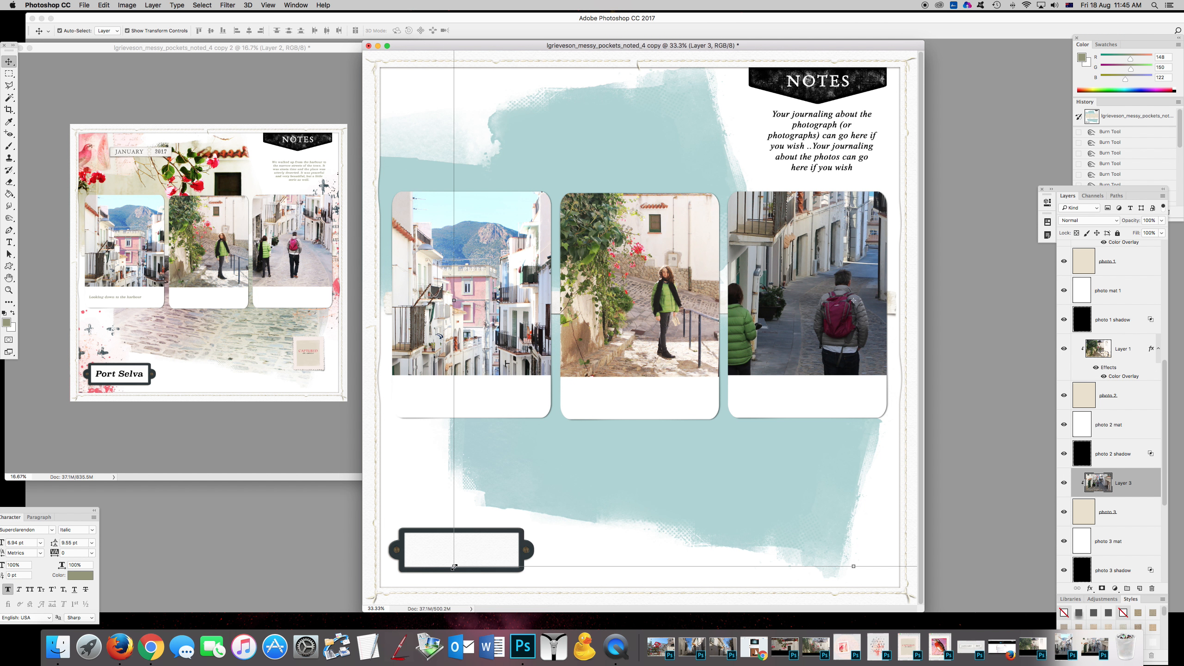
{"action": "left_click_drag", "start_coordinate": [455, 567], "coordinate": [751, 353]}
{"action": "left_click_drag", "start_coordinate": [810, 289], "coordinate": [683, 378]}
{"action": "left_click_drag", "start_coordinate": [683, 379], "coordinate": [683, 380]}
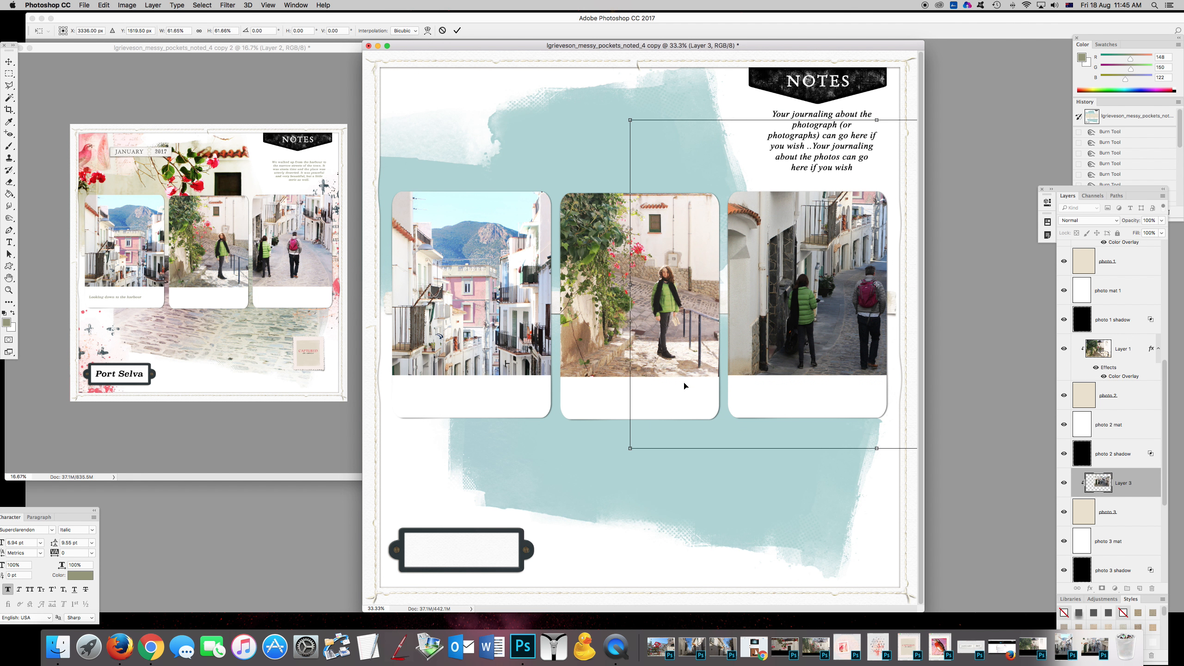
{"action": "left_click_drag", "start_coordinate": [630, 449], "coordinate": [735, 387]}
{"action": "left_click_drag", "start_coordinate": [849, 307], "coordinate": [749, 348]}
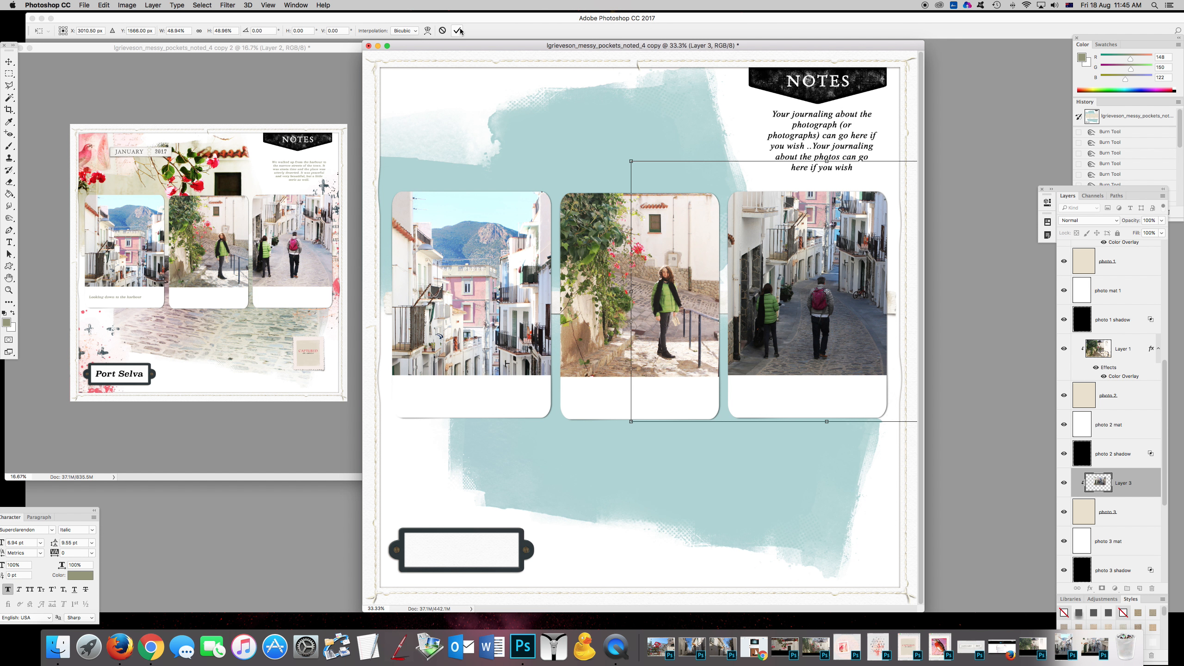
{"action": "key", "text": "Return"}
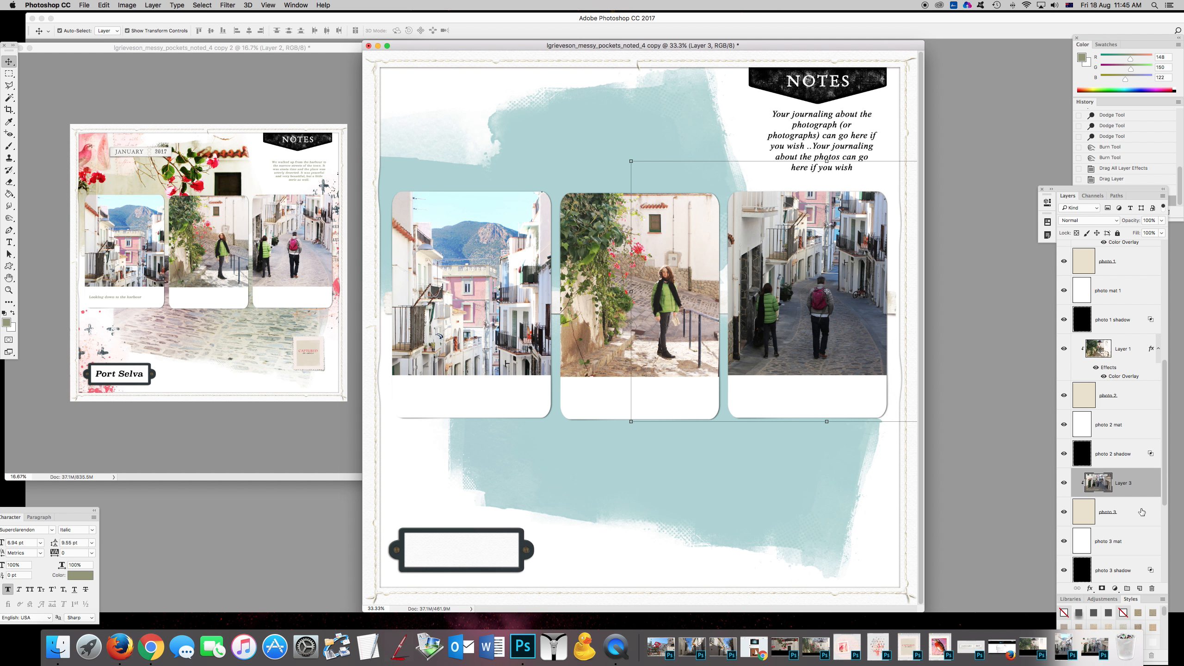
Hide the photo 3, photo 3 mat and photo 3 shadow layers to inspect the pocket's structure, and show them again.
{"action": "left_click", "coordinate": [1064, 511]}
{"action": "left_click", "coordinate": [1064, 541]}
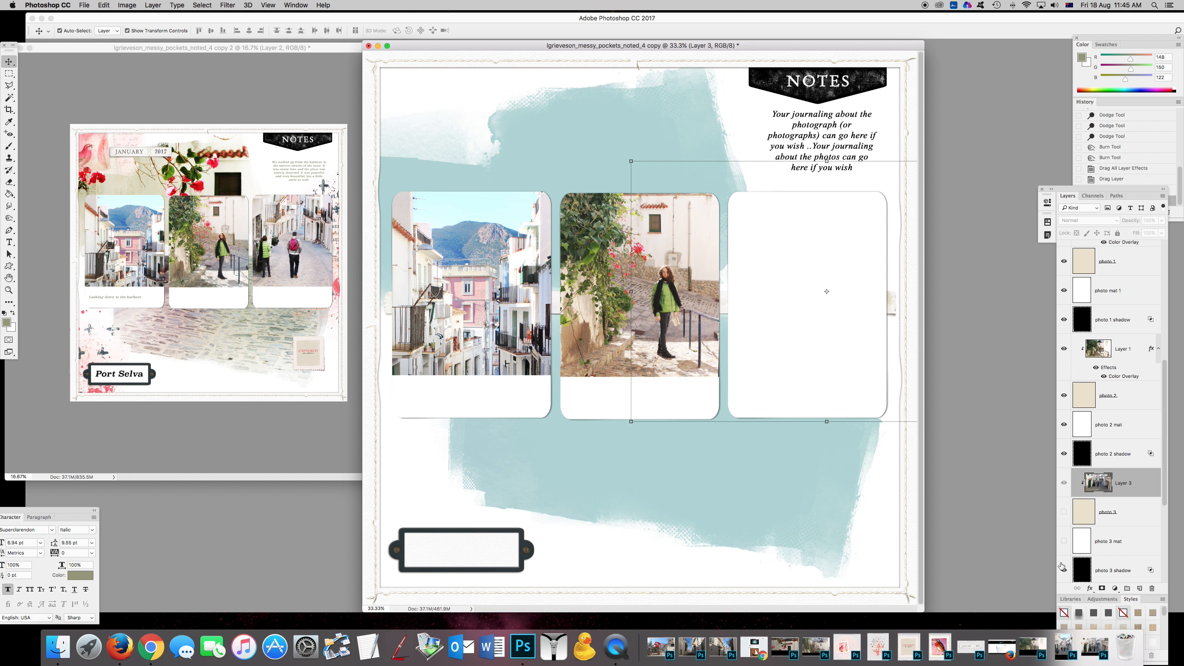
{"action": "left_click", "coordinate": [1064, 570]}
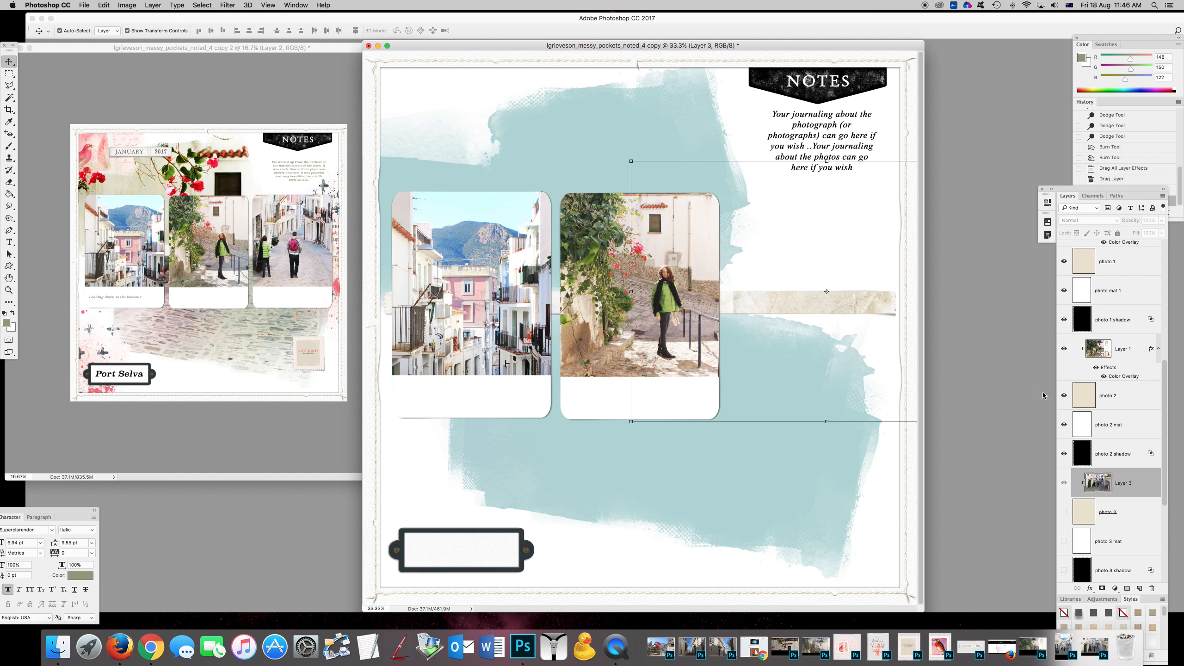
{"action": "left_click", "coordinate": [1064, 511]}
{"action": "left_click", "coordinate": [1063, 541]}
{"action": "left_click", "coordinate": [1064, 570]}
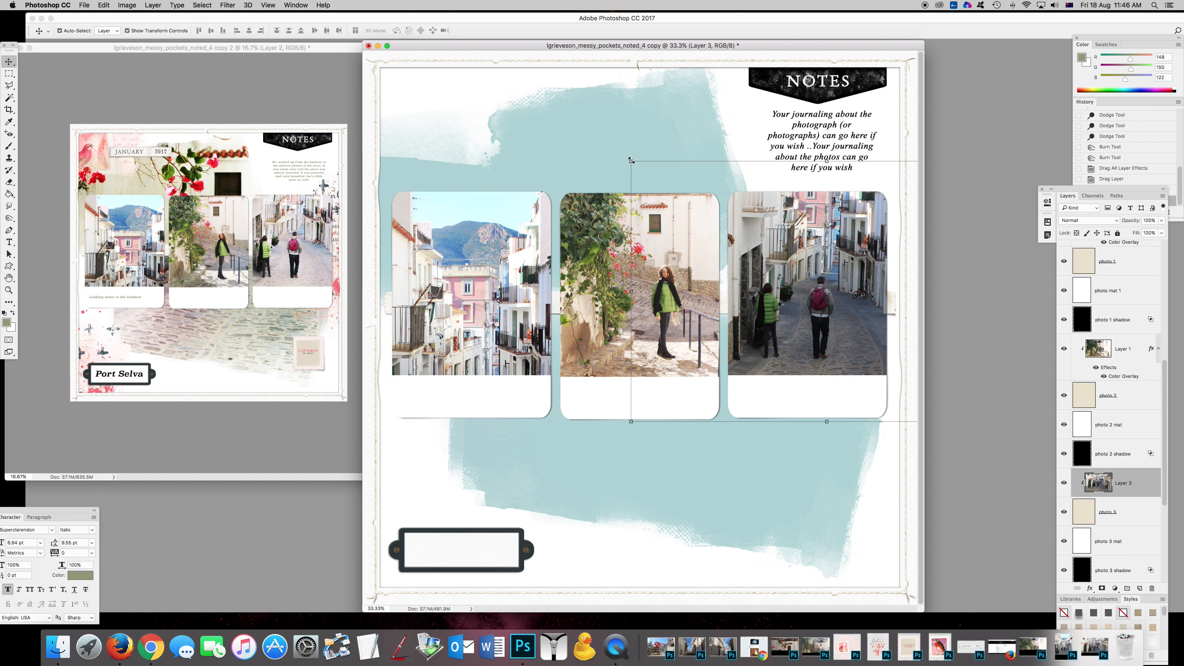
Enlarge the third pocket's street photo to about 108%, reposition it around the two walkers, and apply the transform.
{"action": "left_click_drag", "start_coordinate": [631, 161], "coordinate": [632, 165]}
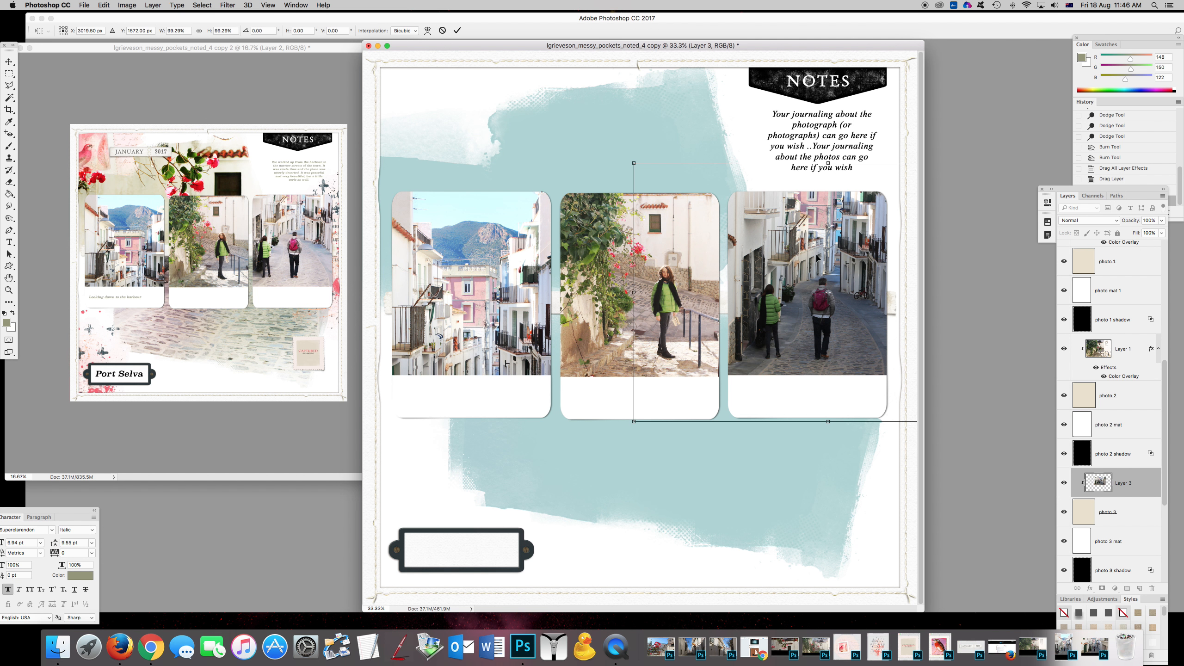
{"action": "left_click_drag", "start_coordinate": [809, 257], "coordinate": [793, 257]}
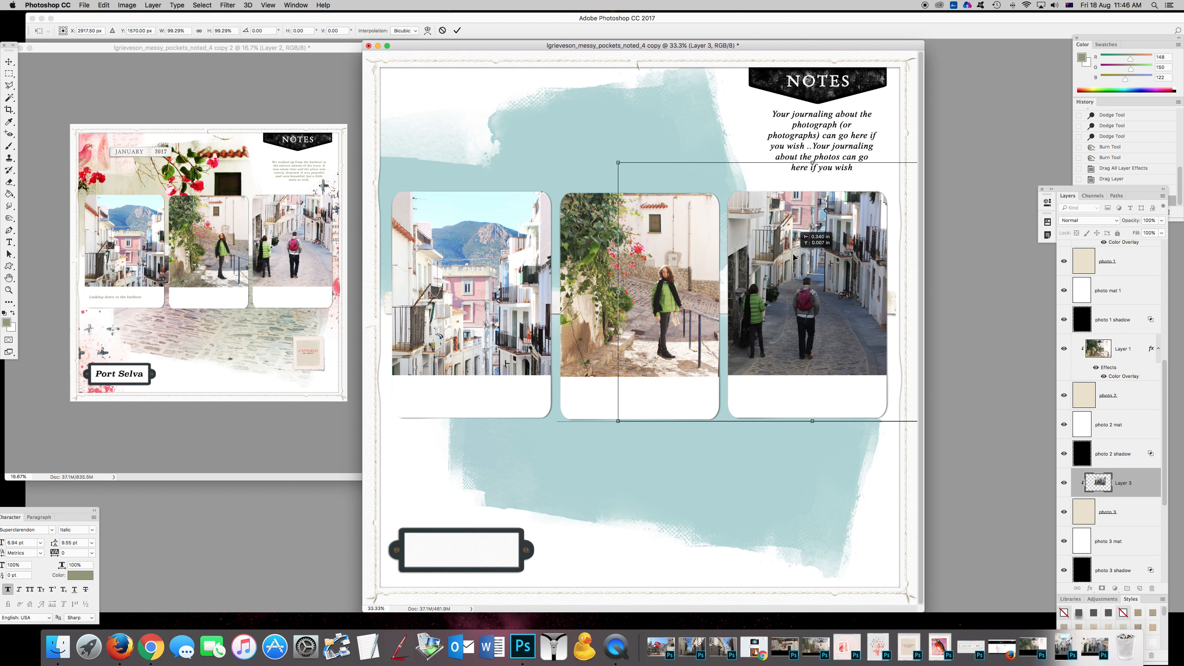
{"action": "left_click_drag", "start_coordinate": [793, 257], "coordinate": [814, 289]}
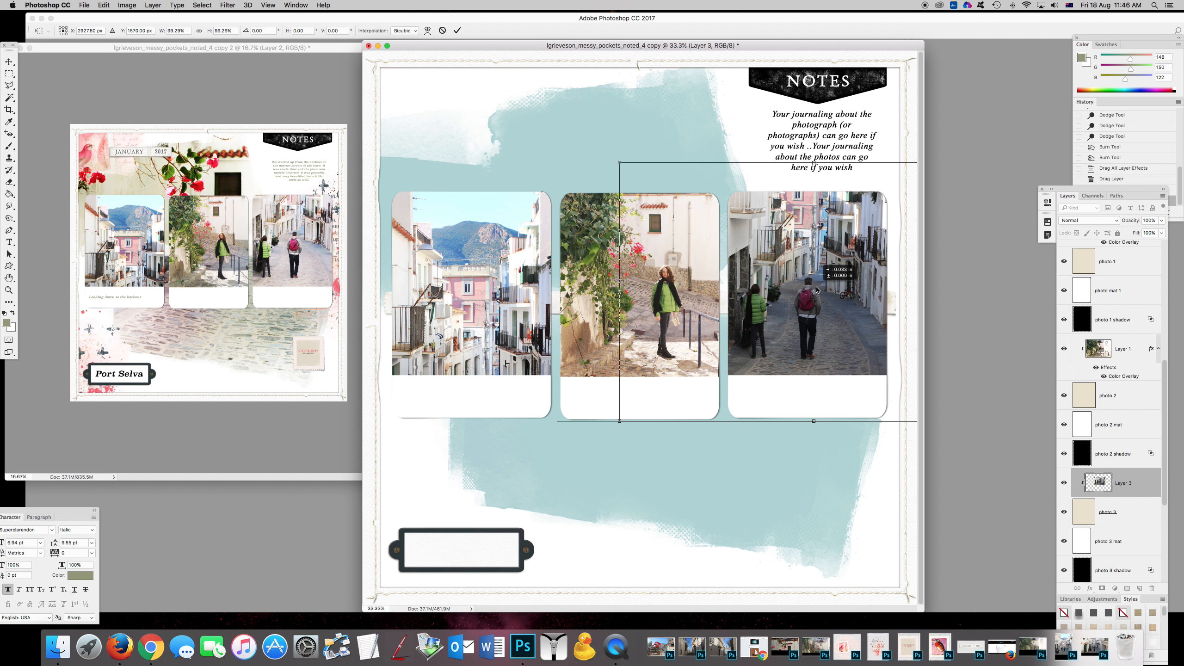
{"action": "left_click_drag", "start_coordinate": [618, 160], "coordinate": [605, 153]}
{"action": "left_click_drag", "start_coordinate": [834, 315], "coordinate": [834, 318]}
{"action": "left_click_drag", "start_coordinate": [611, 153], "coordinate": [593, 140]}
{"action": "mouse_move", "coordinate": [805, 283]}
{"action": "left_mouse_down"}
{"action": "mouse_move", "coordinate": [819, 281]}
{"action": "mouse_move", "coordinate": [797, 291]}
{"action": "mouse_move", "coordinate": [810, 291]}
{"action": "left_mouse_up"}
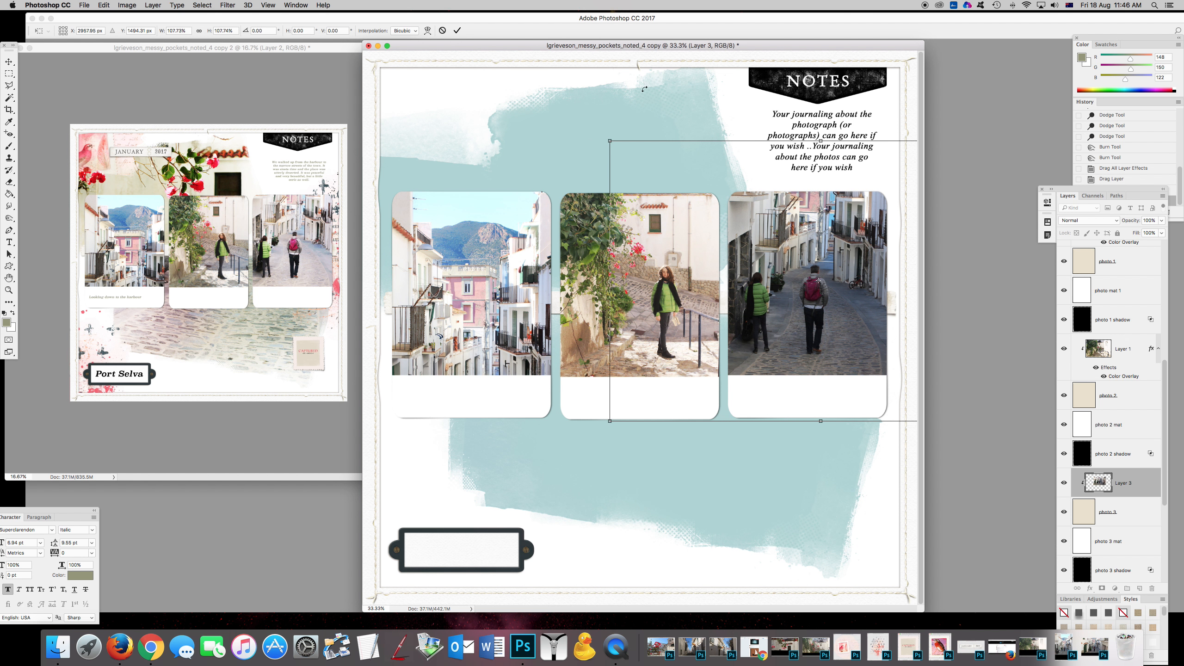
{"action": "left_click", "coordinate": [460, 31]}
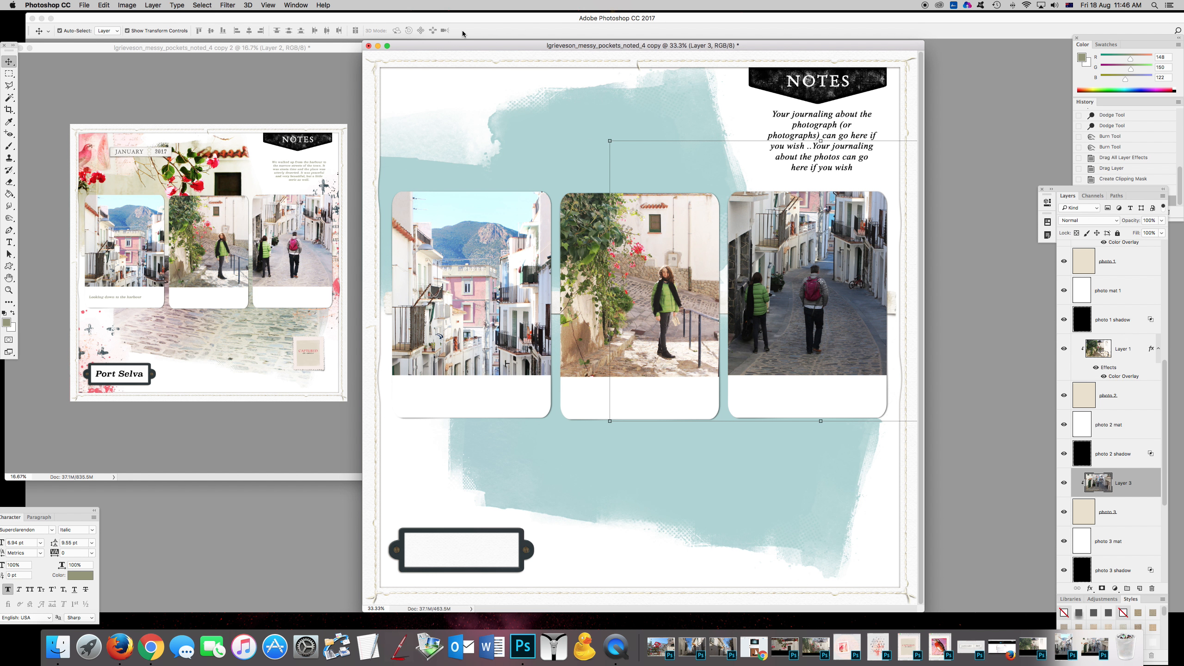
Straighten the third pocket's street photo by rotating it about 0.7° counterclockwise, and apply the transform.
{"action": "left_click", "coordinate": [601, 135]}
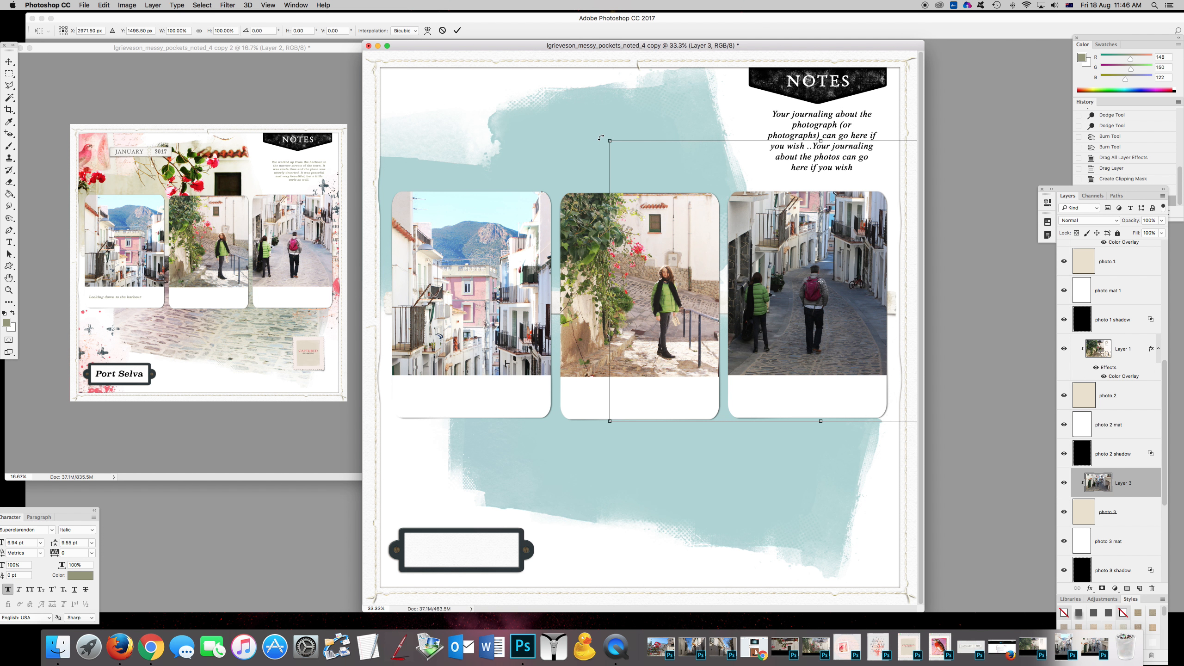
{"action": "left_click_drag", "start_coordinate": [601, 137], "coordinate": [601, 139]}
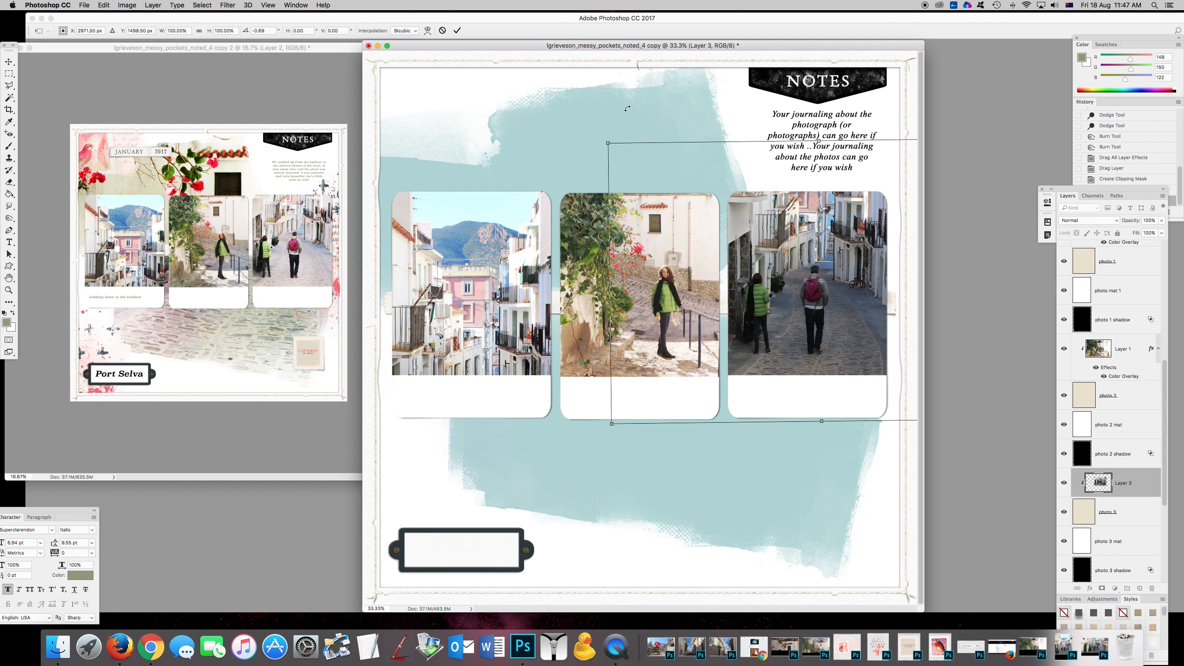
{"action": "left_click", "coordinate": [458, 31]}
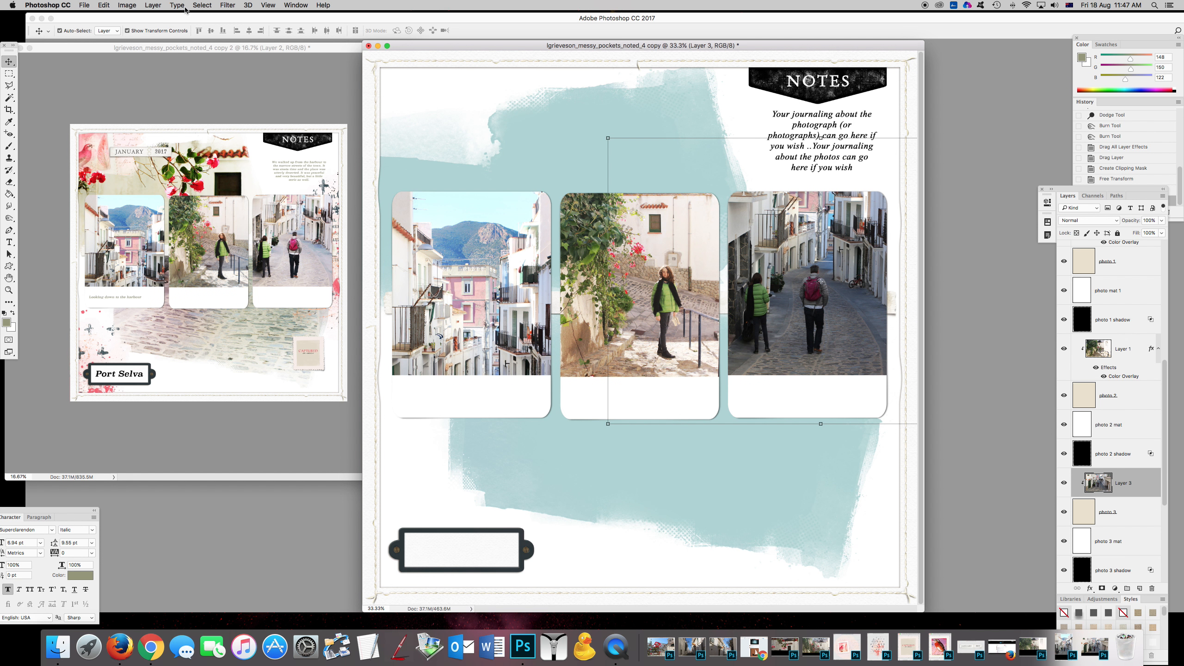
Duplicate the third pocket's photo layer with Screen blending, and toggle the copy's visibility to compare the brightness.
{"action": "left_click", "coordinate": [153, 6]}
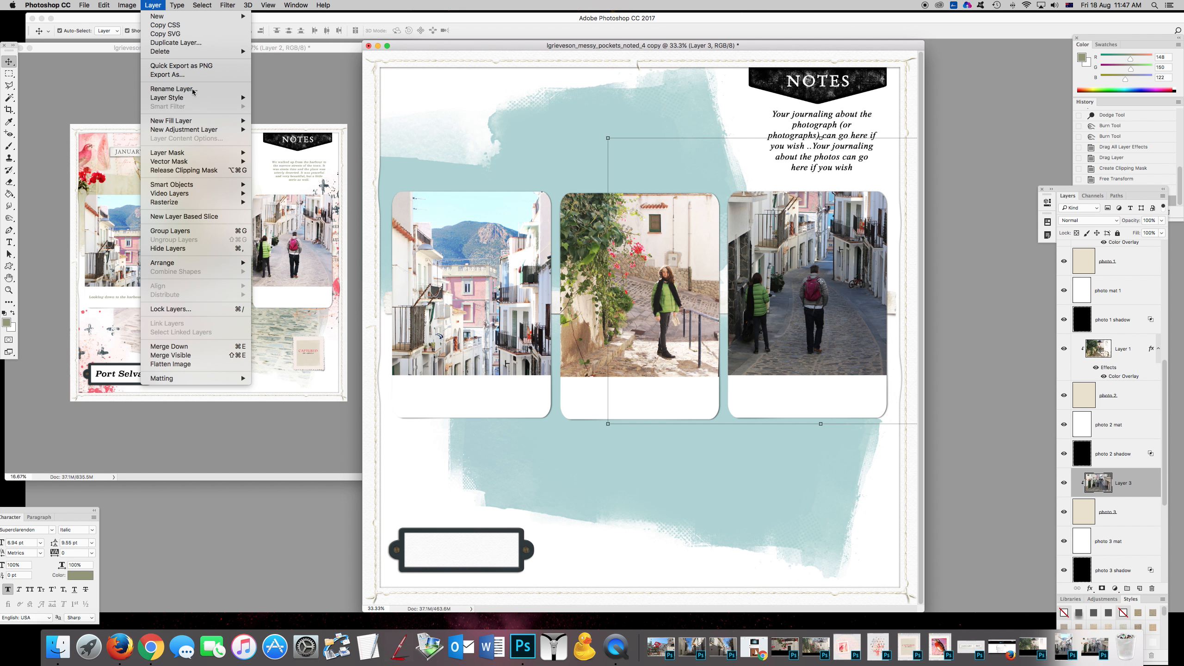
{"action": "key", "text": "Return"}
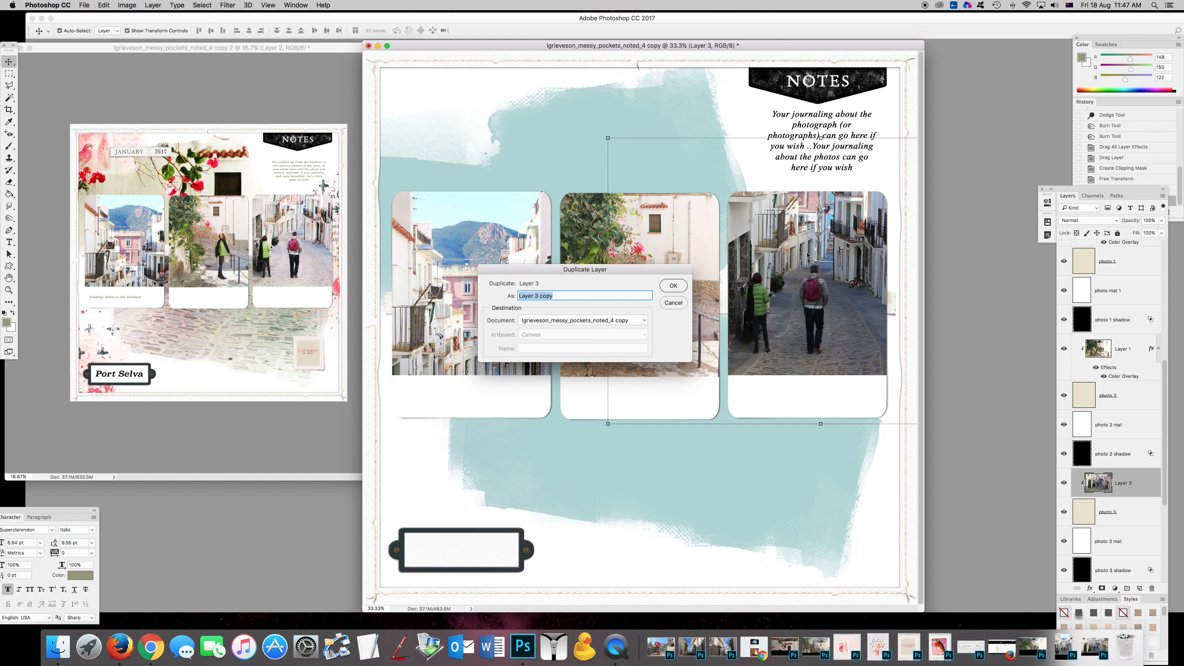
{"action": "left_click", "coordinate": [670, 287]}
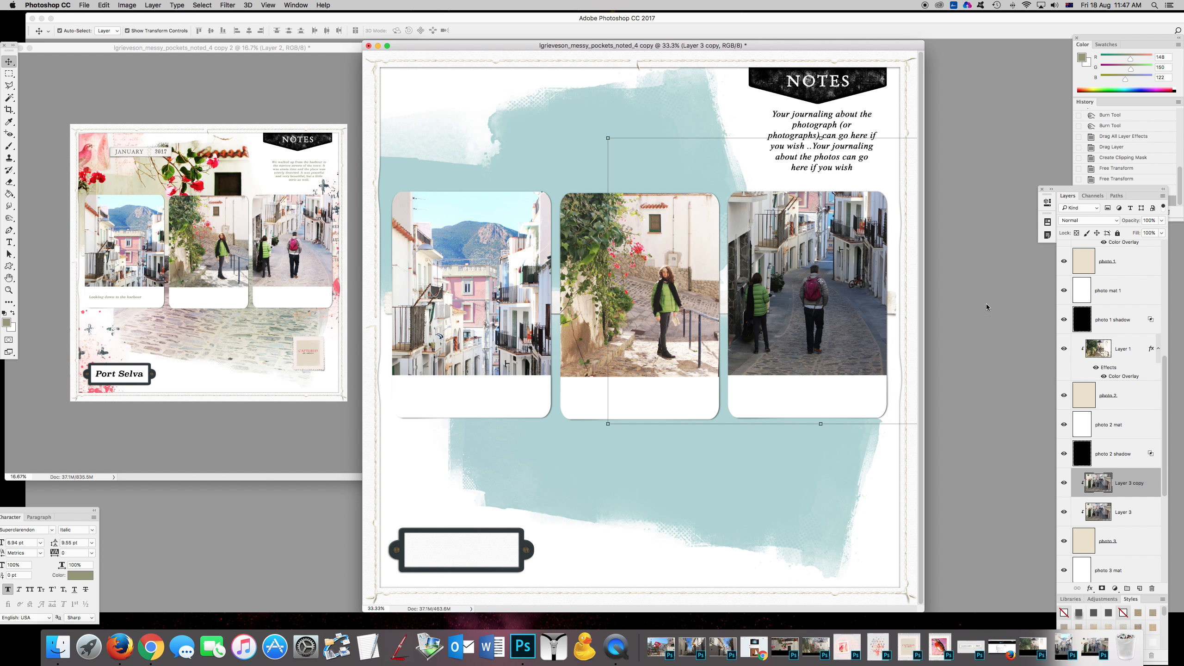
{"action": "left_click", "coordinate": [1117, 222]}
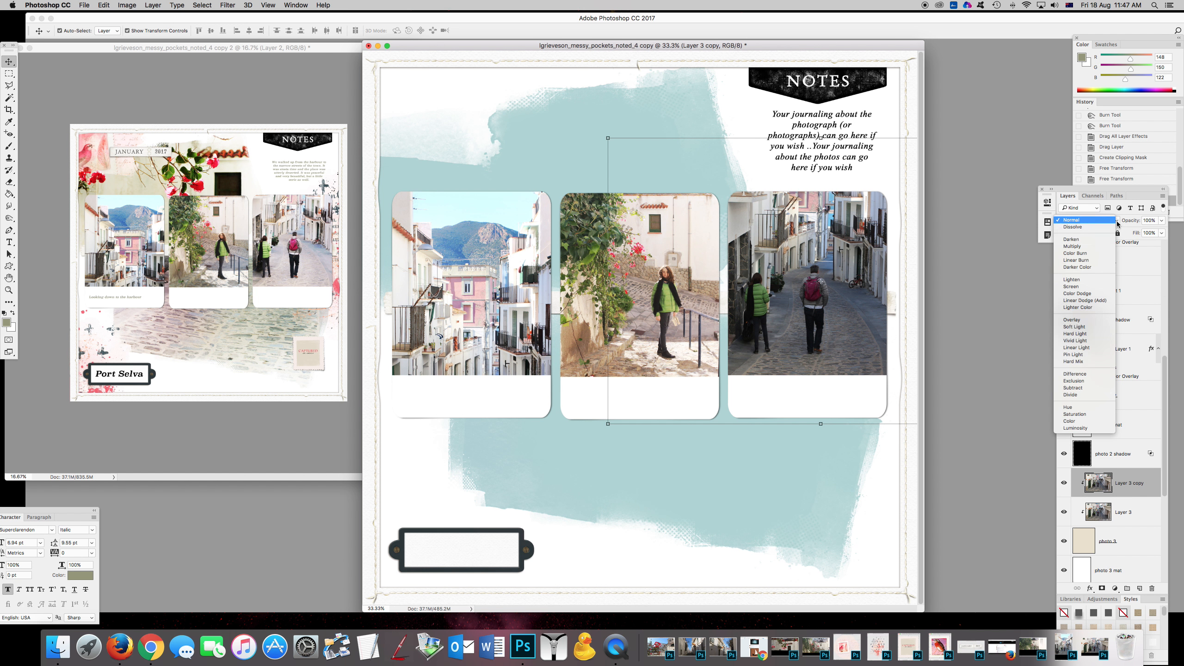
{"action": "left_click", "coordinate": [1083, 287]}
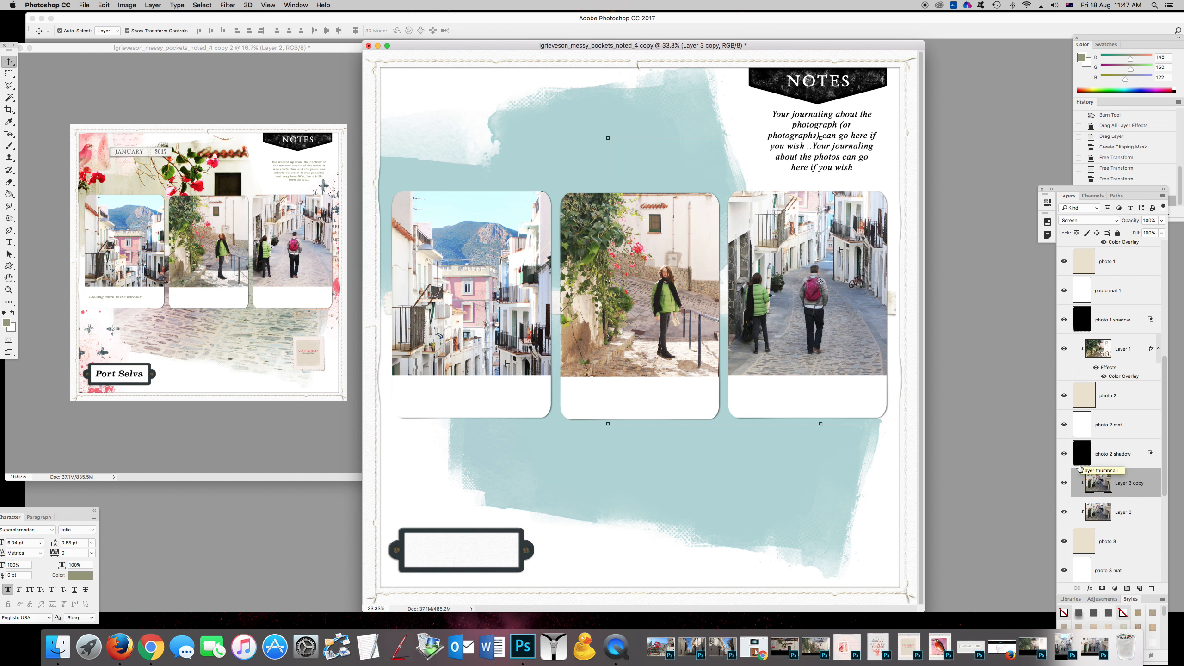
{"action": "left_click", "coordinate": [1064, 484]}
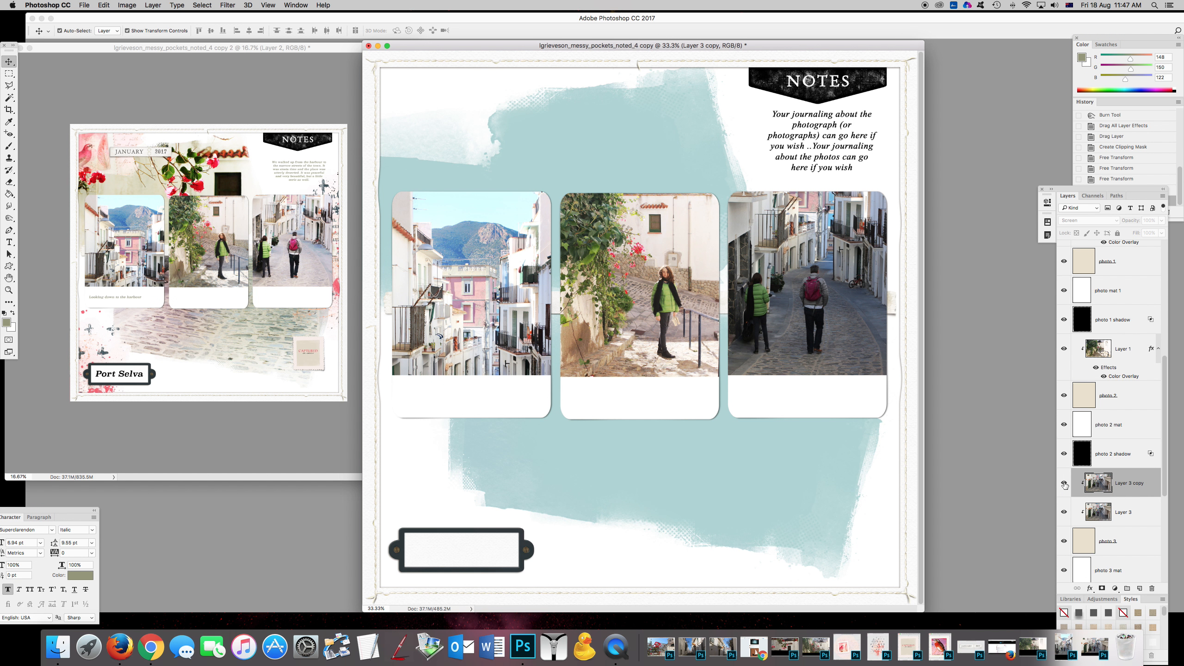
{"action": "left_click", "coordinate": [1064, 483]}
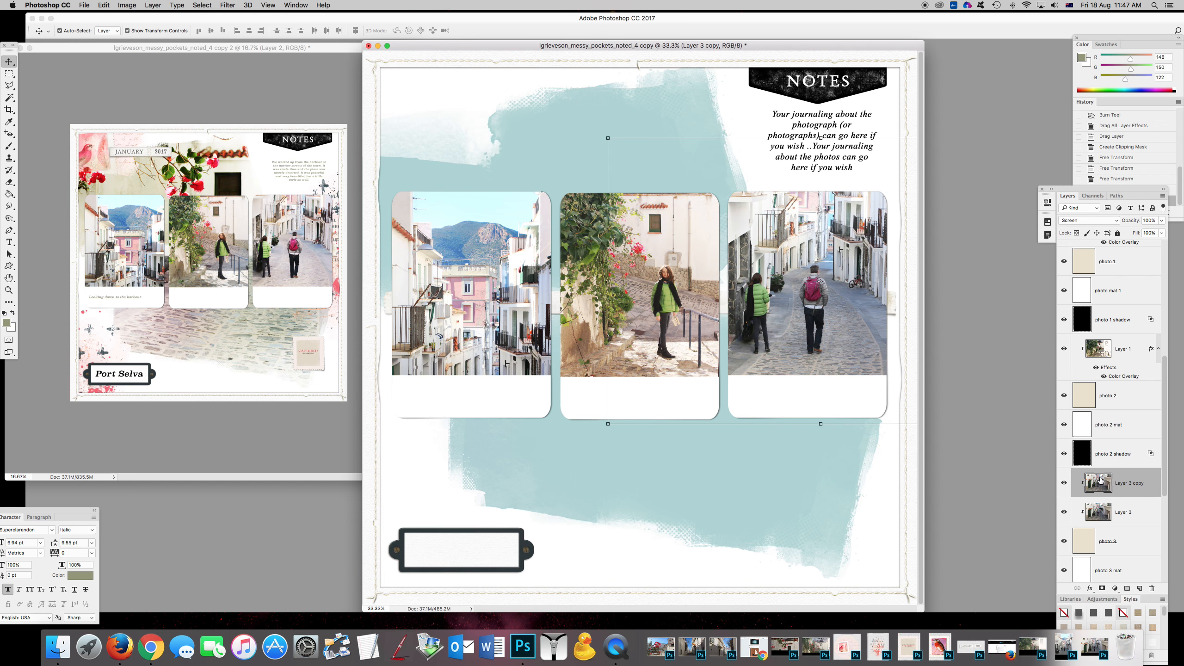
{"action": "left_click", "coordinate": [1064, 484]}
{"action": "left_click", "coordinate": [1064, 484]}
{"action": "left_click", "coordinate": [1064, 484]}
Erase the Screen copy over the overly bright buildings with a smaller soft eraser at 43% opacity, and merge the copy down.
{"action": "left_click", "coordinate": [9, 183]}
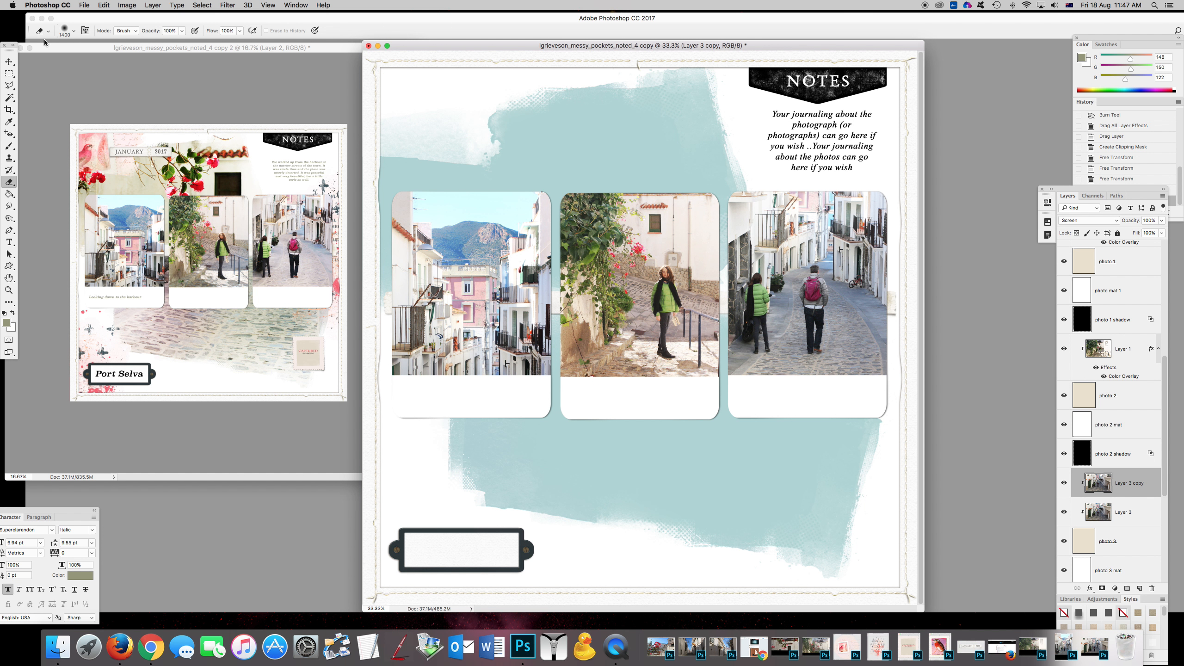
{"action": "left_click", "coordinate": [74, 32]}
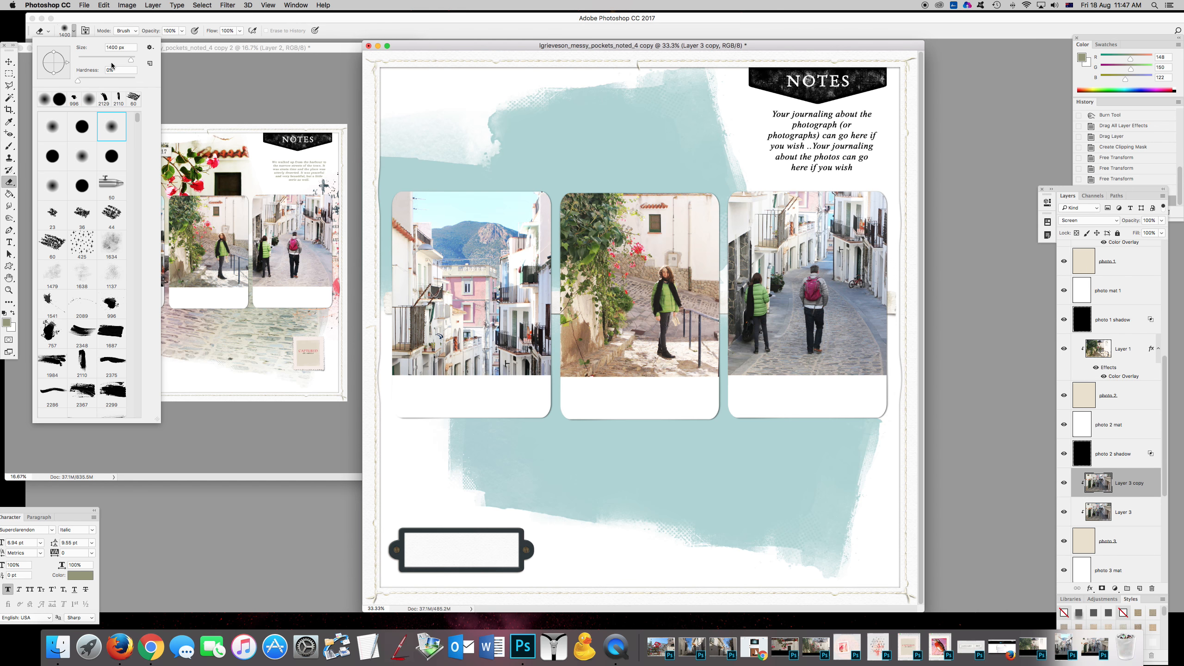
{"action": "left_click_drag", "start_coordinate": [132, 60], "coordinate": [129, 60]}
{"action": "left_click_drag", "start_coordinate": [851, 204], "coordinate": [737, 208]}
{"action": "left_click", "coordinate": [182, 32]}
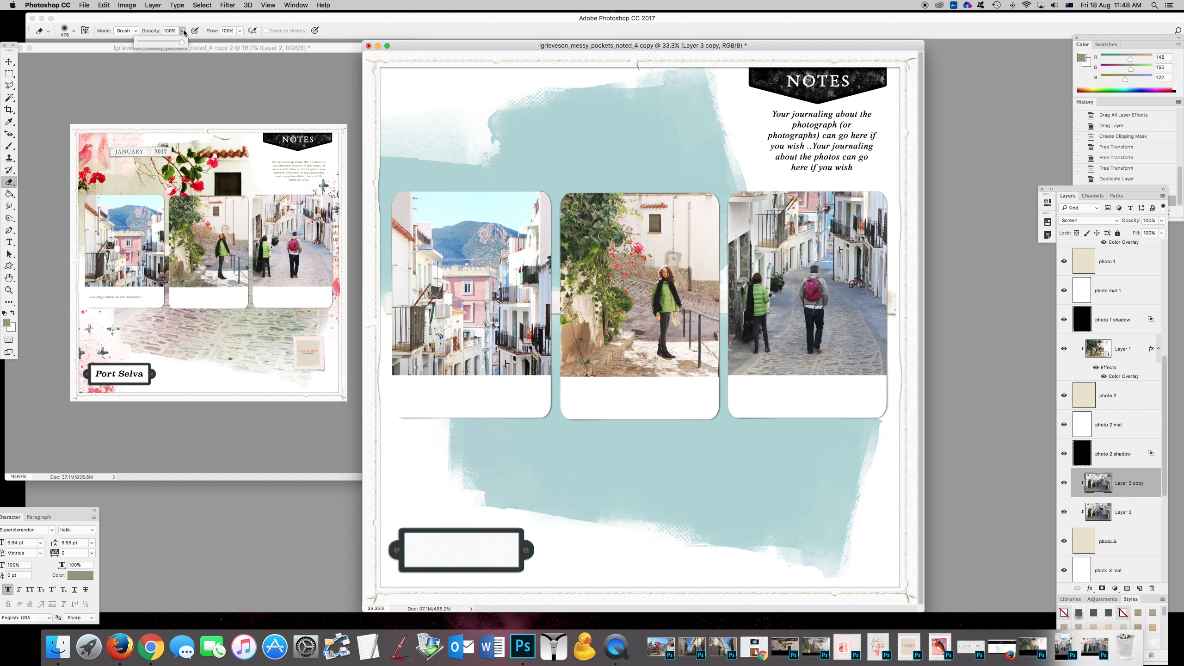
{"action": "left_click_drag", "start_coordinate": [158, 45], "coordinate": [156, 45]}
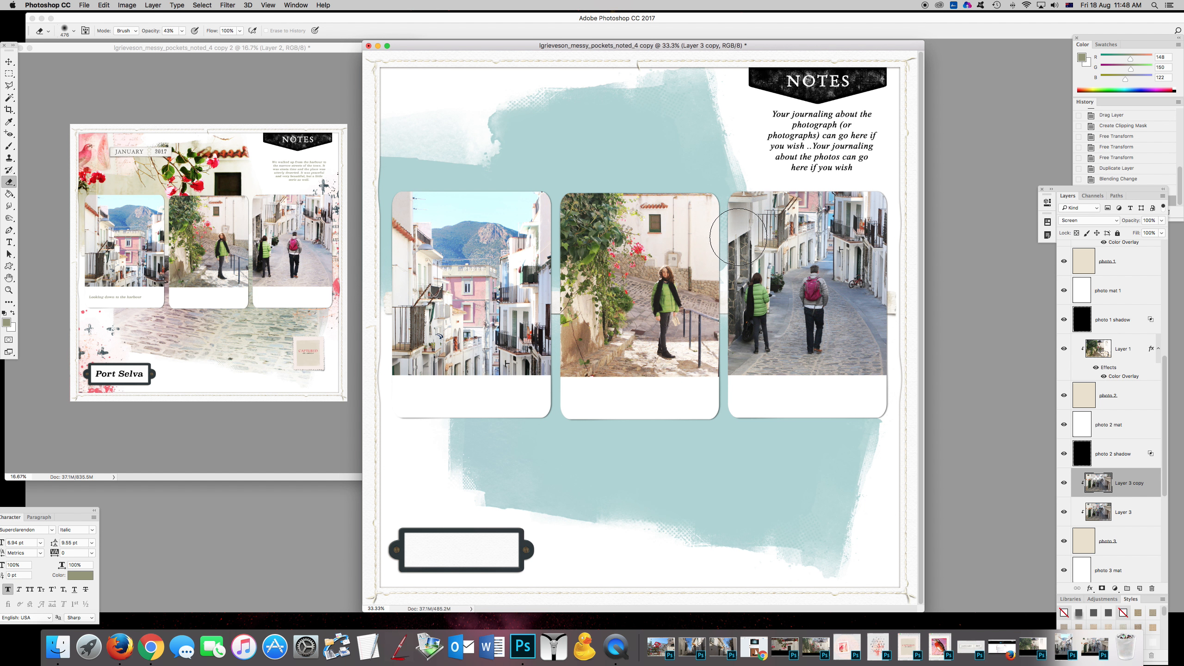
{"action": "left_click_drag", "start_coordinate": [801, 251], "coordinate": [857, 256]}
{"action": "left_click", "coordinate": [880, 205]}
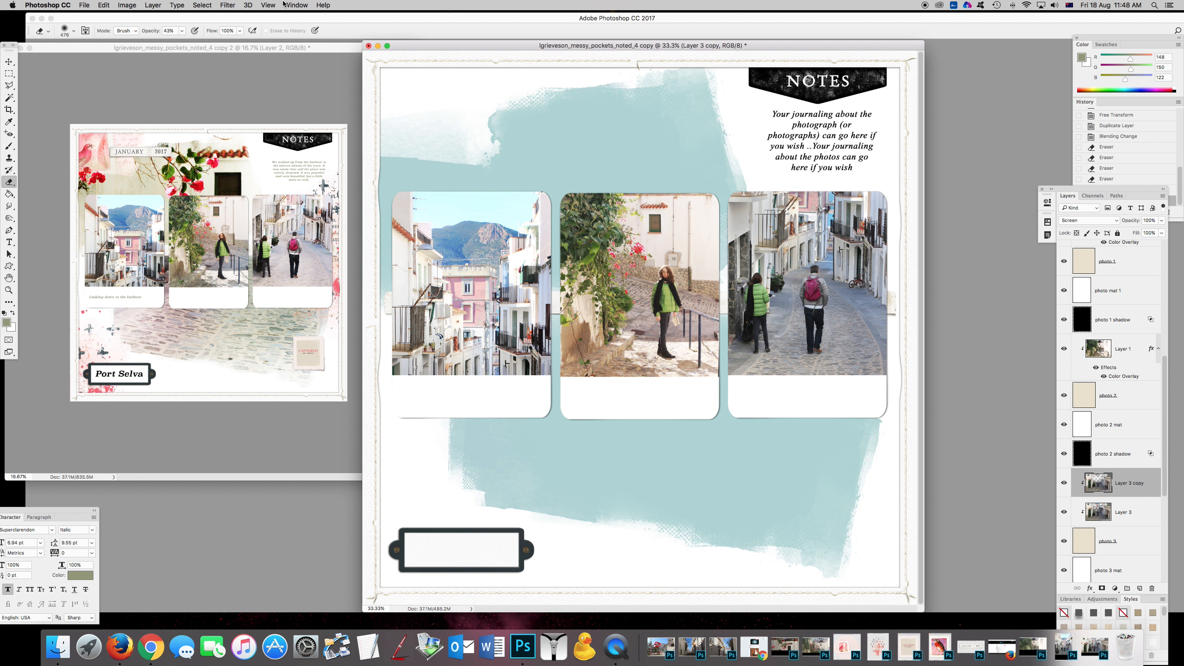
{"action": "left_click", "coordinate": [152, 5]}
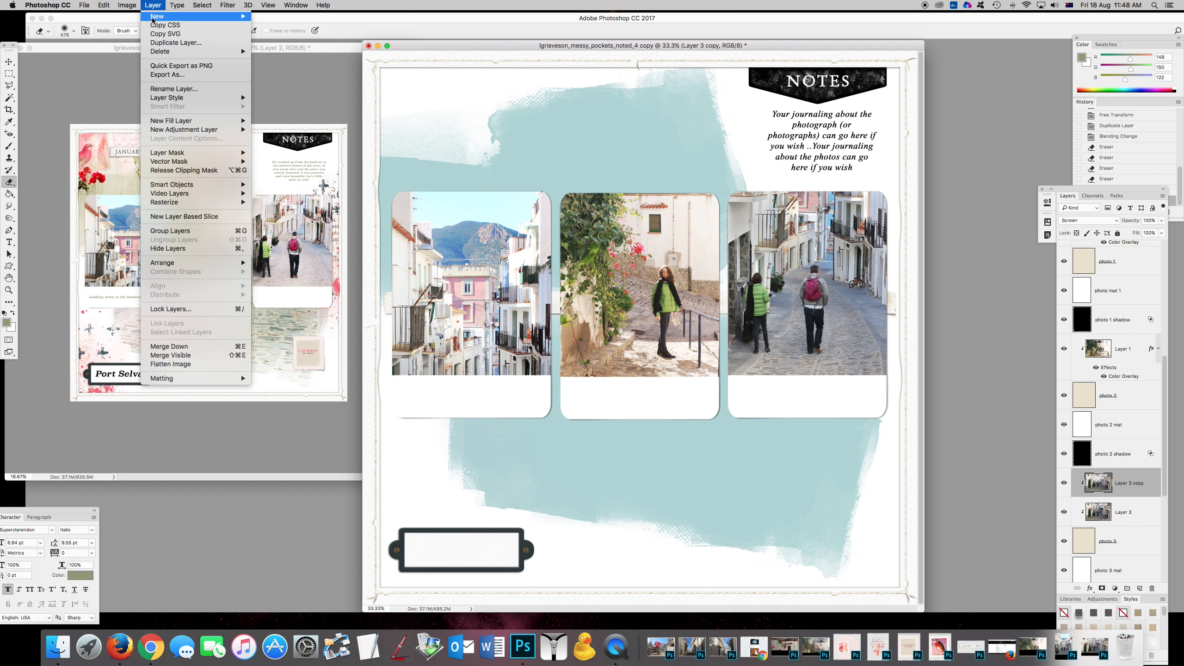
{"action": "left_click", "coordinate": [178, 347]}
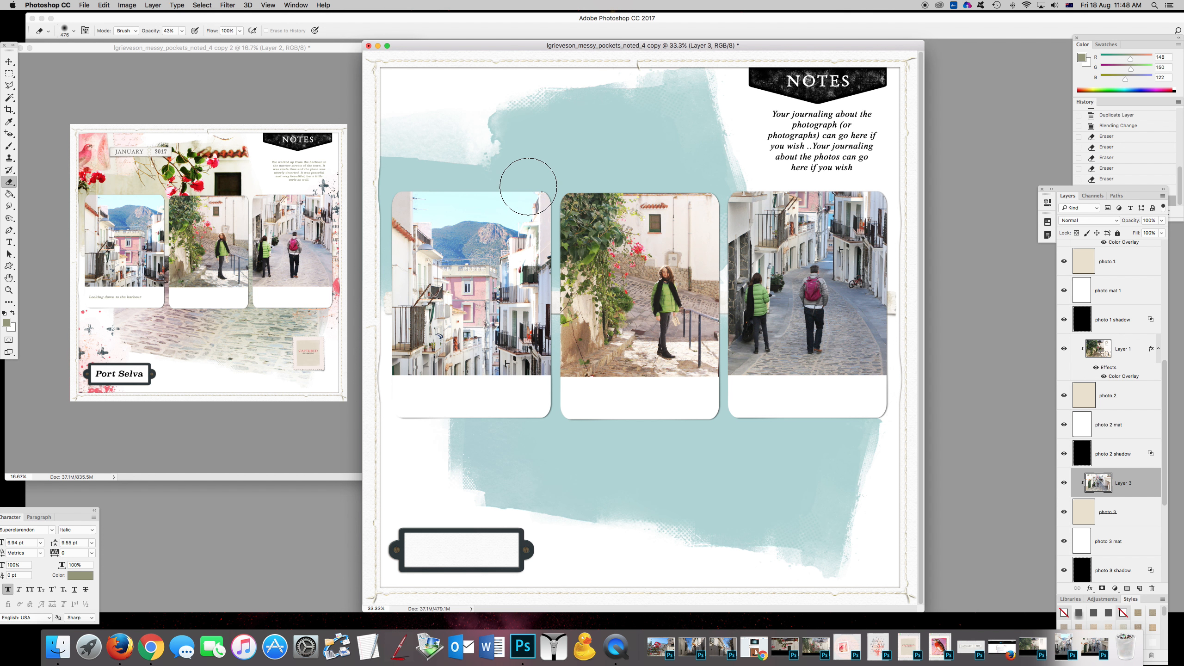
Duplicate the third pocket's photo layer, set the copy to Soft Light at 30% opacity, and merge it down.
{"action": "left_click", "coordinate": [152, 5]}
{"action": "left_click", "coordinate": [173, 43]}
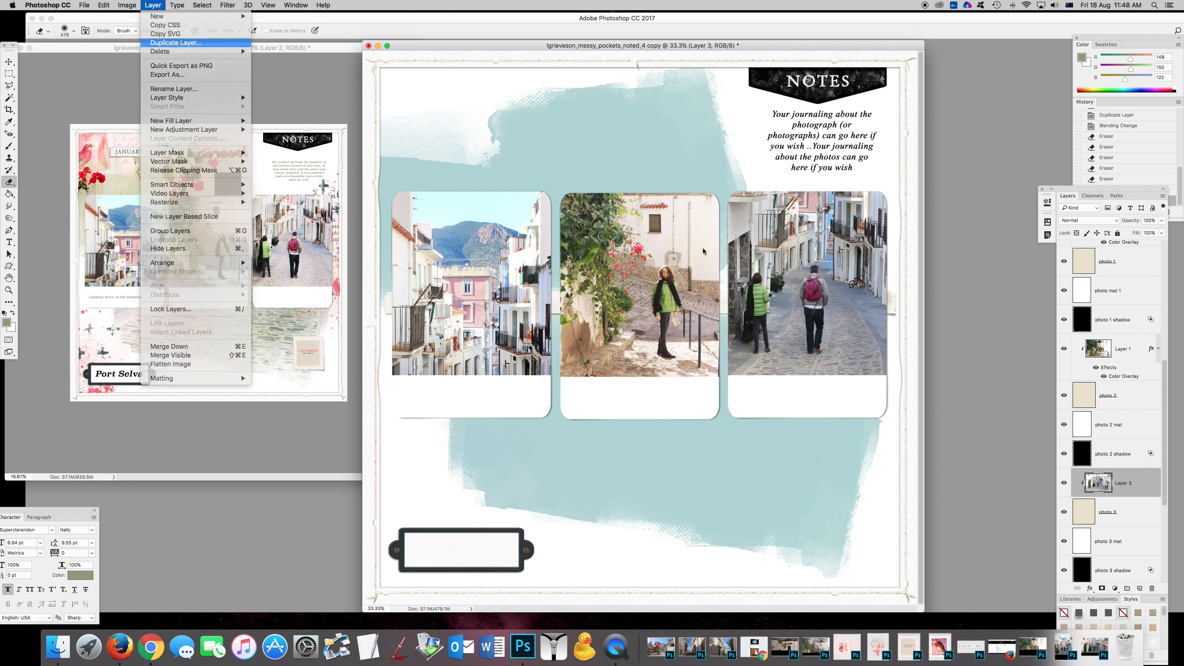
{"action": "left_click", "coordinate": [673, 285]}
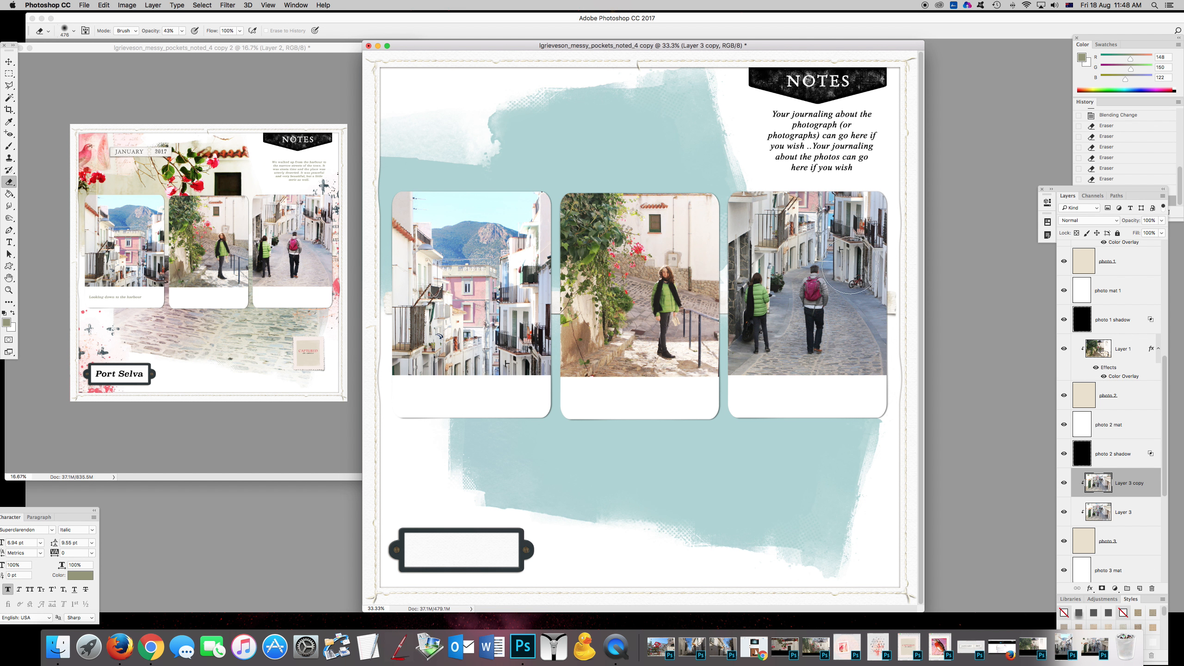
{"action": "left_click", "coordinate": [1115, 222]}
{"action": "left_click", "coordinate": [1086, 326]}
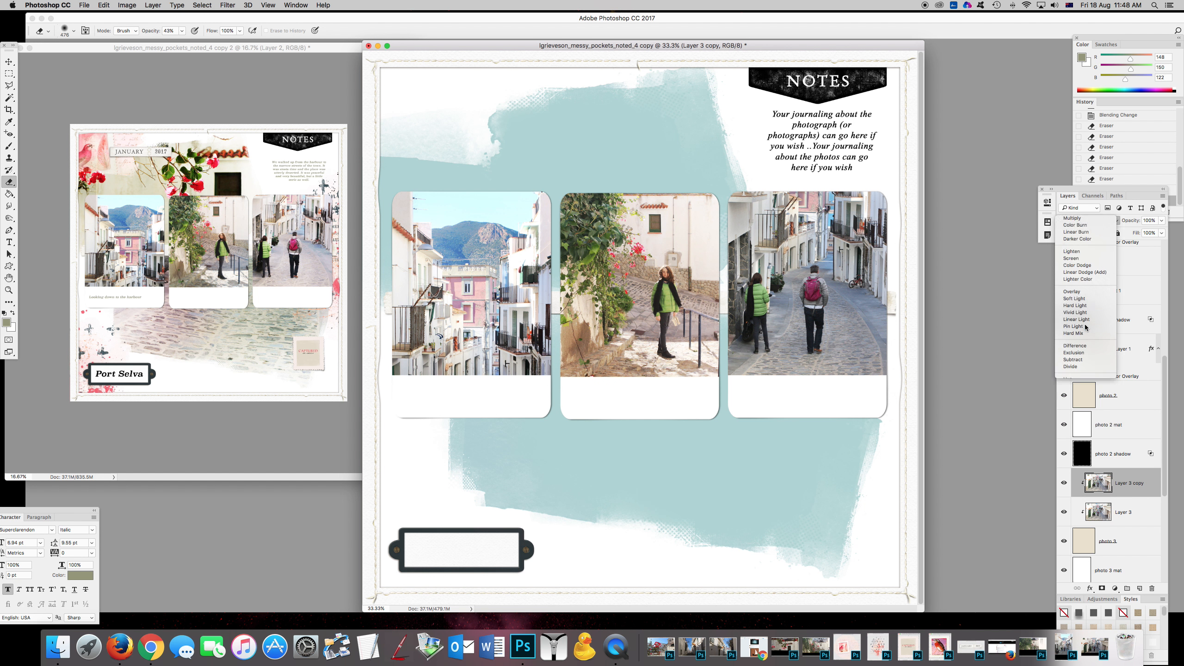
{"action": "left_click", "coordinate": [1162, 220]}
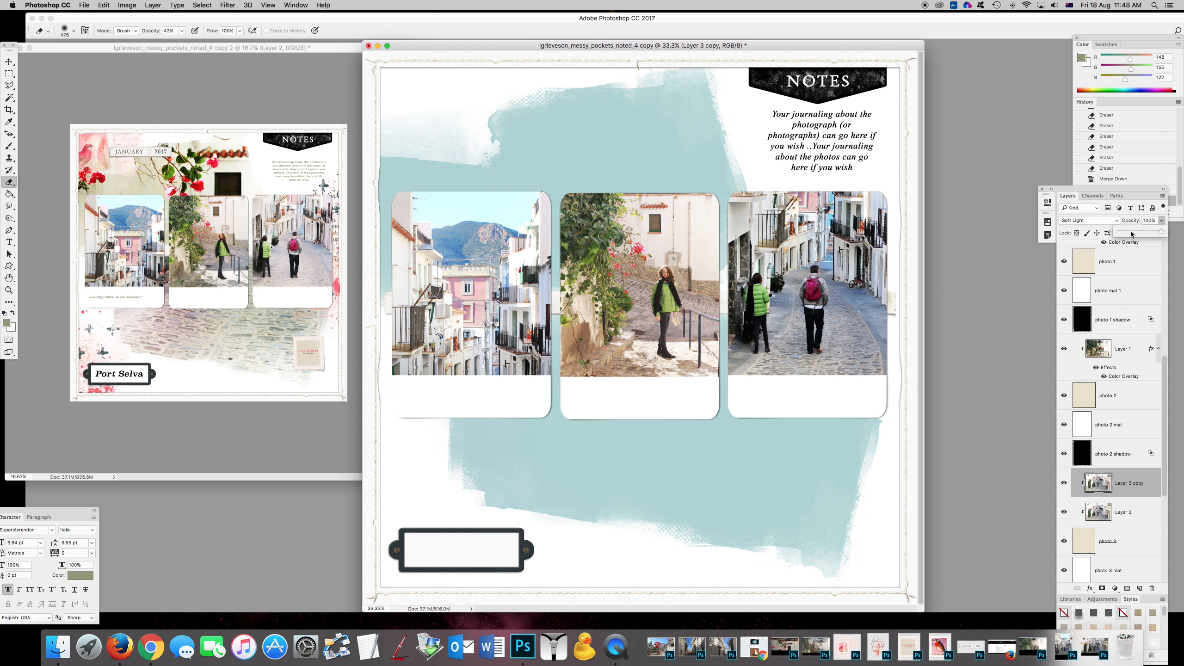
{"action": "left_click_drag", "start_coordinate": [1130, 233], "coordinate": [1128, 233]}
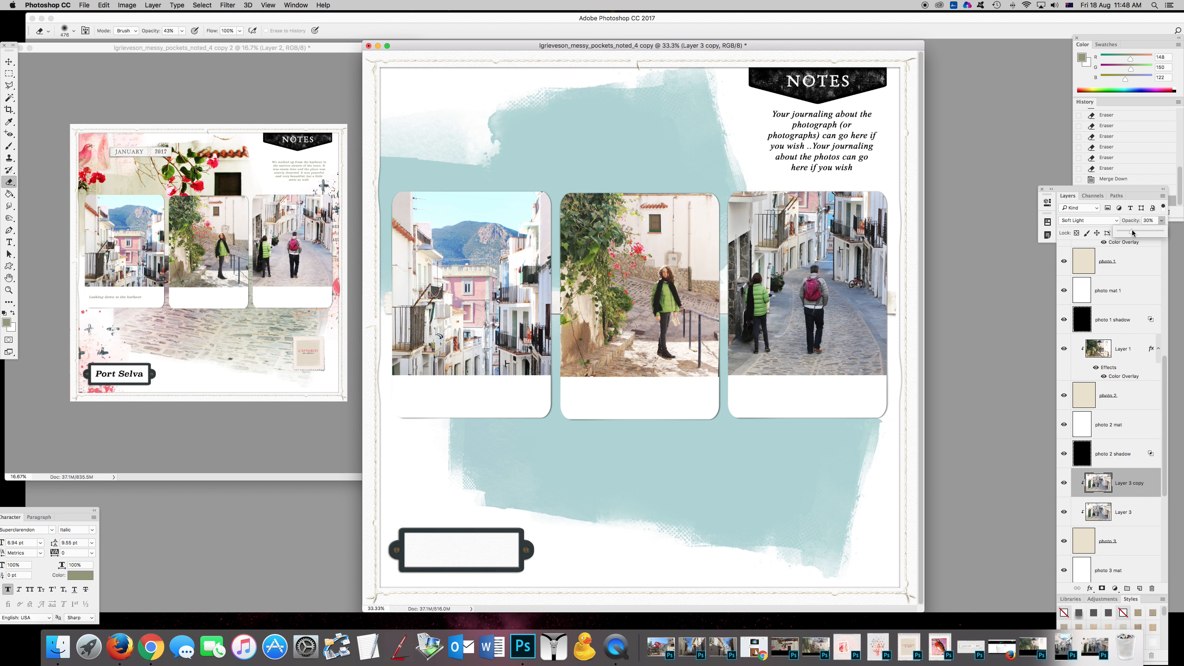
{"action": "left_click", "coordinate": [146, 7]}
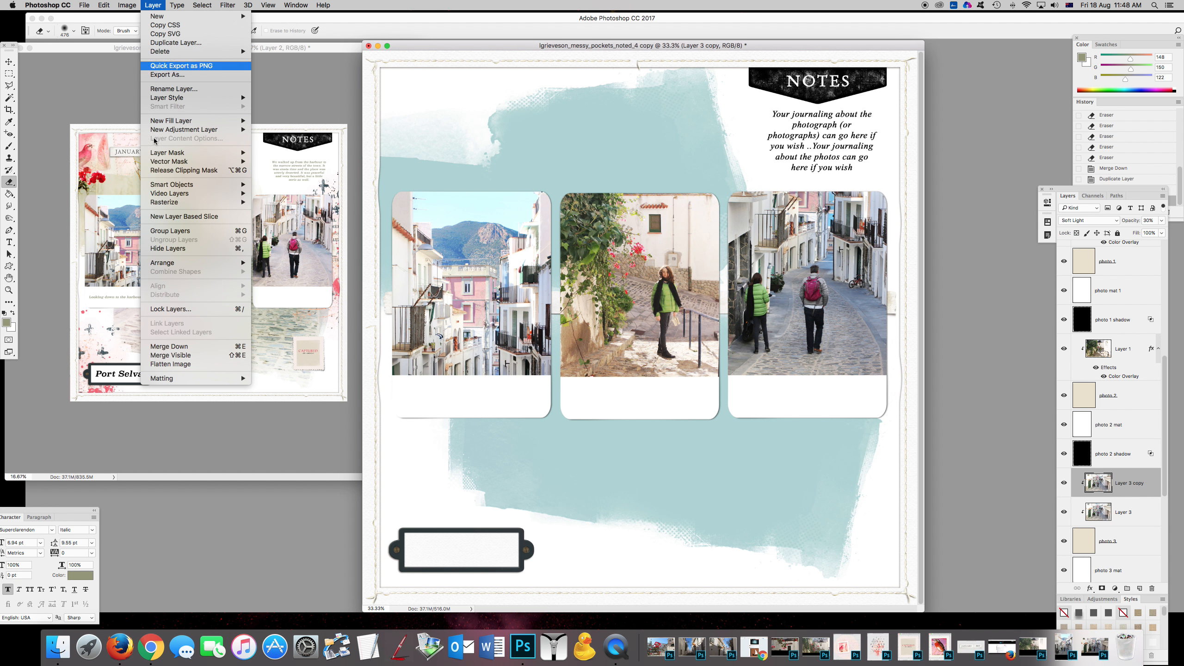
{"action": "left_click", "coordinate": [187, 348]}
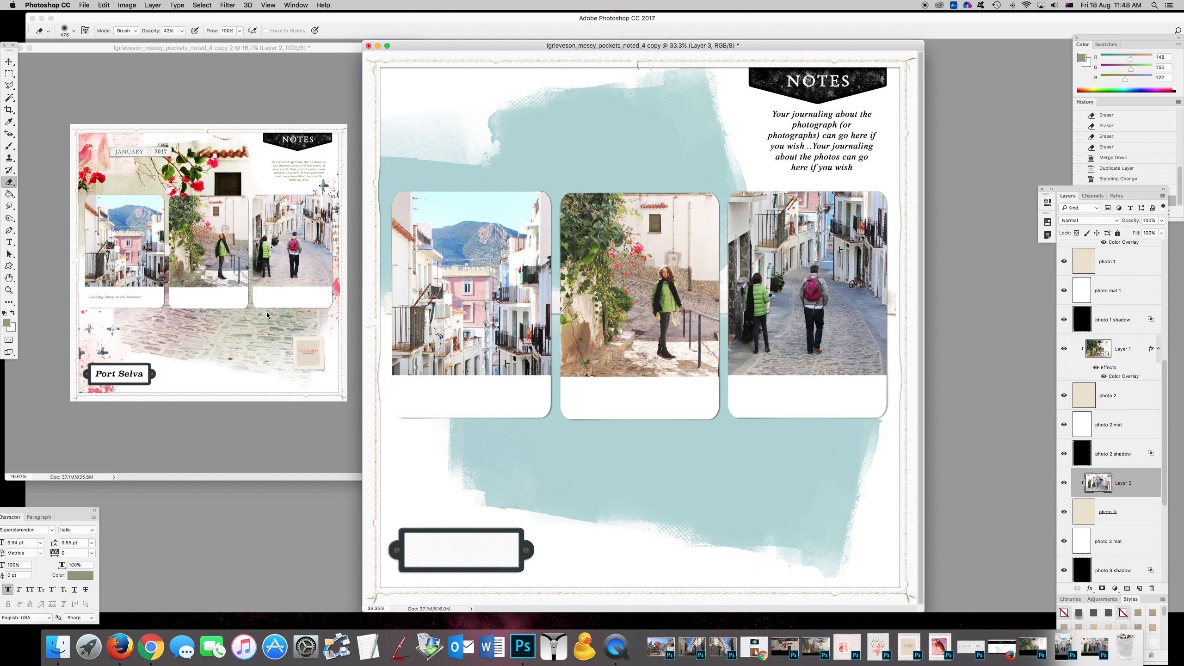
Dodge the walkers and the cobbled street in the third pocket's photo, and burn the buildings along its upper part.
{"action": "left_click_drag", "start_coordinate": [9, 218], "coordinate": [42, 217]}
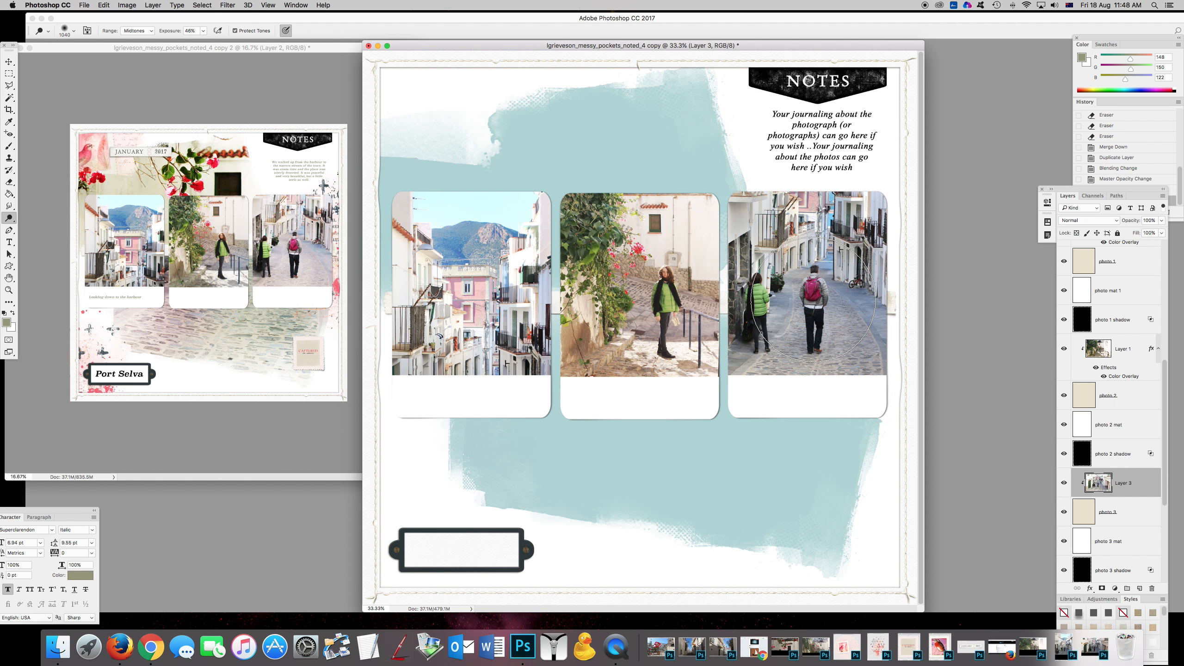
{"action": "left_click", "coordinate": [765, 309]}
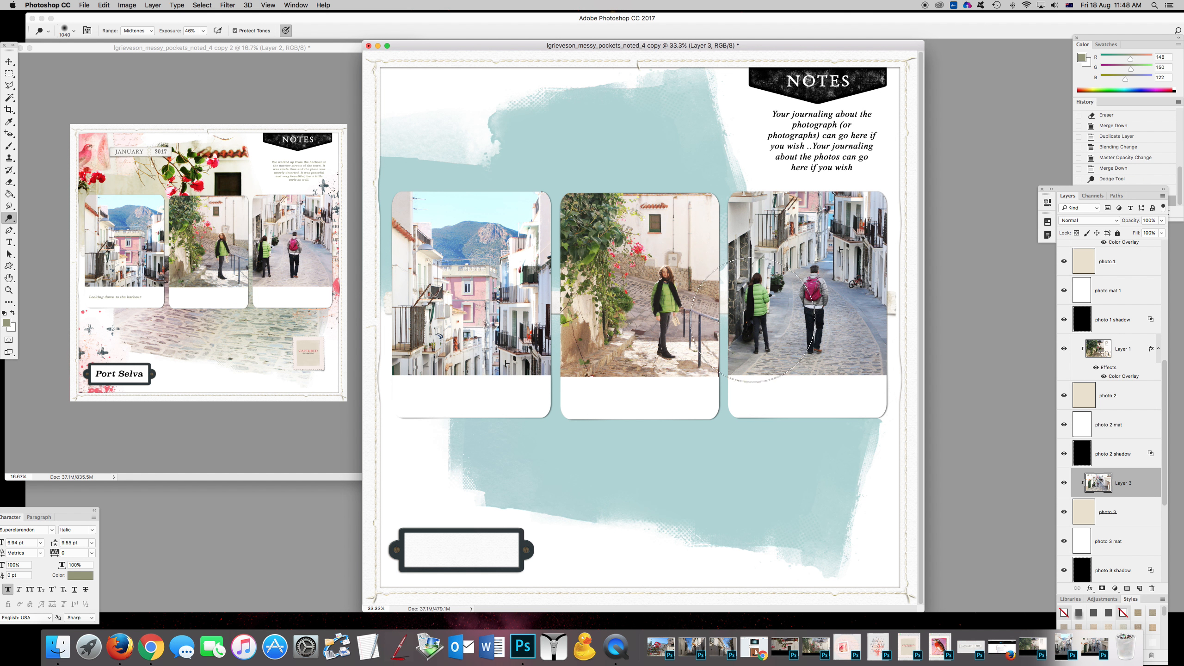
{"action": "left_click", "coordinate": [874, 274]}
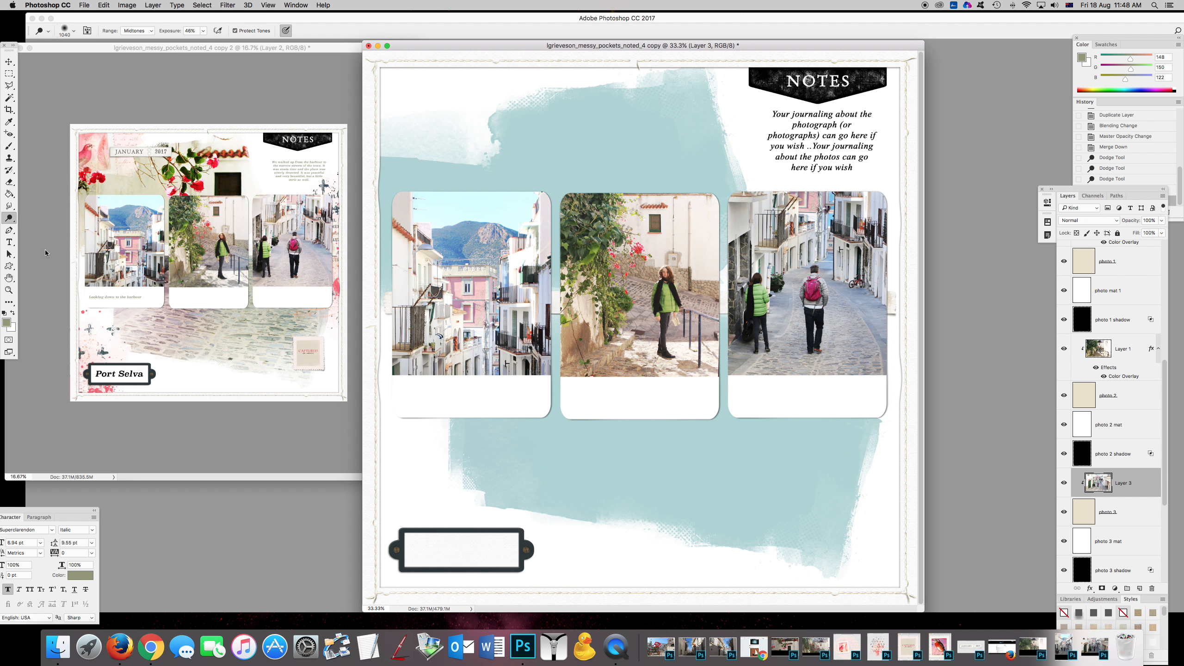
{"action": "right_click", "coordinate": [9, 218]}
{"action": "left_click", "coordinate": [37, 227]}
{"action": "mouse_move", "coordinate": [808, 213]}
{"action": "left_mouse_down"}
{"action": "mouse_move", "coordinate": [659, 235]}
{"action": "mouse_move", "coordinate": [748, 226]}
{"action": "left_mouse_up"}
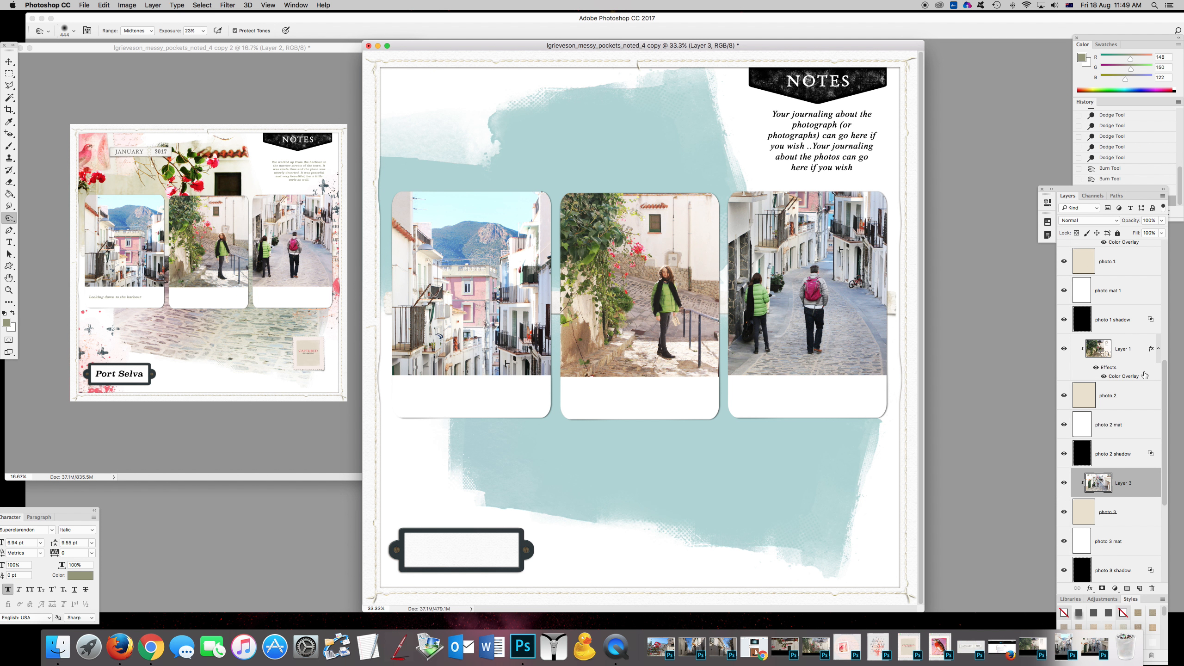
Copy the Color Overlay effect from the finished Port Selva layout's third photo onto the template's third pocket photo.
{"action": "left_click", "coordinate": [9, 61]}
{"action": "left_click", "coordinate": [263, 175]}
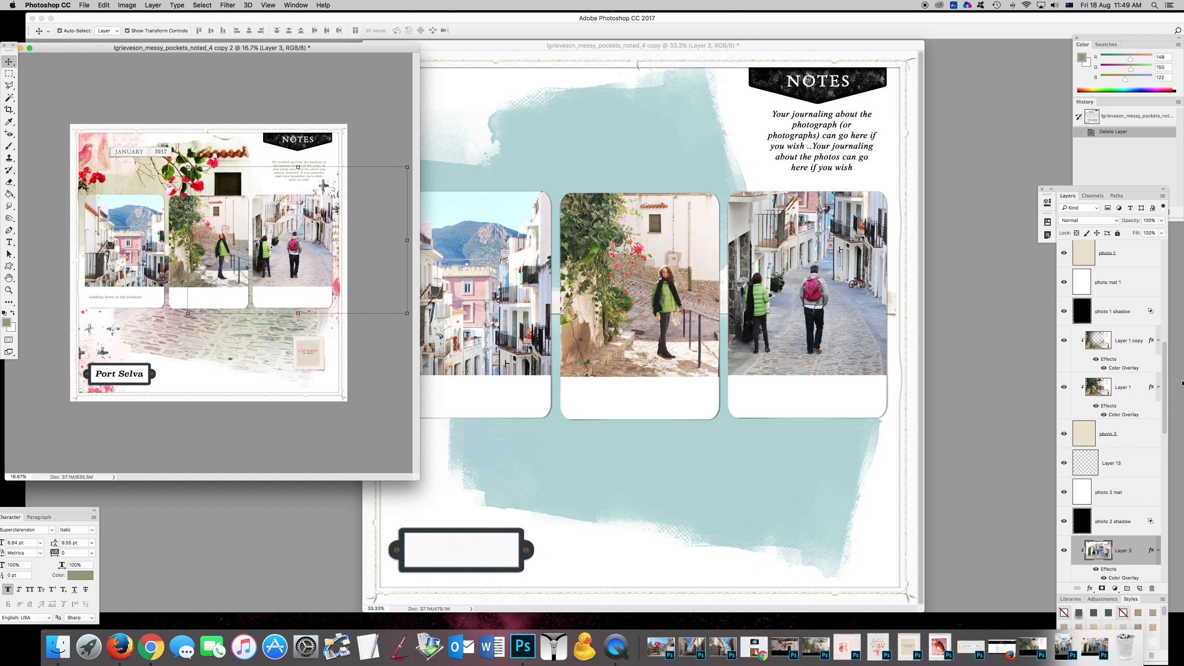
{"action": "scroll", "coordinate": [1121, 490], "scroll_direction": "down", "scroll_amount": 3}
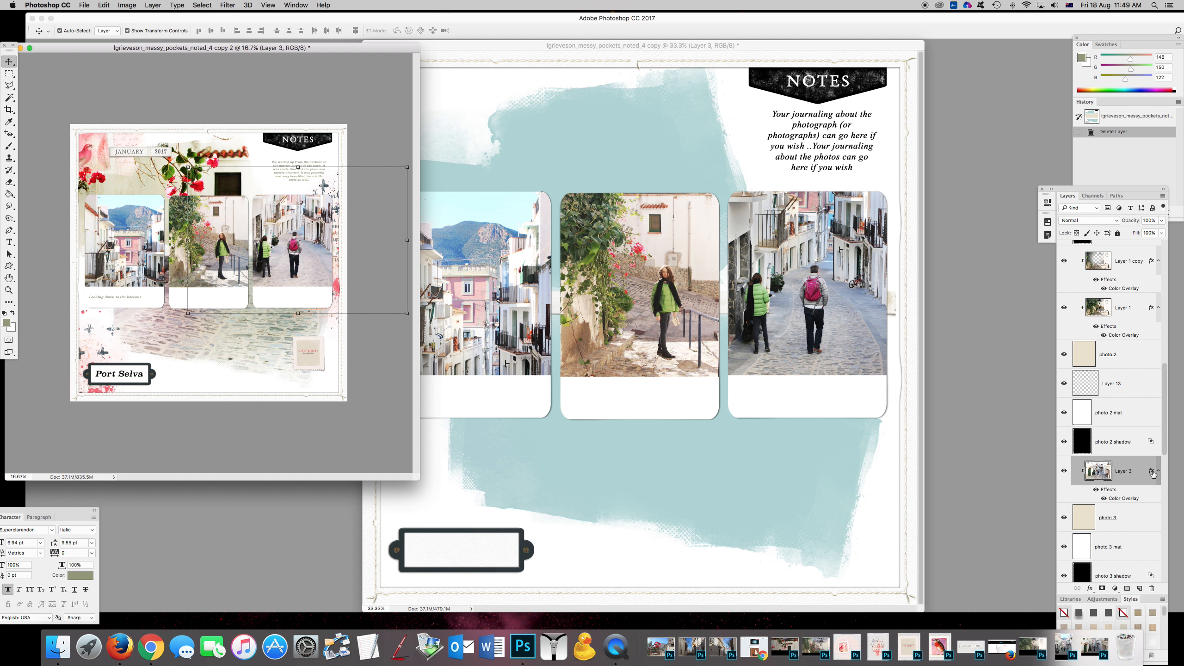
{"action": "left_click", "coordinate": [845, 304]}
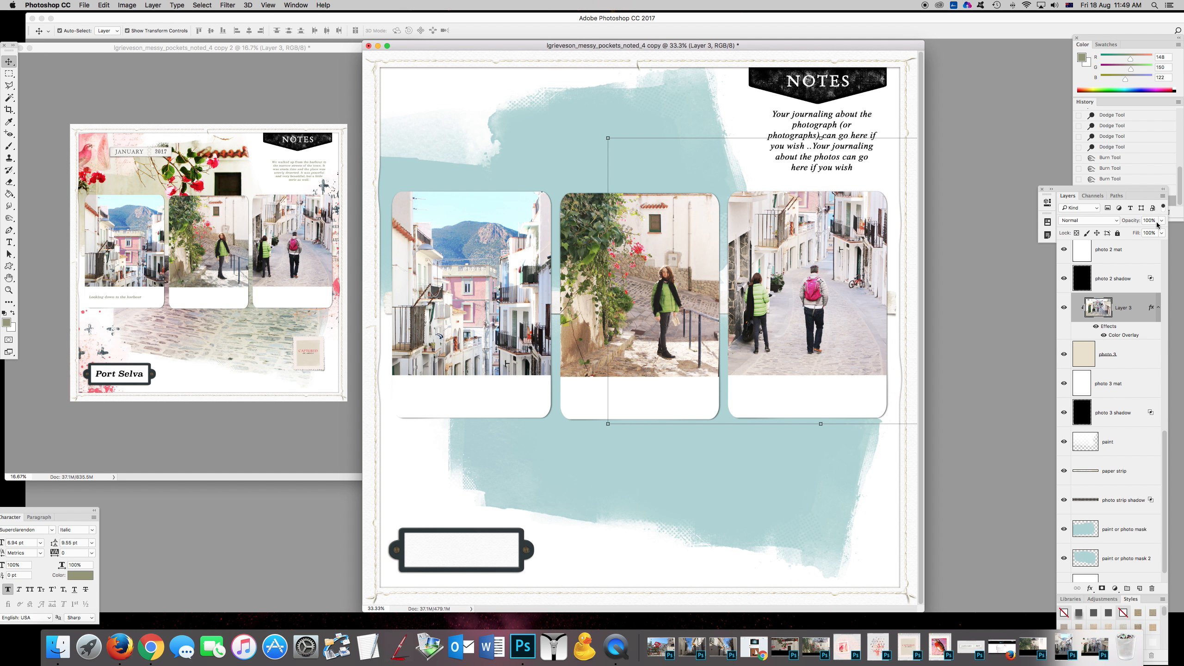
Set the third pocket photo's Color Overlay opacity to 32%.
{"action": "double_click", "coordinate": [1122, 336]}
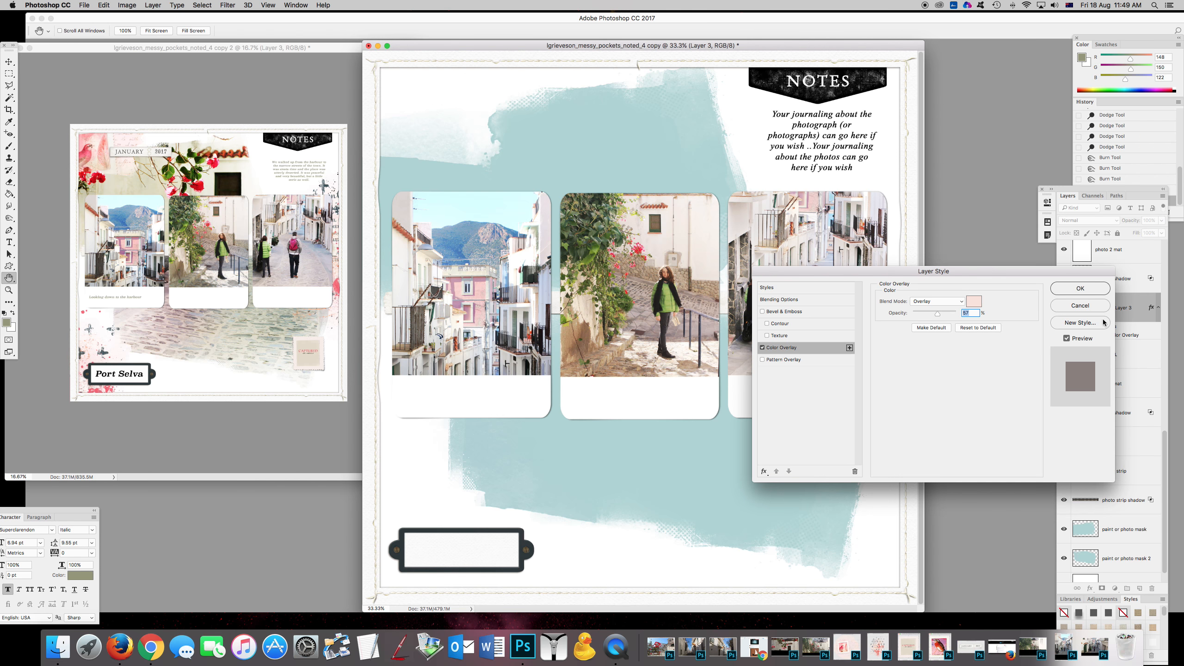
{"action": "left_click_drag", "start_coordinate": [937, 314], "coordinate": [928, 316]}
{"action": "left_click", "coordinate": [1080, 289]}
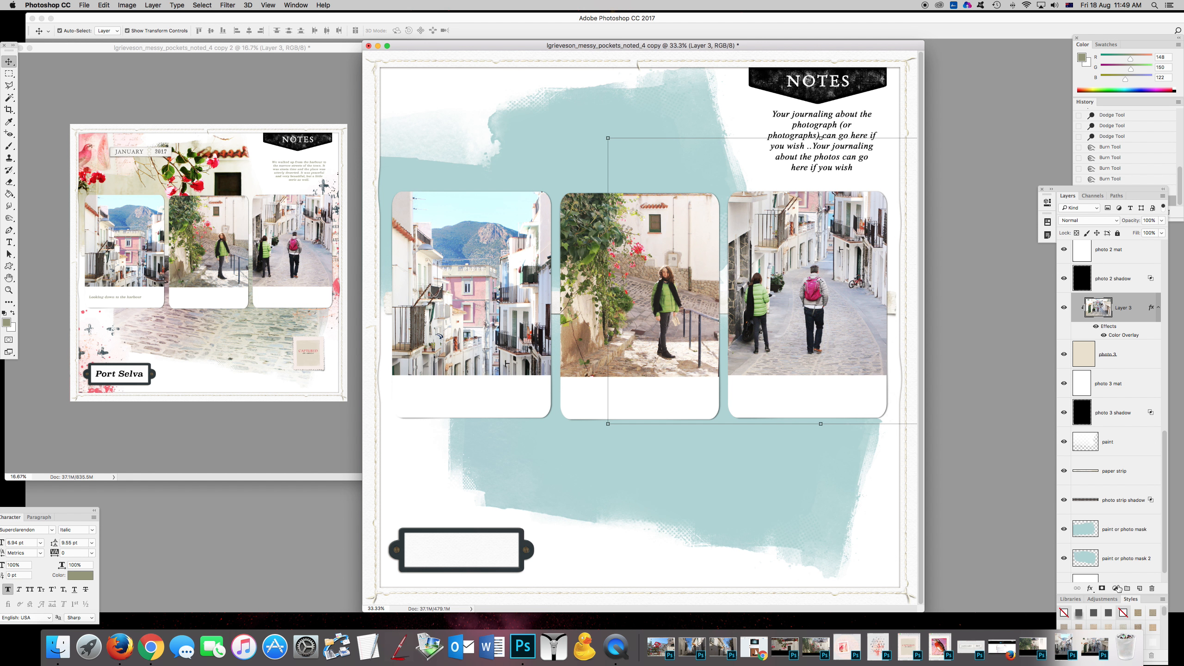
Try dark red, brown, blue, olive and pink Color Overlay colours on the third pocket's photo, and discard the colour changes.
{"action": "left_click", "coordinate": [1090, 589]}
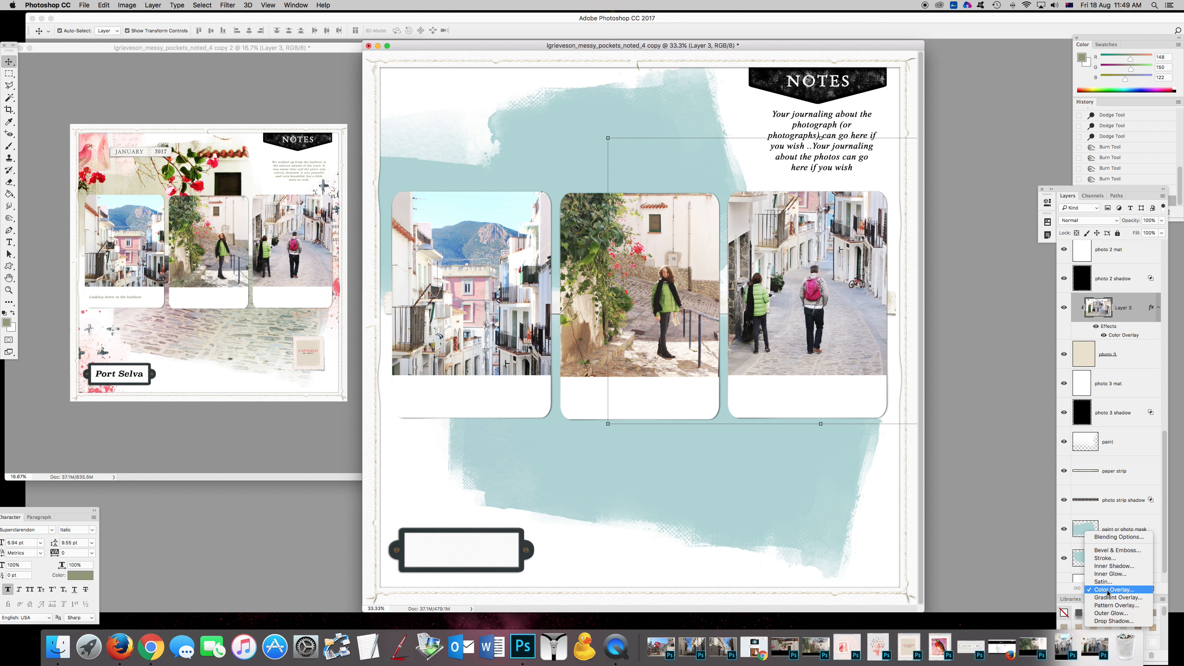
{"action": "left_click", "coordinate": [1114, 589]}
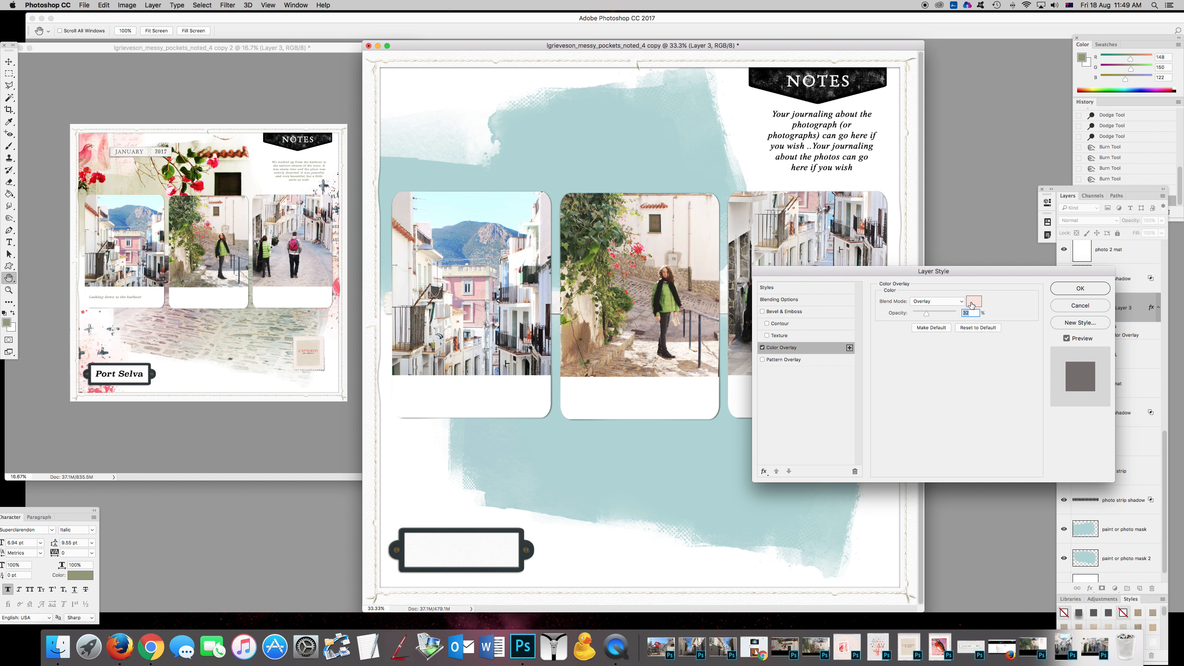
{"action": "left_click_drag", "start_coordinate": [892, 272], "coordinate": [826, 382]}
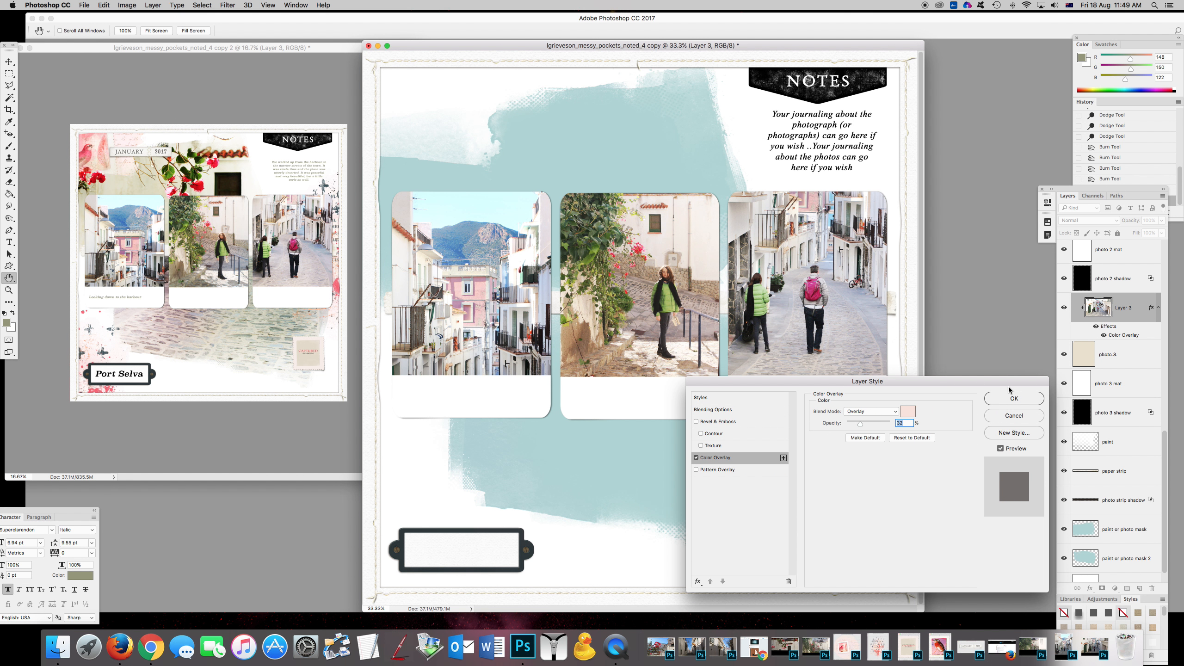
{"action": "left_click", "coordinate": [908, 411]}
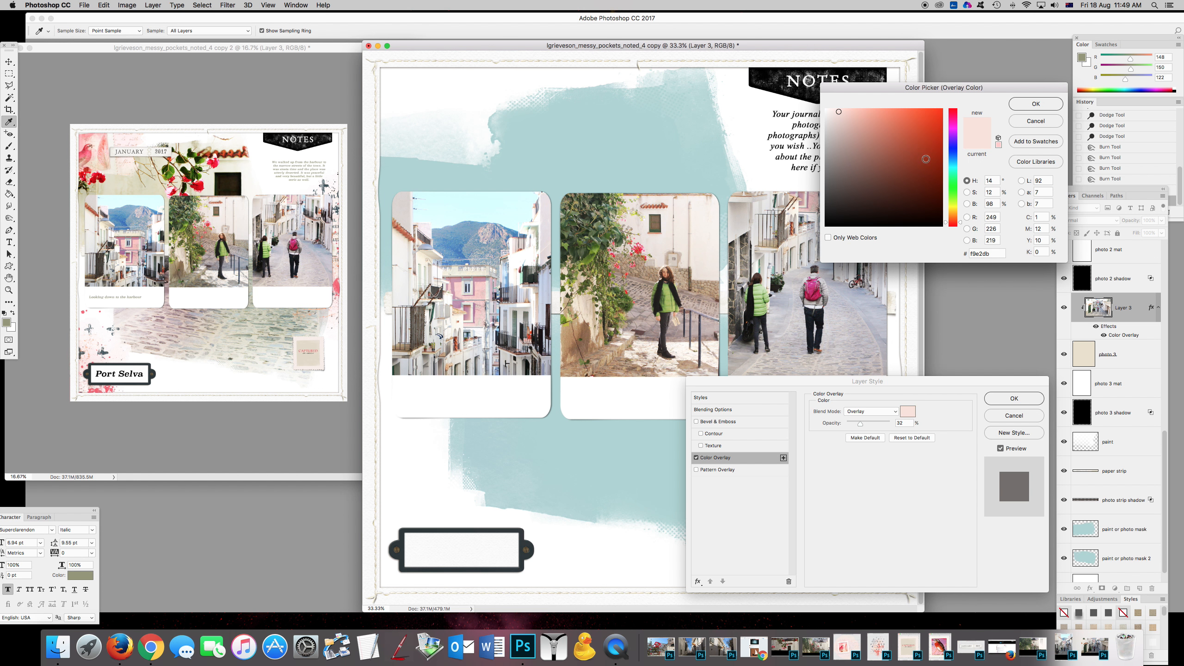
{"action": "left_click", "coordinate": [911, 163]}
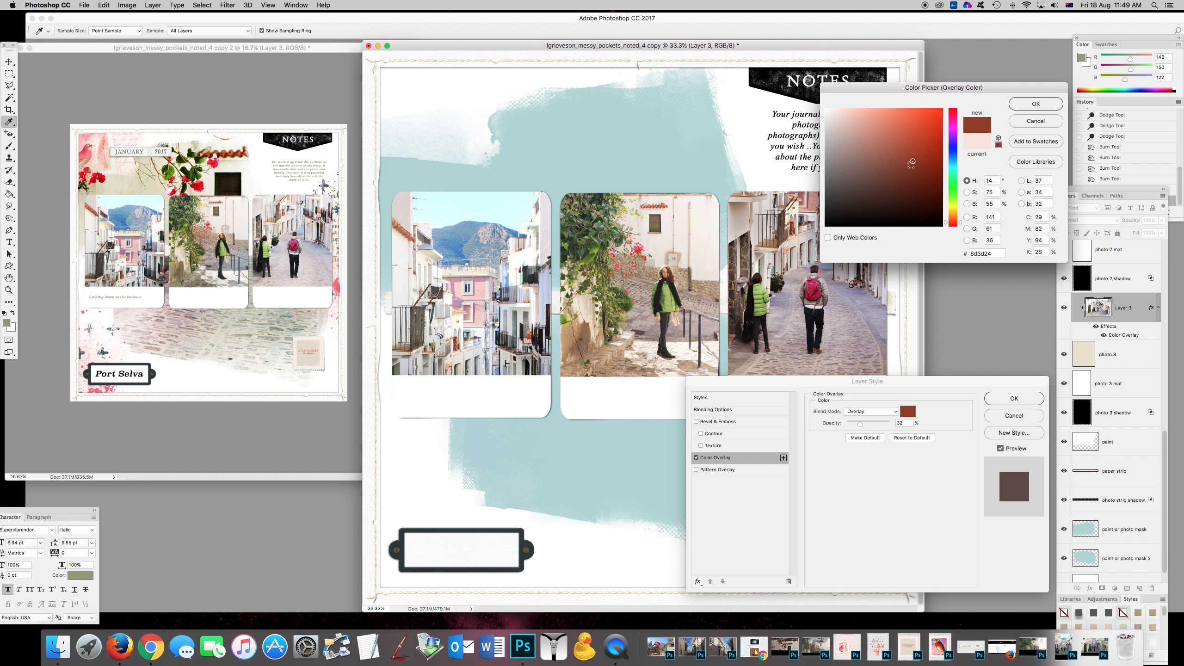
{"action": "left_click", "coordinate": [858, 131]}
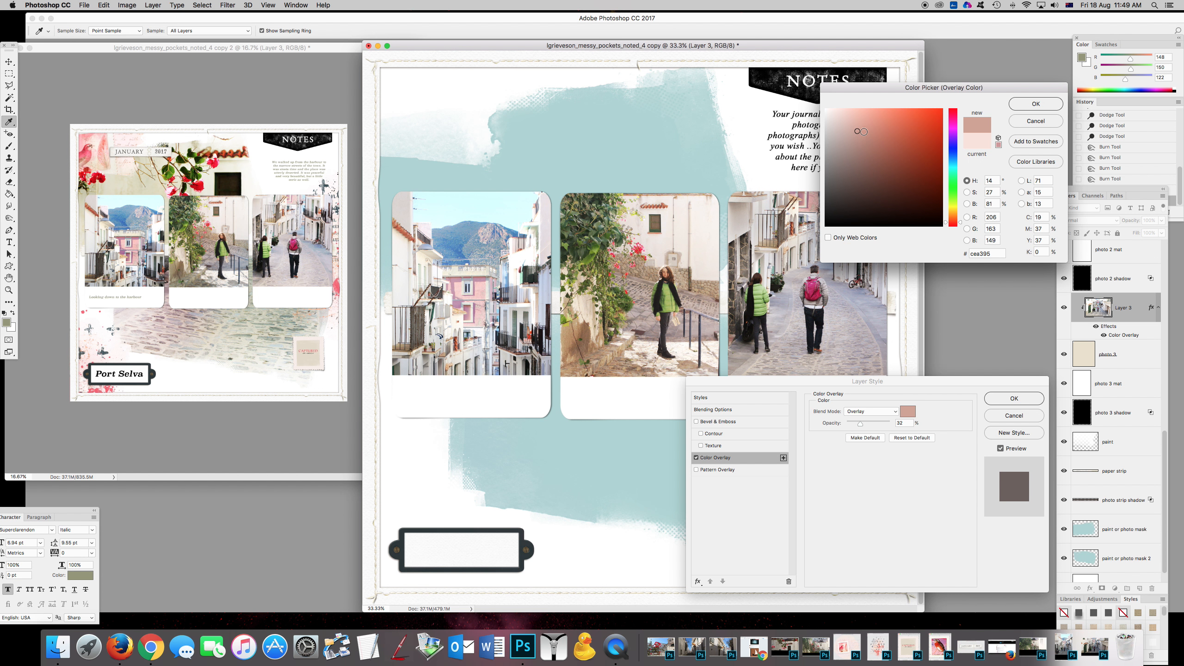
{"action": "left_click", "coordinate": [851, 192]}
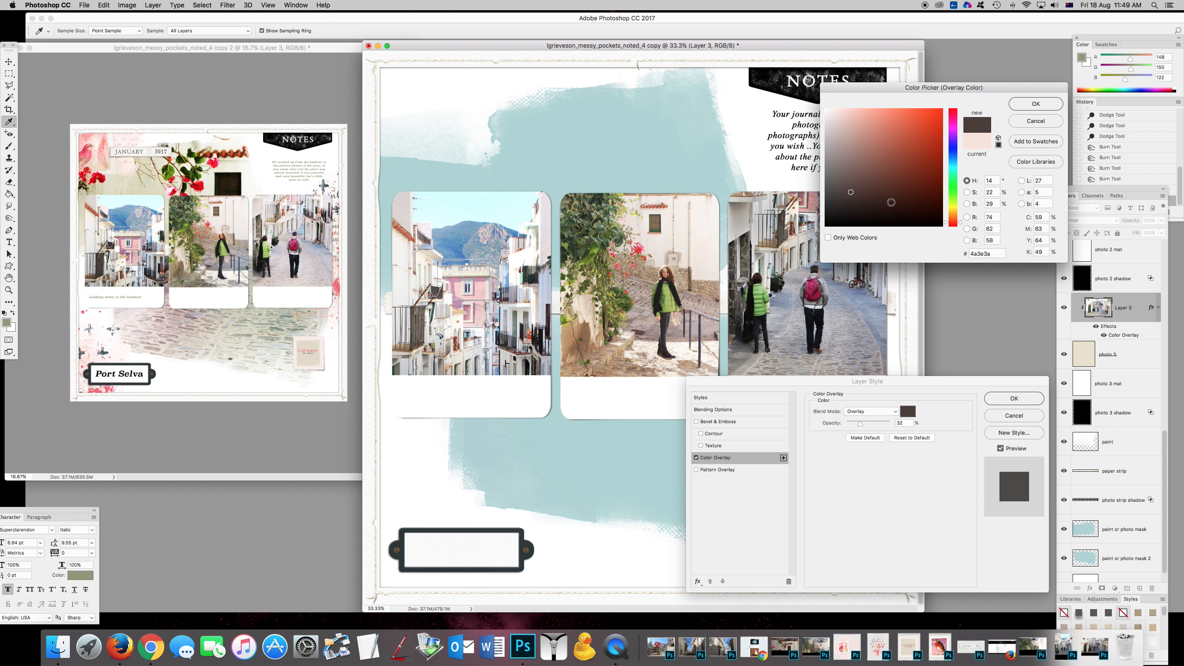
{"action": "left_click", "coordinate": [891, 202]}
{"action": "left_click", "coordinate": [952, 147]}
{"action": "left_click", "coordinate": [898, 131]}
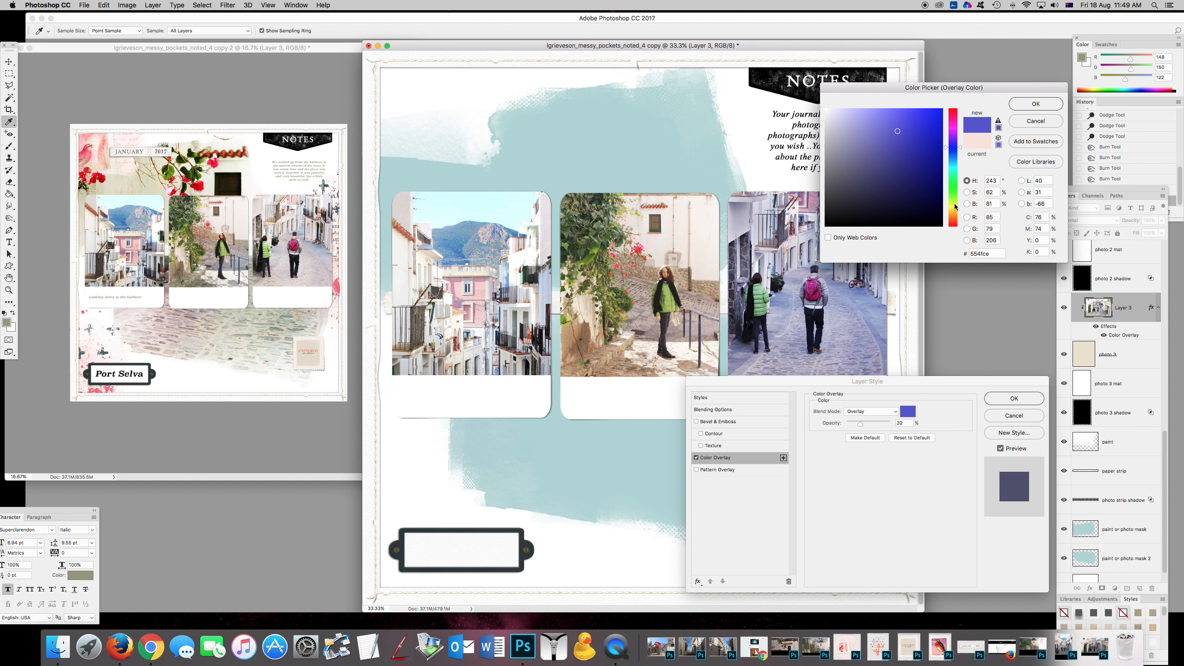
{"action": "left_click", "coordinate": [955, 207]}
{"action": "left_click", "coordinate": [907, 185]}
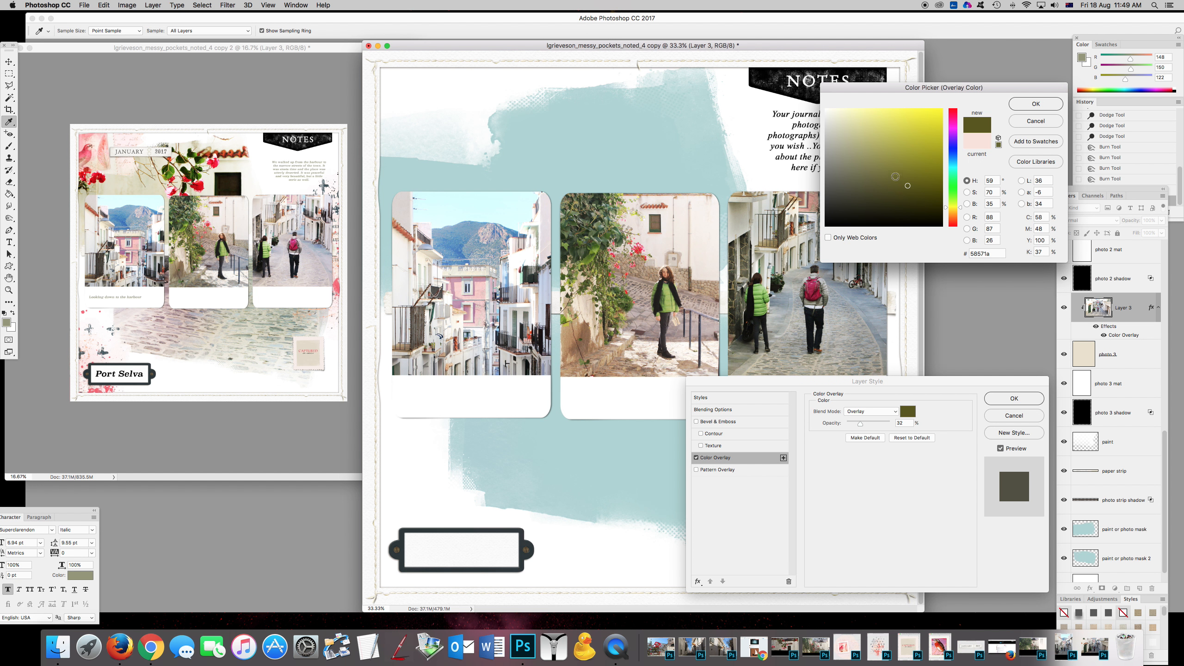
{"action": "left_click", "coordinate": [879, 168]}
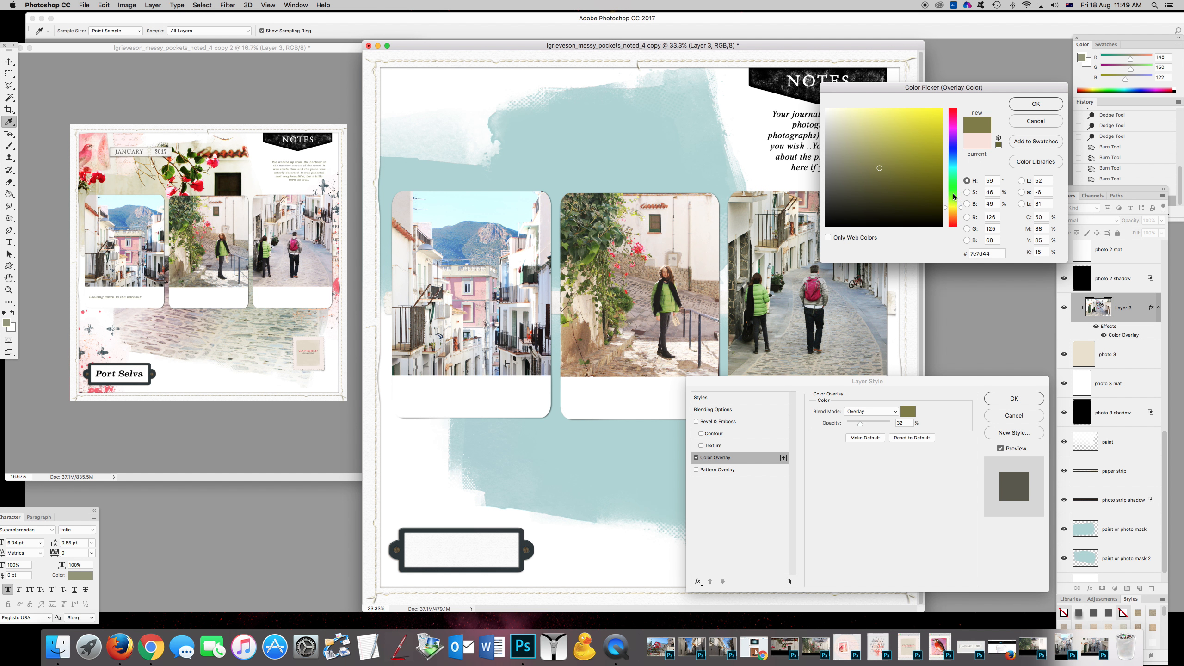
{"action": "left_click_drag", "start_coordinate": [954, 130], "coordinate": [953, 120]}
{"action": "left_click", "coordinate": [885, 147]}
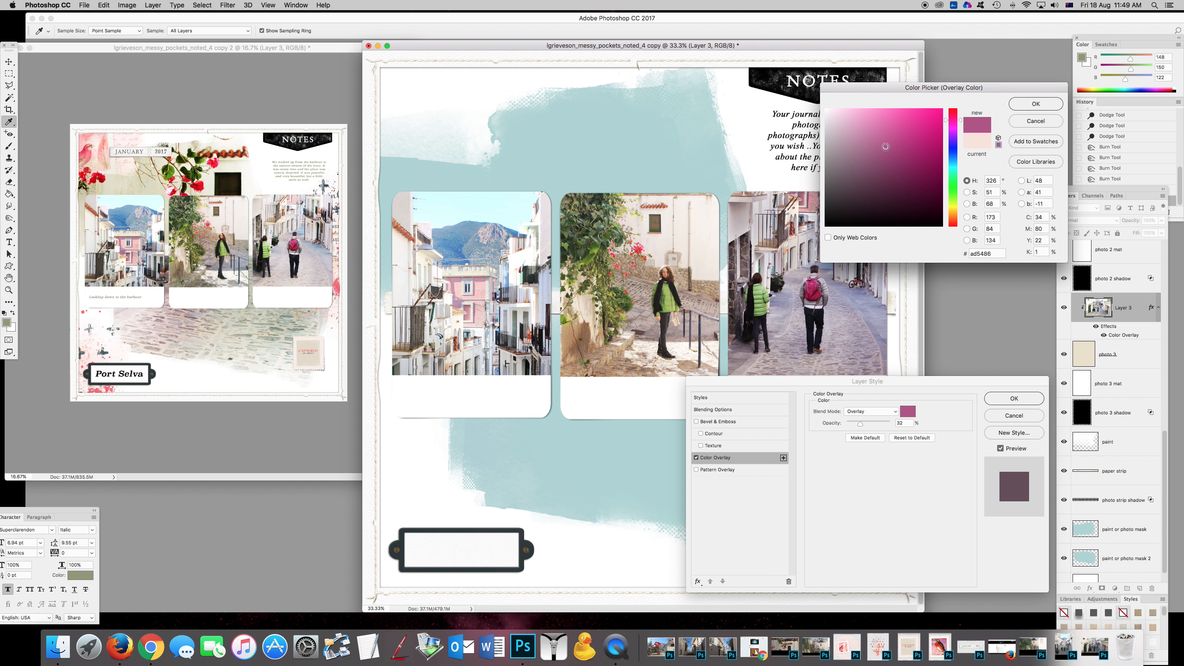
{"action": "left_click", "coordinate": [855, 154]}
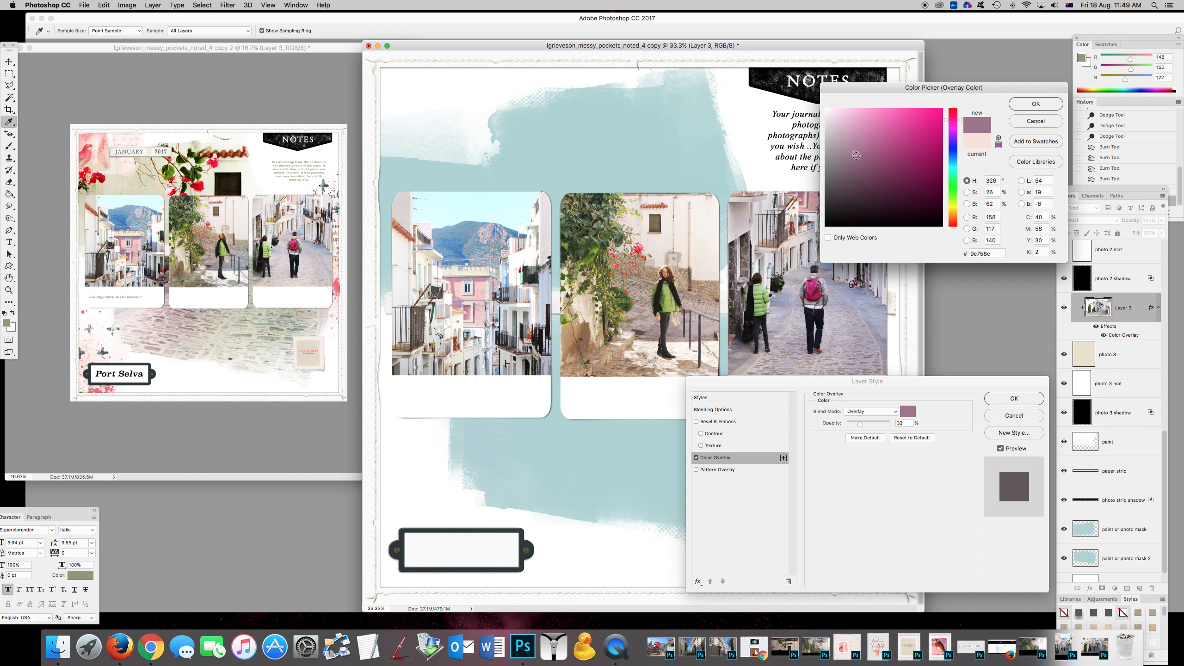
{"action": "left_click", "coordinate": [1026, 122]}
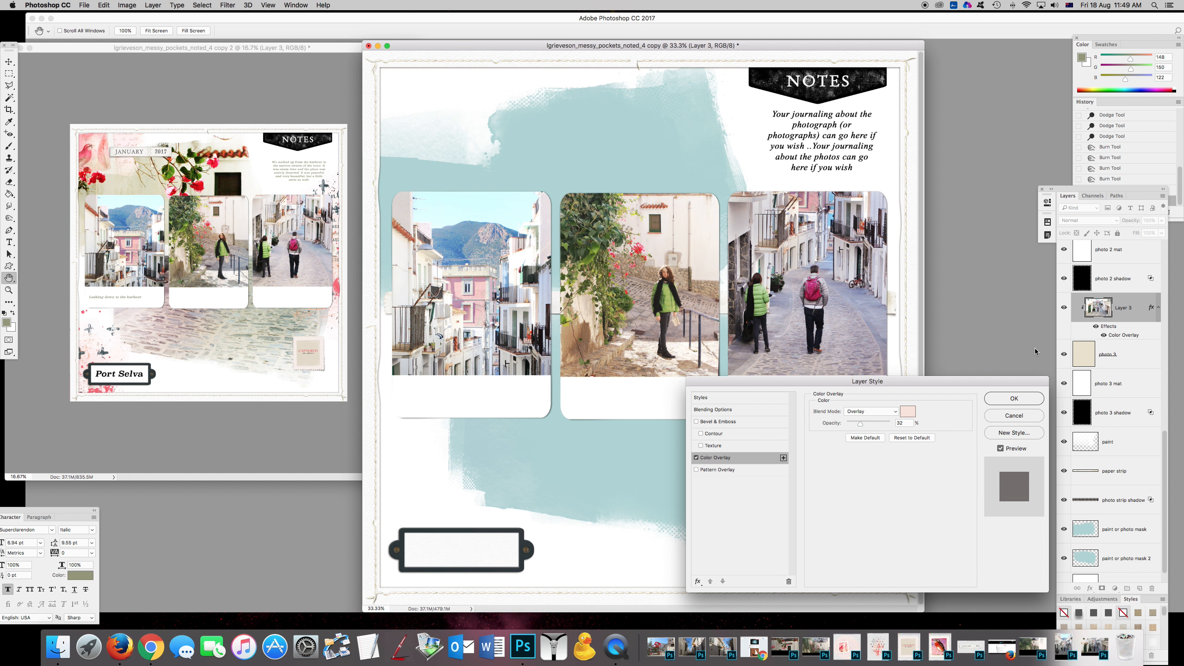
{"action": "left_click", "coordinate": [1013, 397]}
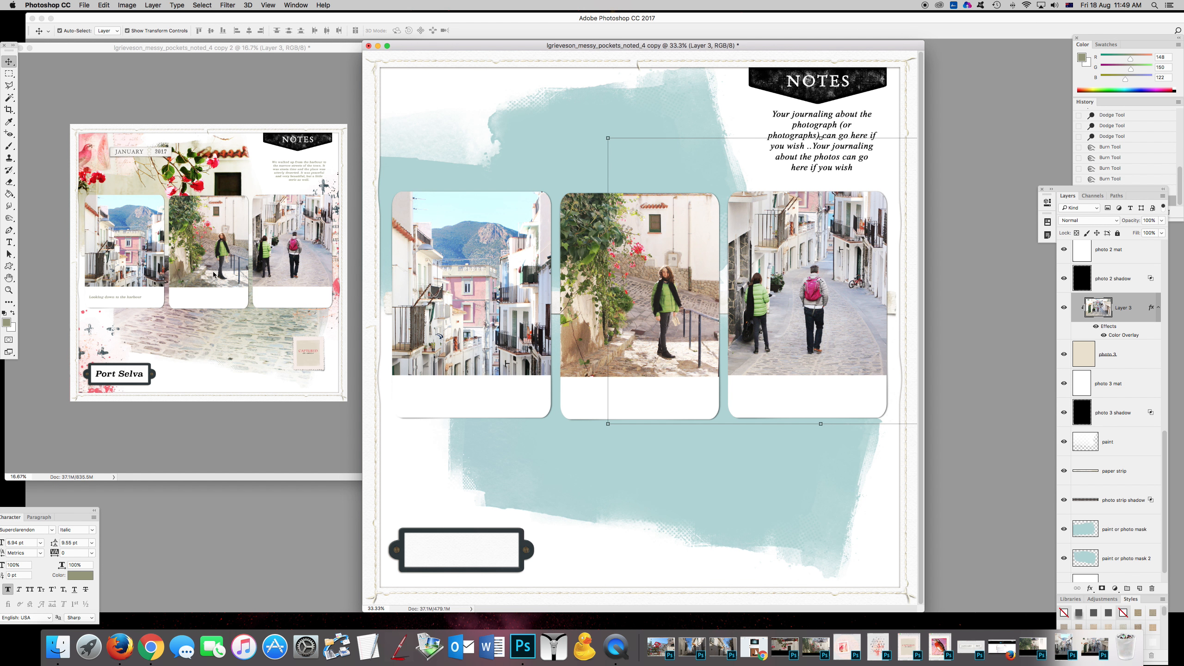
Burn the cobbled street and the building fronts around the walkers in the third pocket's photo.
{"action": "left_click", "coordinate": [9, 218]}
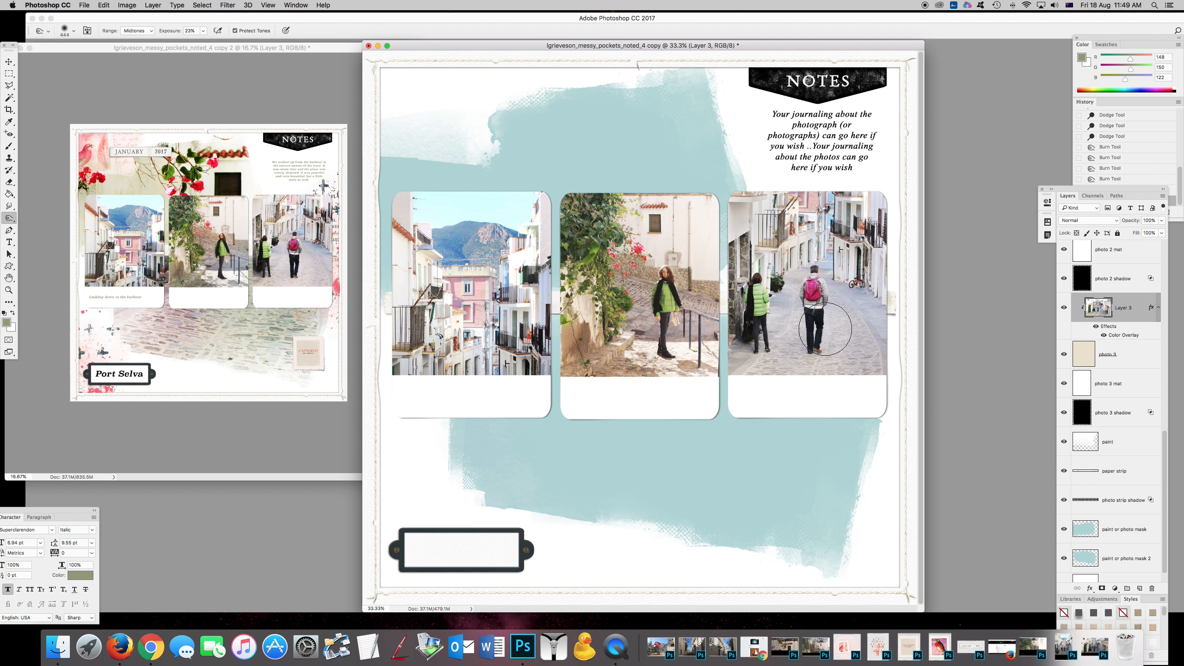
{"action": "mouse_move", "coordinate": [846, 333]}
{"action": "left_mouse_down"}
{"action": "mouse_move", "coordinate": [880, 363]}
{"action": "mouse_move", "coordinate": [748, 371]}
{"action": "left_mouse_up"}
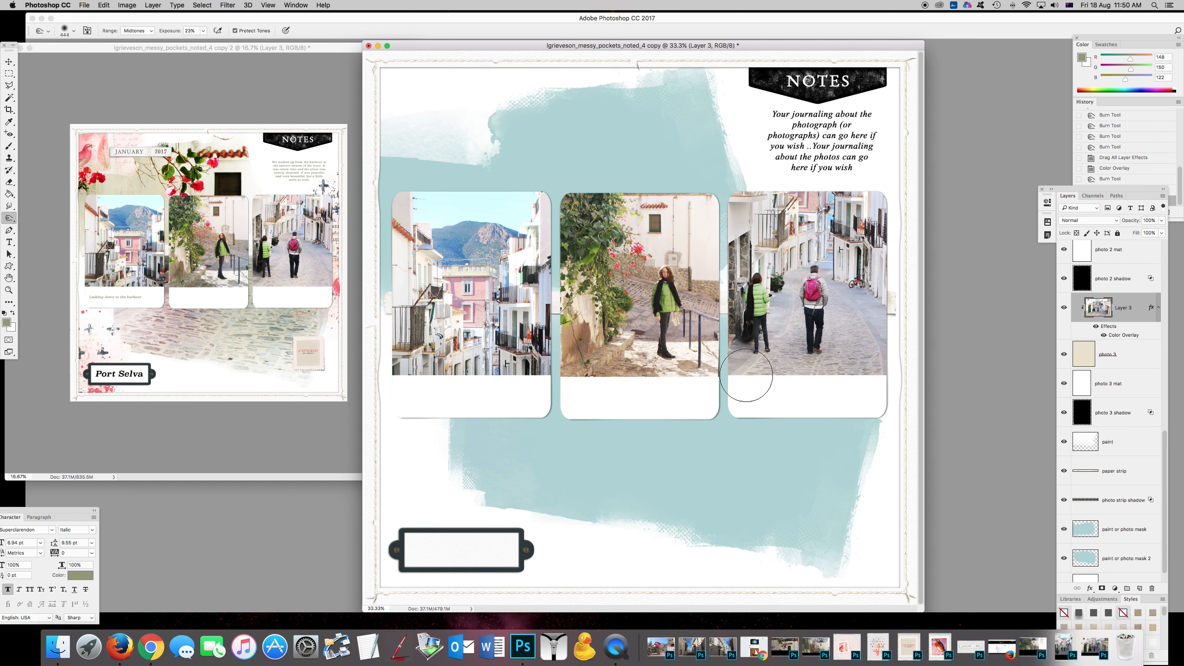
{"action": "mouse_move", "coordinate": [820, 321]}
{"action": "left_mouse_down"}
{"action": "mouse_move", "coordinate": [876, 310]}
{"action": "mouse_move", "coordinate": [879, 246]}
{"action": "mouse_move", "coordinate": [774, 244]}
{"action": "left_mouse_up"}
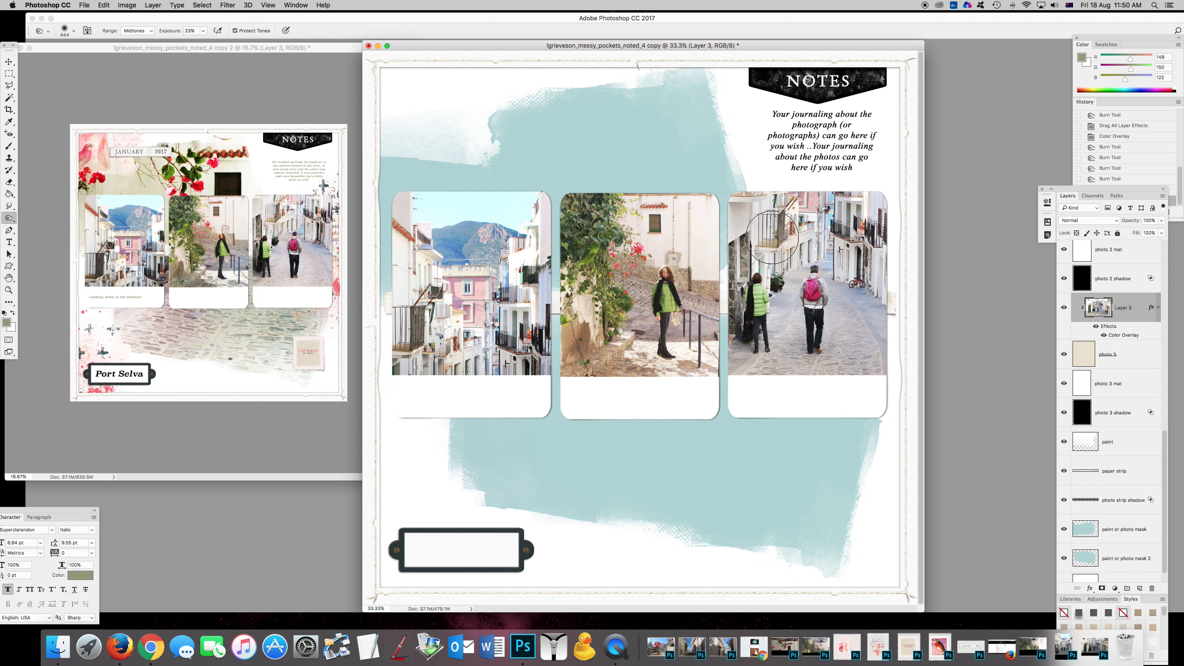
{"action": "left_click", "coordinate": [735, 237]}
{"action": "mouse_move", "coordinate": [851, 297]}
{"action": "left_mouse_down"}
{"action": "mouse_move", "coordinate": [810, 287]}
{"action": "mouse_move", "coordinate": [829, 321]}
{"action": "left_mouse_up"}
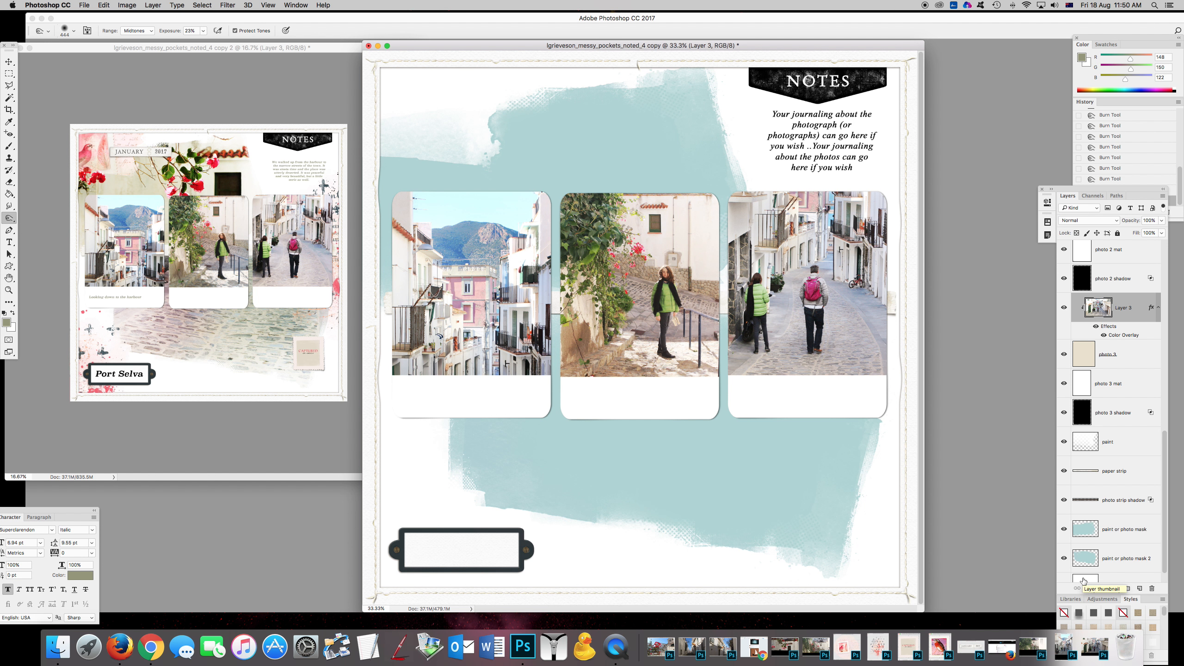
Add the bougainvillea photo IMG_5994.JPG to the template directly above the upper paint or photo mask layer, and minimise the photo's window.
{"action": "left_click", "coordinate": [9, 61]}
{"action": "left_click", "coordinate": [390, 212]}
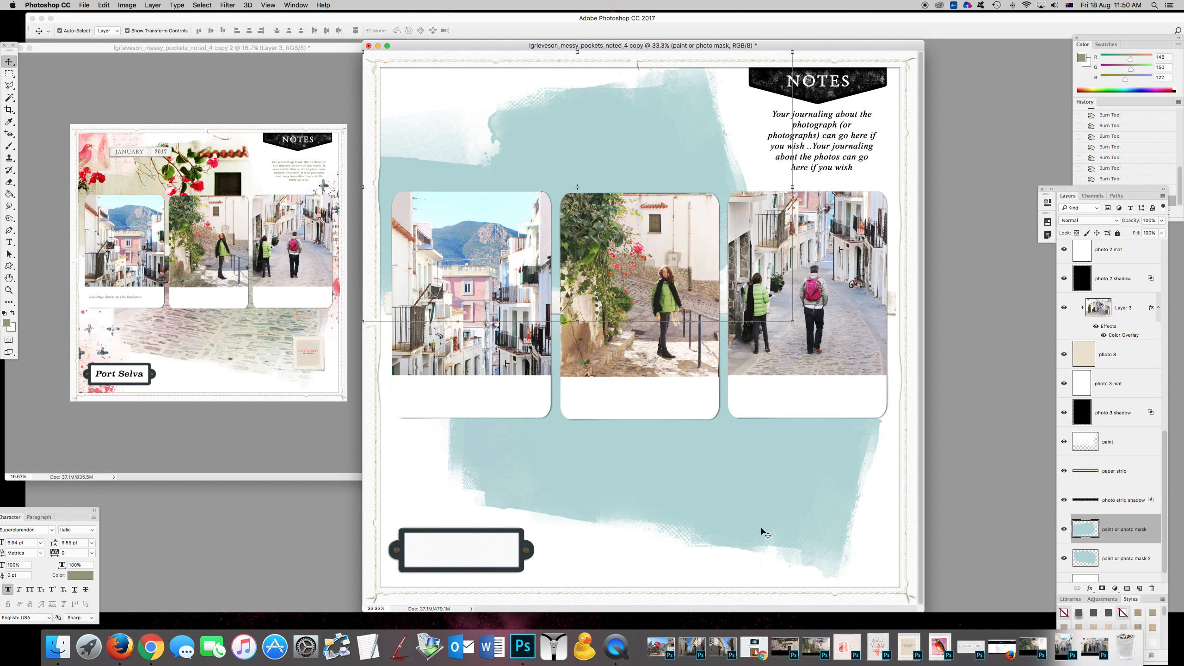
{"action": "left_click", "coordinate": [784, 655]}
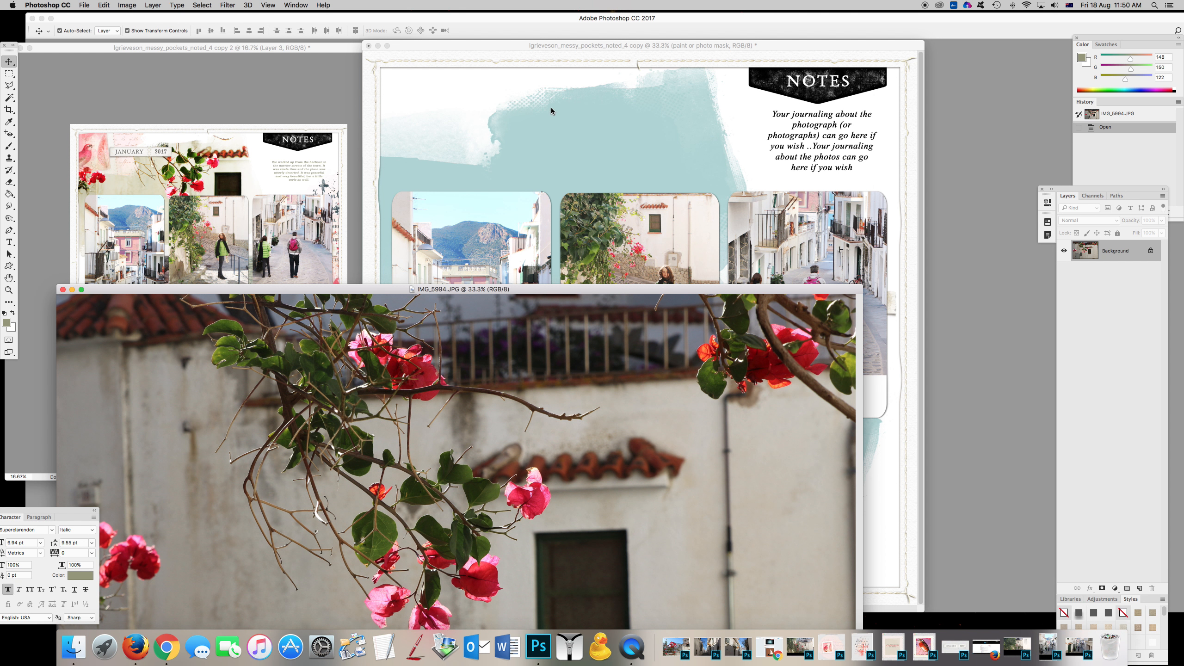
{"action": "left_click", "coordinate": [551, 111]}
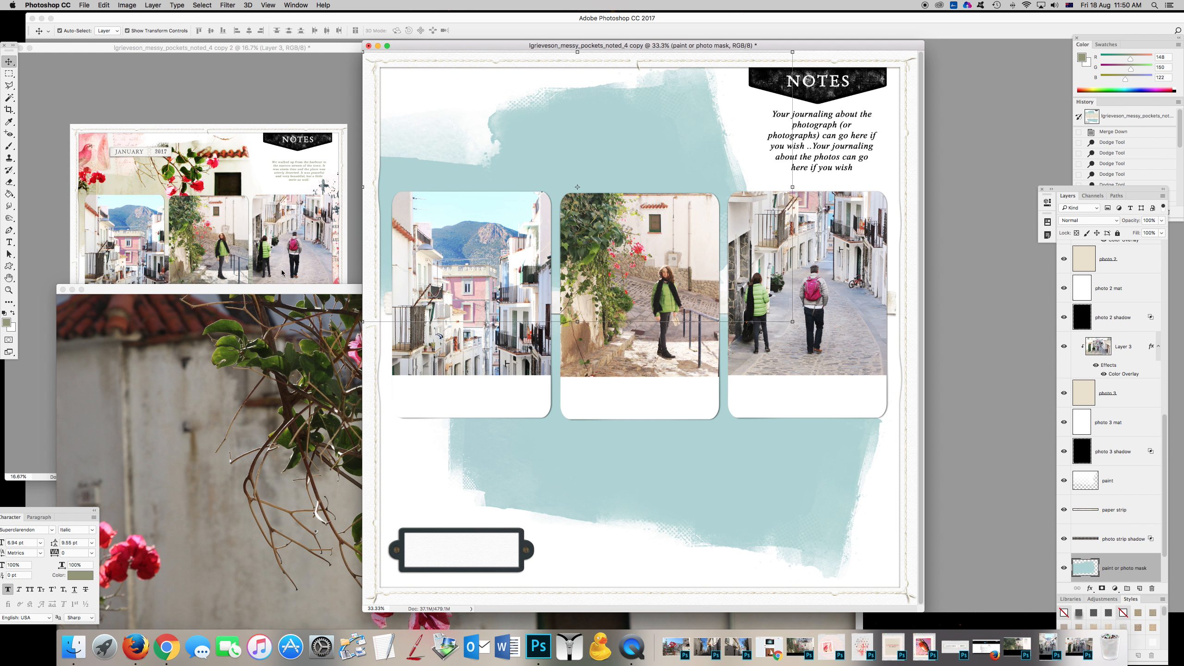
{"action": "left_click", "coordinate": [222, 389]}
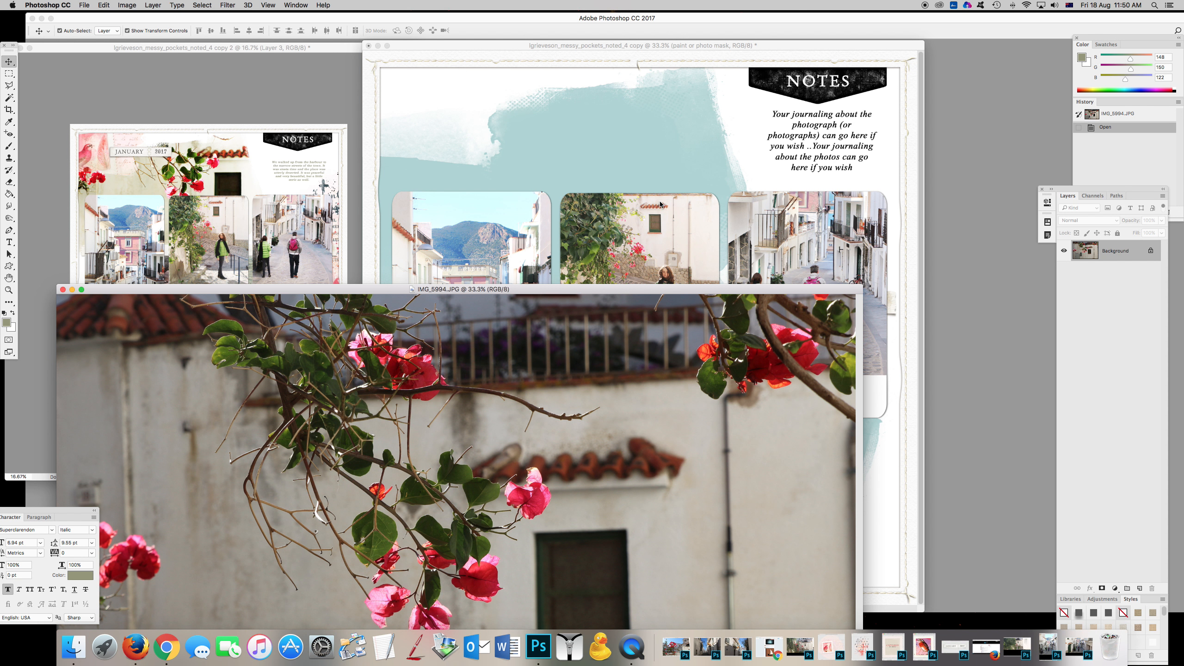
{"action": "left_click", "coordinate": [588, 143]}
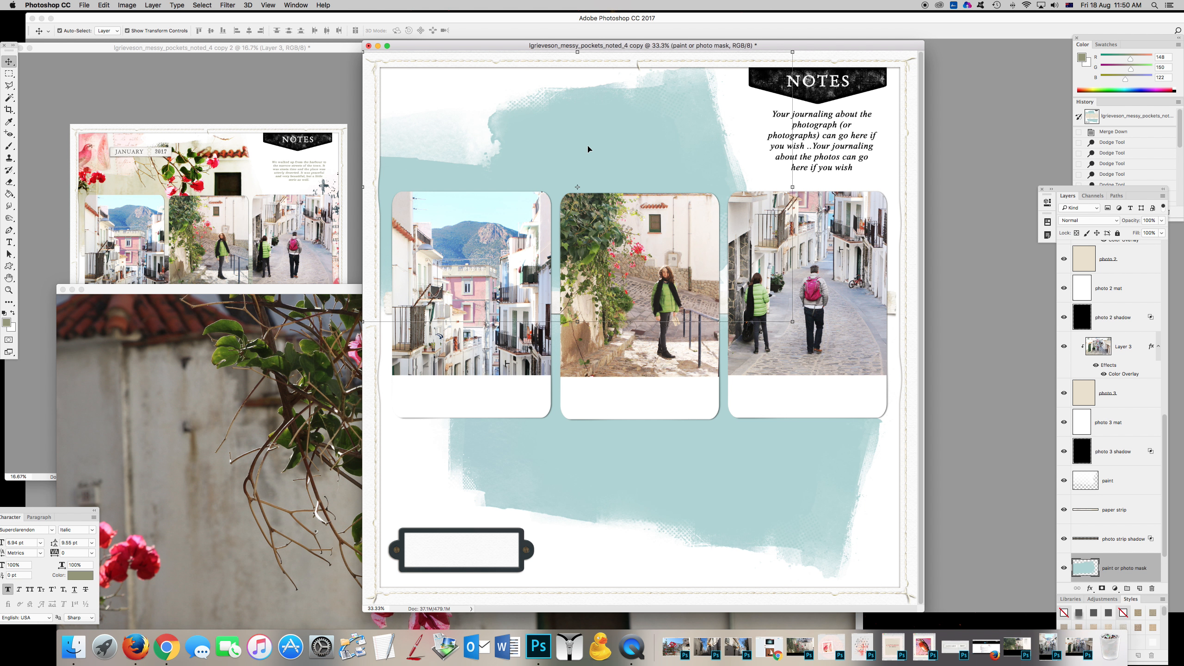
{"action": "left_click", "coordinate": [313, 401]}
{"action": "left_click_drag", "start_coordinate": [616, 135], "coordinate": [650, 164]}
{"action": "left_click_drag", "start_coordinate": [277, 289], "coordinate": [369, 96]}
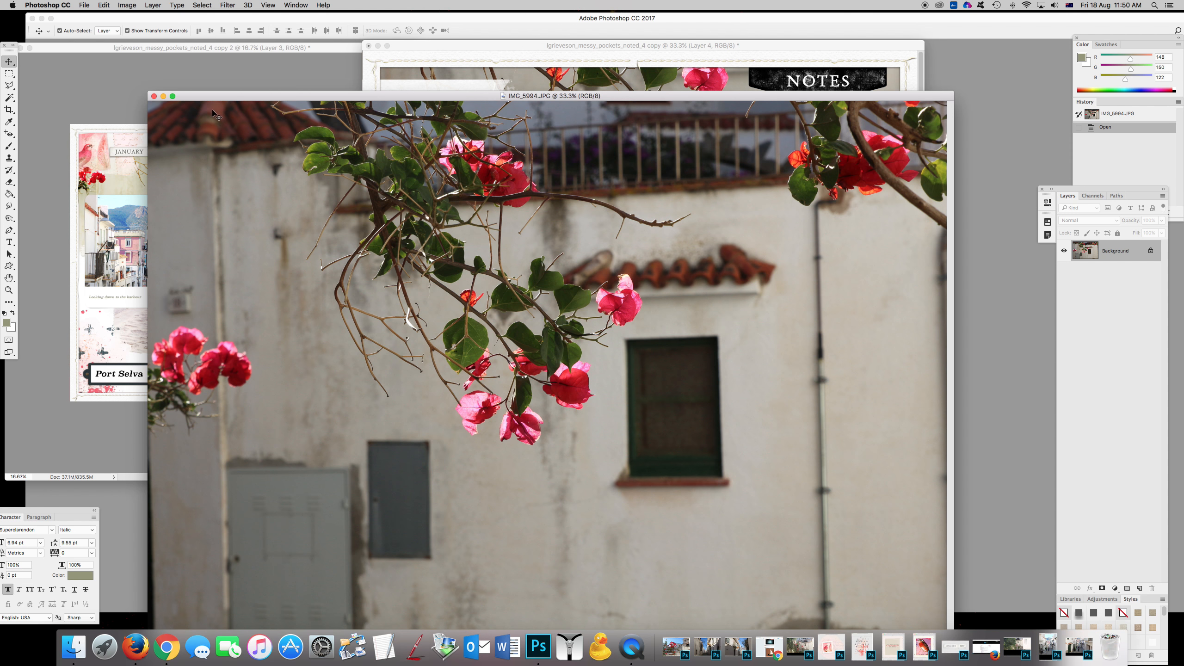
{"action": "left_click", "coordinate": [163, 96]}
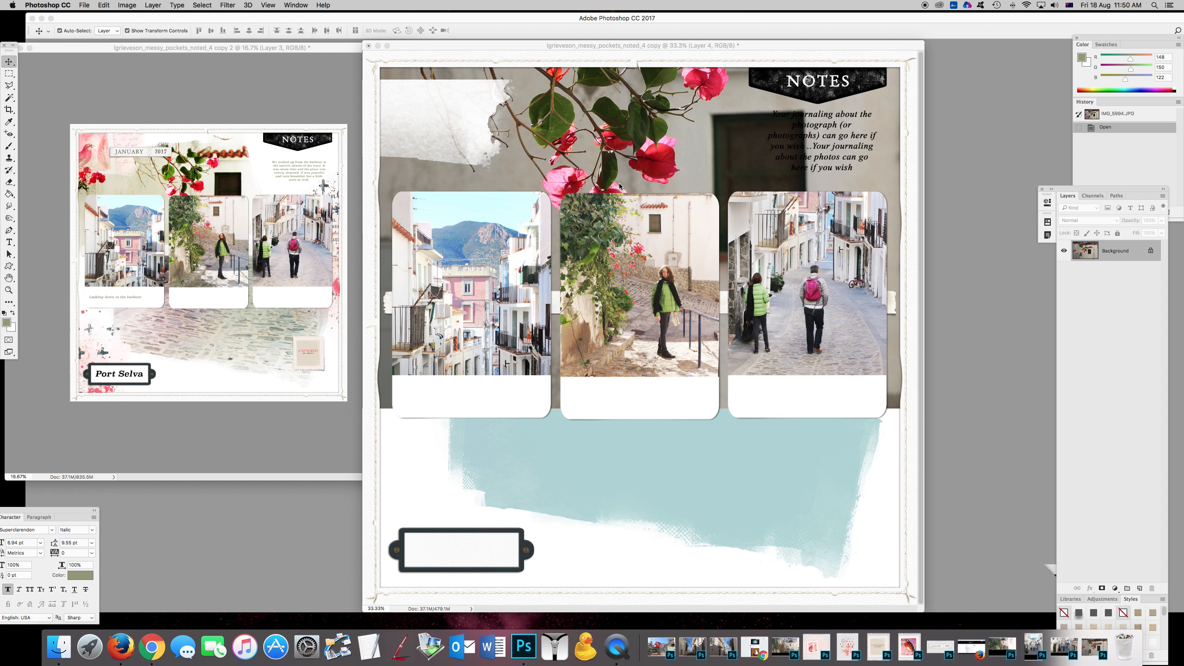
Clip the bougainvillea photo layer to the paint or photo mask layer below it.
{"action": "left_click_drag", "start_coordinate": [762, 53], "coordinate": [659, 38]}
{"action": "scroll", "coordinate": [1128, 416], "scroll_direction": "down", "scroll_amount": 3}
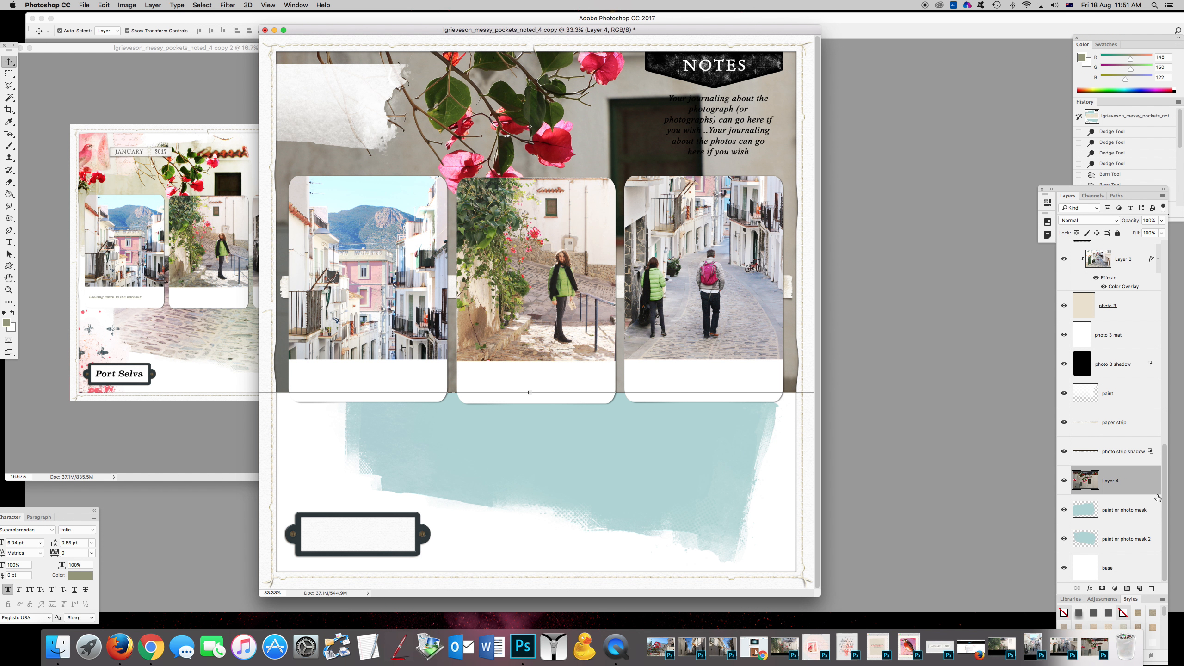
{"action": "left_click", "coordinate": [1138, 492], "text": "alt"}
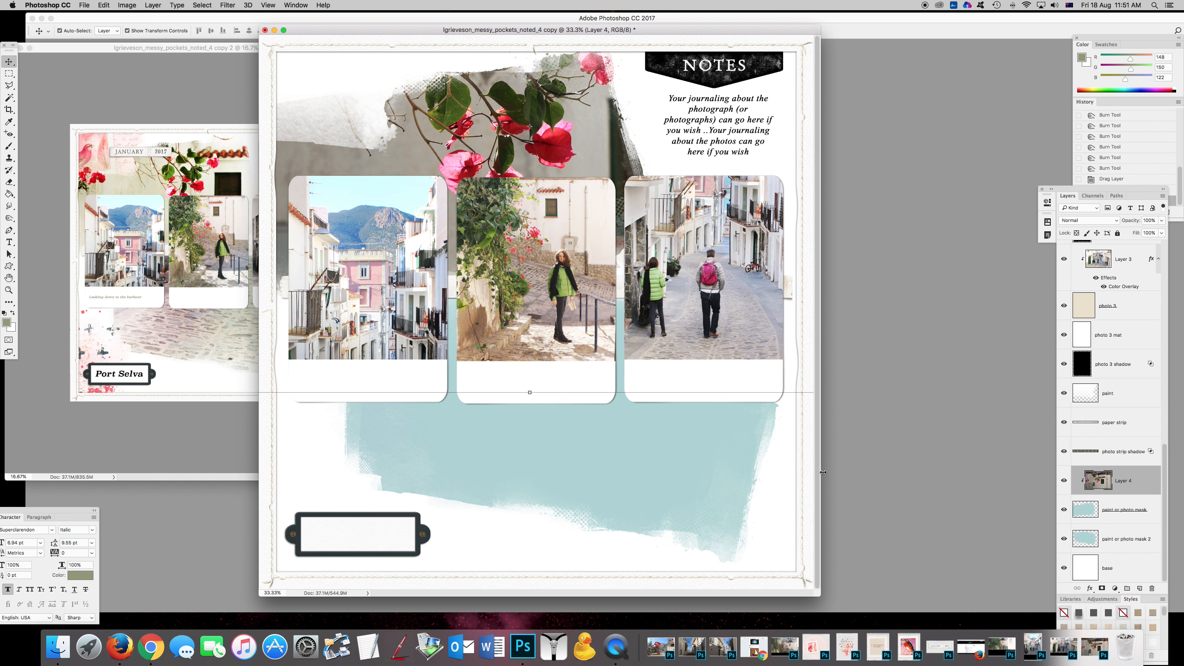
Scale the bougainvillea photo down to about 58% and position its flowers, tiled roof and window within the upper paint mask.
{"action": "left_click_drag", "start_coordinate": [843, 595], "coordinate": [1156, 606]}
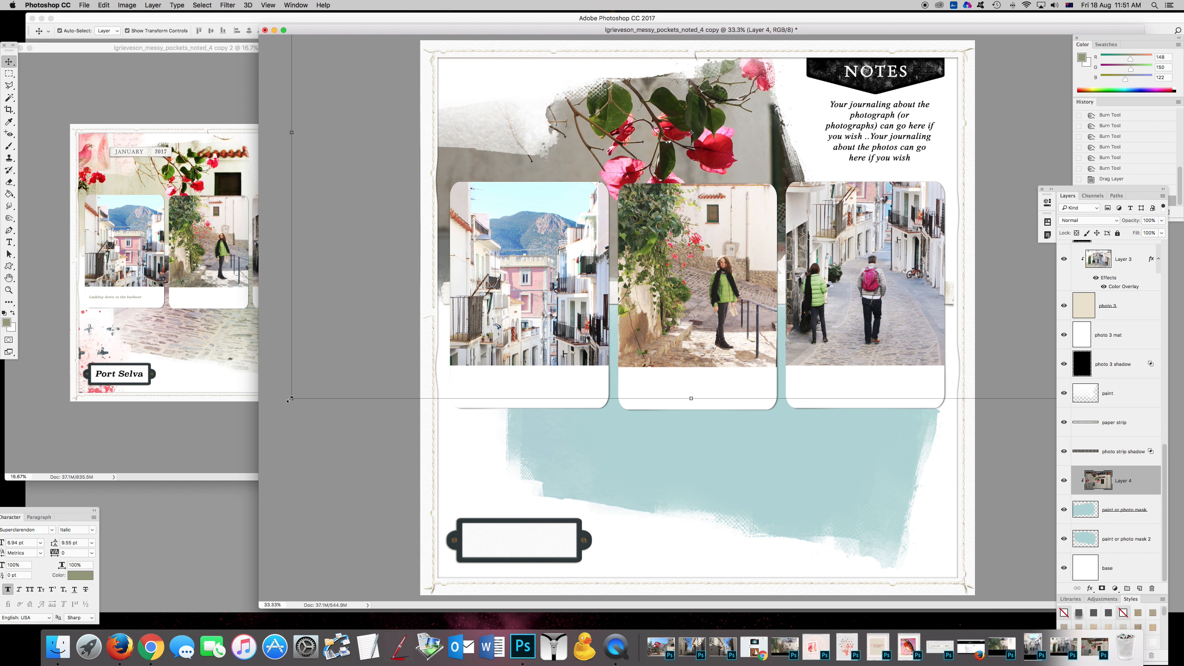
{"action": "left_click", "coordinate": [289, 399]}
{"action": "left_click_drag", "start_coordinate": [291, 398], "coordinate": [486, 278]}
{"action": "left_click_drag", "start_coordinate": [656, 141], "coordinate": [587, 228]}
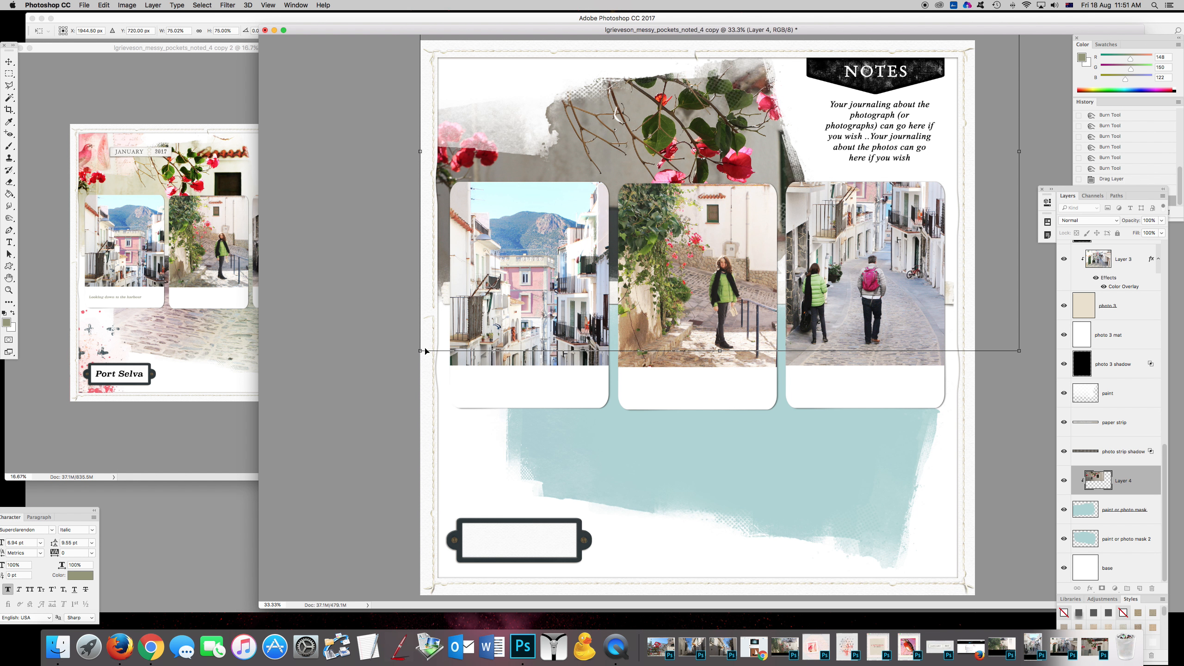
{"action": "left_click_drag", "start_coordinate": [419, 350], "coordinate": [542, 262]}
{"action": "left_click_drag", "start_coordinate": [657, 149], "coordinate": [546, 206]}
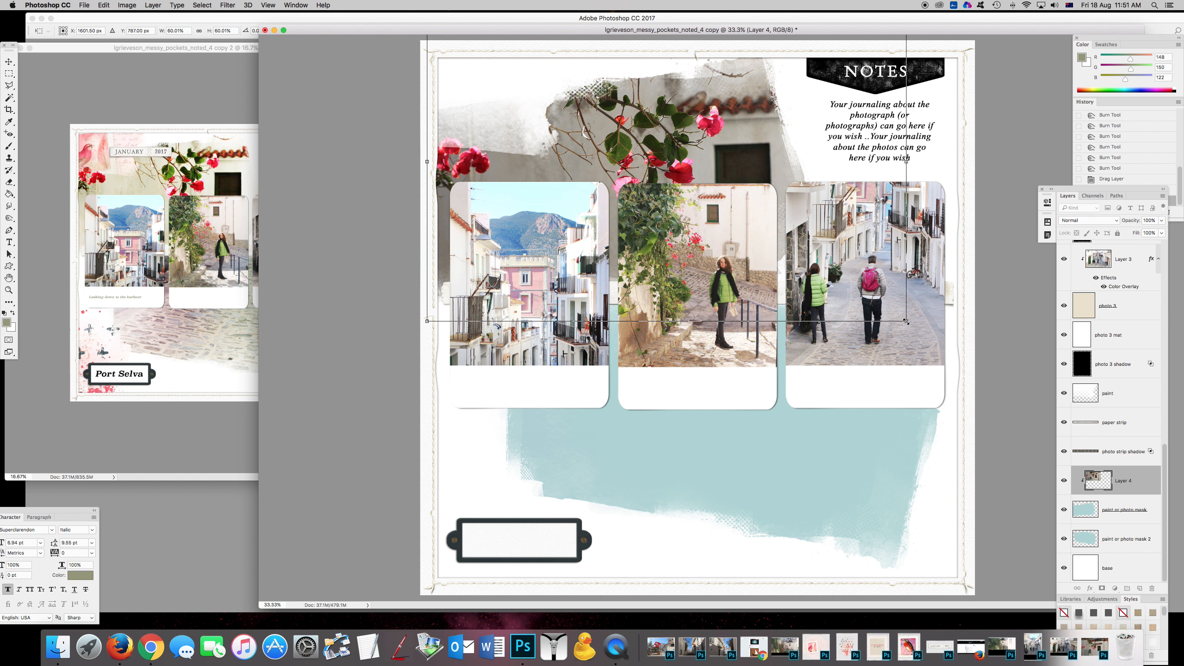
{"action": "mouse_move", "coordinate": [900, 319]}
{"action": "left_mouse_down"}
{"action": "mouse_move", "coordinate": [890, 313]}
{"action": "mouse_move", "coordinate": [908, 300]}
{"action": "left_mouse_up"}
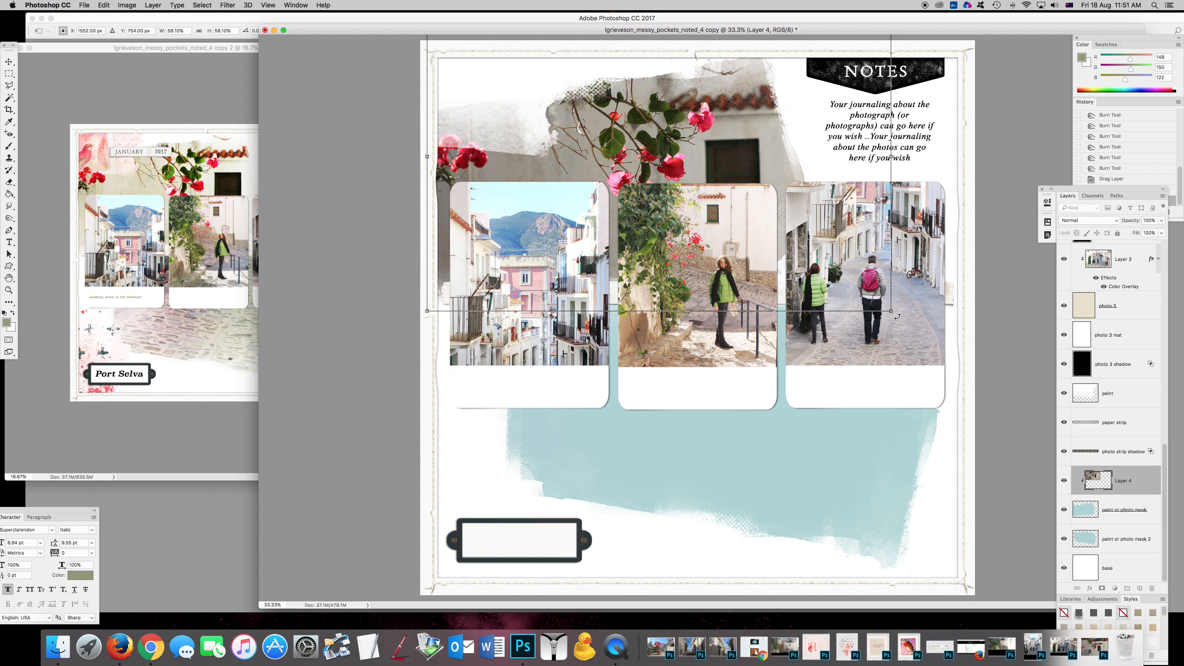
Rotate the bougainvillea photo by about 1.67 degrees and apply the transformation.
{"action": "left_click_drag", "start_coordinate": [897, 319], "coordinate": [891, 325]}
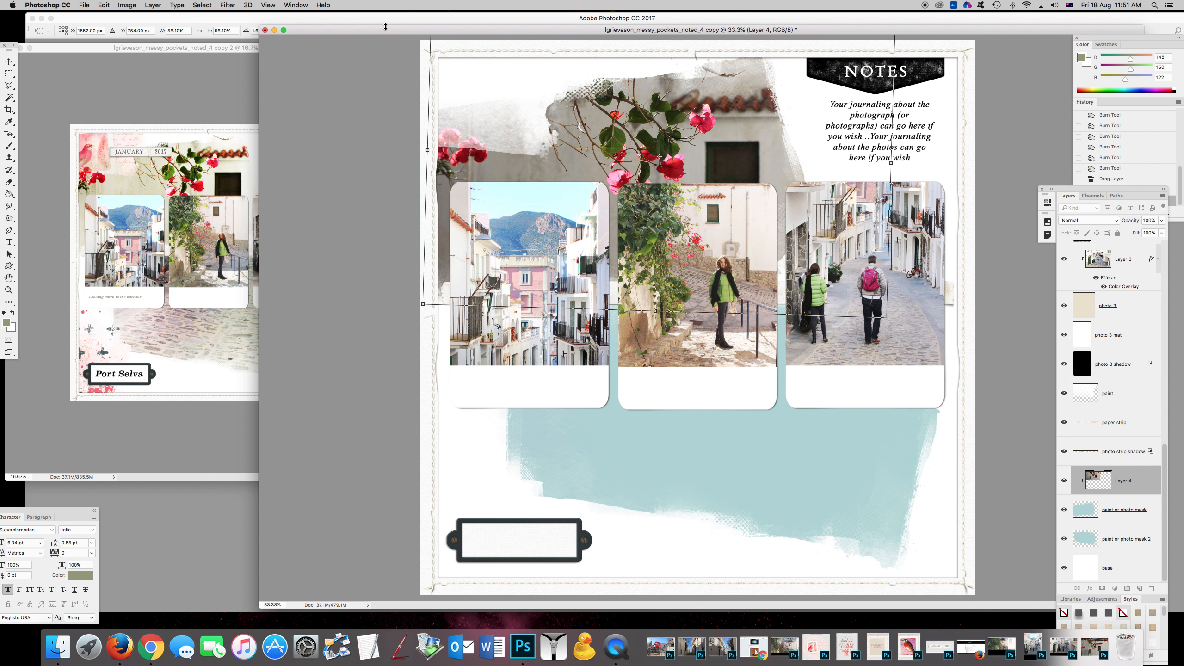
{"action": "left_click_drag", "start_coordinate": [373, 30], "coordinate": [374, 59]}
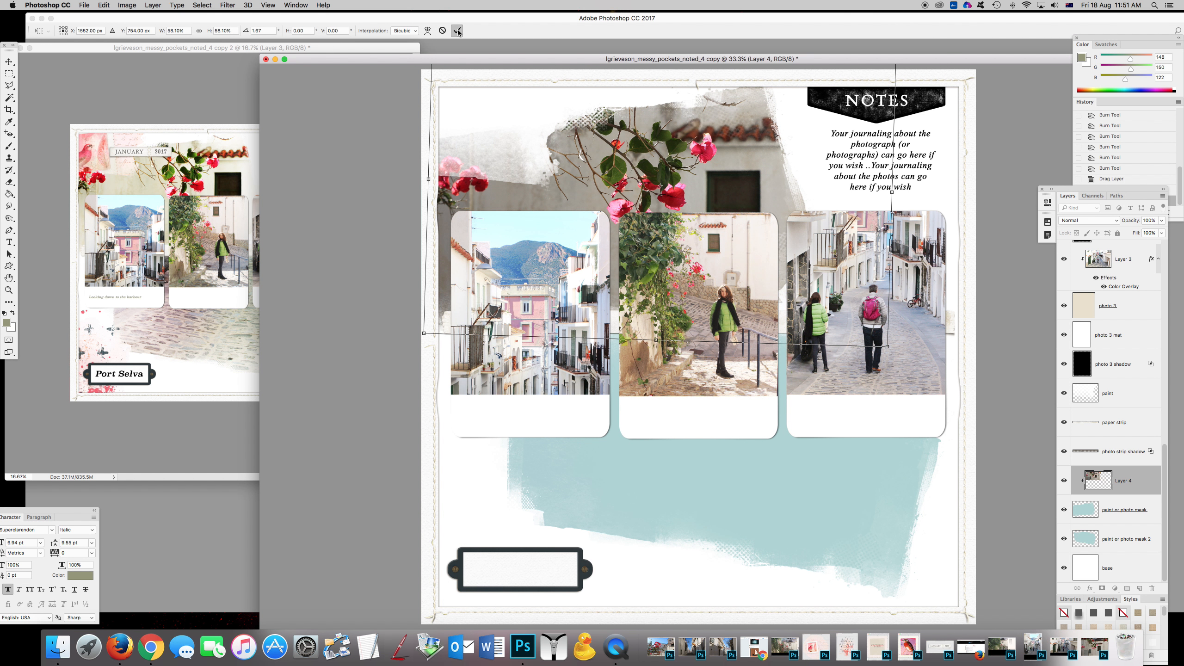
{"action": "left_click", "coordinate": [457, 31]}
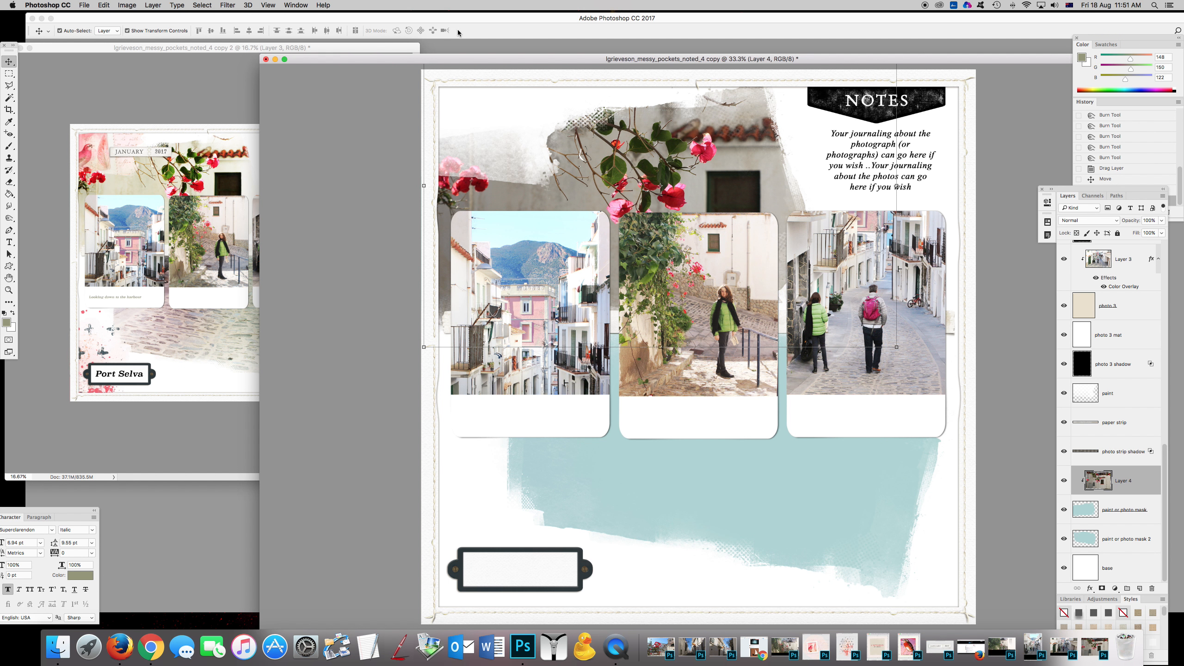
{"action": "left_click_drag", "start_coordinate": [475, 60], "coordinate": [454, 26]}
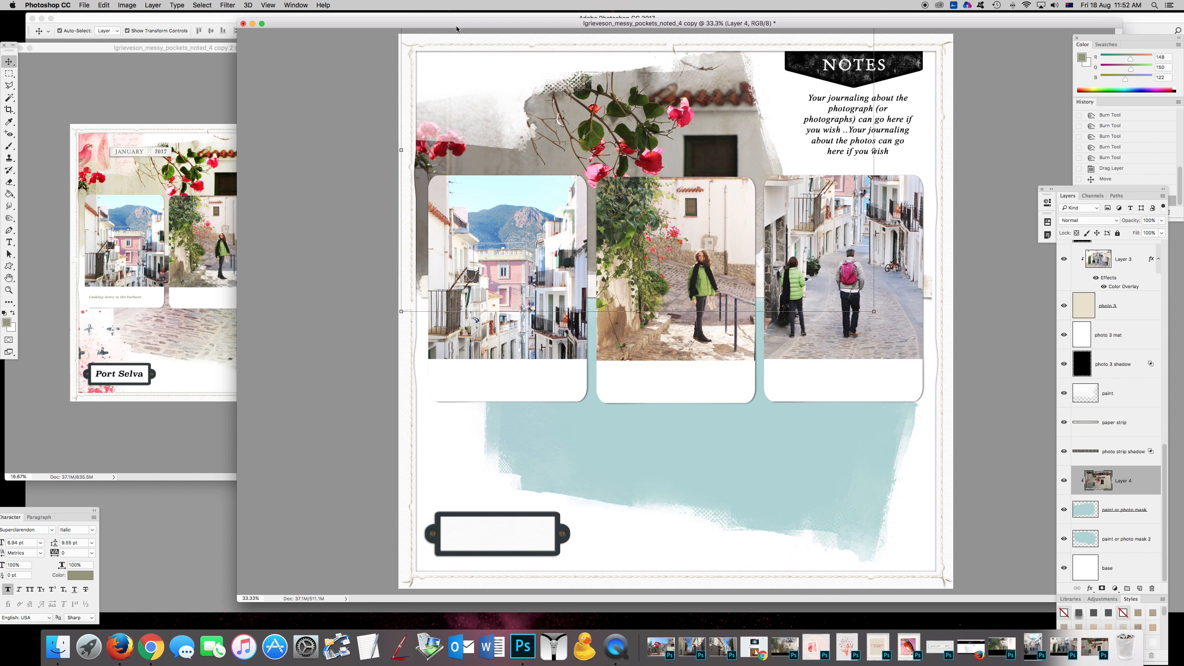
Adjust the bougainvillea photo's Brightness/Contrast to brightness 32 and contrast 10.
{"action": "left_click", "coordinate": [127, 5]}
{"action": "mouse_move", "coordinate": [151, 31]}
{"action": "left_click", "coordinate": [236, 30]}
{"action": "left_click_drag", "start_coordinate": [819, 274], "coordinate": [843, 301]}
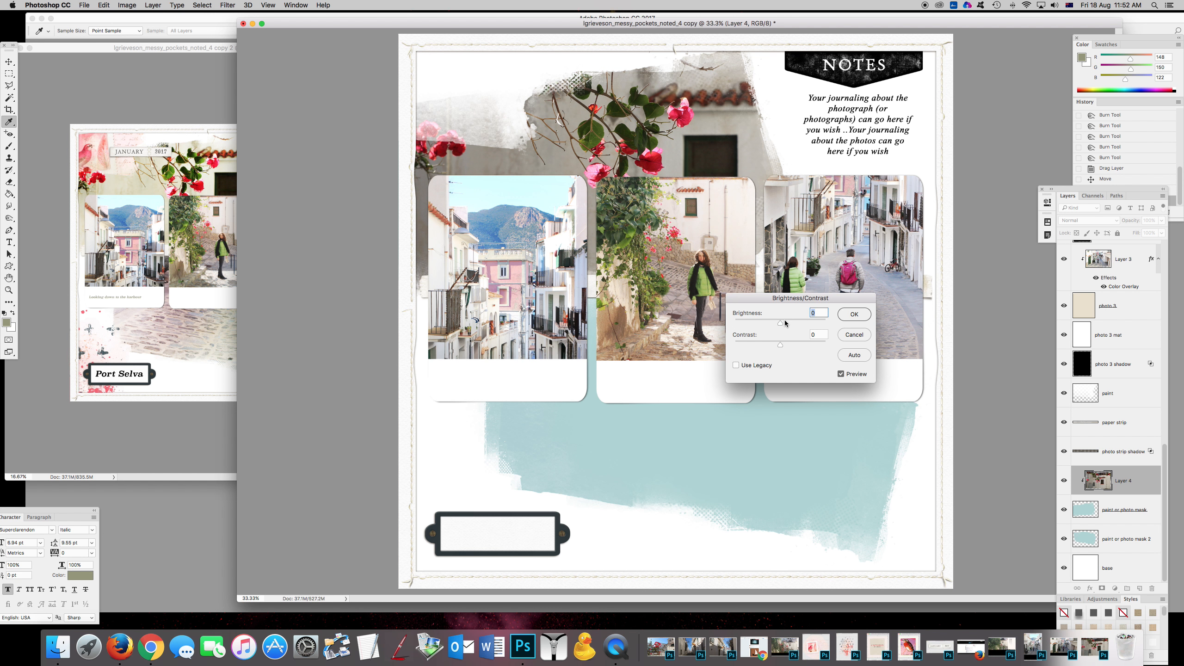
{"action": "left_click_drag", "start_coordinate": [785, 322], "coordinate": [791, 322]}
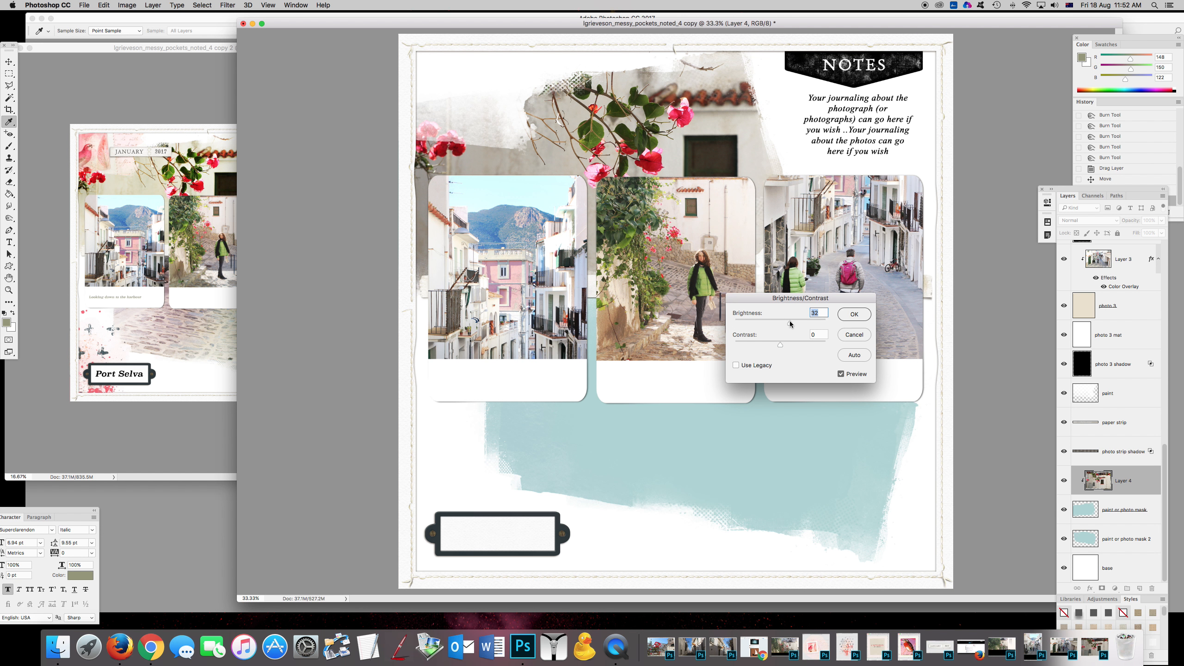
{"action": "left_click_drag", "start_coordinate": [780, 344], "coordinate": [784, 343]}
{"action": "left_click_drag", "start_coordinate": [812, 347], "coordinate": [817, 348]}
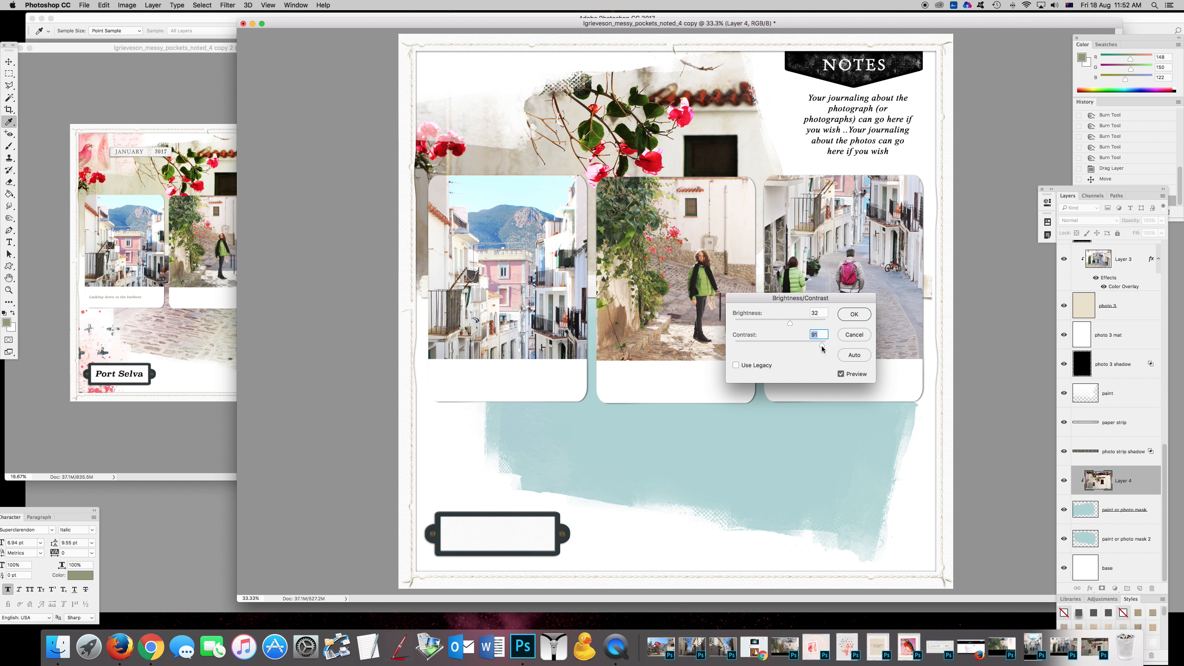
{"action": "left_click_drag", "start_coordinate": [749, 343], "coordinate": [785, 347]}
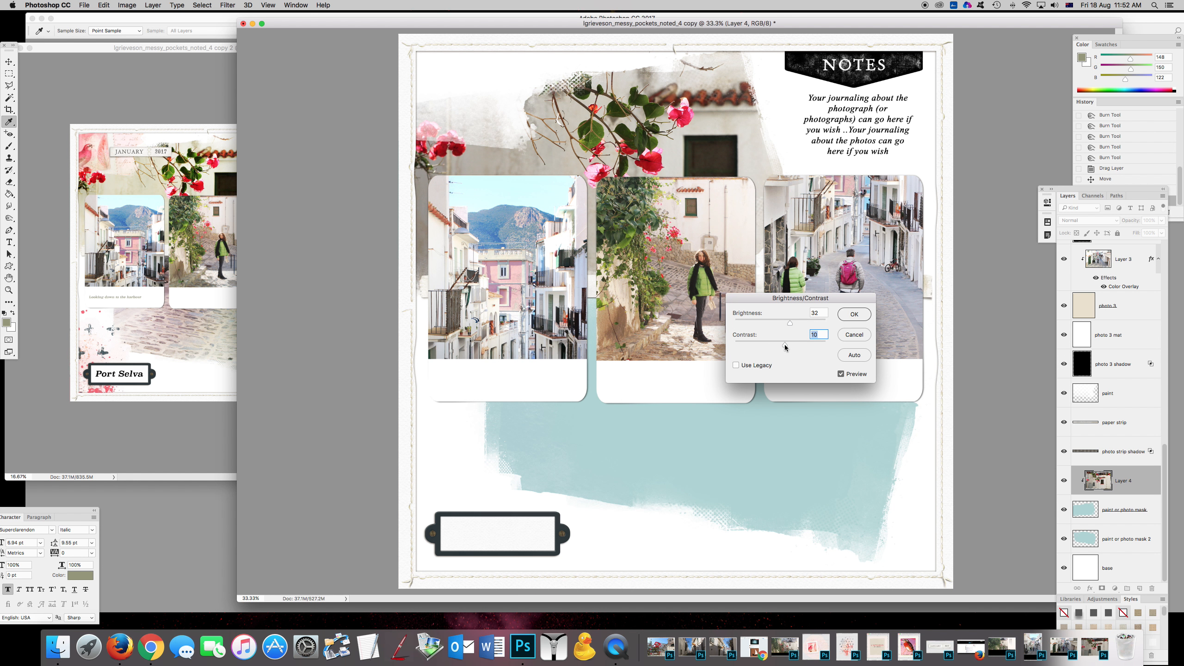
{"action": "left_click", "coordinate": [854, 314]}
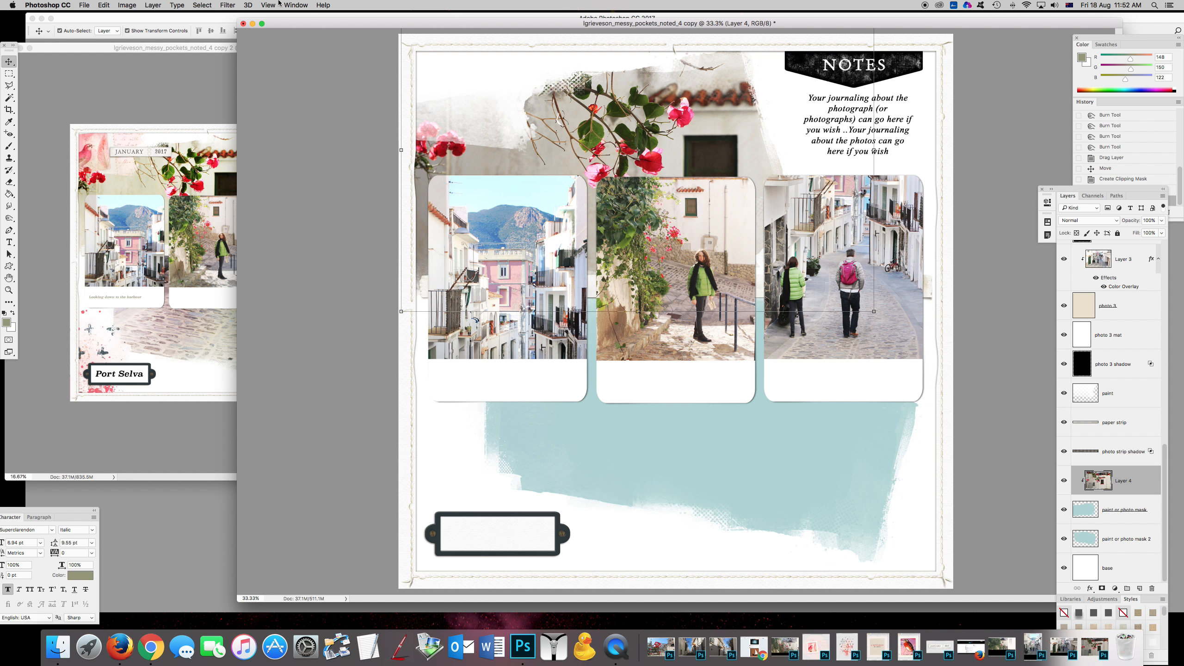
Merge a duplicate of the bougainvillea photo layer, blended in Soft Light at 53% opacity, down onto the original.
{"action": "left_click", "coordinate": [153, 5]}
{"action": "left_click", "coordinate": [172, 45]}
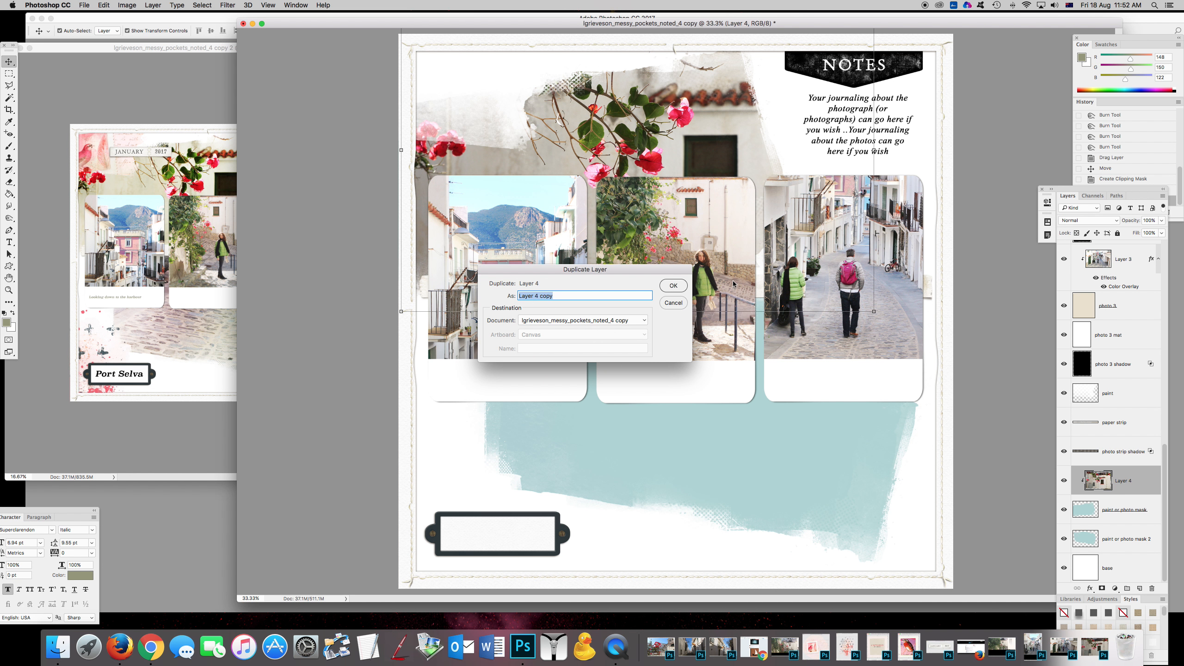
{"action": "left_click", "coordinate": [673, 285]}
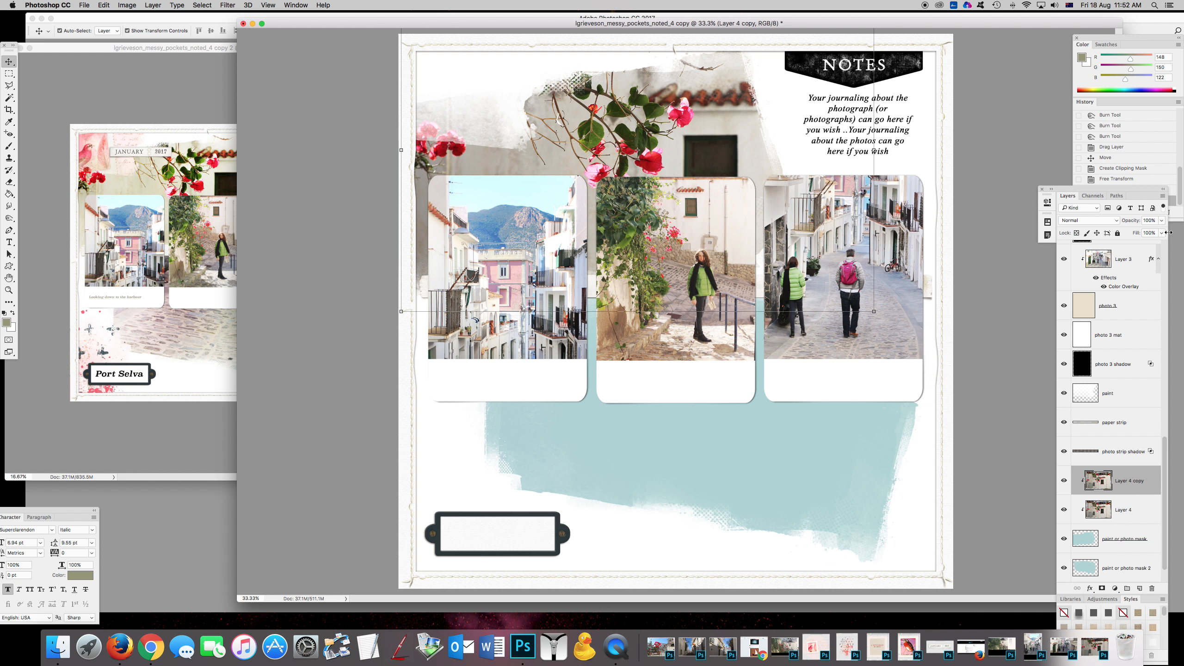
{"action": "left_click", "coordinate": [1117, 224]}
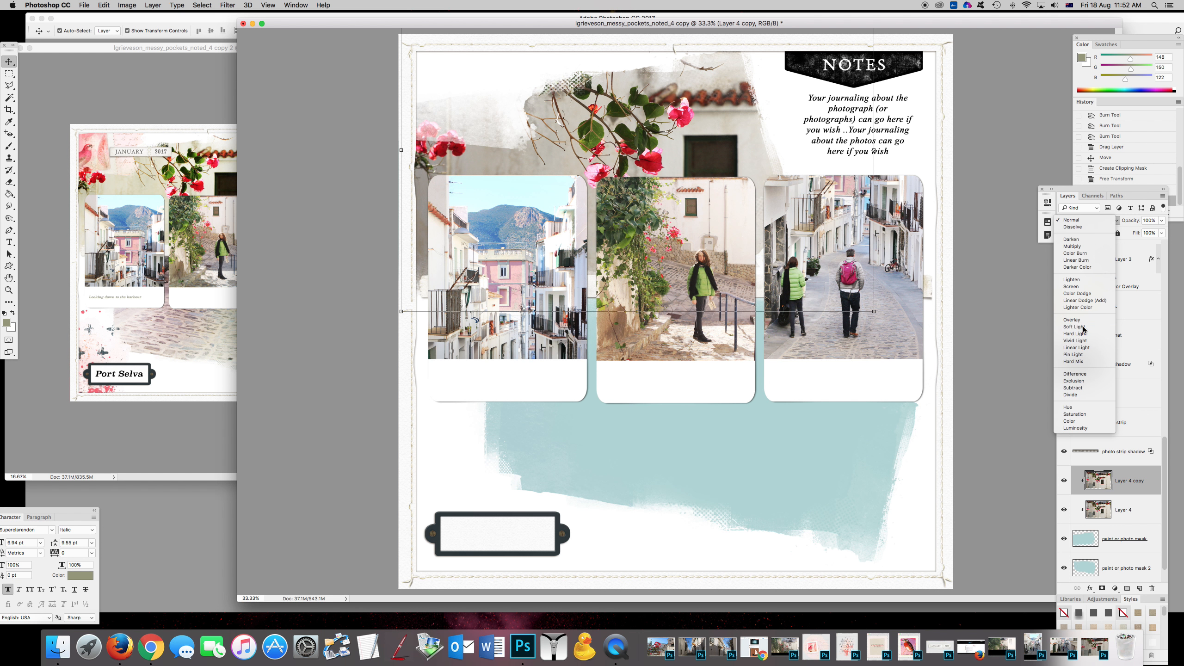
{"action": "left_click", "coordinate": [1074, 327]}
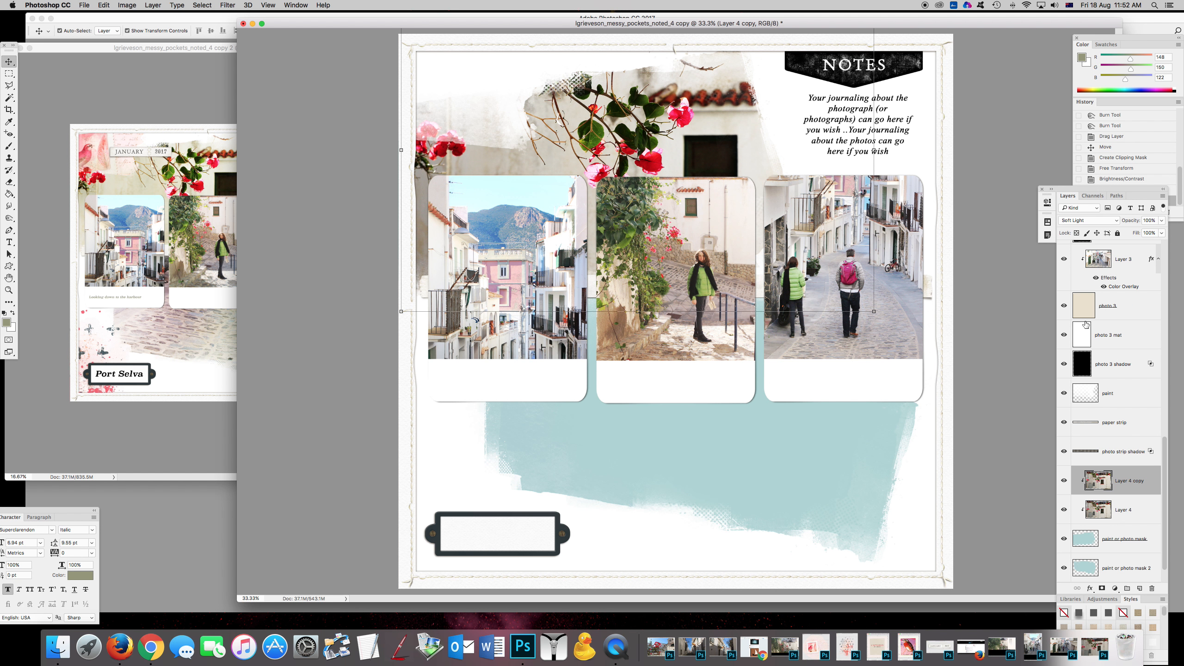
{"action": "left_click", "coordinate": [1161, 221]}
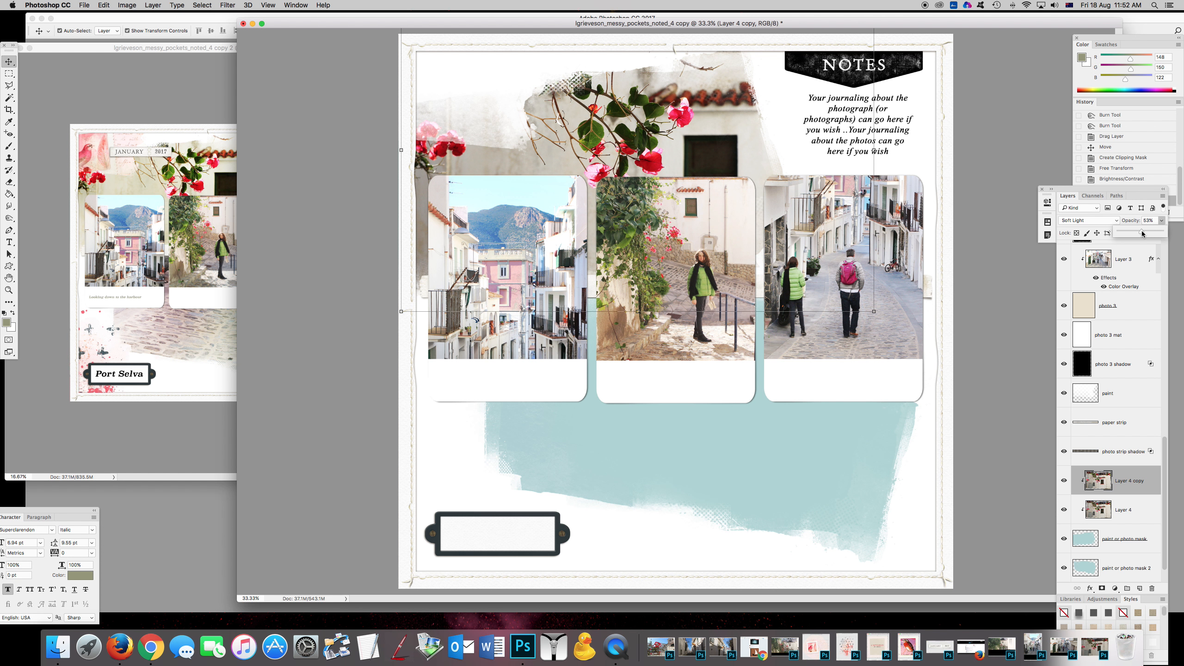
{"action": "left_click", "coordinate": [153, 6]}
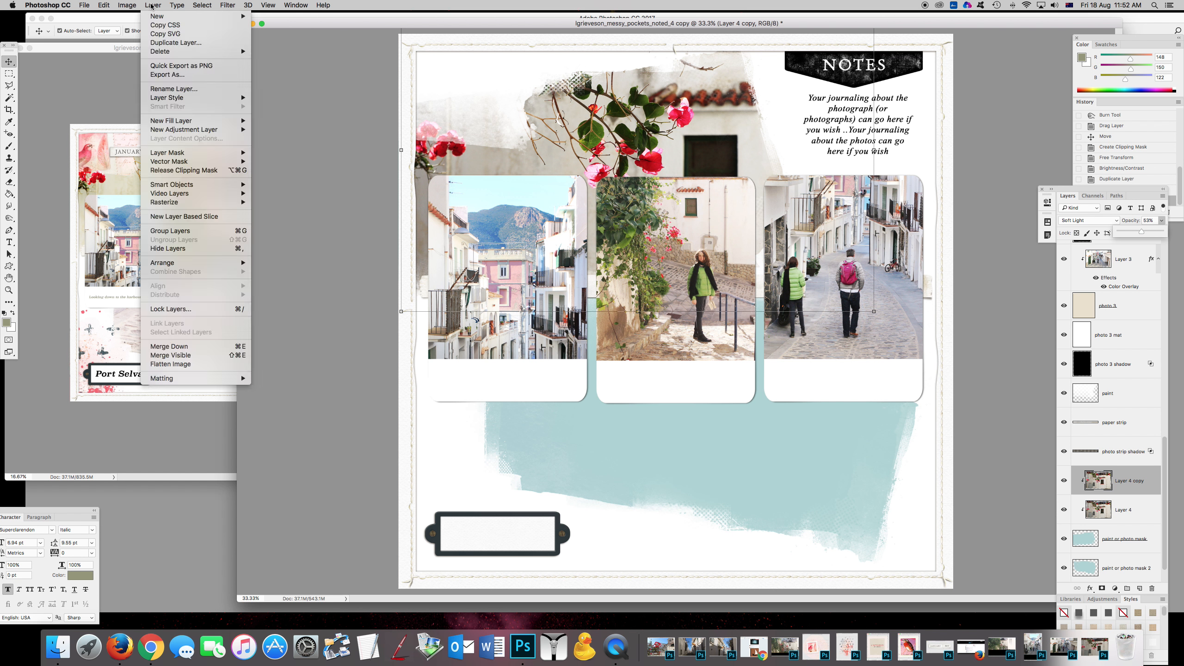
{"action": "left_click", "coordinate": [184, 347]}
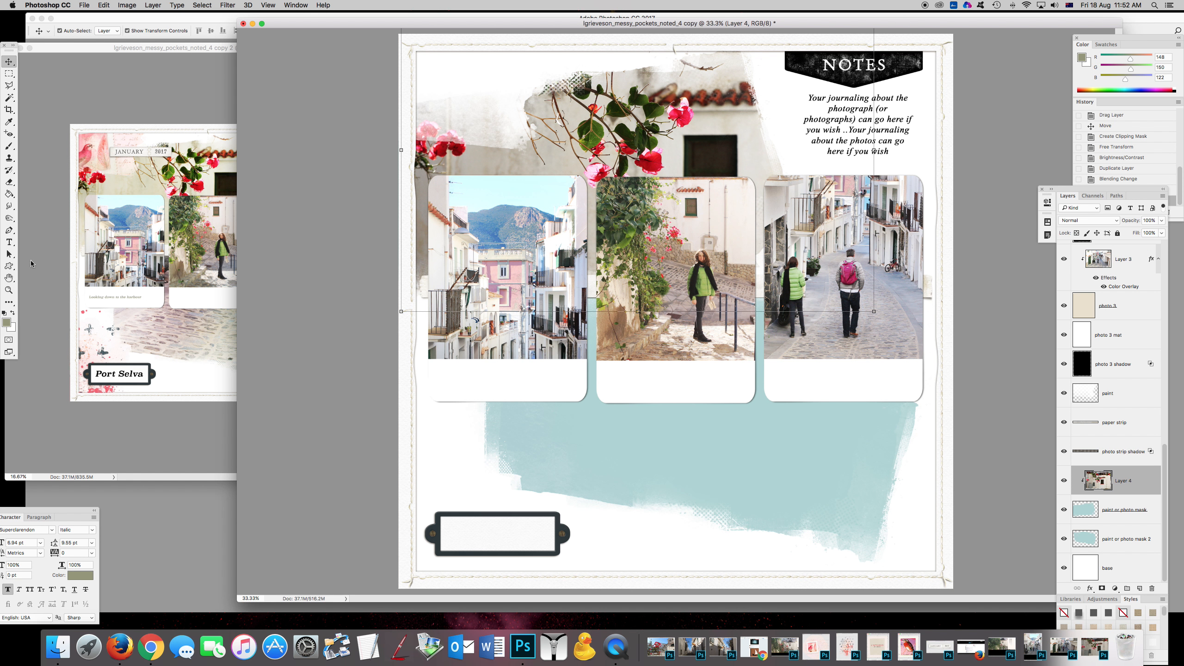
Dodge the tiled roof and the wall along the right edge of the bougainvillea photo with a soft 332 px brush.
{"action": "right_click", "coordinate": [9, 221]}
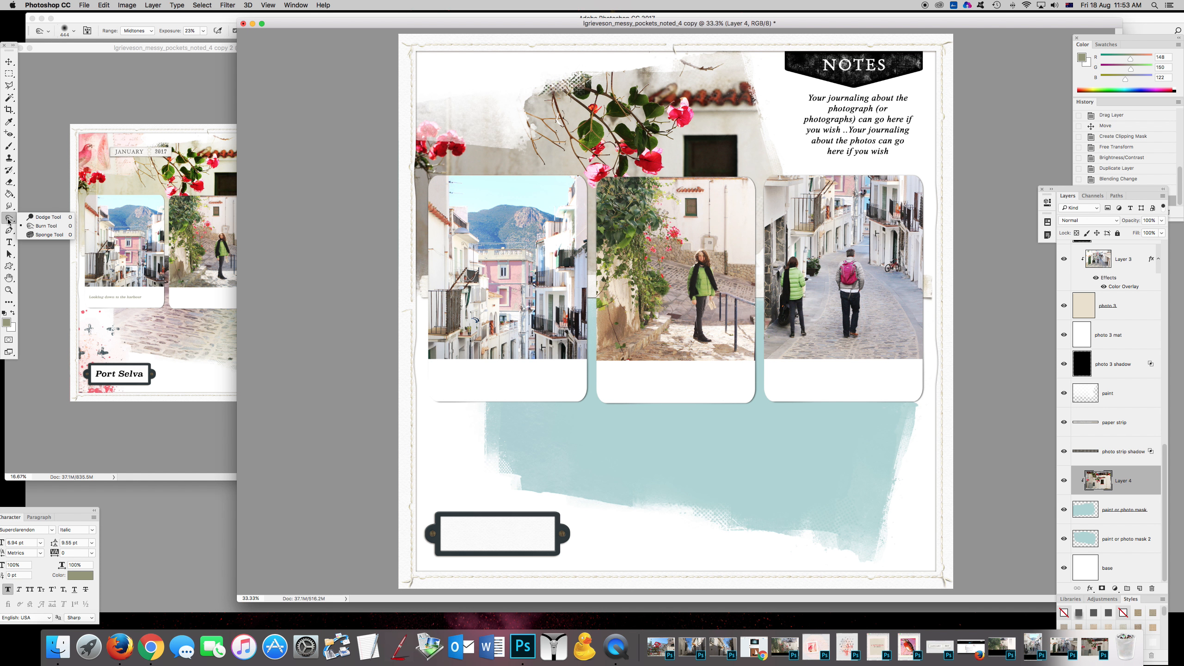
{"action": "left_click", "coordinate": [40, 218]}
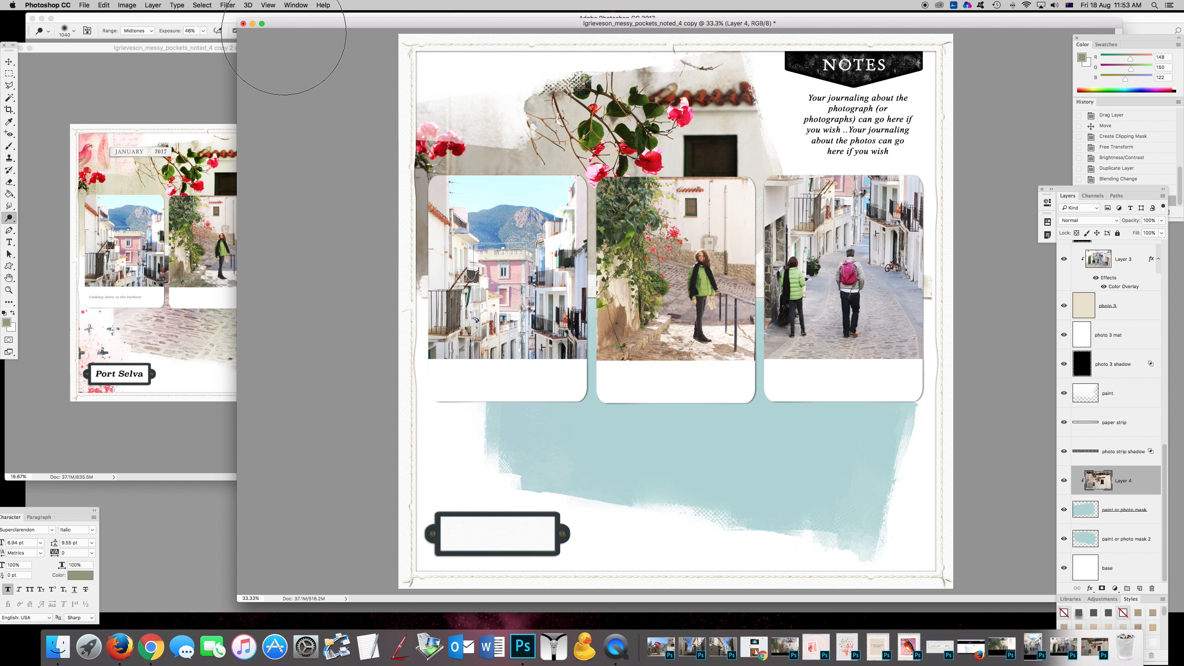
{"action": "left_click_drag", "start_coordinate": [298, 24], "coordinate": [372, 33]}
{"action": "left_click", "coordinate": [867, 148]}
{"action": "left_click", "coordinate": [64, 26]}
{"action": "left_click_drag", "start_coordinate": [118, 60], "coordinate": [125, 60]}
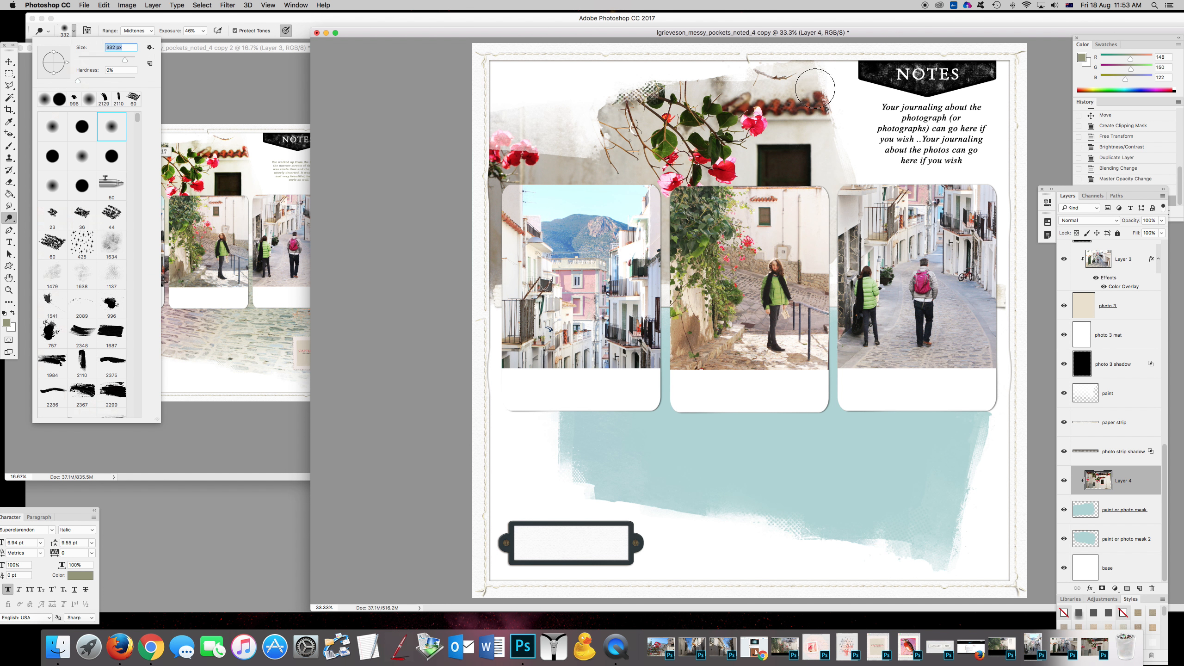
{"action": "key", "text": "Return"}
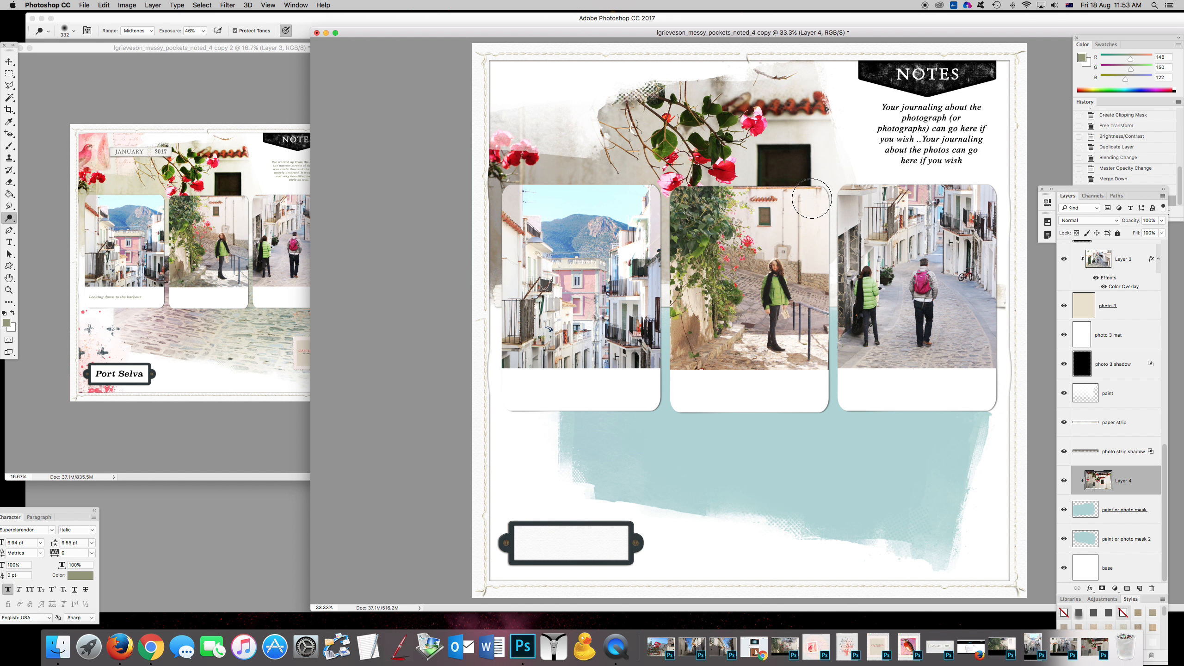
{"action": "mouse_move", "coordinate": [782, 127]}
{"action": "left_mouse_down"}
{"action": "mouse_move", "coordinate": [812, 143]}
{"action": "mouse_move", "coordinate": [794, 96]}
{"action": "mouse_move", "coordinate": [832, 131]}
{"action": "left_mouse_up"}
{"action": "left_click_drag", "start_coordinate": [835, 227], "coordinate": [813, 262]}
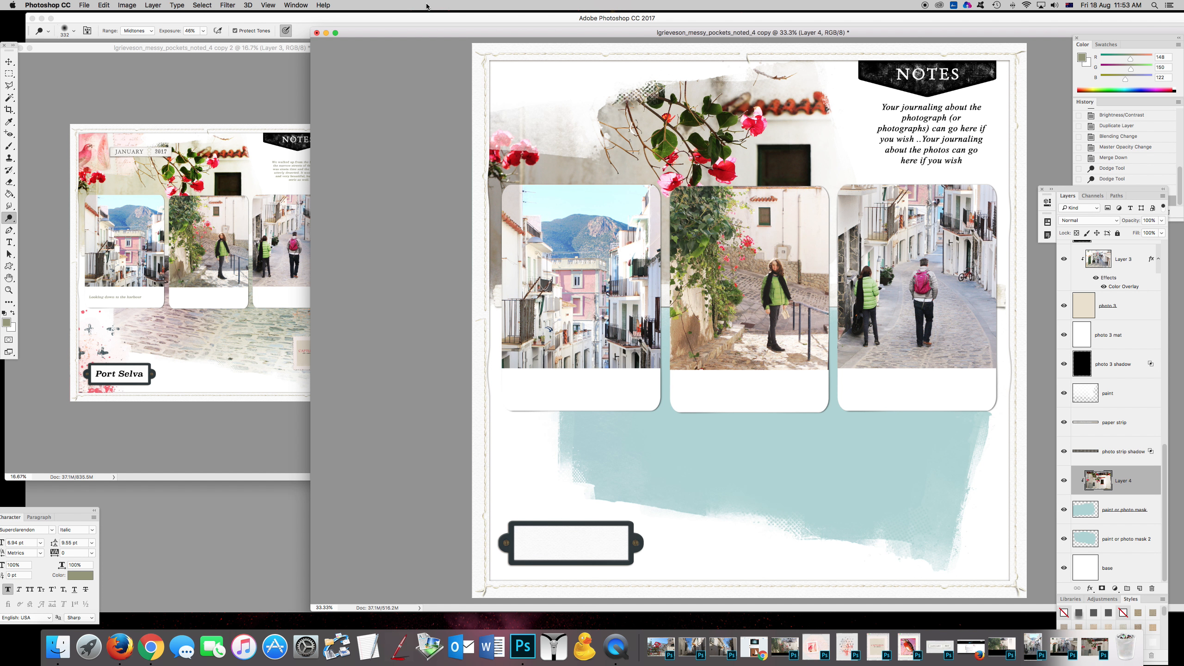
{"action": "mouse_move", "coordinate": [409, 29]}
{"action": "left_mouse_down"}
{"action": "mouse_move", "coordinate": [440, 23]}
{"action": "mouse_move", "coordinate": [404, 18]}
{"action": "left_mouse_up"}
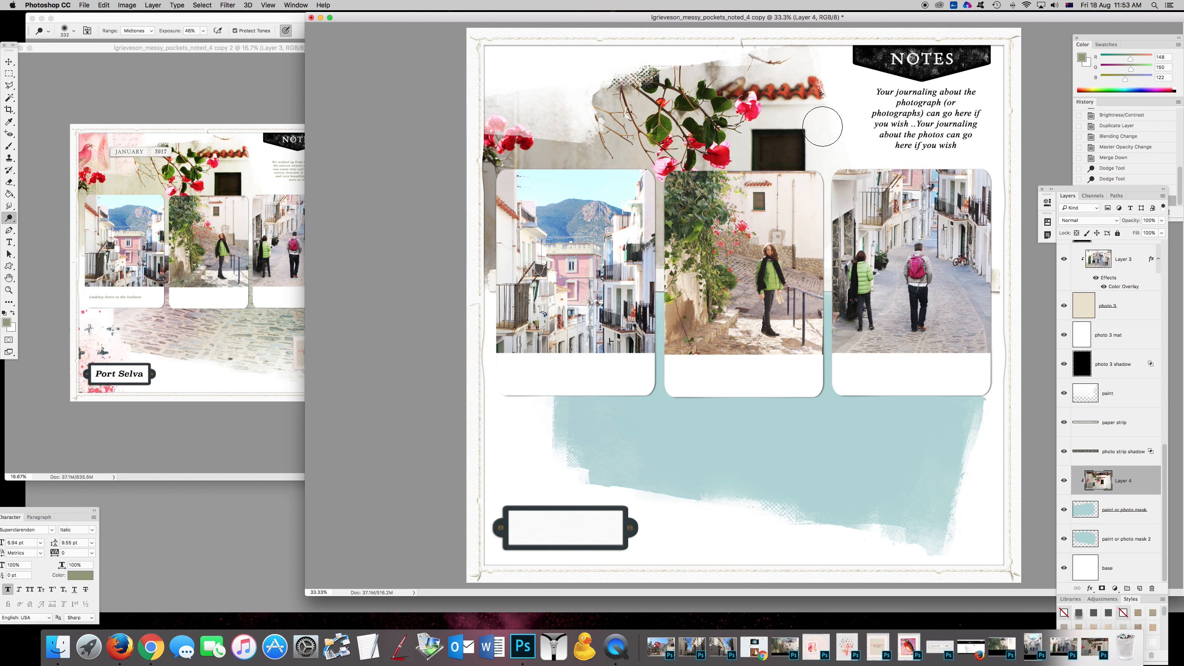
Lighten the outer left edge and upper right edges of the white wall photo on Layer 4 with the Dodge tool.
{"action": "mouse_move", "coordinate": [485, 277]}
{"action": "left_mouse_down"}
{"action": "mouse_move", "coordinate": [499, 268]}
{"action": "mouse_move", "coordinate": [483, 244]}
{"action": "left_mouse_up"}
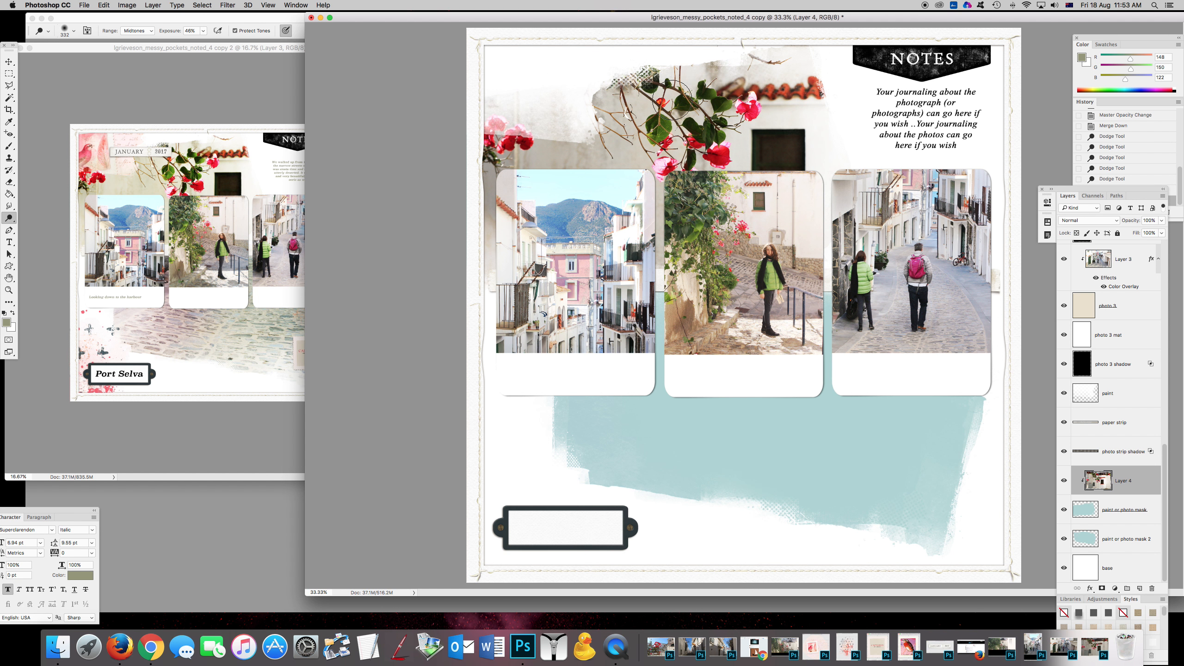
{"action": "mouse_move", "coordinate": [762, 33]}
{"action": "left_mouse_down"}
{"action": "mouse_move", "coordinate": [656, 46]}
{"action": "mouse_move", "coordinate": [684, 77]}
{"action": "mouse_move", "coordinate": [810, 49]}
{"action": "mouse_move", "coordinate": [802, 62]}
{"action": "mouse_move", "coordinate": [734, 66]}
{"action": "left_mouse_up"}
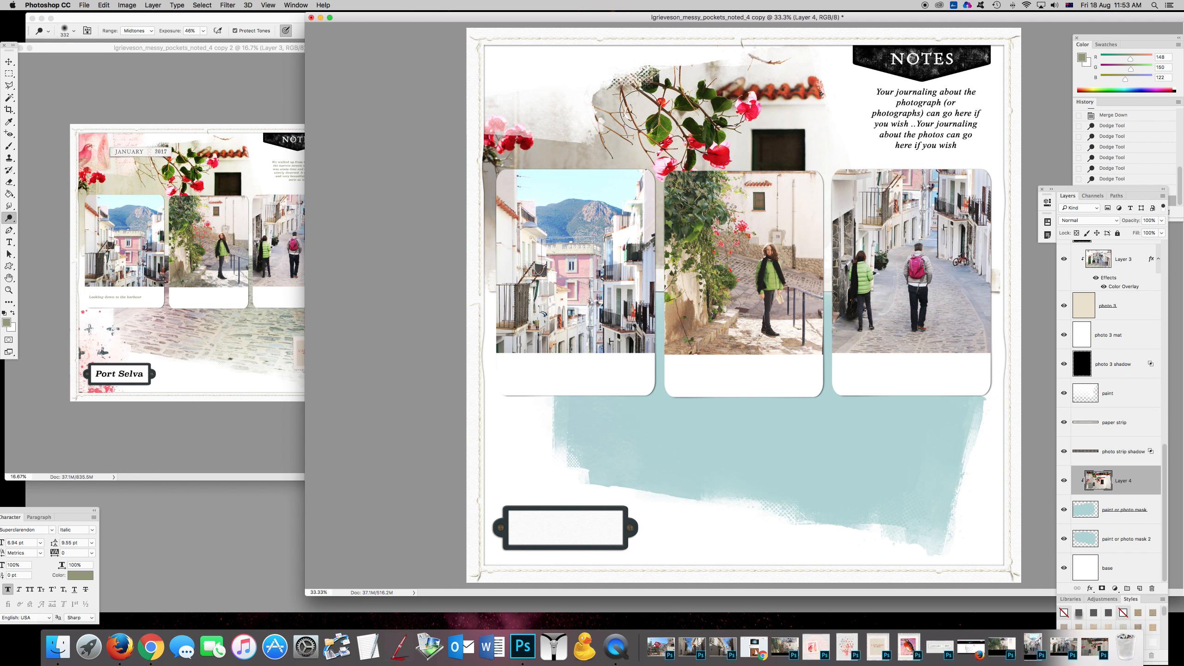
{"action": "left_click_drag", "start_coordinate": [820, 65], "coordinate": [801, 69]}
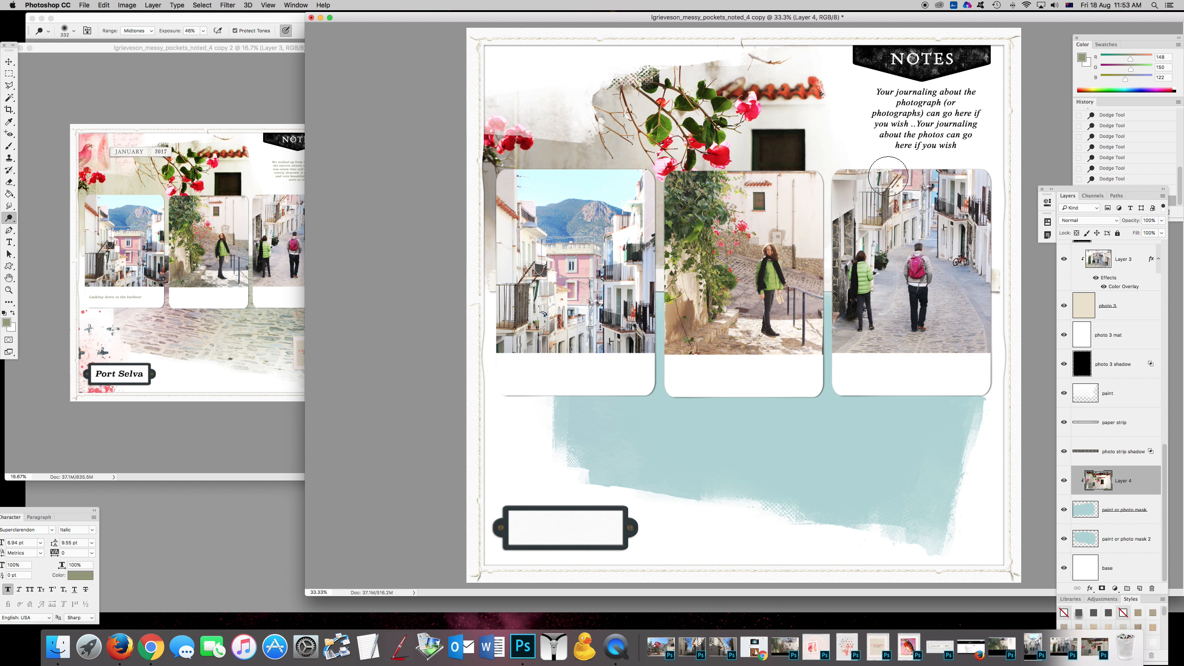
Check the Color Overlay settings of Layer 4 in the finished Port Selva layout without changing them.
{"action": "key", "text": "v"}
{"action": "left_click", "coordinate": [142, 156]}
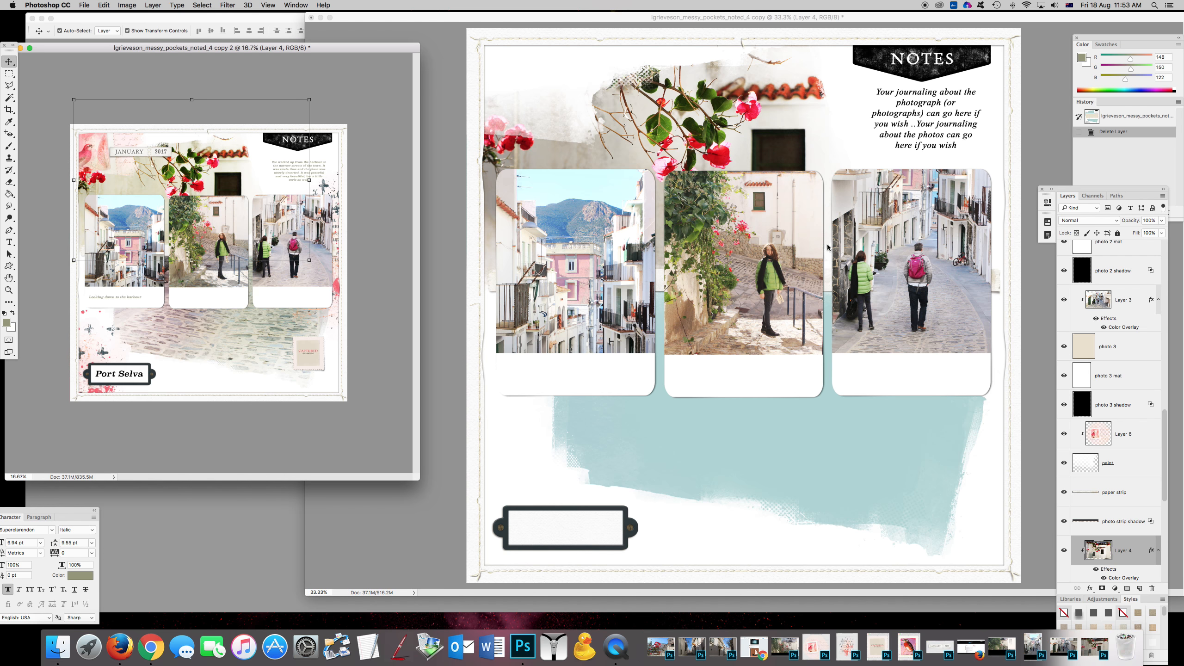
{"action": "scroll", "coordinate": [1136, 490], "scroll_direction": "down", "scroll_amount": 3}
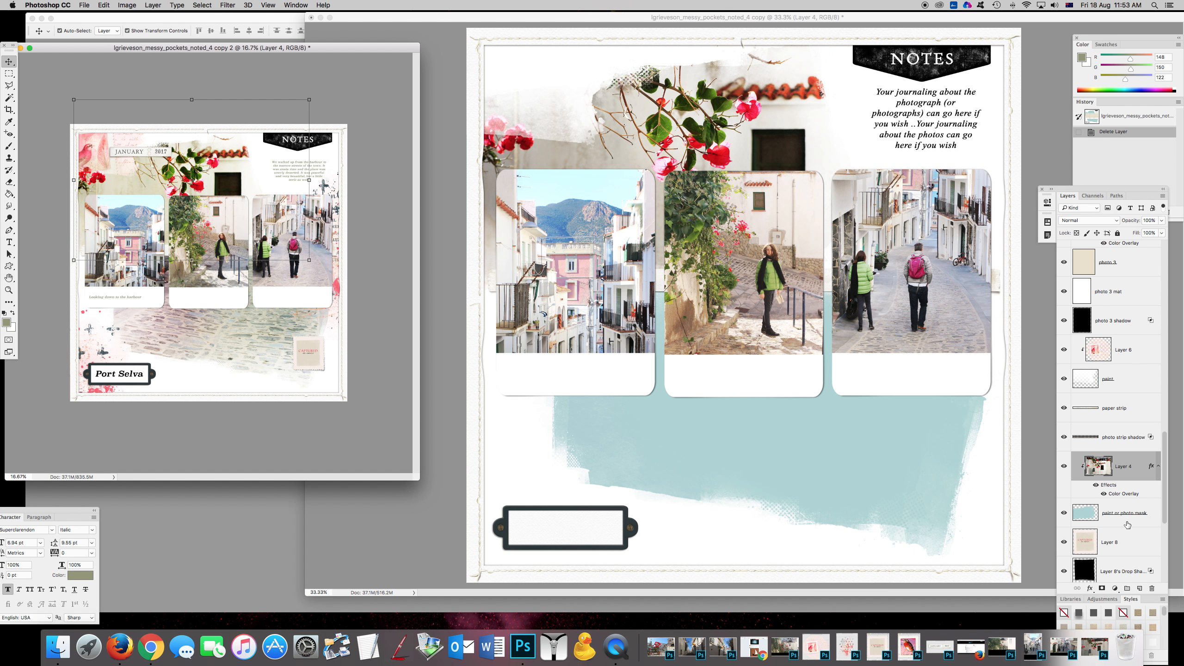
{"action": "double_click", "coordinate": [1121, 498]}
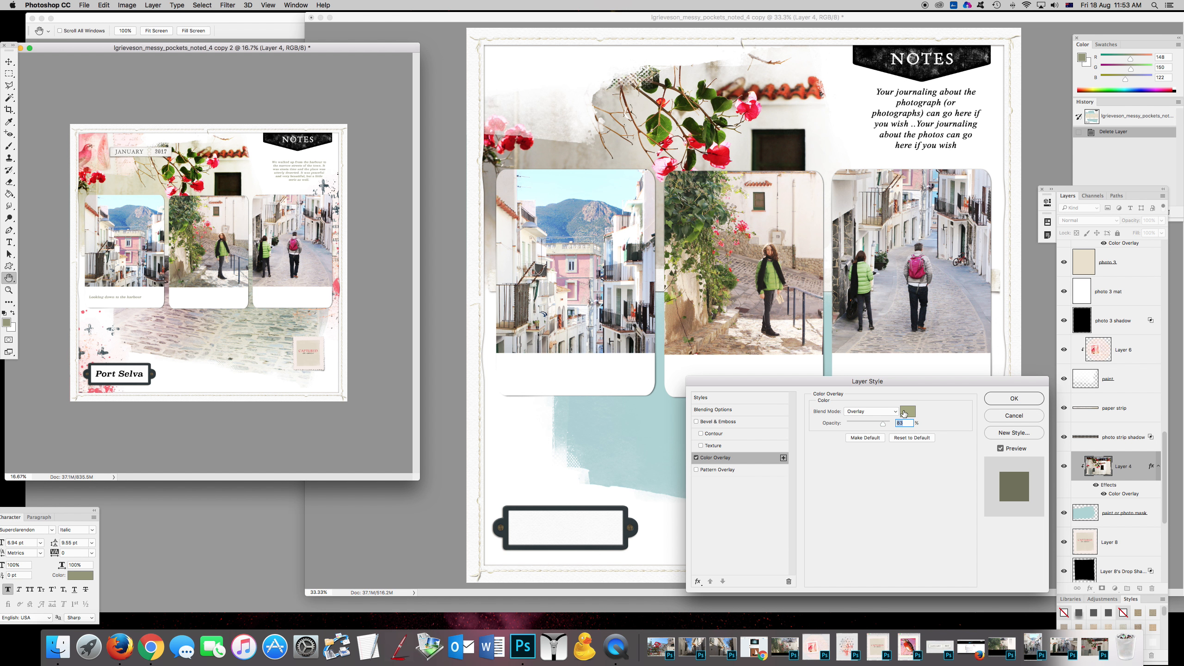
{"action": "left_click", "coordinate": [1014, 419]}
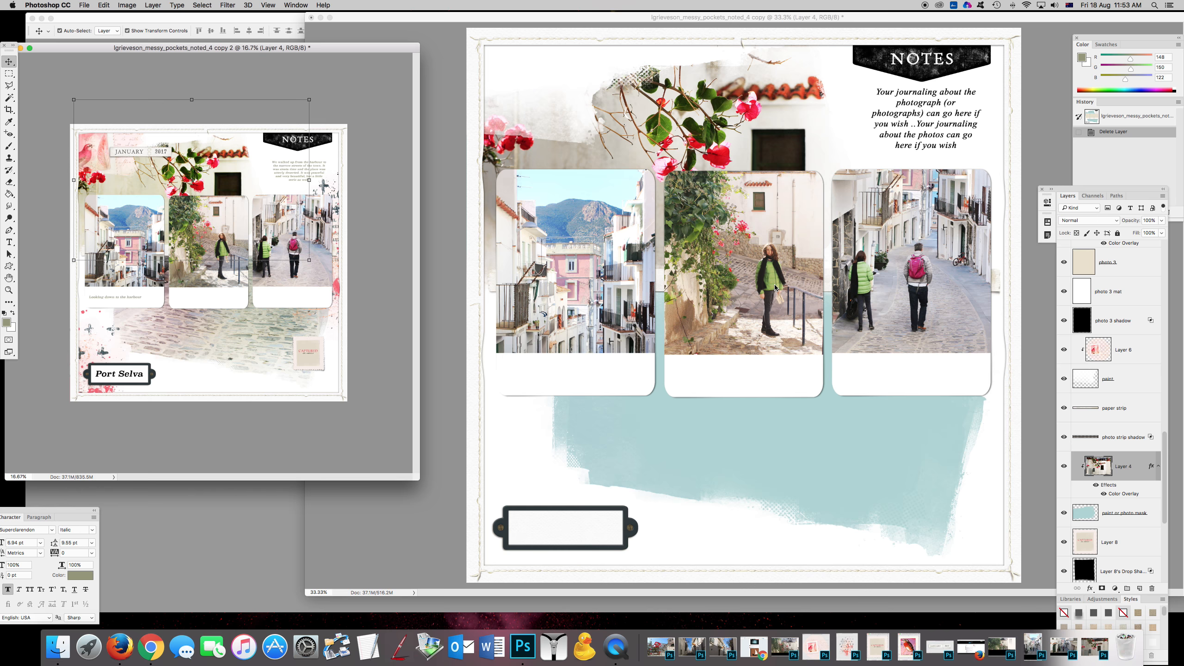
Add an Overlay-mode Color Overlay to Layer 4, sampling the woman's green jacket and muting it to a greyish green.
{"action": "left_click", "coordinate": [733, 126]}
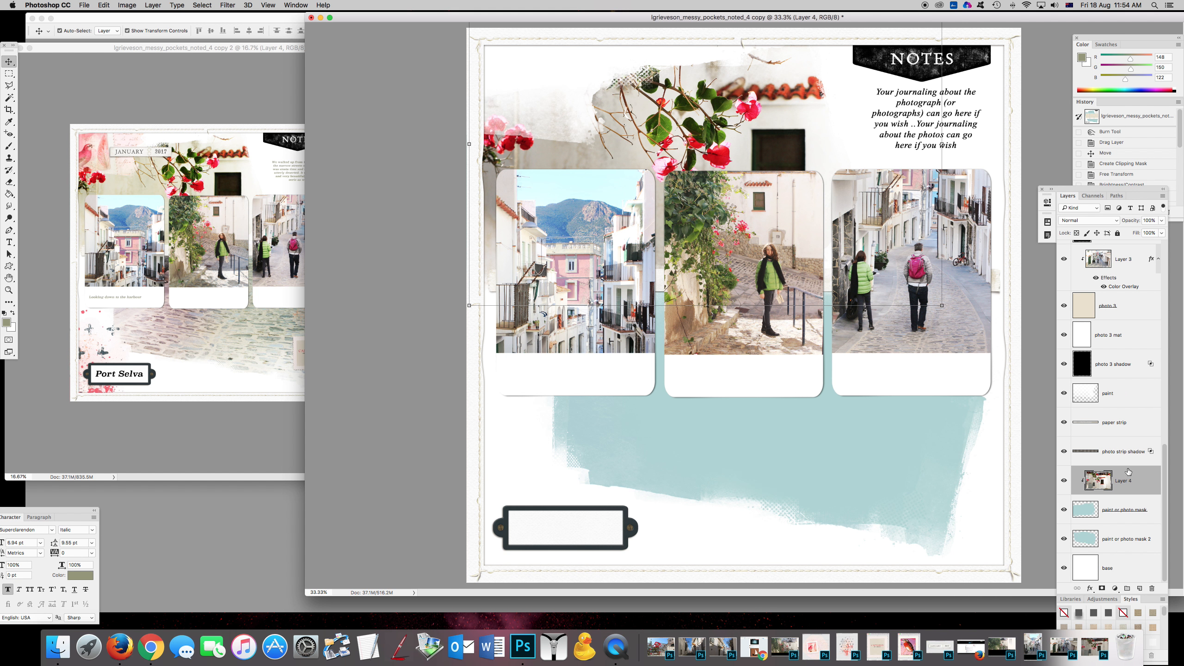
{"action": "left_click", "coordinate": [1091, 589]}
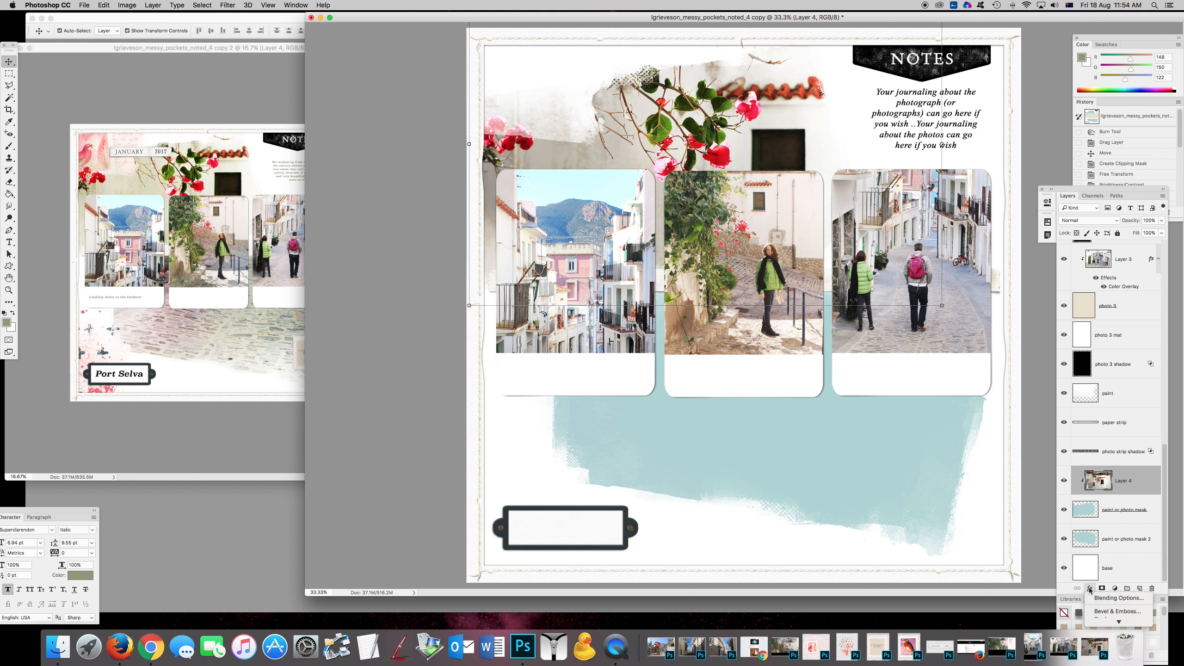
{"action": "mouse_move", "coordinate": [1117, 622]}
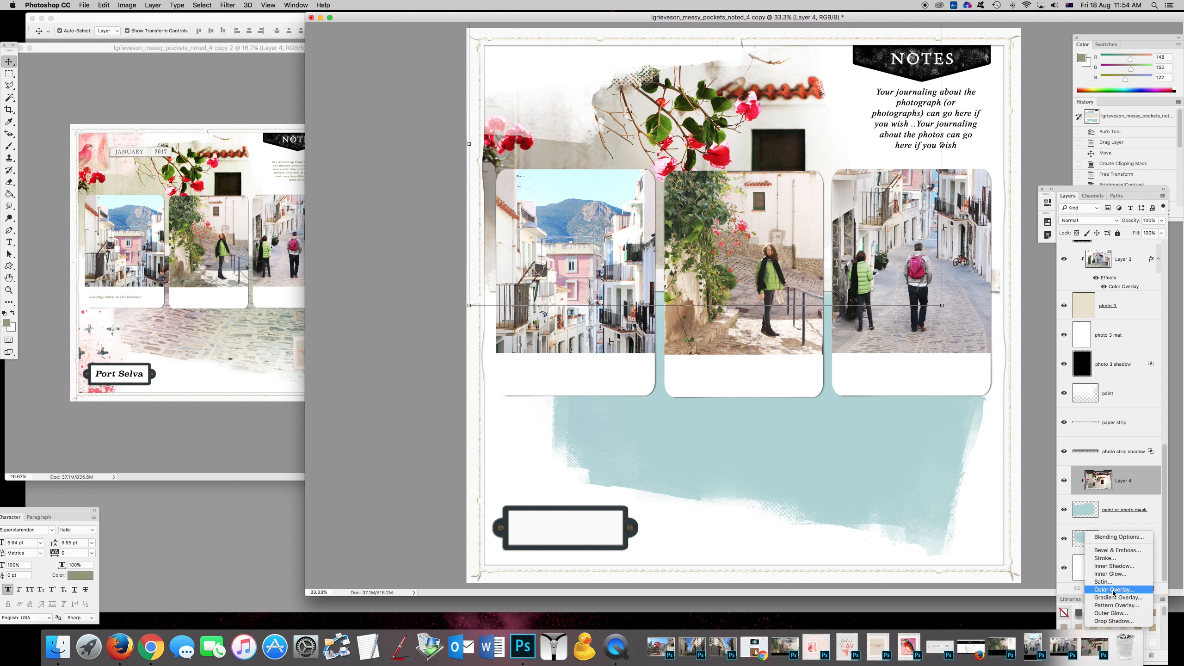
{"action": "left_click", "coordinate": [1102, 587]}
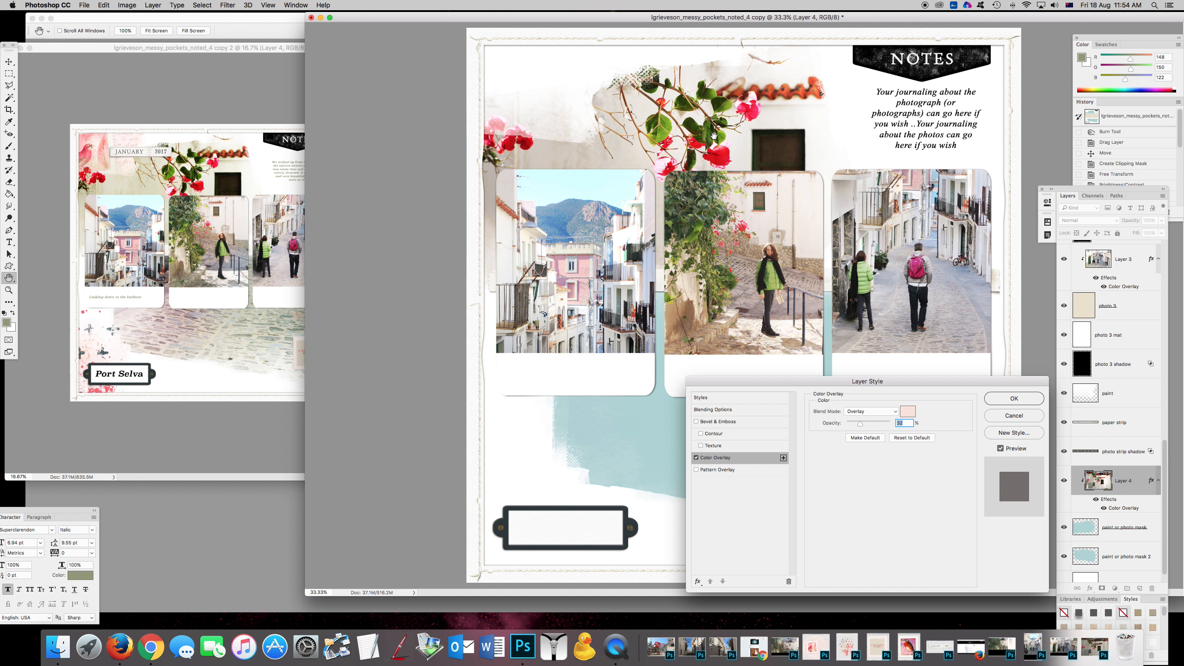
{"action": "left_click", "coordinate": [907, 410]}
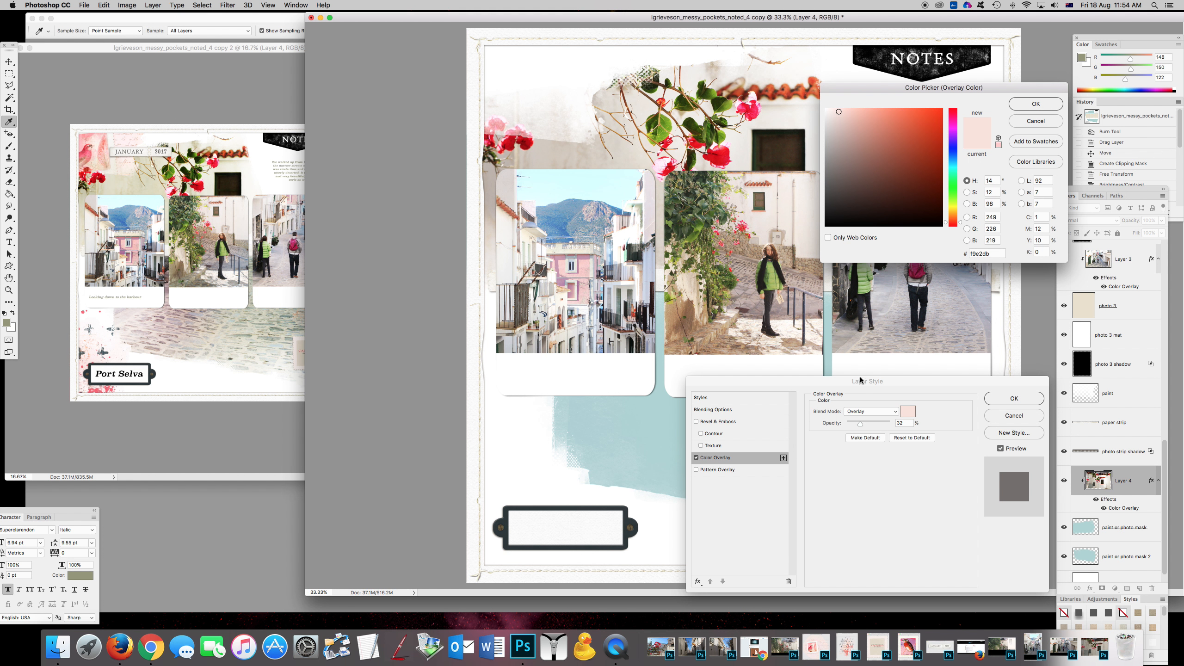
{"action": "left_click", "coordinate": [773, 269]}
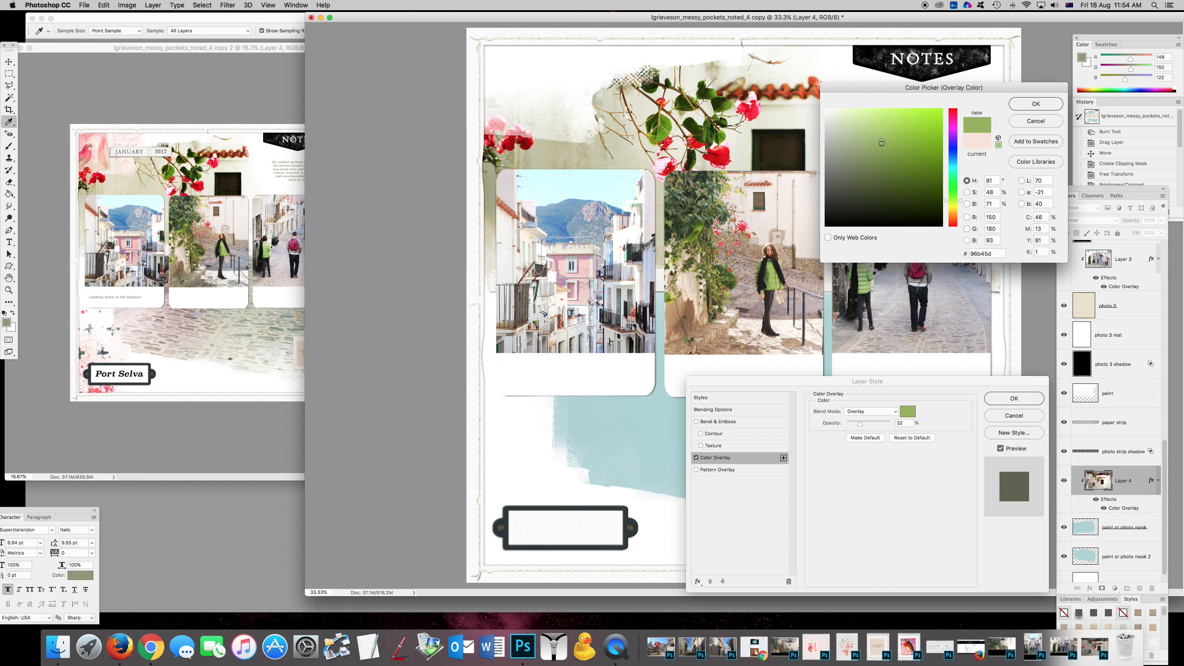
{"action": "left_click", "coordinate": [863, 144]}
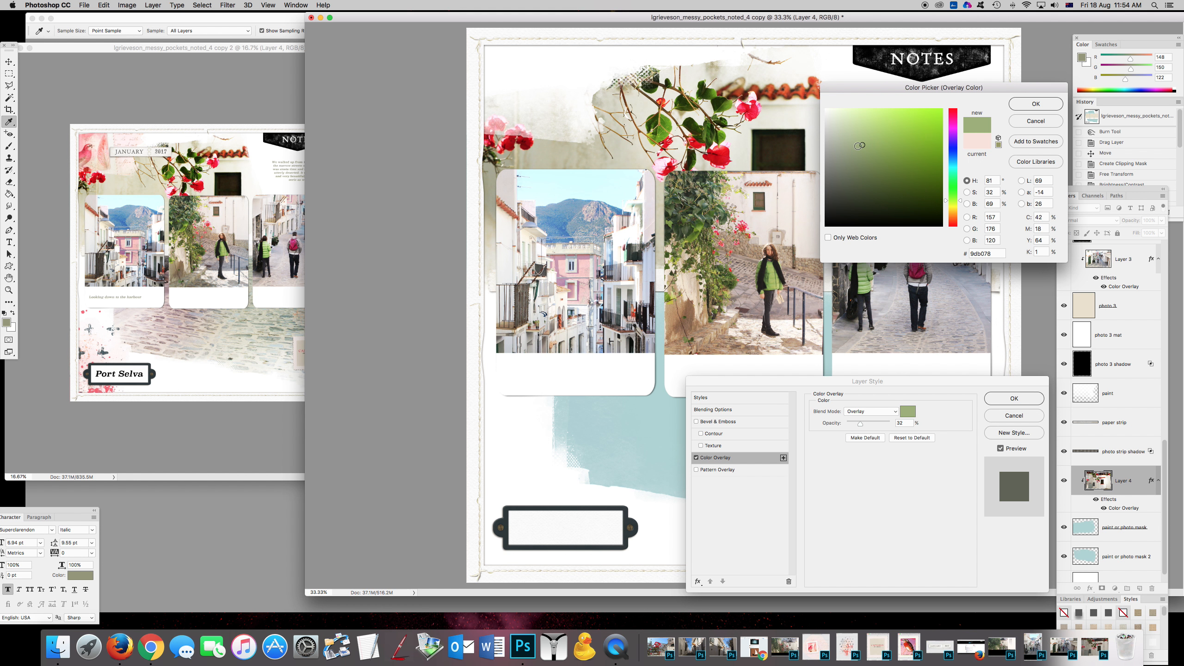
{"action": "left_click", "coordinate": [855, 155]}
{"action": "left_click", "coordinate": [1035, 104]}
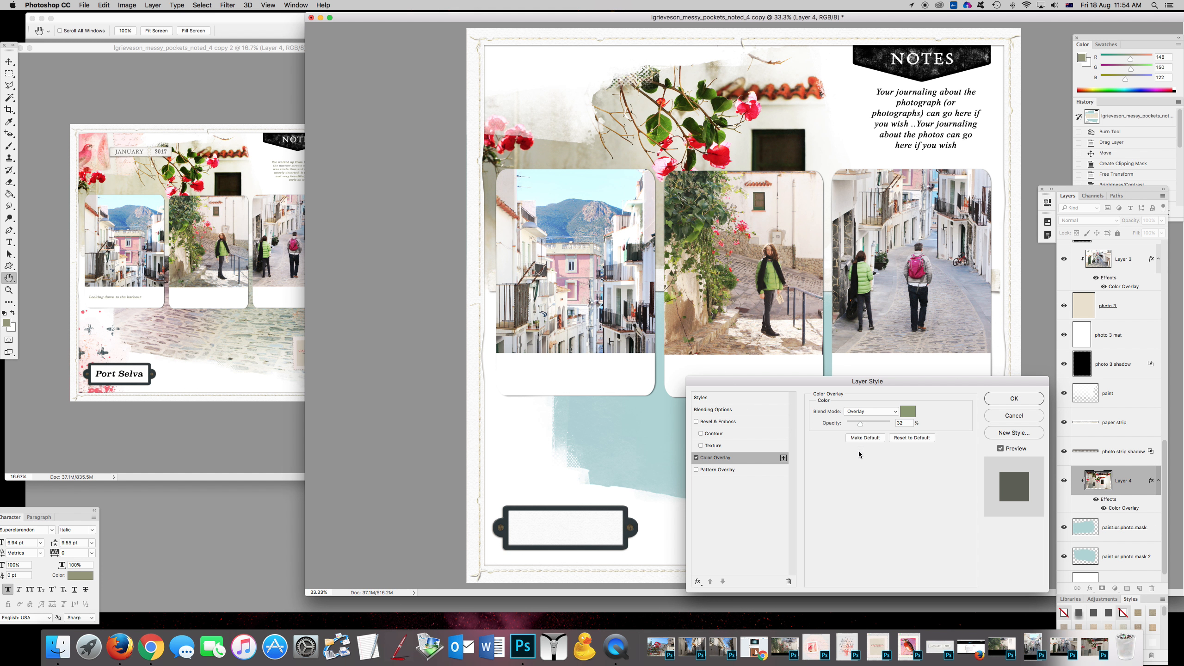
Raise the opacity of Layer 4's Color Overlay to about 55% and apply the effect.
{"action": "left_click_drag", "start_coordinate": [861, 424], "coordinate": [870, 424]}
{"action": "left_click_drag", "start_coordinate": [871, 425], "coordinate": [872, 425]}
{"action": "left_click", "coordinate": [1014, 398]}
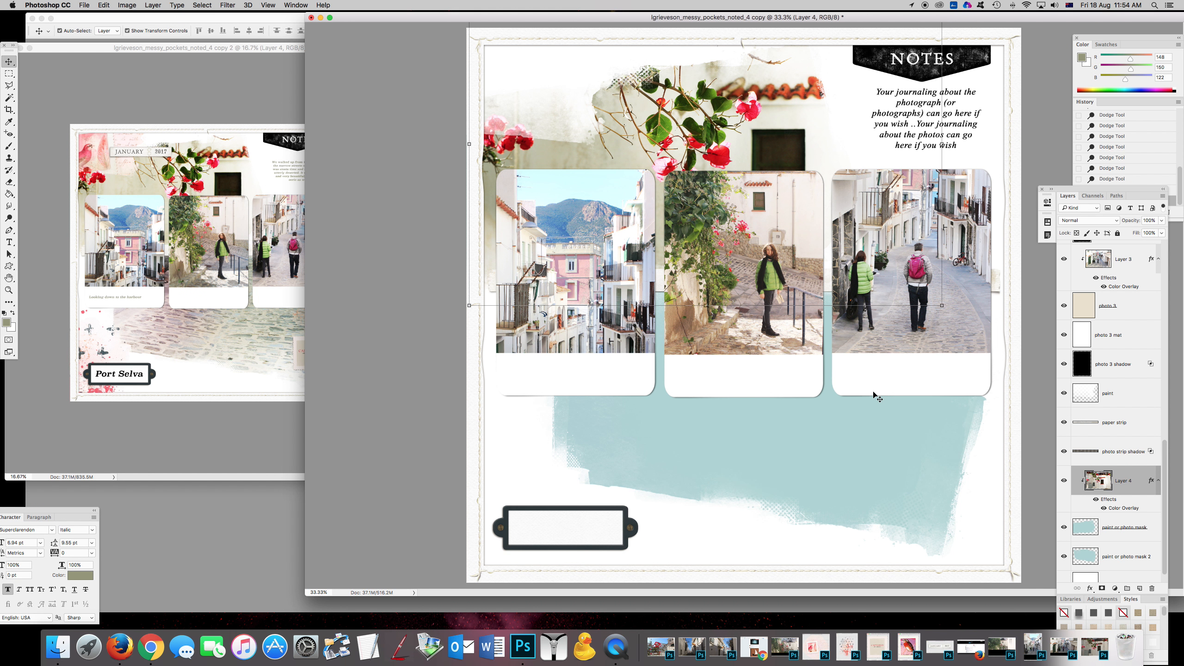
Compare the wall photo with and without its Color Overlay, leaving the effect enabled.
{"action": "double_click", "coordinate": [1124, 482]}
{"action": "double_click", "coordinate": [1114, 510]}
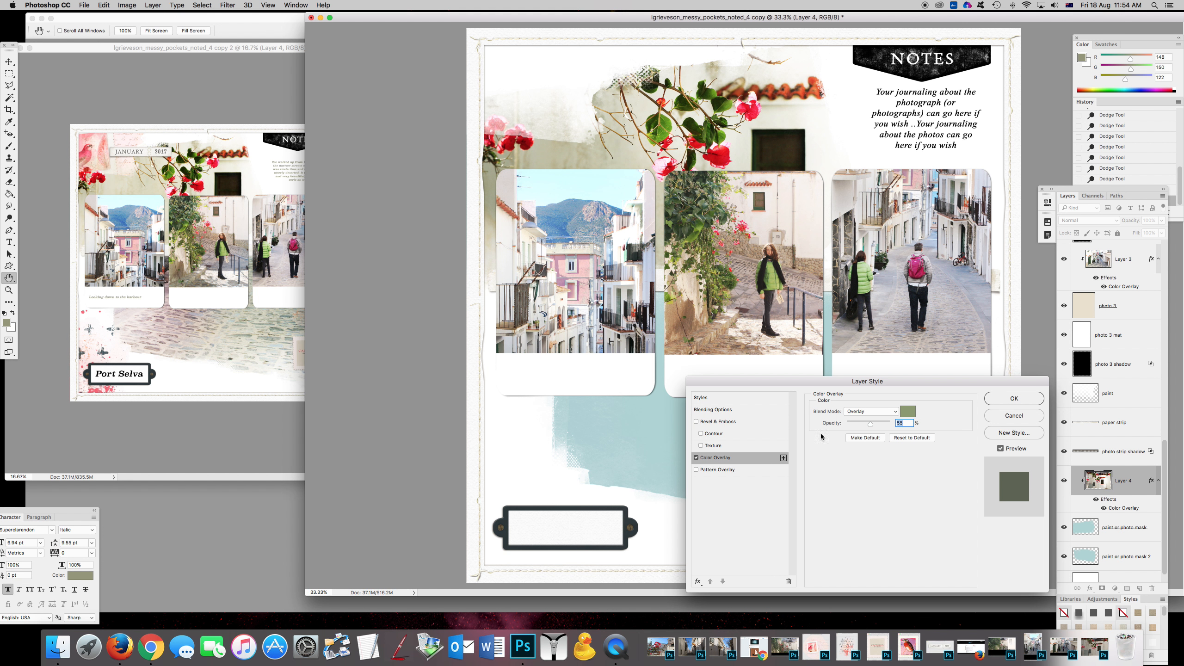
{"action": "left_click", "coordinate": [697, 457]}
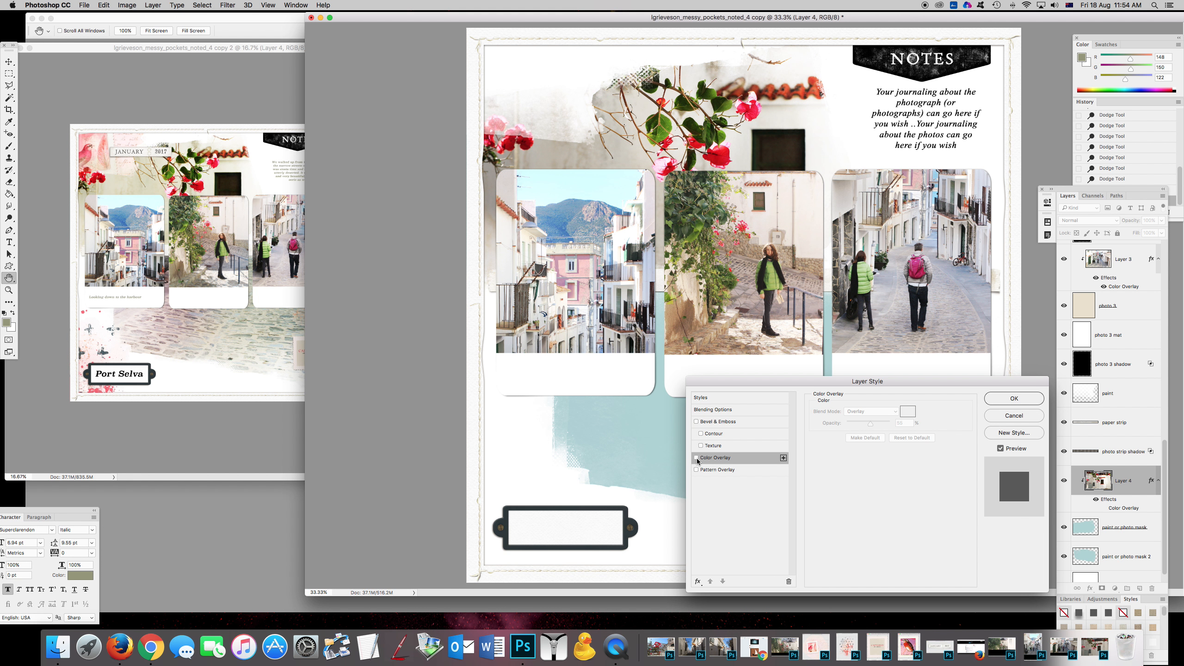
{"action": "left_click", "coordinate": [697, 458]}
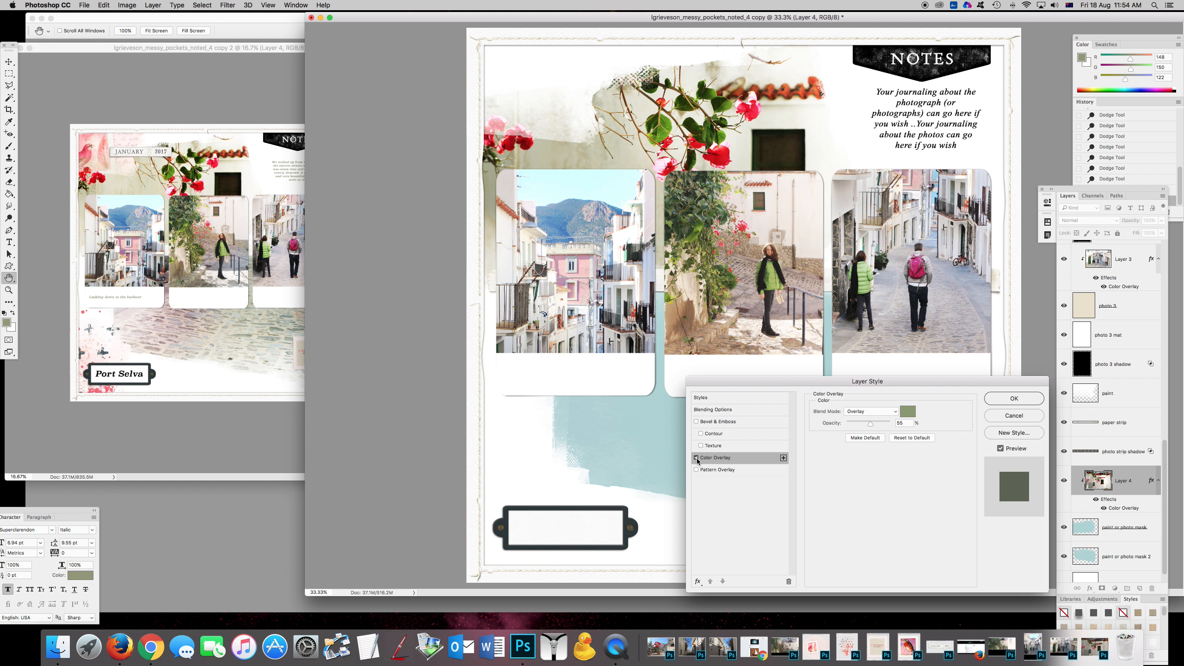
{"action": "left_click", "coordinate": [697, 458]}
{"action": "left_click", "coordinate": [697, 458]}
{"action": "left_click", "coordinate": [697, 458]}
{"action": "left_click", "coordinate": [697, 458]}
{"action": "left_click", "coordinate": [696, 457]}
{"action": "left_click", "coordinate": [696, 457]}
{"action": "left_click", "coordinate": [697, 458]}
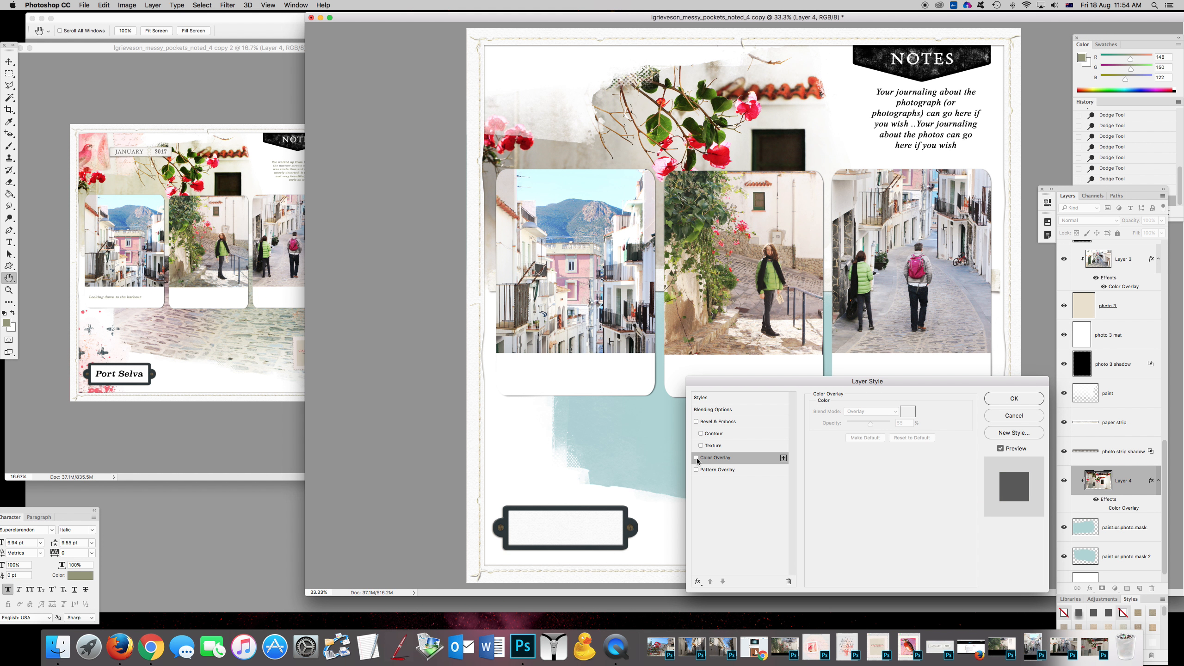
{"action": "left_click", "coordinate": [1013, 399]}
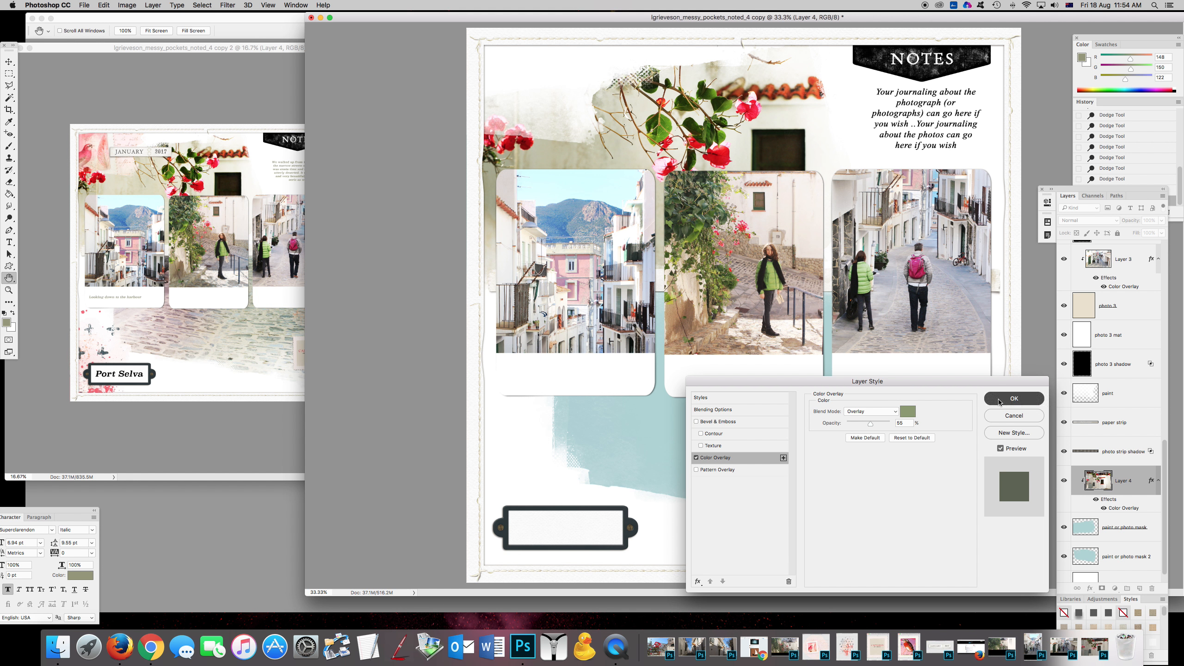
Dodge the wall around the pink flowers and the faded upper left edge of the Layer 4 photo.
{"action": "left_click", "coordinate": [9, 218]}
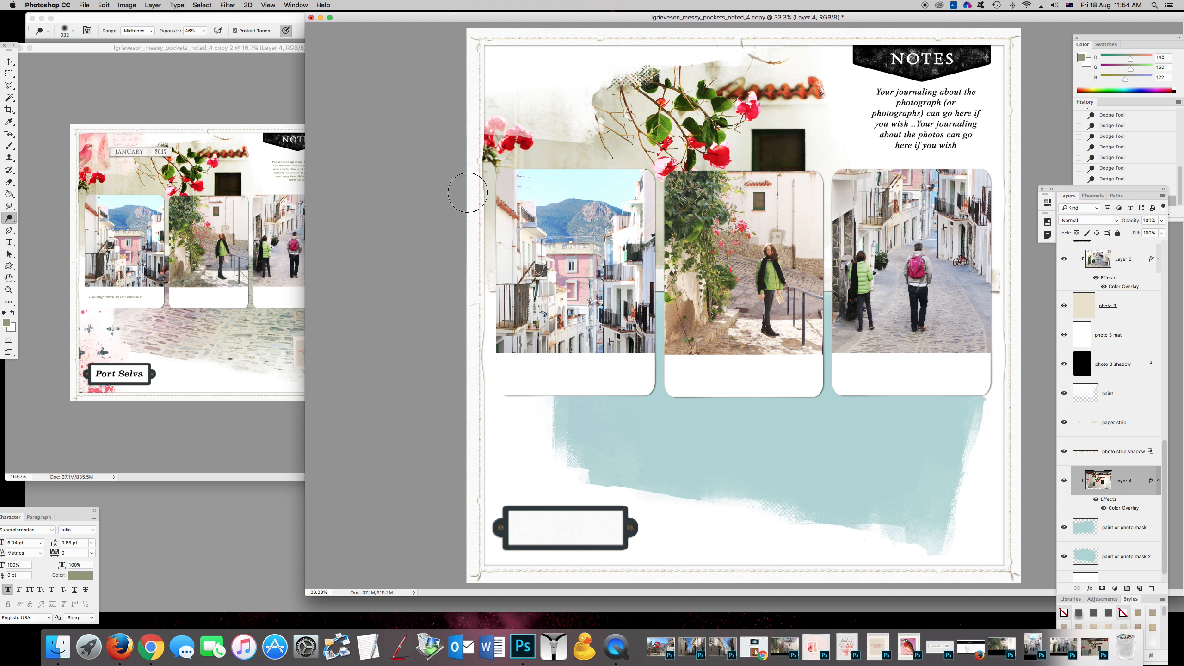
{"action": "left_click", "coordinate": [510, 119]}
{"action": "left_click", "coordinate": [579, 60]}
Copy the IMG_5997.JPG street photo into the layout directly above the paint or photo mask 2 layer, then minimize the source photo.
{"action": "left_click", "coordinate": [9, 61]}
{"action": "left_click", "coordinate": [854, 450]}
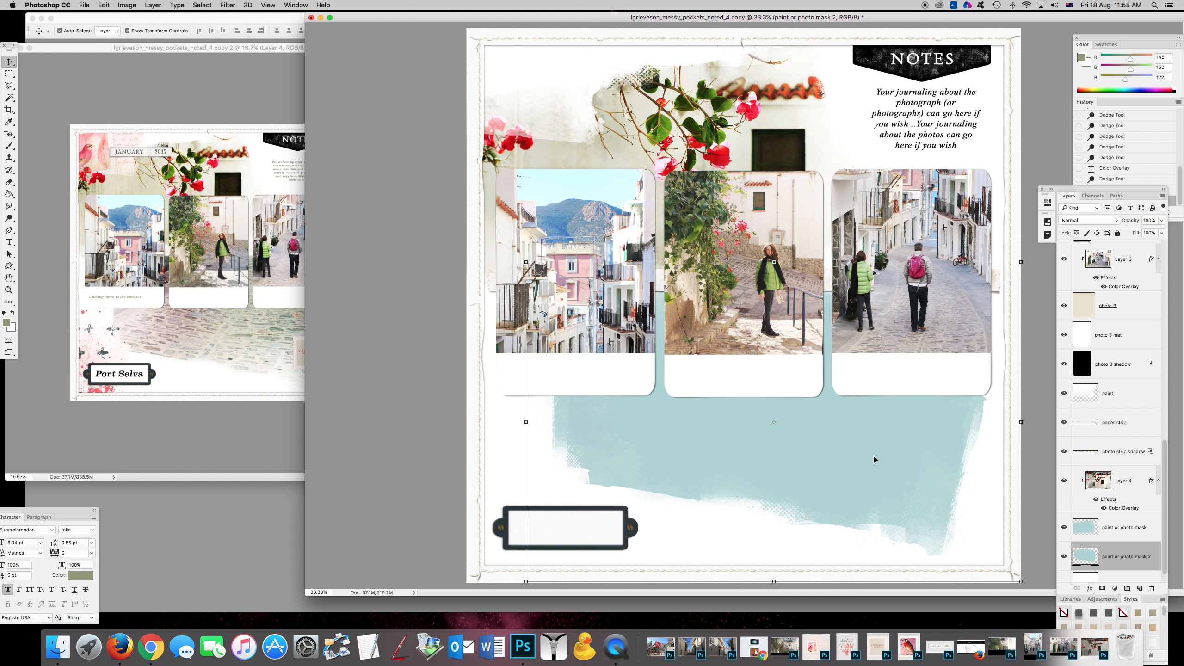
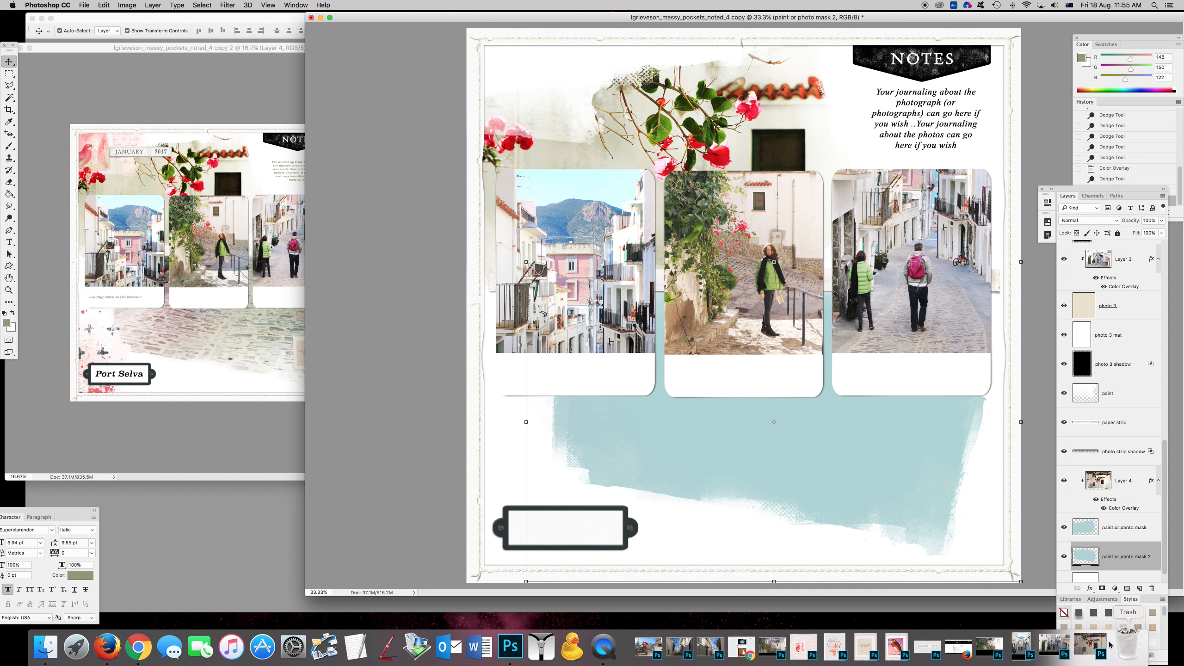
{"action": "left_click", "coordinate": [1032, 641]}
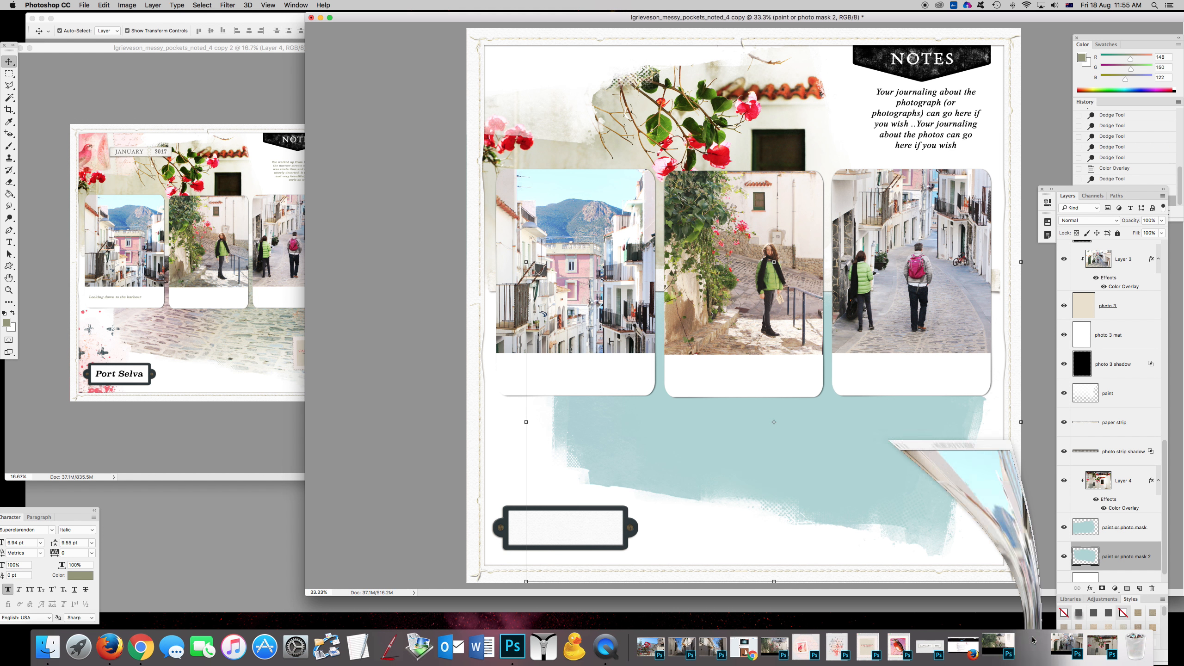
{"action": "left_click_drag", "start_coordinate": [907, 342], "coordinate": [410, 53]}
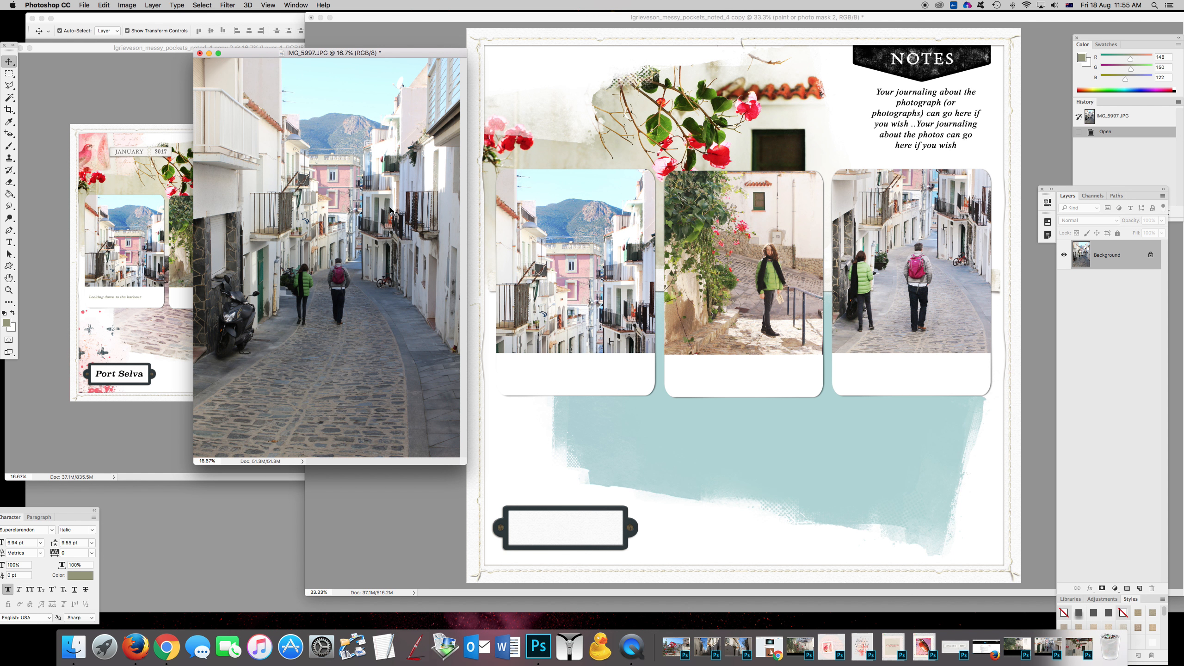
{"action": "left_click", "coordinate": [816, 470]}
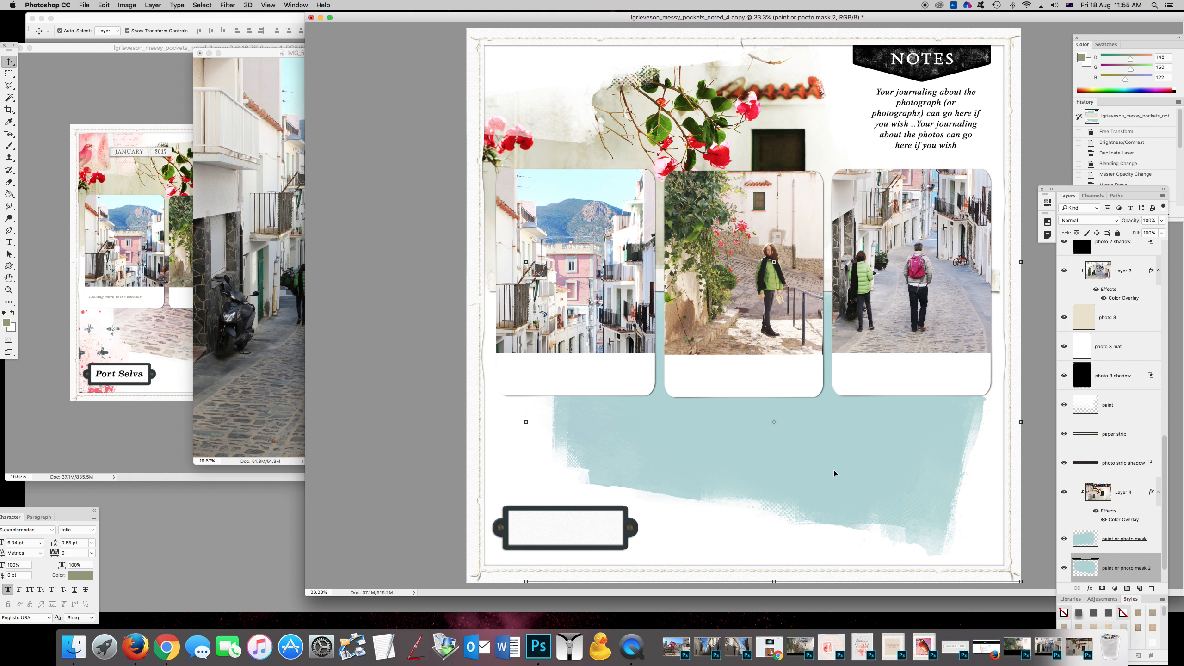
{"action": "left_click_drag", "start_coordinate": [280, 304], "coordinate": [912, 436]}
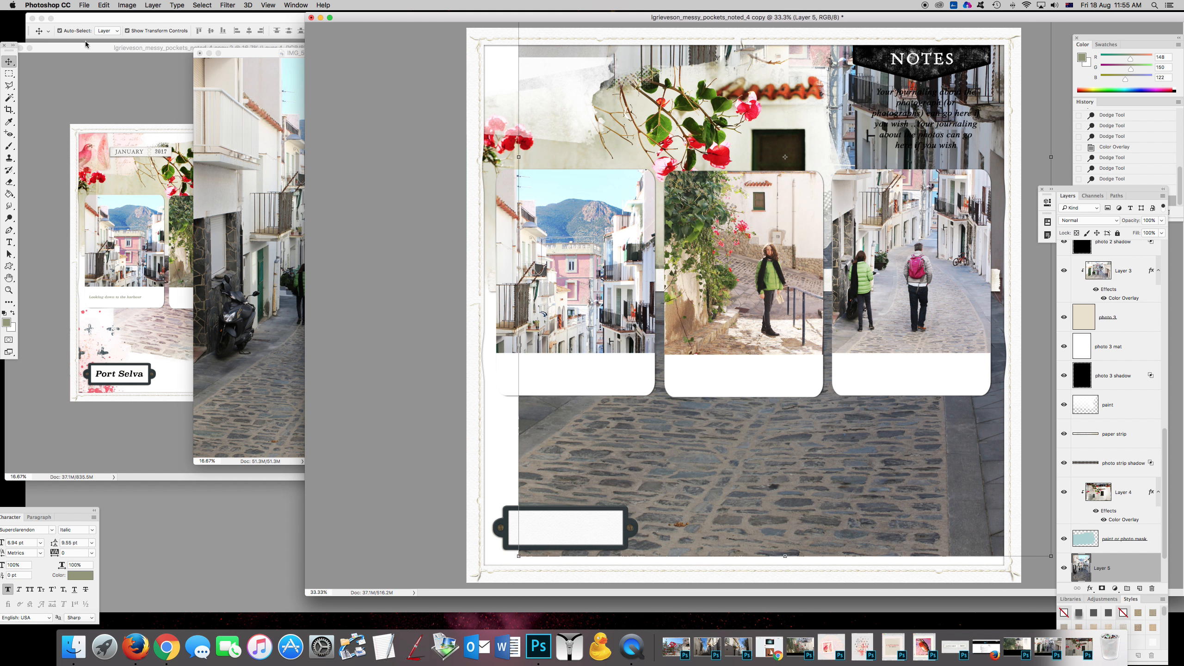
{"action": "left_click", "coordinate": [209, 53]}
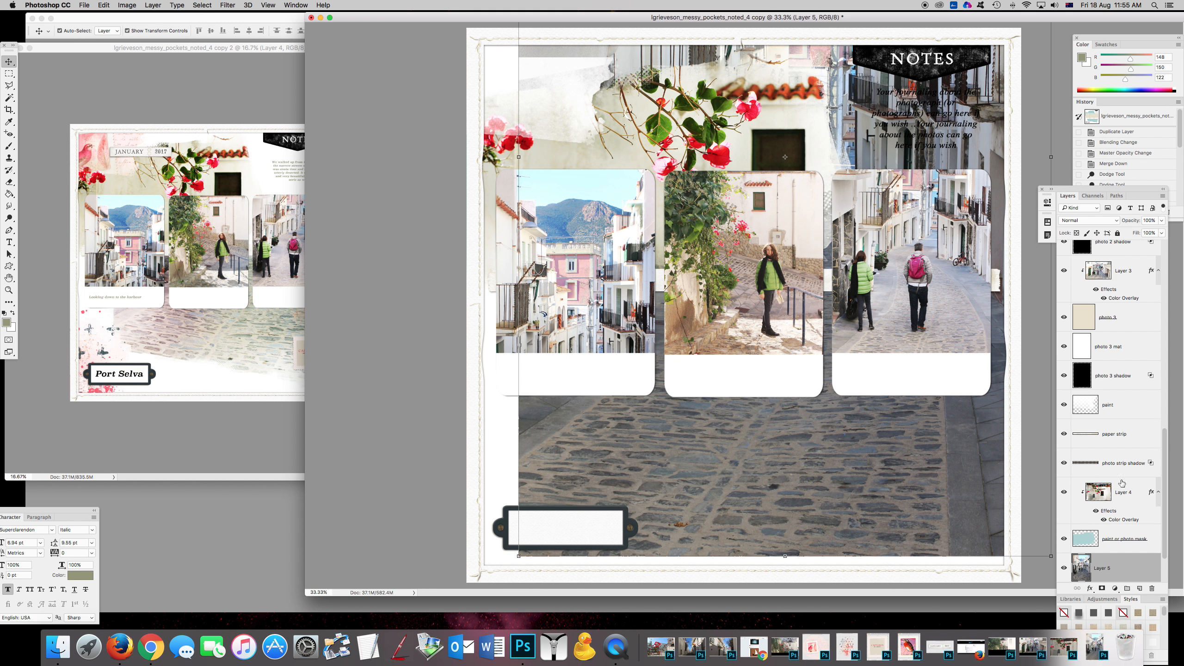
Clip the new cobblestone street photo to the paint or photo mask 2 layer.
{"action": "scroll", "coordinate": [1110, 500], "scroll_direction": "down", "scroll_amount": 2}
{"action": "left_click_drag", "start_coordinate": [1116, 519], "coordinate": [1119, 522]}
{"action": "left_click", "coordinate": [1119, 522], "text": "alt"}
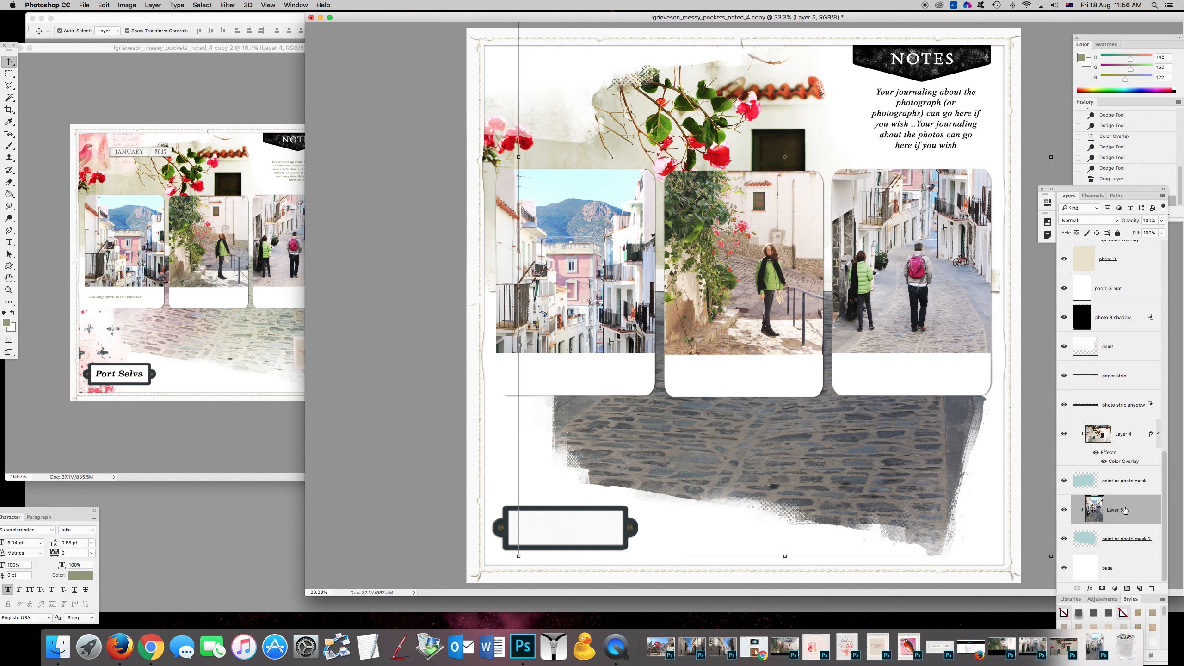
Rotate the clipped cobblestone street photo about 7.37° and reposition it so the paving fills the lower paint mask.
{"action": "left_click_drag", "start_coordinate": [596, 18], "coordinate": [504, 17]}
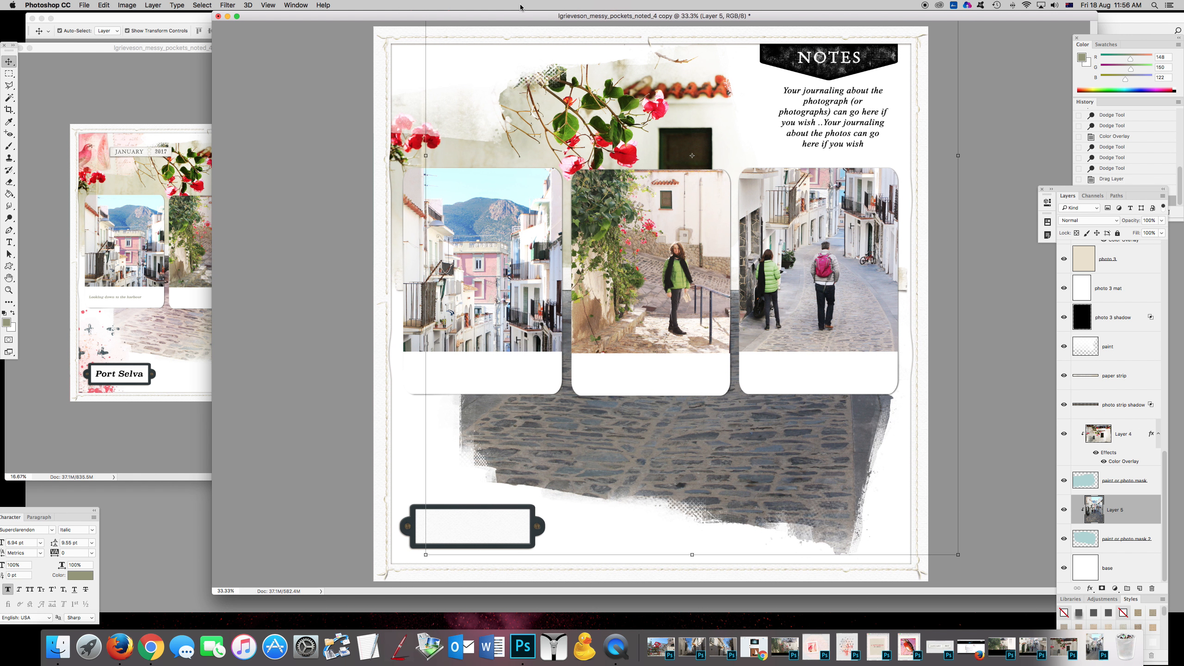
{"action": "left_click_drag", "start_coordinate": [319, 18], "coordinate": [456, 7]}
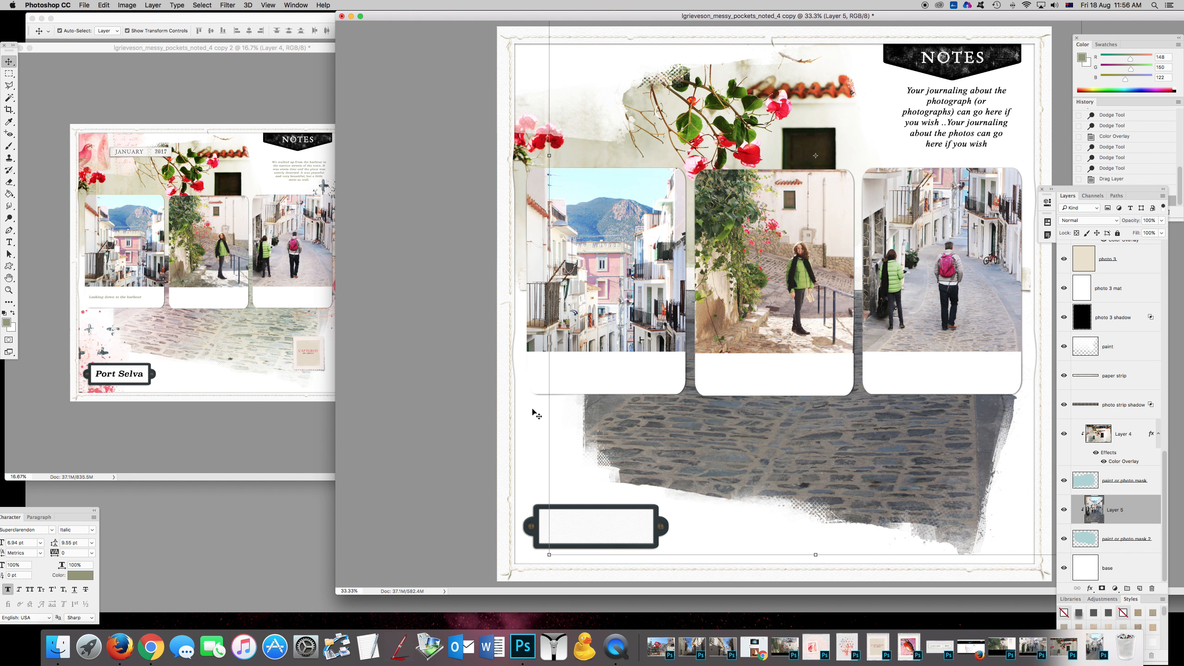
{"action": "left_click_drag", "start_coordinate": [541, 419], "coordinate": [522, 369]}
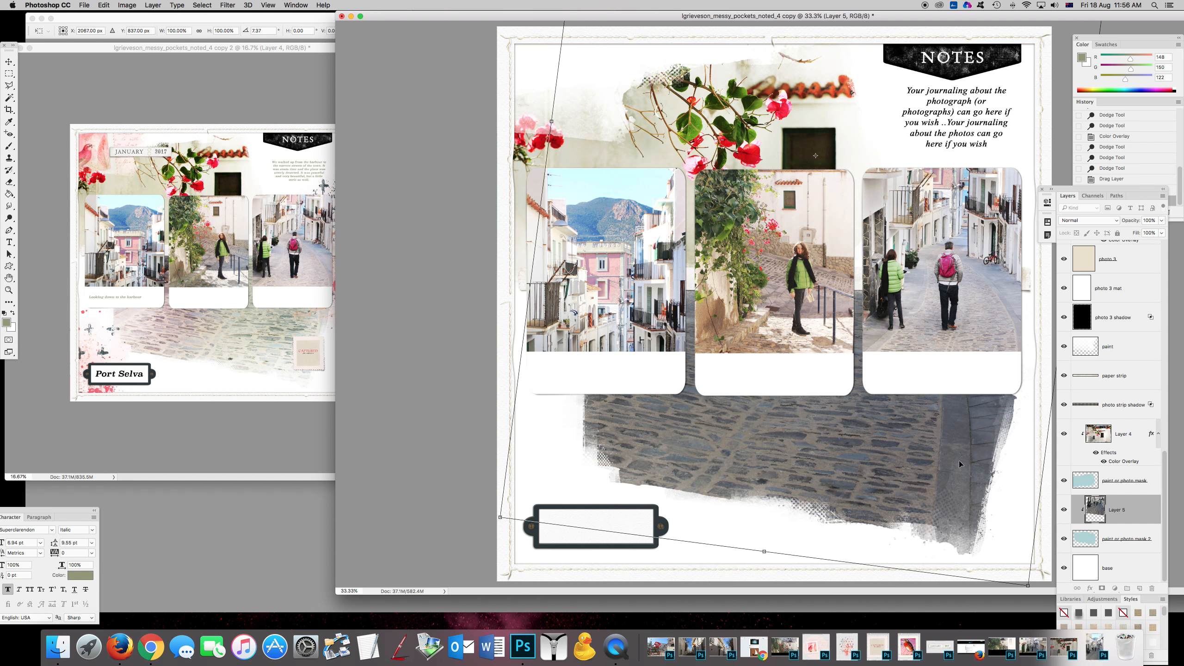
{"action": "left_click_drag", "start_coordinate": [897, 453], "coordinate": [951, 456]}
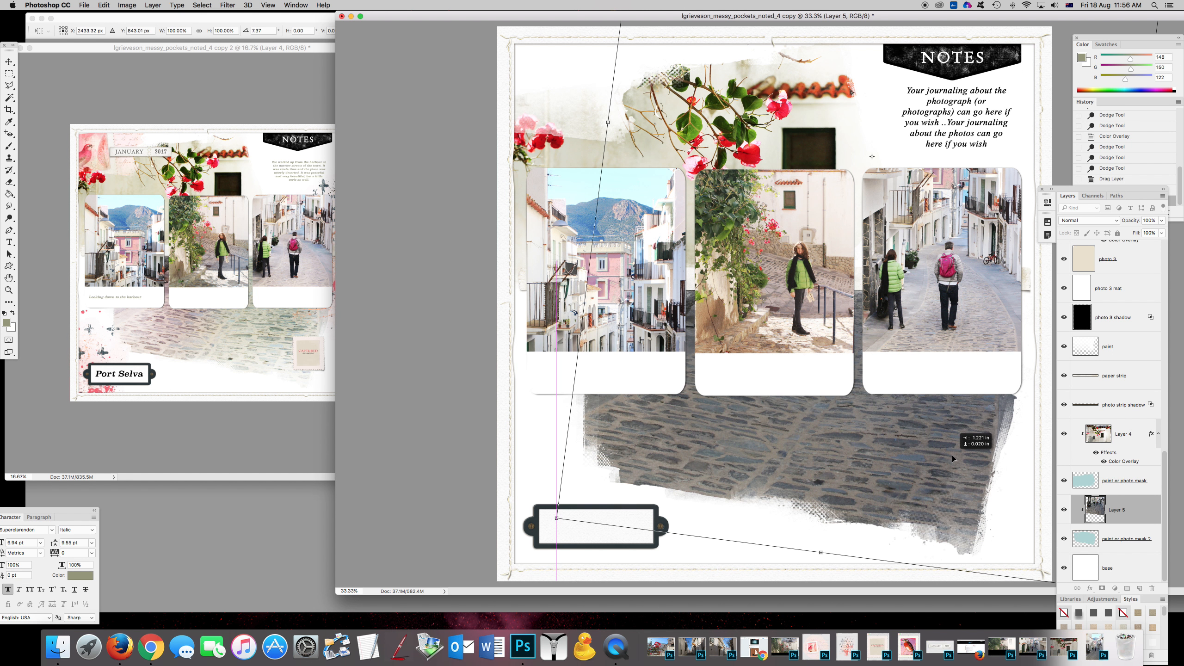
{"action": "left_click_drag", "start_coordinate": [952, 455], "coordinate": [957, 456]}
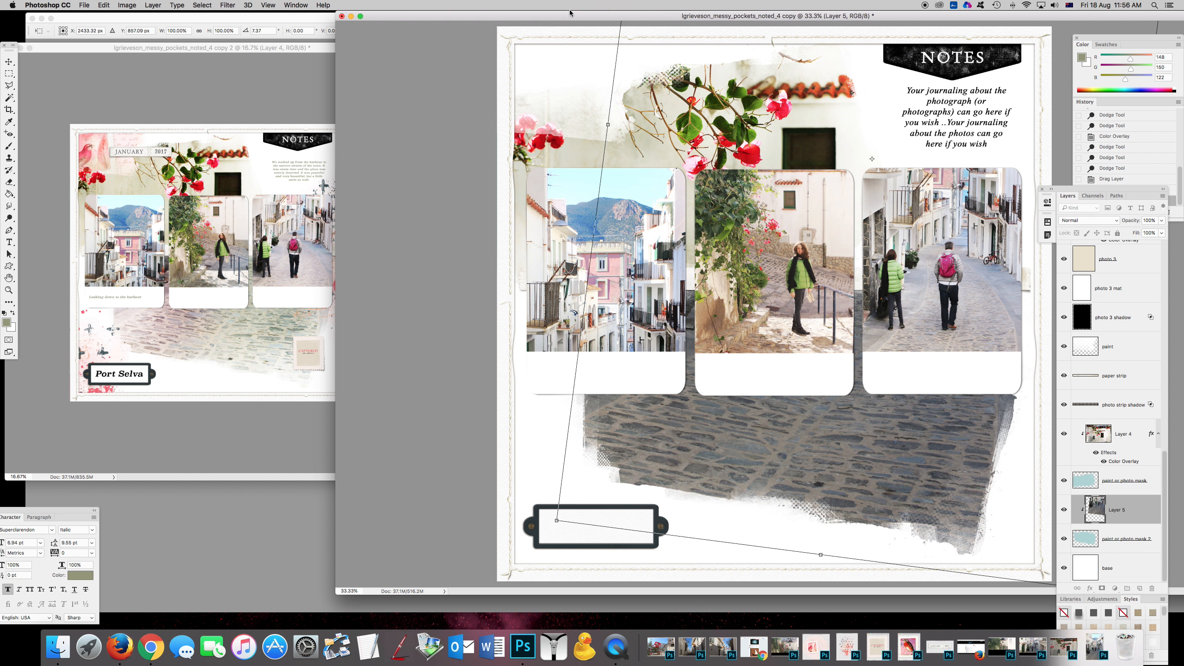
{"action": "left_click_drag", "start_coordinate": [570, 13], "coordinate": [536, 42]}
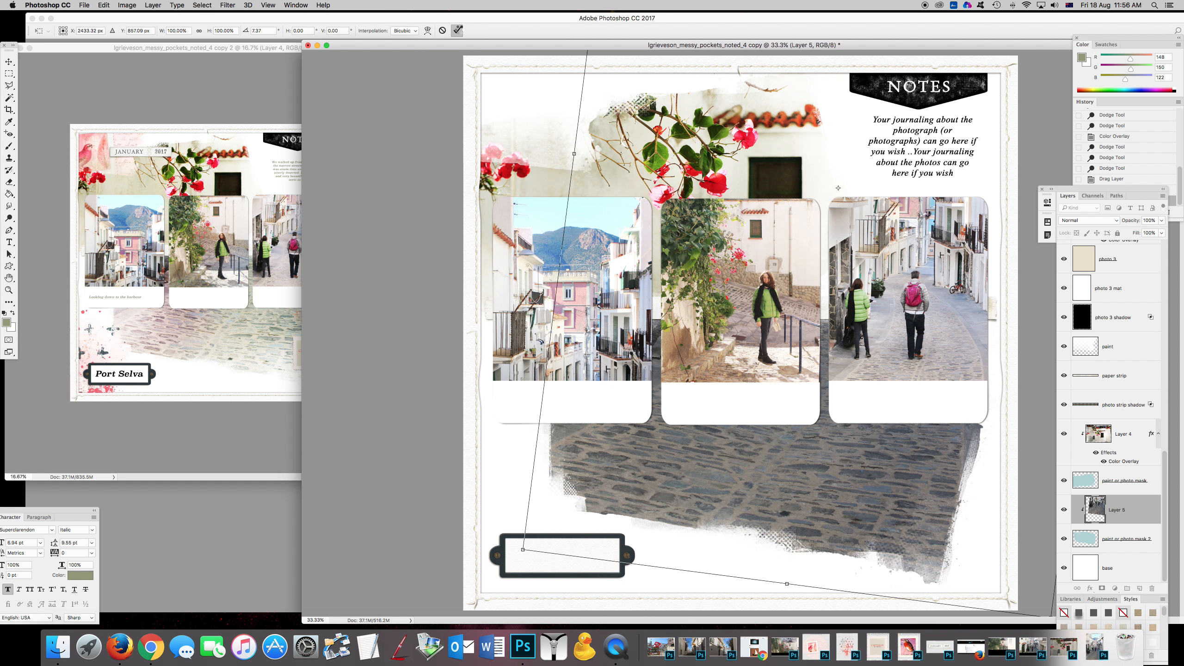
{"action": "left_click", "coordinate": [458, 31]}
Adjust the cobblestone photo's brightness to 61 and contrast to 71.
{"action": "left_click_drag", "start_coordinate": [439, 48], "coordinate": [445, 4]}
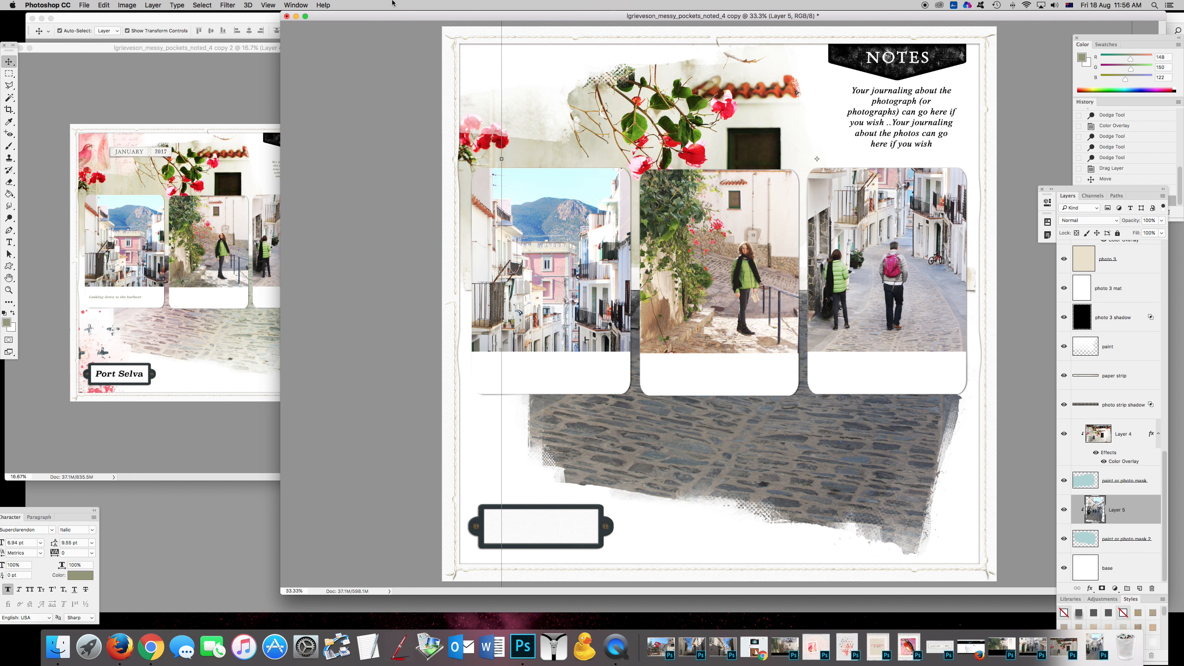
{"action": "left_click", "coordinate": [126, 5]}
{"action": "mouse_move", "coordinate": [149, 36]}
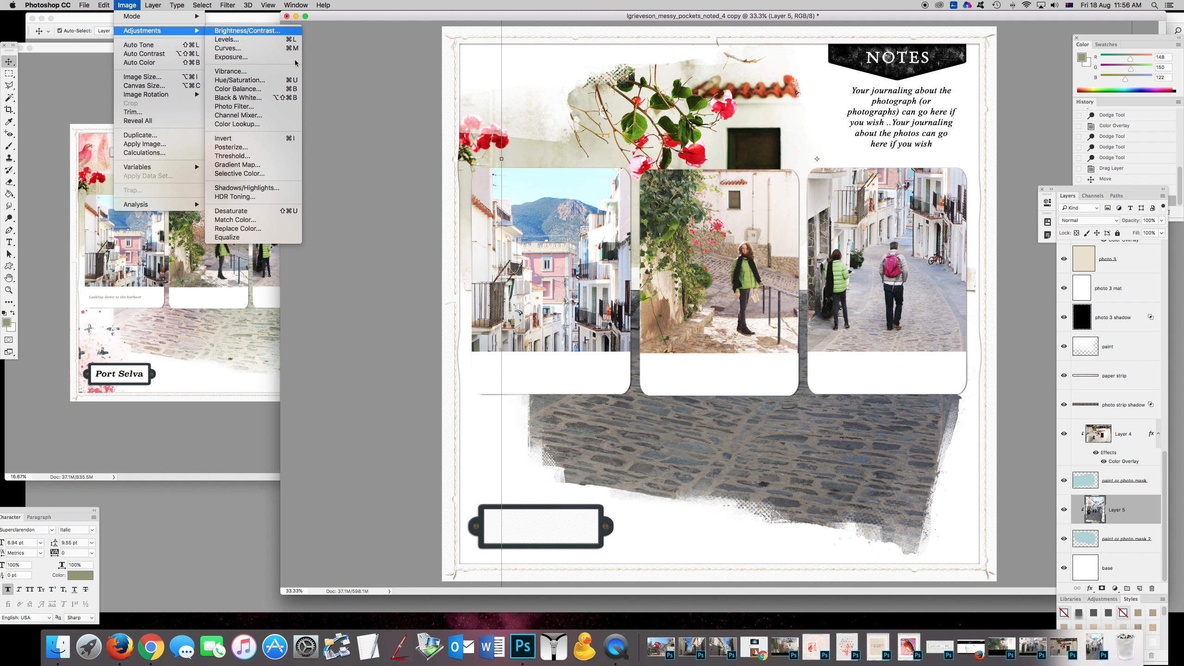
{"action": "left_click", "coordinate": [233, 33]}
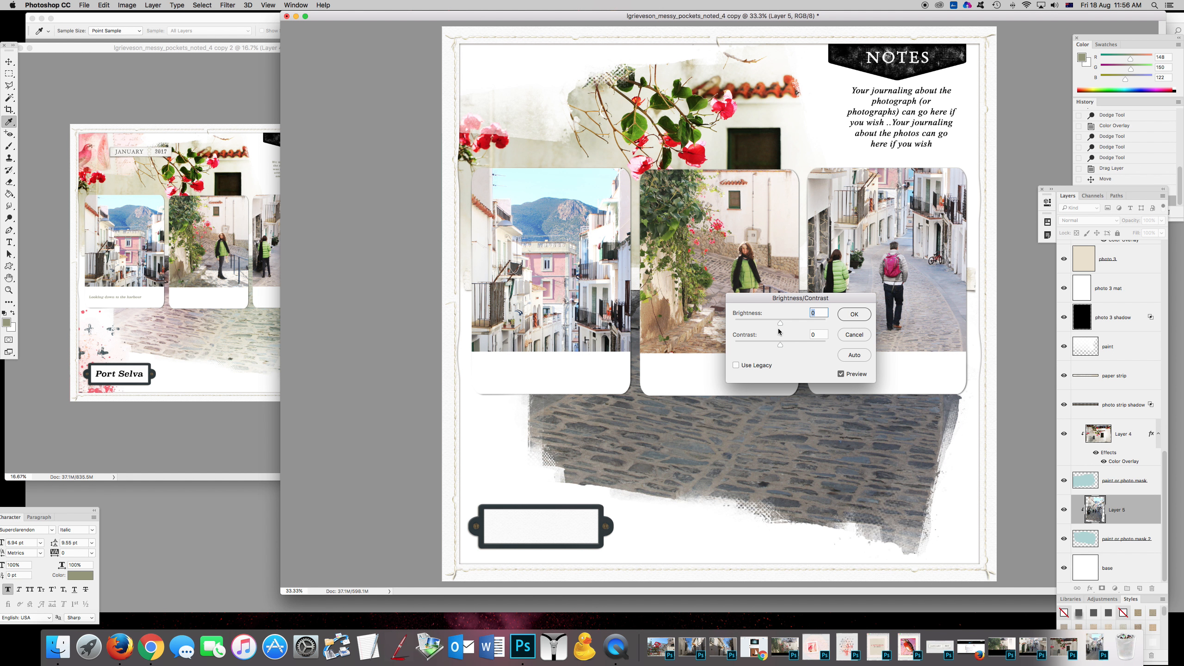
{"action": "left_click_drag", "start_coordinate": [795, 323], "coordinate": [798, 324]}
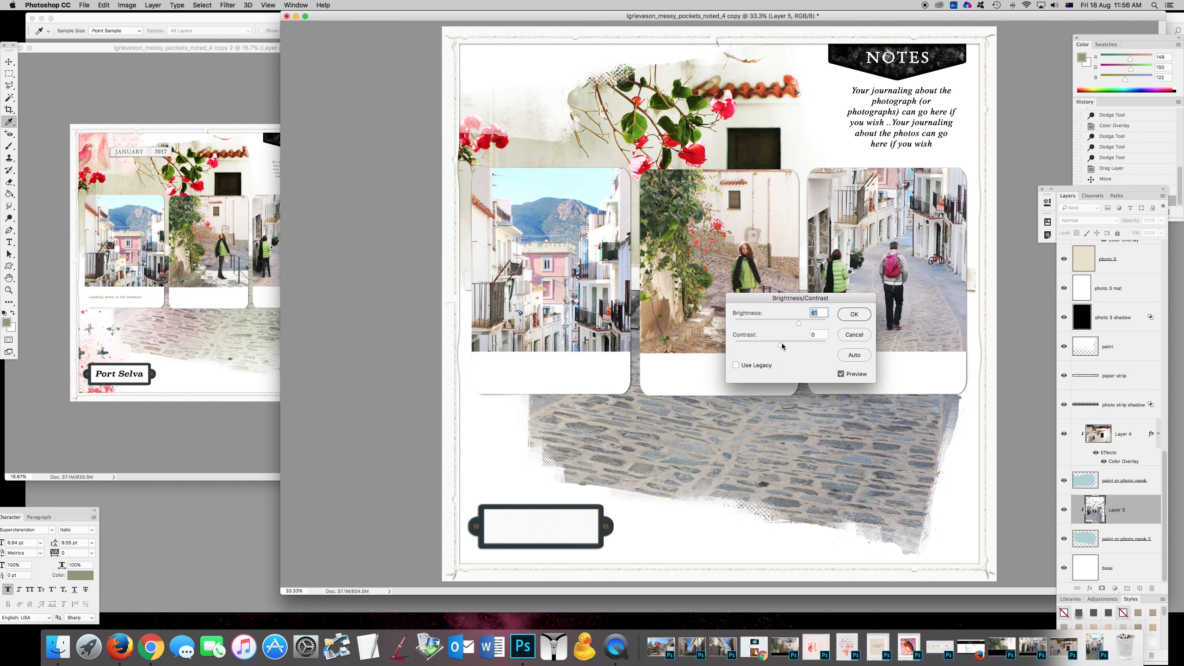
{"action": "left_click_drag", "start_coordinate": [781, 342], "coordinate": [807, 344]}
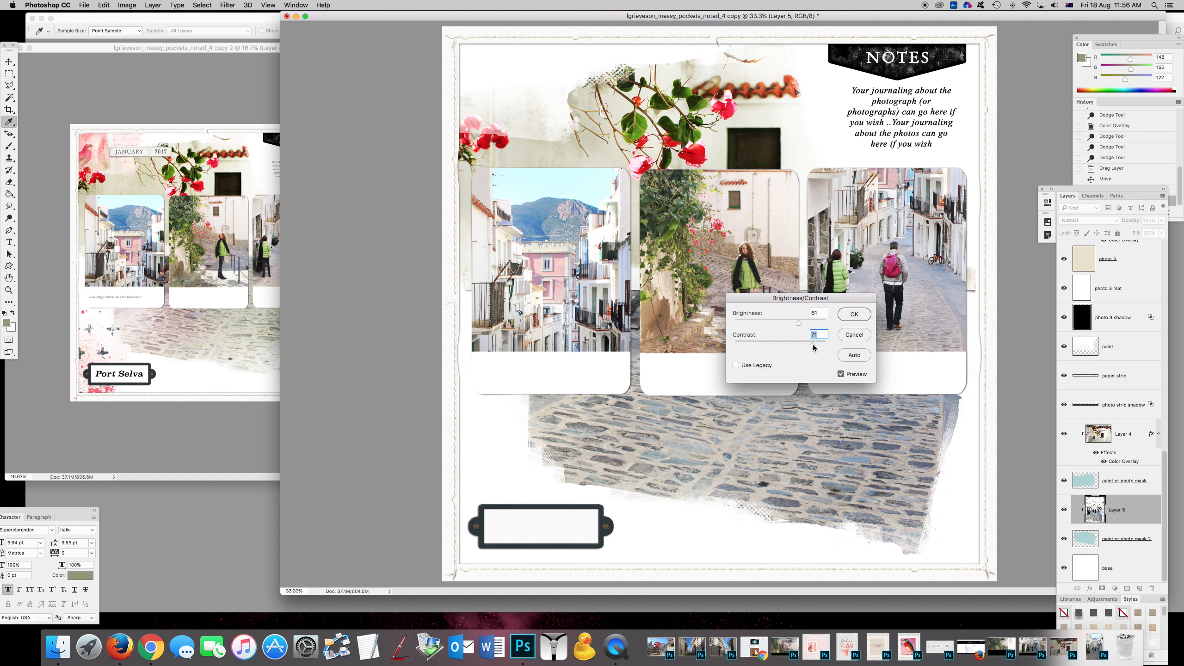
{"action": "key", "text": "Return"}
{"action": "key", "text": "v"}
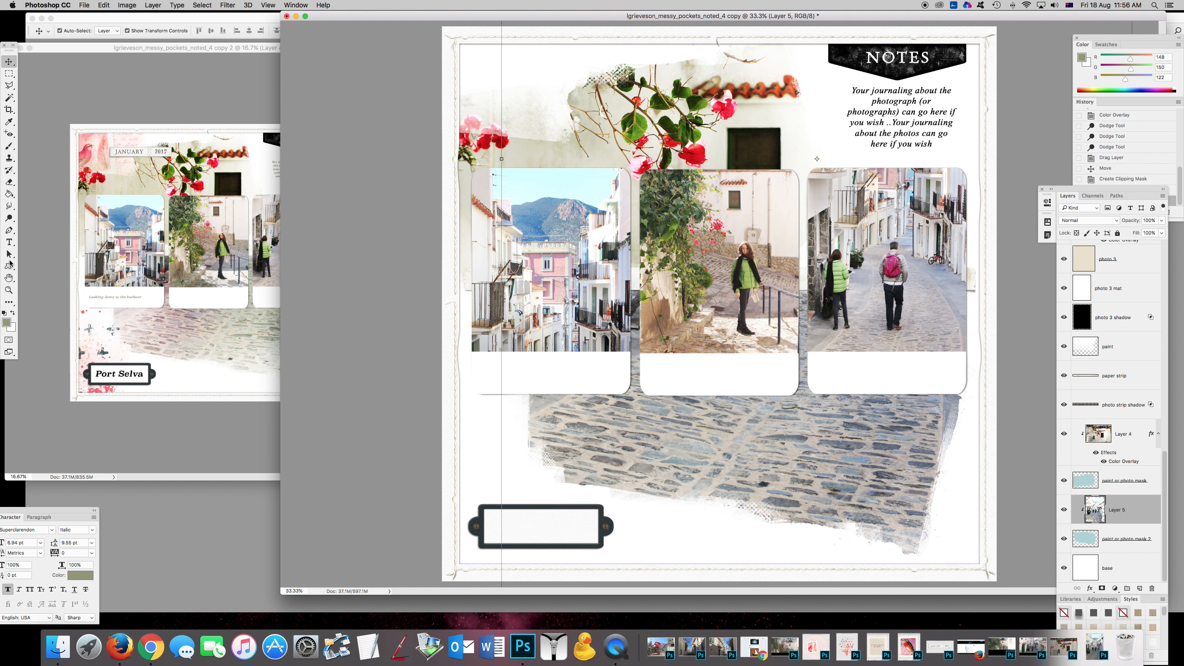
Dodge the outer edges of the cobblestone area on Layer 5 with a 676 px soft brush.
{"action": "left_click", "coordinate": [9, 217]}
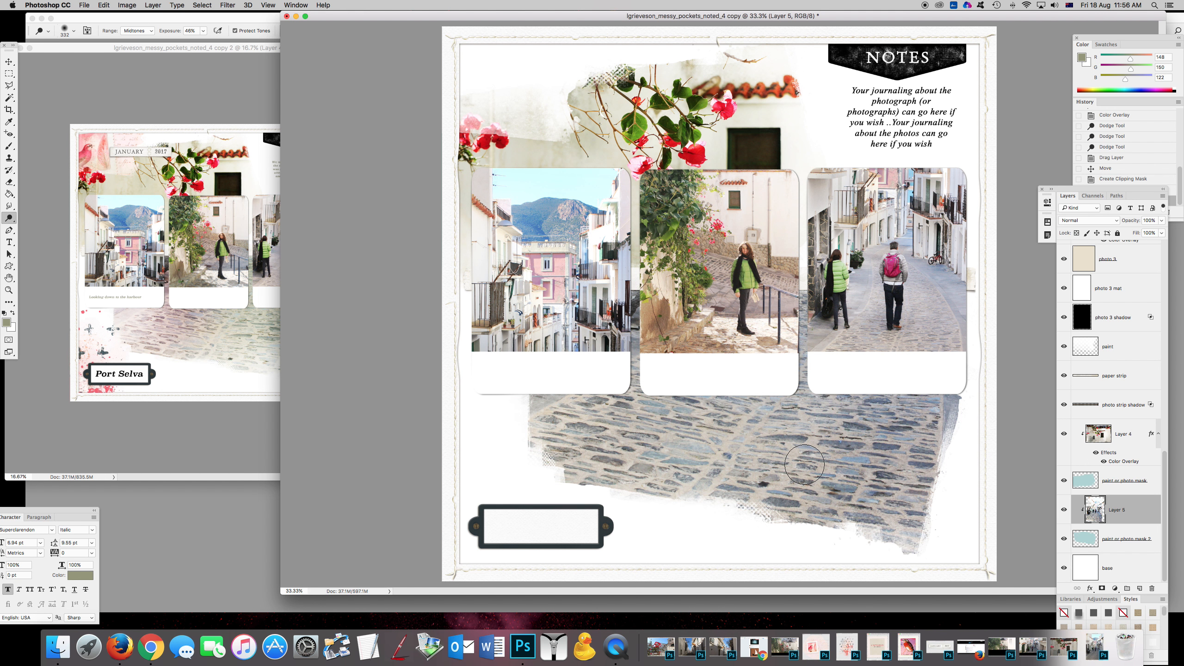
{"action": "left_click", "coordinate": [73, 31]}
{"action": "left_click", "coordinate": [131, 60]}
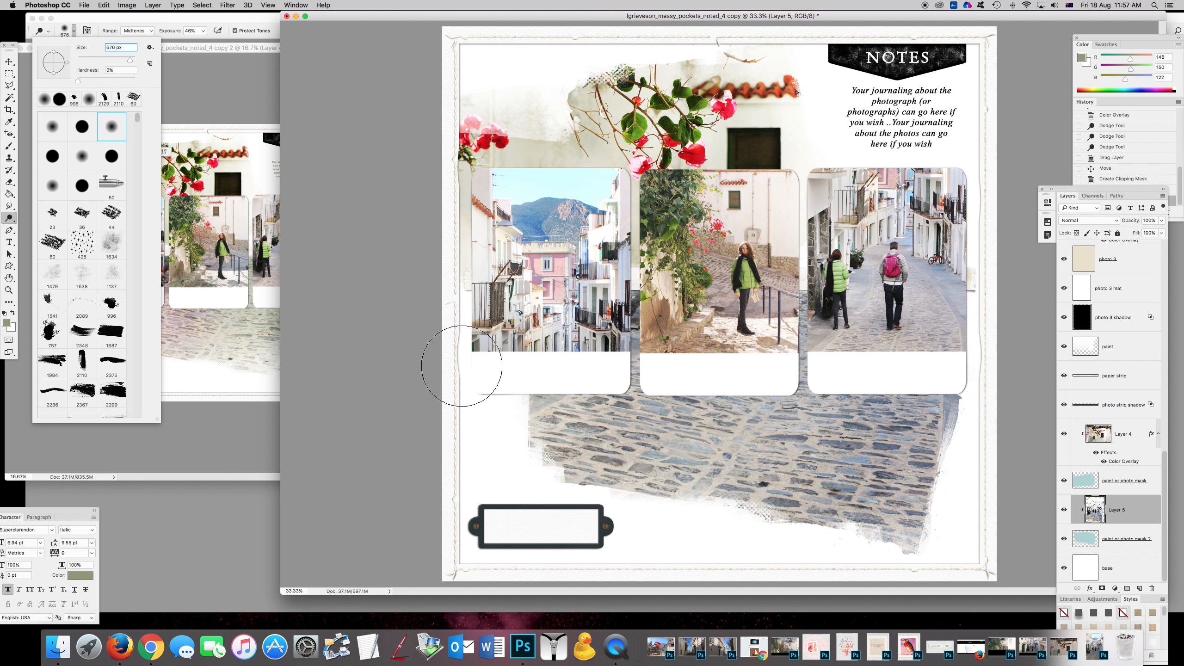
{"action": "left_click", "coordinate": [948, 519]}
{"action": "mouse_move", "coordinate": [948, 518]}
{"action": "left_mouse_down"}
{"action": "mouse_move", "coordinate": [936, 450]}
{"action": "mouse_move", "coordinate": [936, 465]}
{"action": "mouse_move", "coordinate": [807, 531]}
{"action": "mouse_move", "coordinate": [790, 507]}
{"action": "mouse_move", "coordinate": [837, 483]}
{"action": "mouse_move", "coordinate": [911, 520]}
{"action": "mouse_move", "coordinate": [910, 540]}
{"action": "mouse_move", "coordinate": [926, 533]}
{"action": "mouse_move", "coordinate": [941, 424]}
{"action": "mouse_move", "coordinate": [817, 509]}
{"action": "mouse_move", "coordinate": [759, 515]}
{"action": "left_mouse_up"}
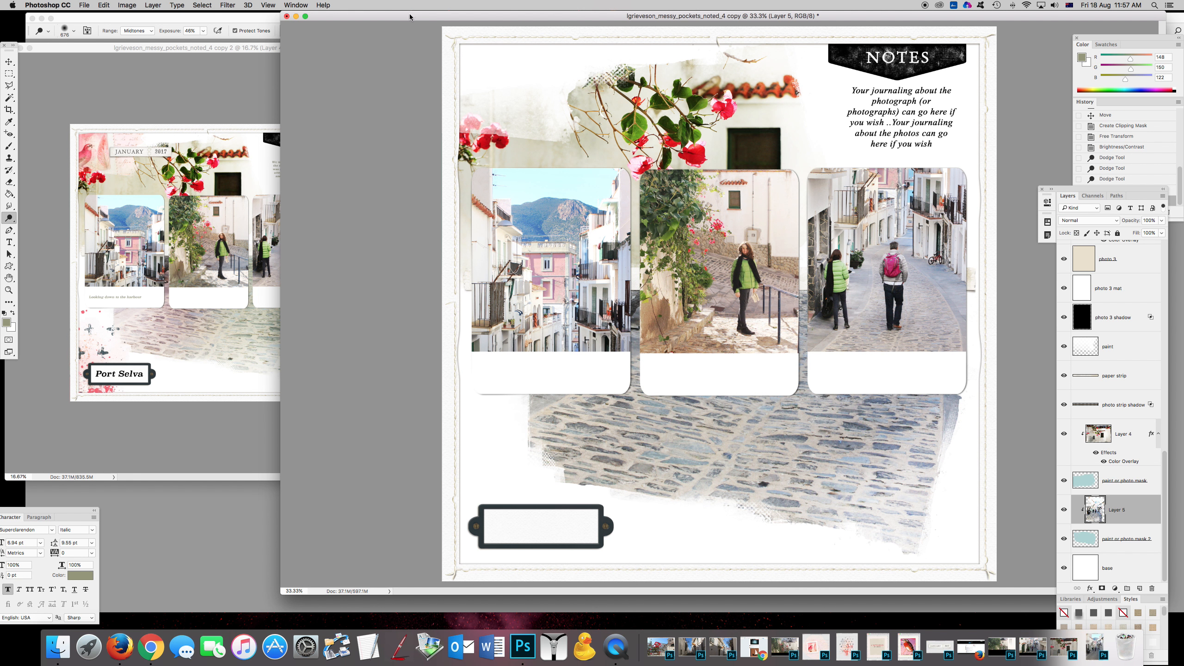
{"action": "left_click_drag", "start_coordinate": [412, 16], "coordinate": [528, 20]}
{"action": "left_click", "coordinate": [1045, 462]}
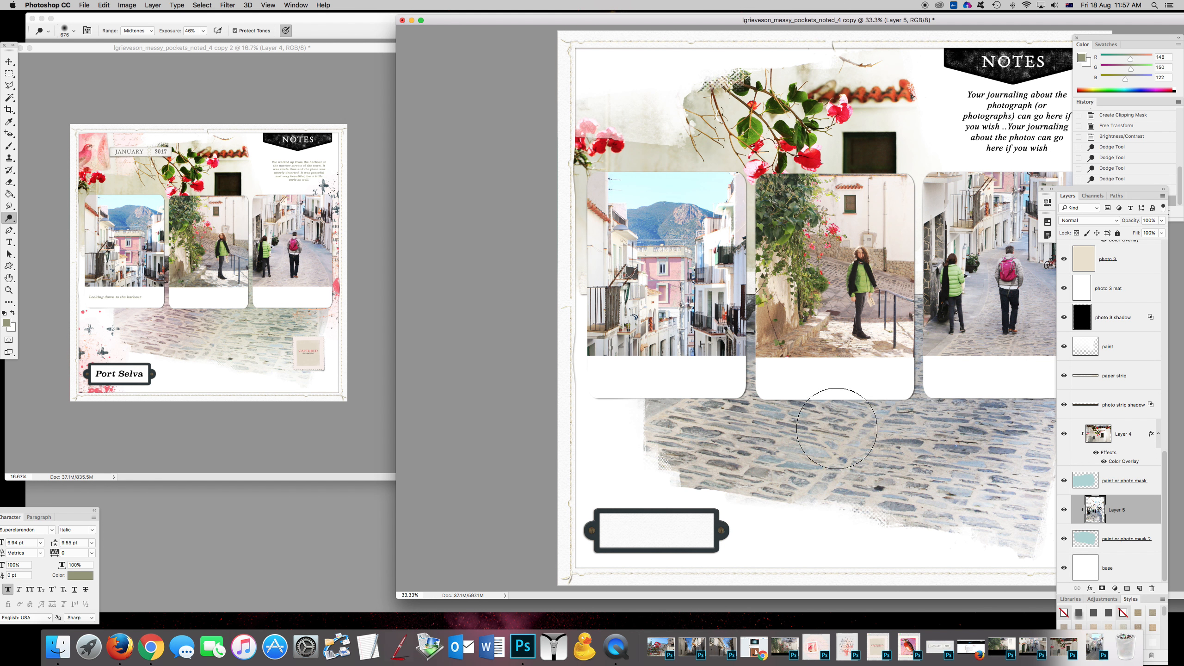
{"action": "mouse_move", "coordinate": [694, 420]}
{"action": "left_mouse_down"}
{"action": "mouse_move", "coordinate": [647, 462]}
{"action": "mouse_move", "coordinate": [733, 357]}
{"action": "mouse_move", "coordinate": [643, 502]}
{"action": "mouse_move", "coordinate": [837, 537]}
{"action": "mouse_move", "coordinate": [875, 521]}
{"action": "mouse_move", "coordinate": [671, 521]}
{"action": "mouse_move", "coordinate": [930, 542]}
{"action": "mouse_move", "coordinate": [650, 520]}
{"action": "mouse_move", "coordinate": [605, 499]}
{"action": "left_mouse_up"}
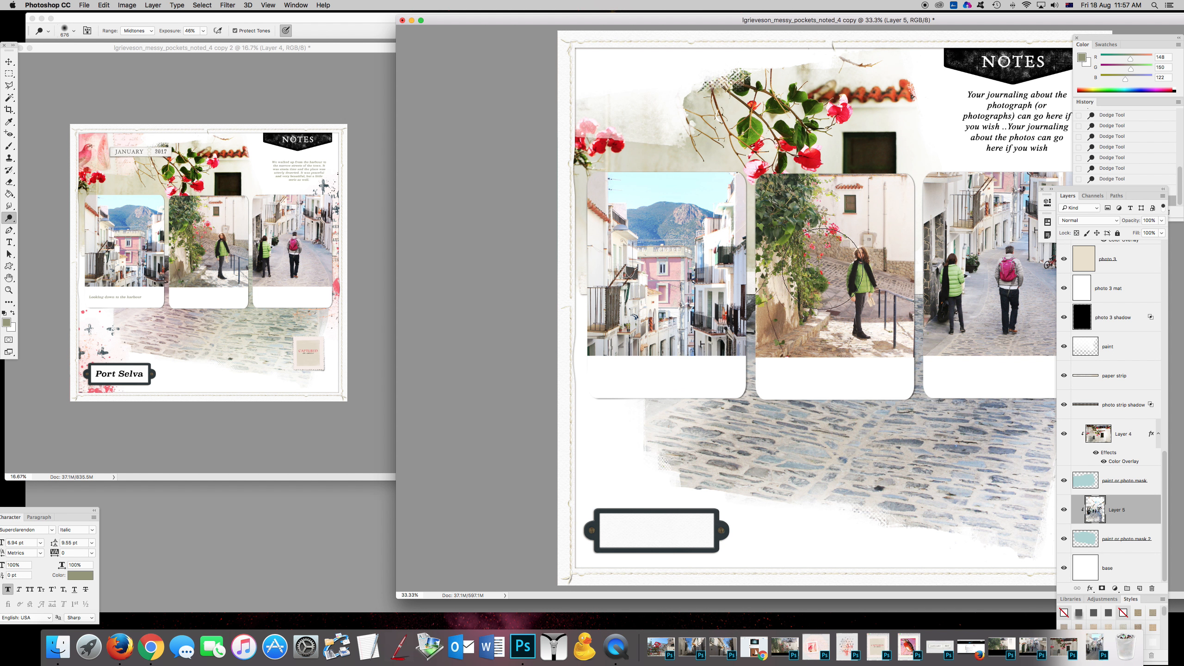
Duplicate the cobblestone photo layer, Layer 5, keeping the default name.
{"action": "left_click_drag", "start_coordinate": [705, 21], "coordinate": [587, 17]}
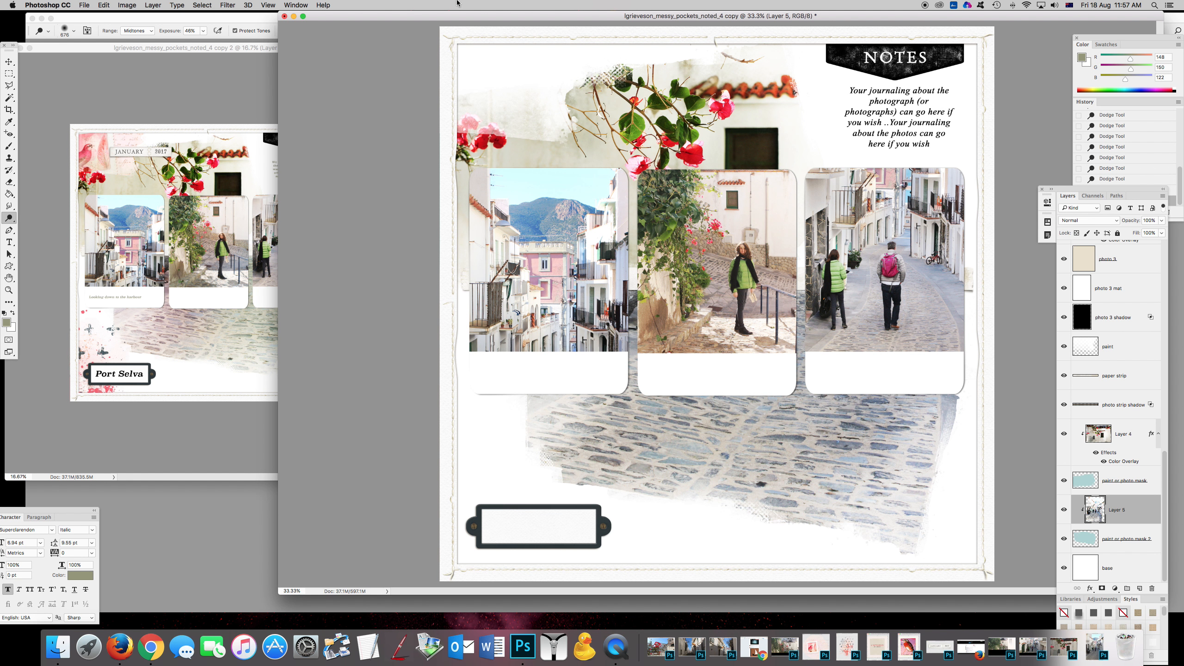
{"action": "left_click", "coordinate": [126, 5]}
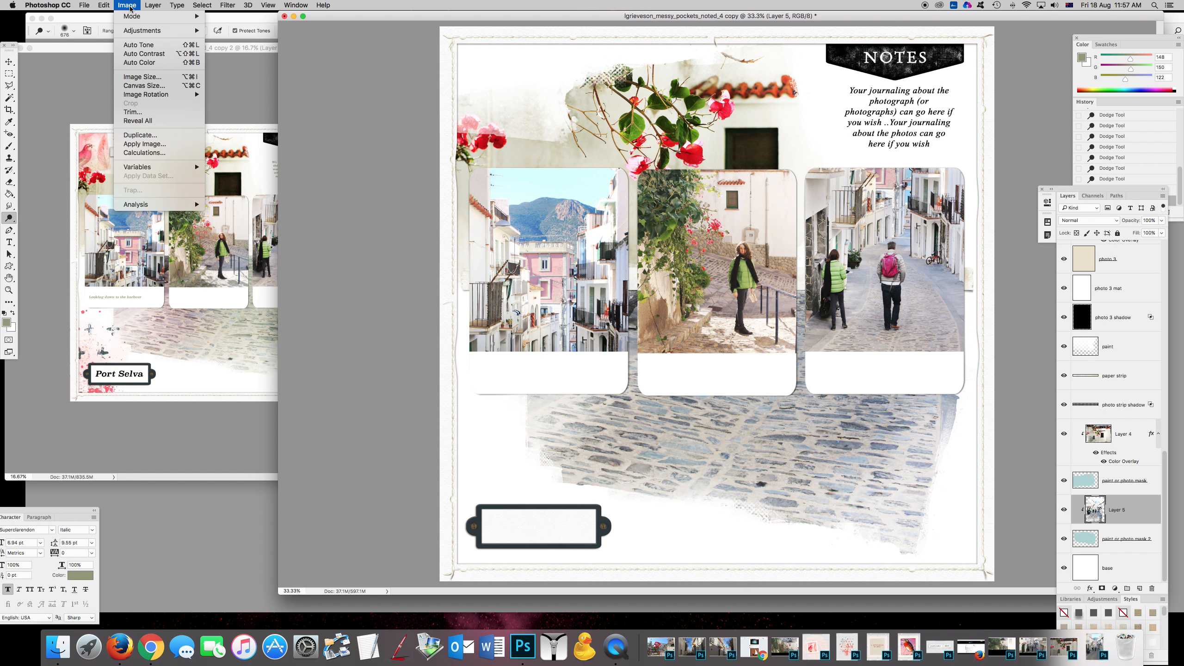
{"action": "mouse_move", "coordinate": [154, 5]}
{"action": "left_click", "coordinate": [176, 42]}
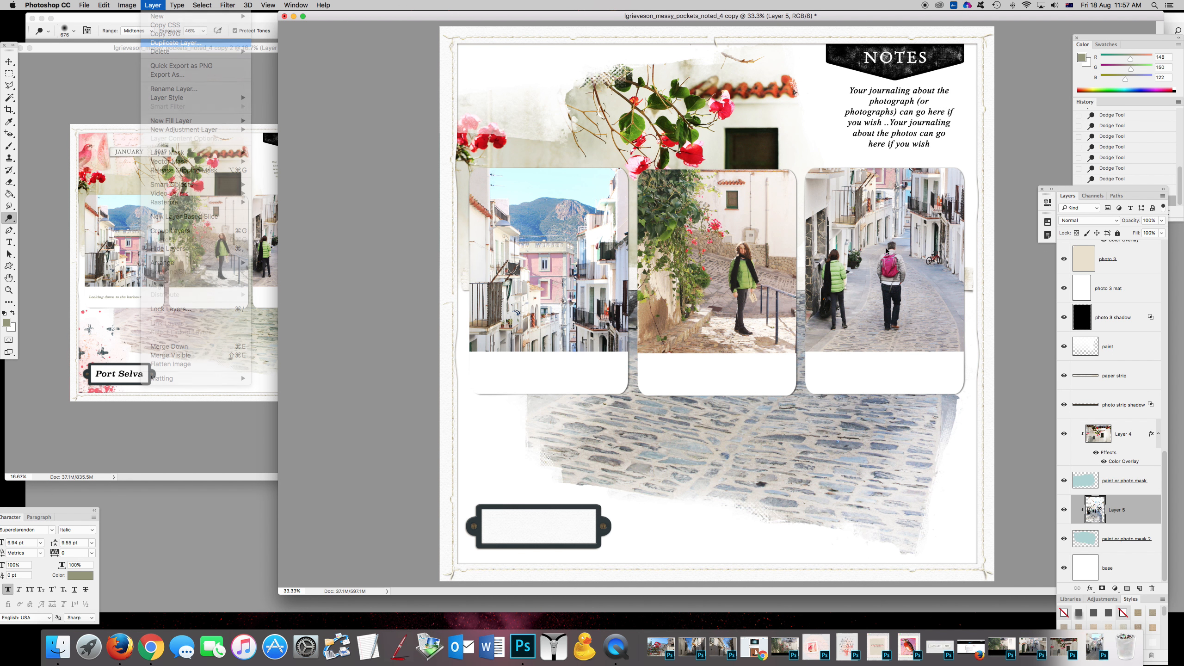
{"action": "left_click", "coordinate": [673, 285]}
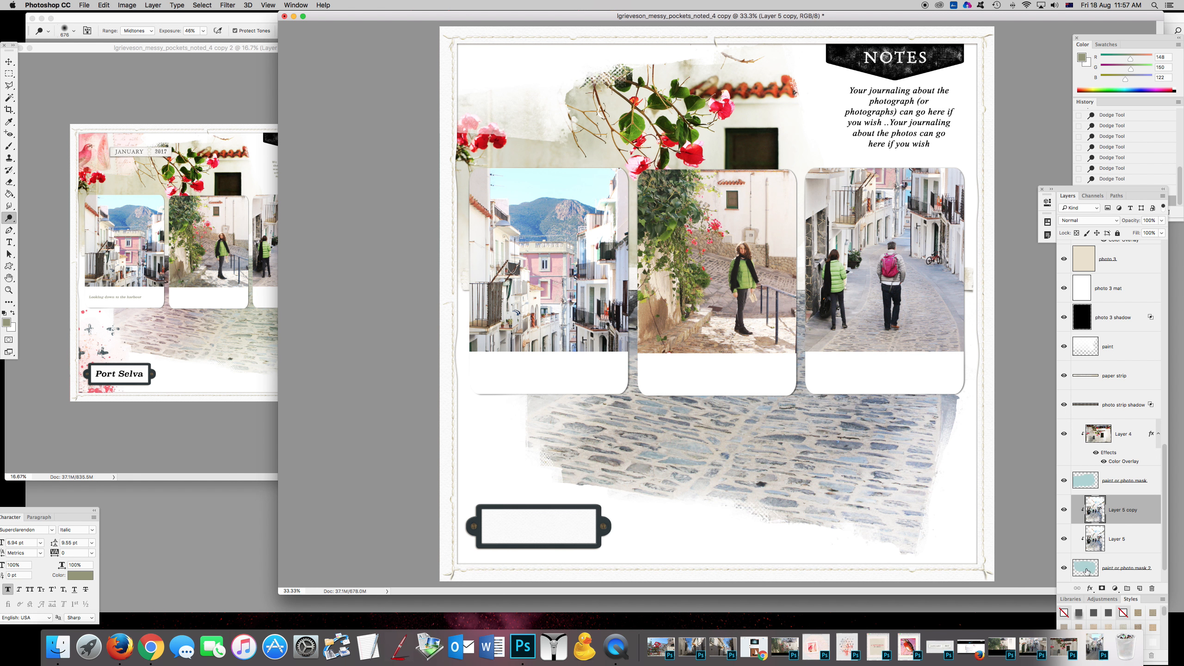
Add a Color Overlay to Layer 5 copy in Overlay mode at 80% opacity, using green #9caa80.
{"action": "left_click", "coordinate": [1090, 588]}
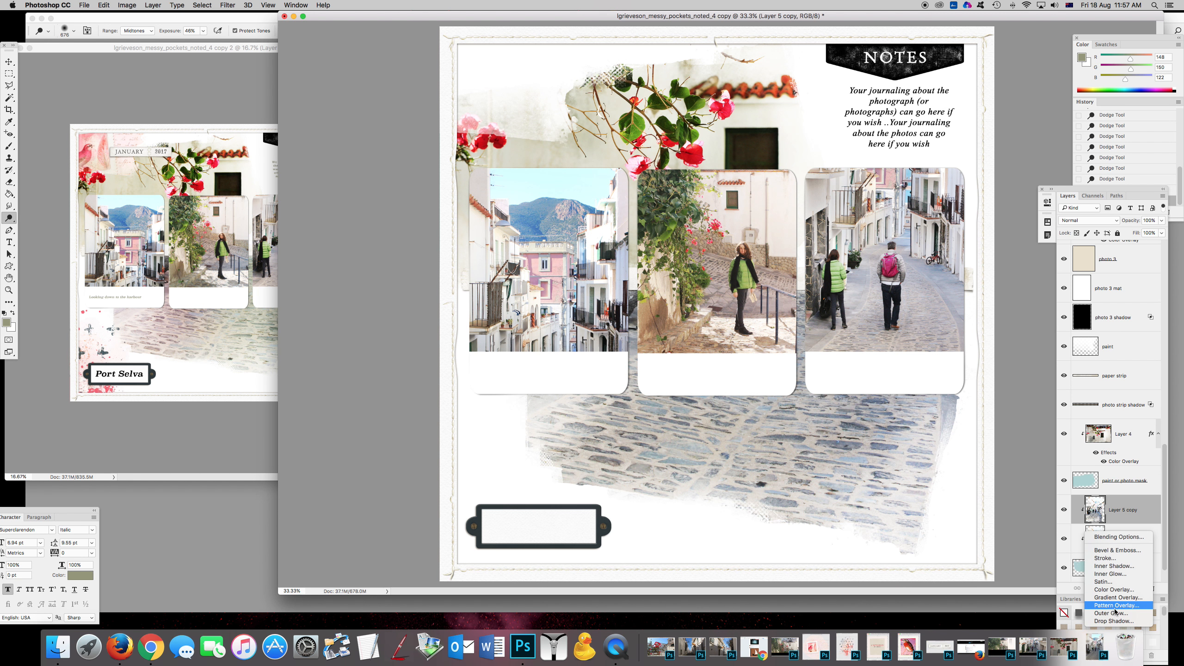
{"action": "left_click", "coordinate": [1113, 590]}
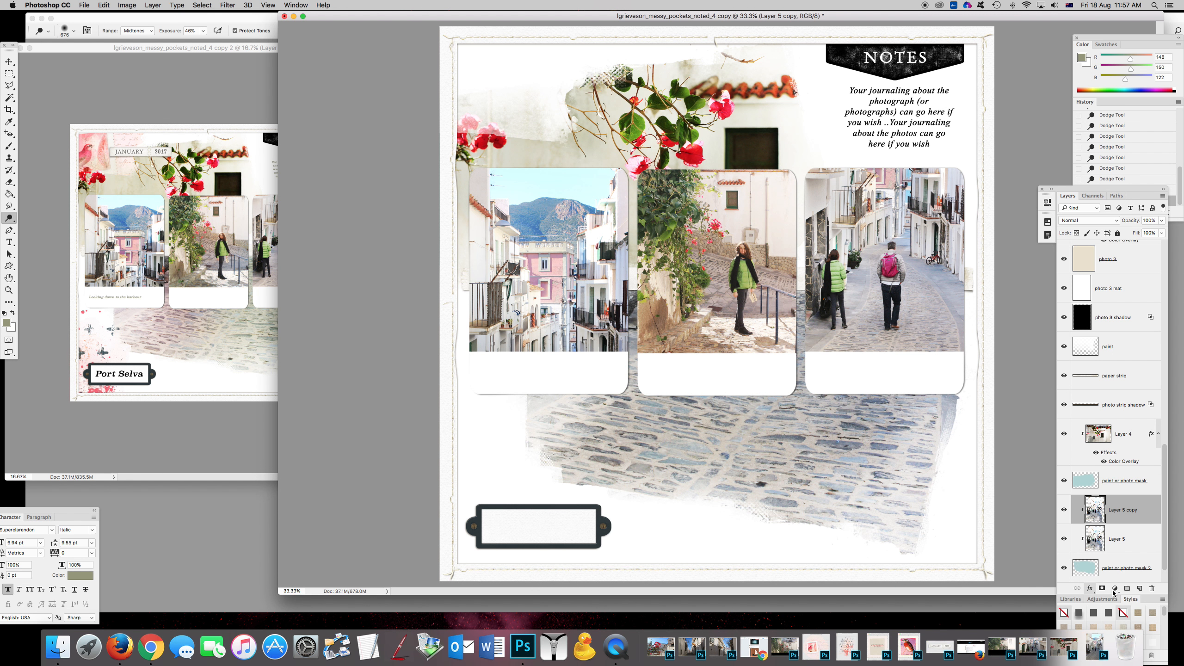
{"action": "left_click_drag", "start_coordinate": [926, 381], "coordinate": [867, 125]}
{"action": "left_click_drag", "start_coordinate": [814, 168], "coordinate": [826, 169]}
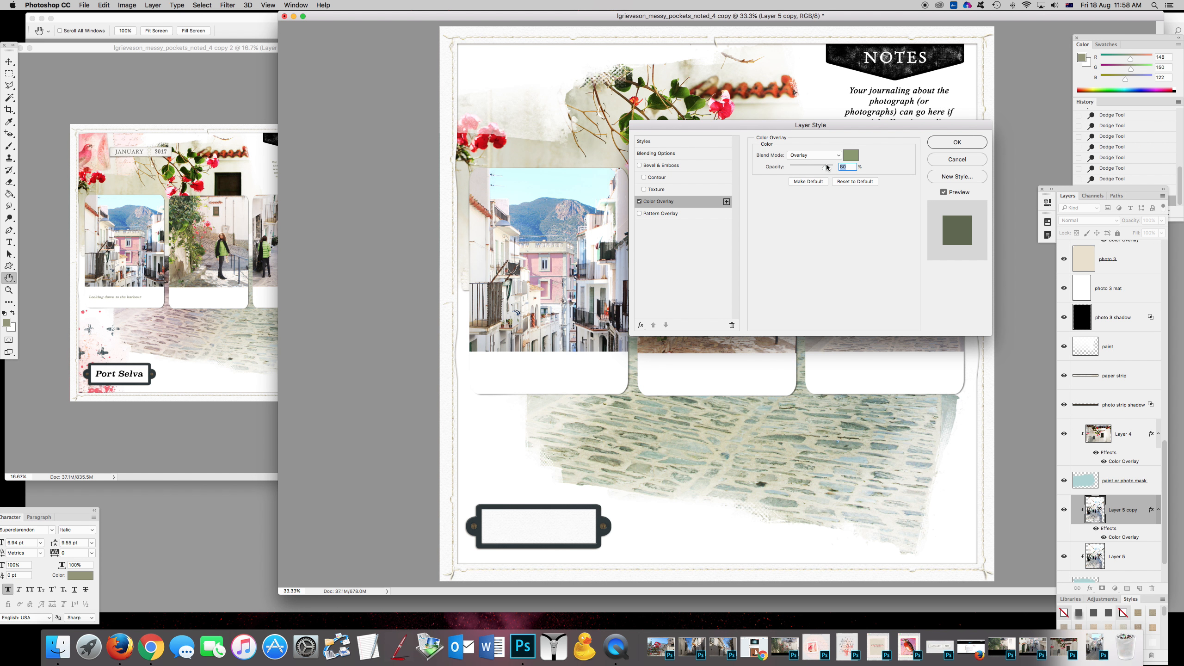
{"action": "left_click", "coordinate": [850, 156]}
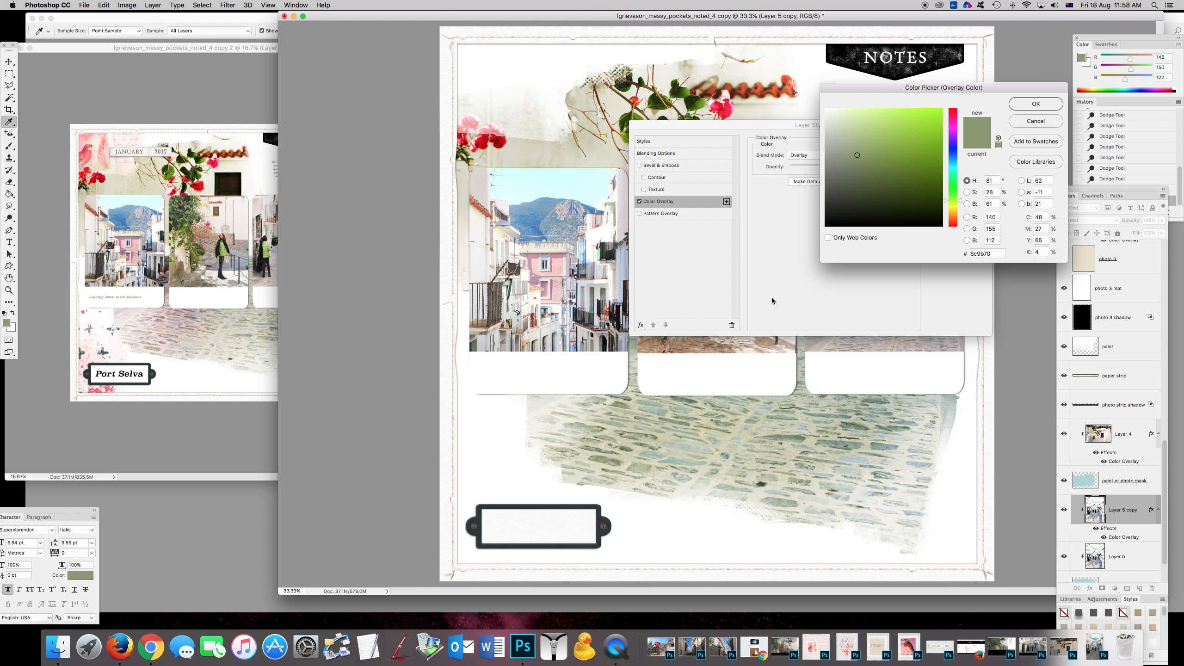
{"action": "left_click", "coordinate": [858, 144]}
{"action": "left_click_drag", "start_coordinate": [856, 146], "coordinate": [854, 150]}
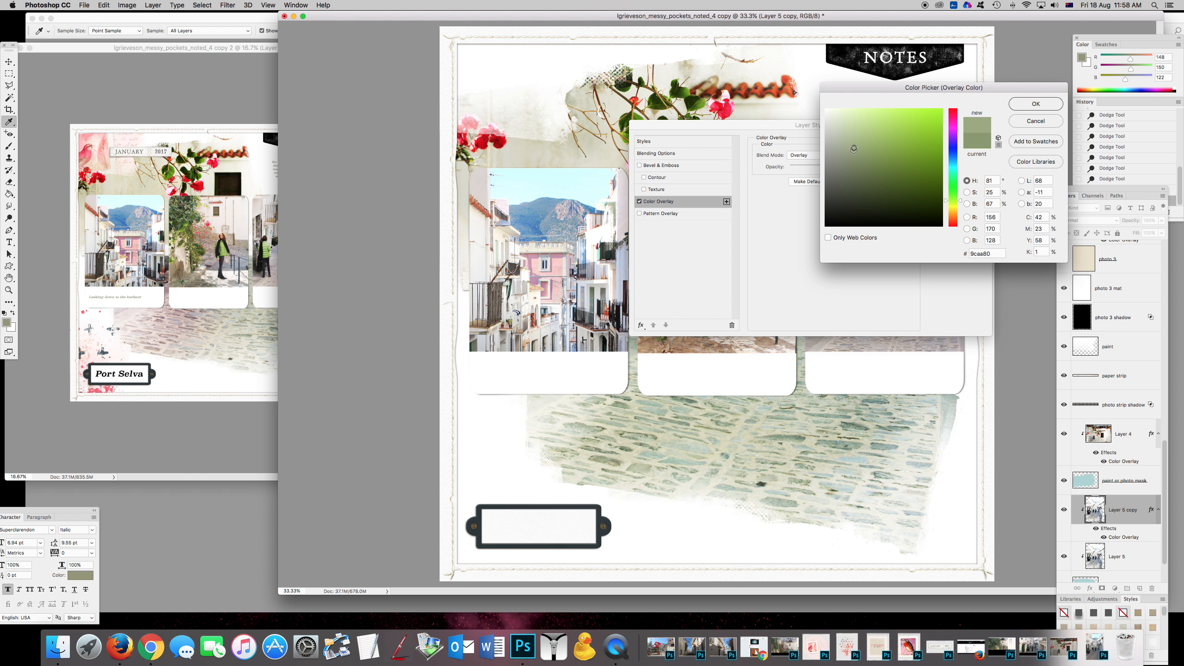
{"action": "left_click", "coordinate": [1031, 105]}
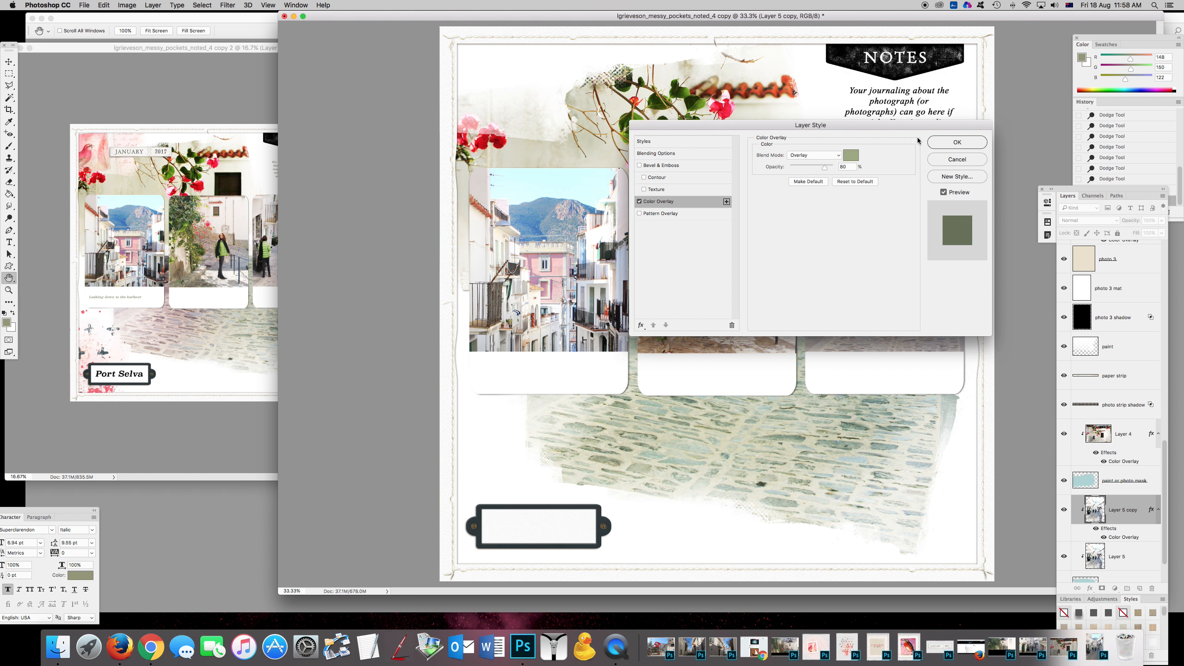
{"action": "left_click", "coordinate": [955, 143]}
Dodge the tinted cobblestones on Layer 5 copy at 46% exposure.
{"action": "left_click_drag", "start_coordinate": [440, 20], "coordinate": [499, 20]}
{"action": "left_click", "coordinate": [859, 489]}
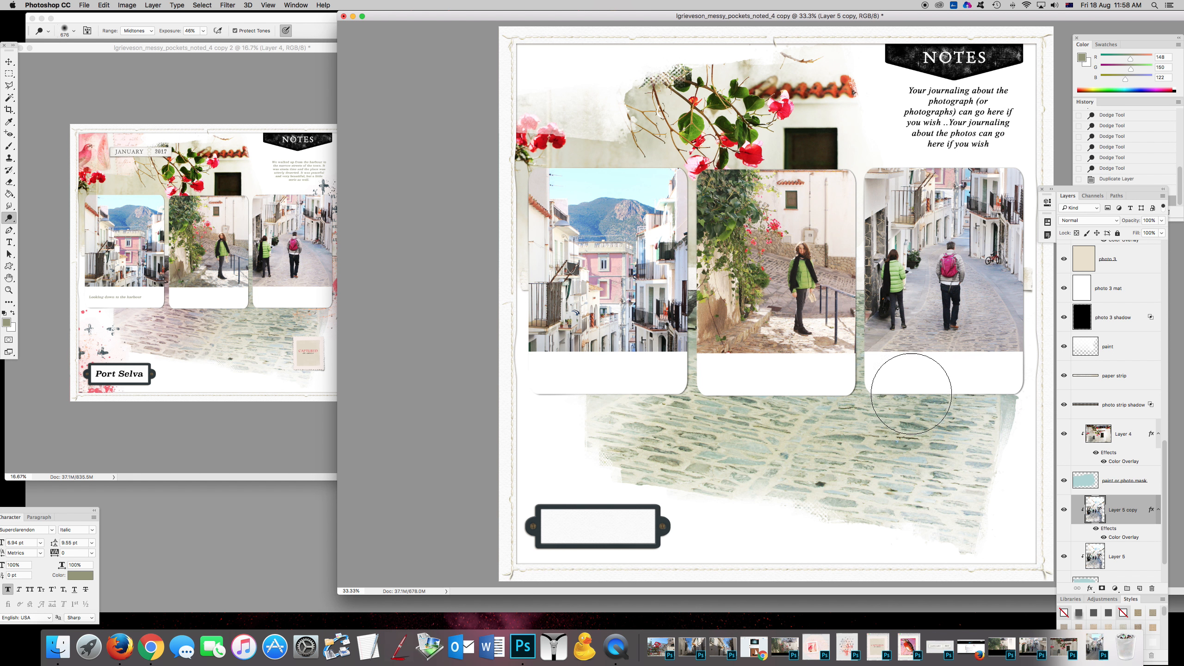
{"action": "left_click_drag", "start_coordinate": [782, 434], "coordinate": [956, 417]}
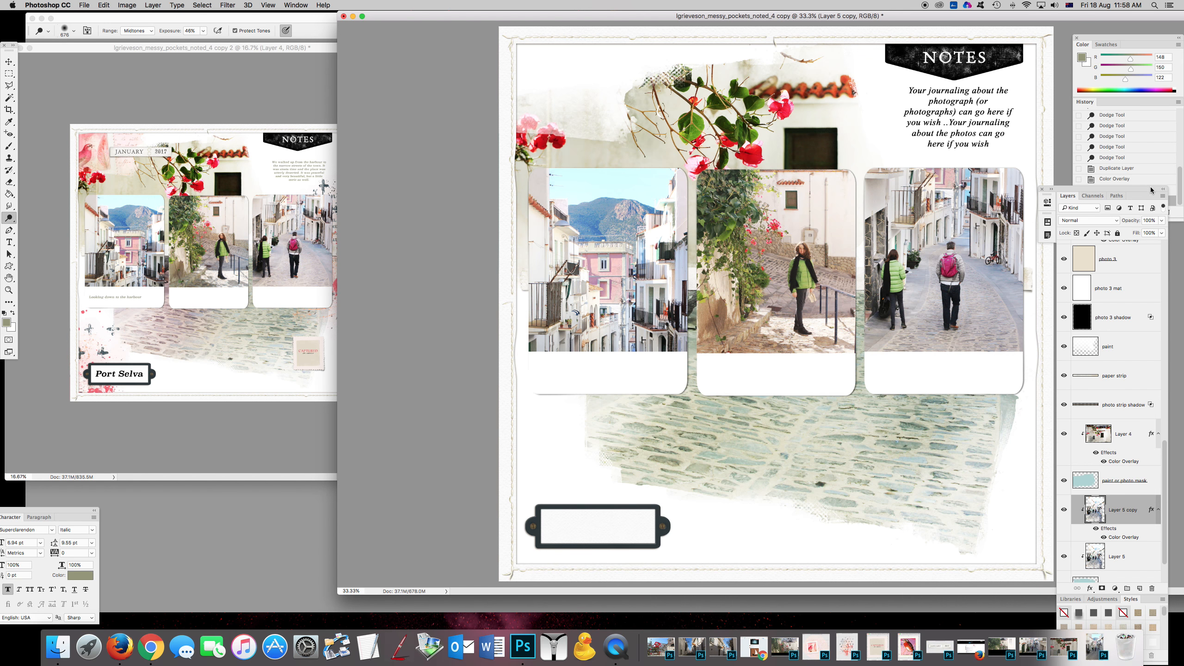
Undo the last dodge stroke, then lightly dodge the upper part of the tinted cobblestones at 14% exposure.
{"action": "left_click_drag", "start_coordinate": [1142, 191], "coordinate": [1149, 220]}
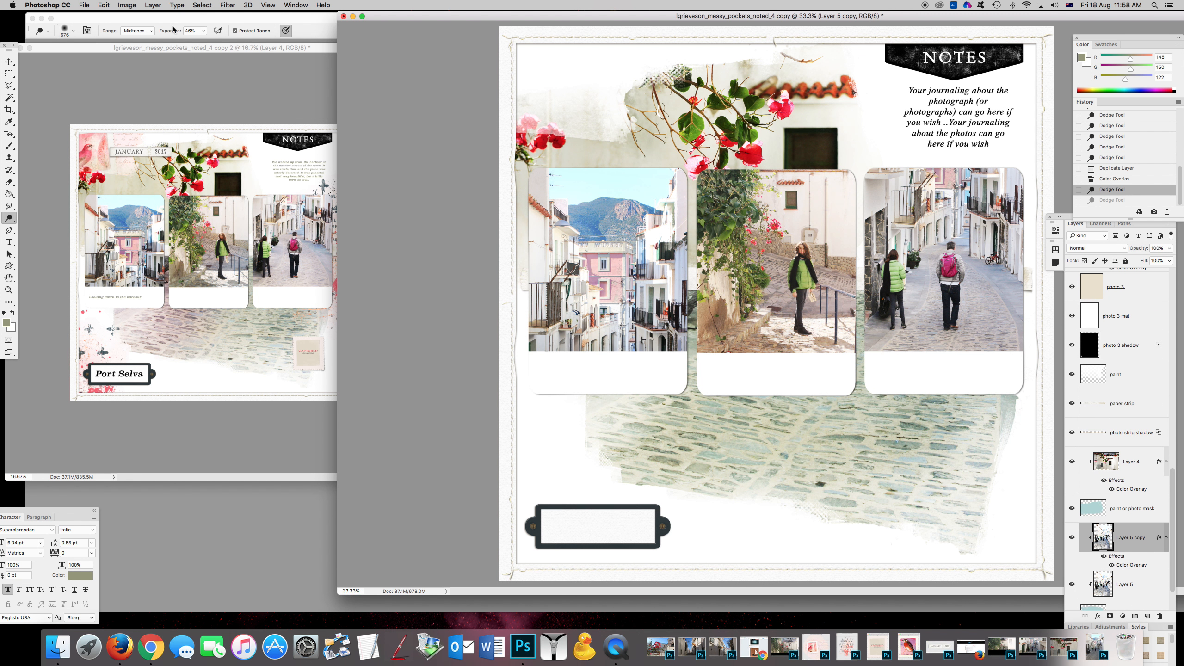
{"action": "left_click", "coordinate": [203, 32]}
{"action": "left_click_drag", "start_coordinate": [191, 43], "coordinate": [187, 43]}
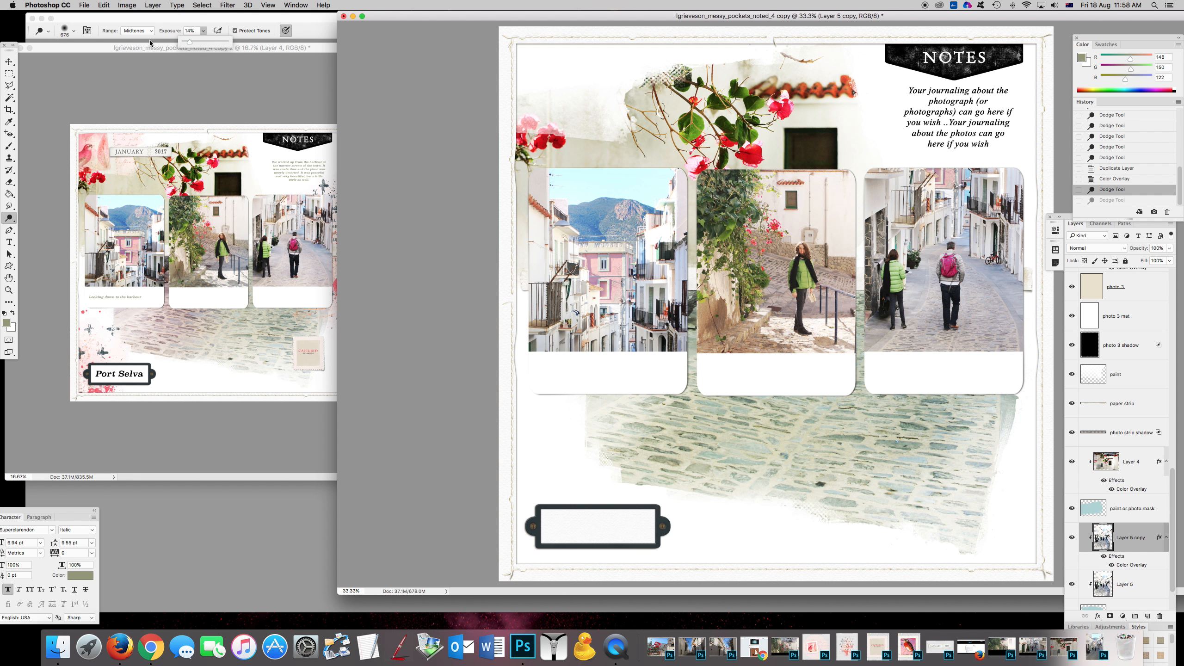
{"action": "mouse_move", "coordinate": [870, 407]}
{"action": "left_mouse_down"}
{"action": "mouse_move", "coordinate": [857, 454]}
{"action": "mouse_move", "coordinate": [920, 416]}
{"action": "mouse_move", "coordinate": [825, 448]}
{"action": "mouse_move", "coordinate": [953, 423]}
{"action": "left_mouse_up"}
{"action": "left_click_drag", "start_coordinate": [854, 442], "coordinate": [710, 434]}
{"action": "mouse_move", "coordinate": [553, 426]}
{"action": "left_mouse_down"}
{"action": "mouse_move", "coordinate": [770, 454]}
{"action": "mouse_move", "coordinate": [647, 455]}
{"action": "left_mouse_up"}
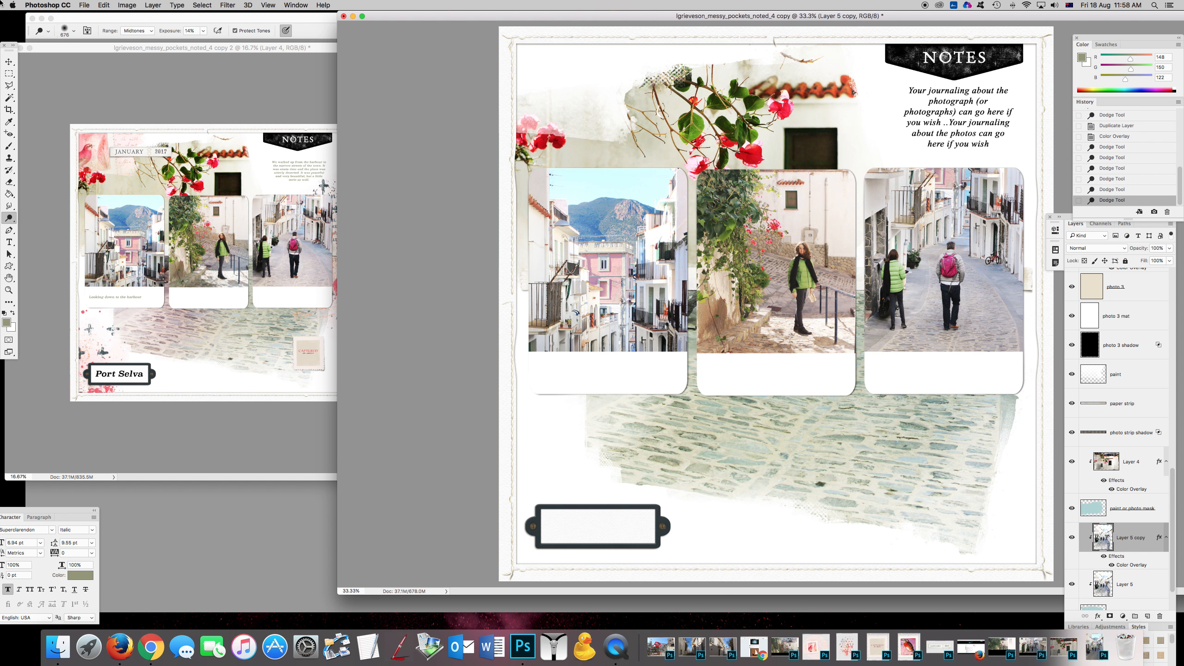
Duplicate the tinted cobblestone layer as Layer 5 copy 2.
{"action": "left_click", "coordinate": [152, 7]}
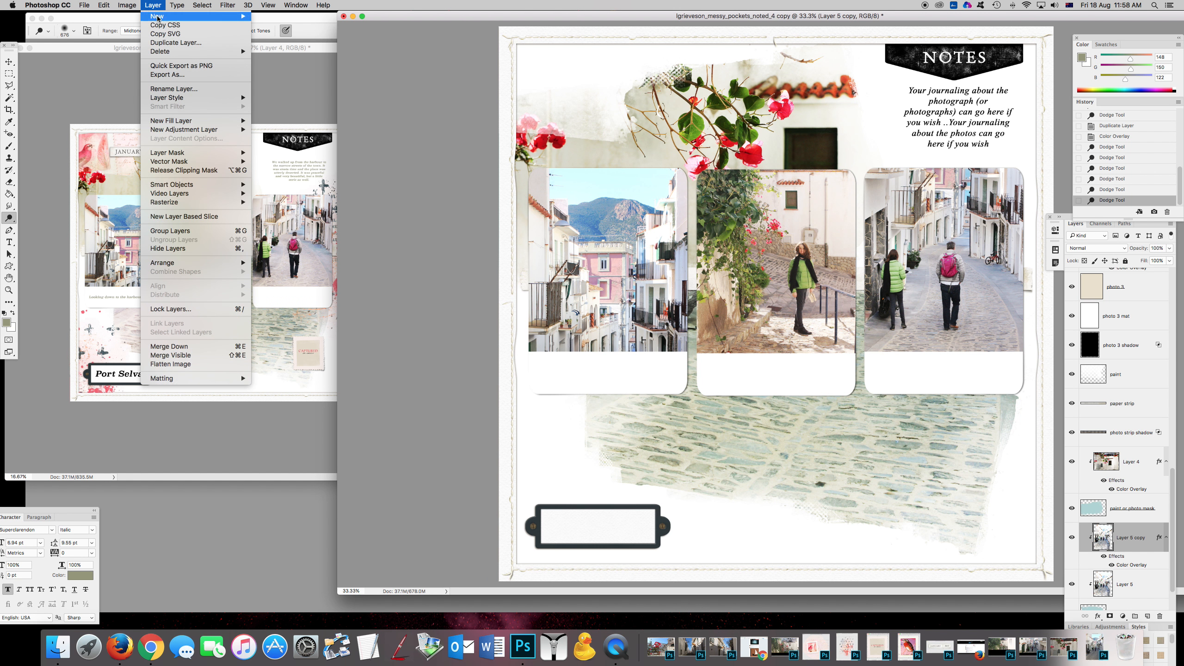
{"action": "left_click", "coordinate": [175, 44]}
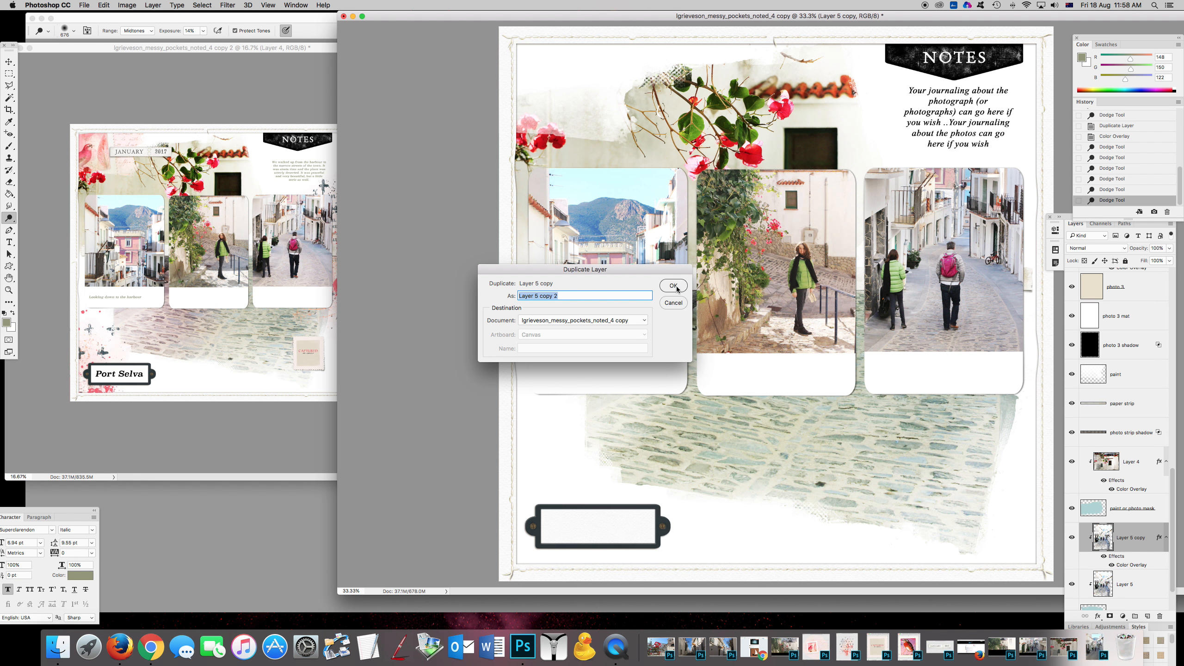
{"action": "key", "text": "Return"}
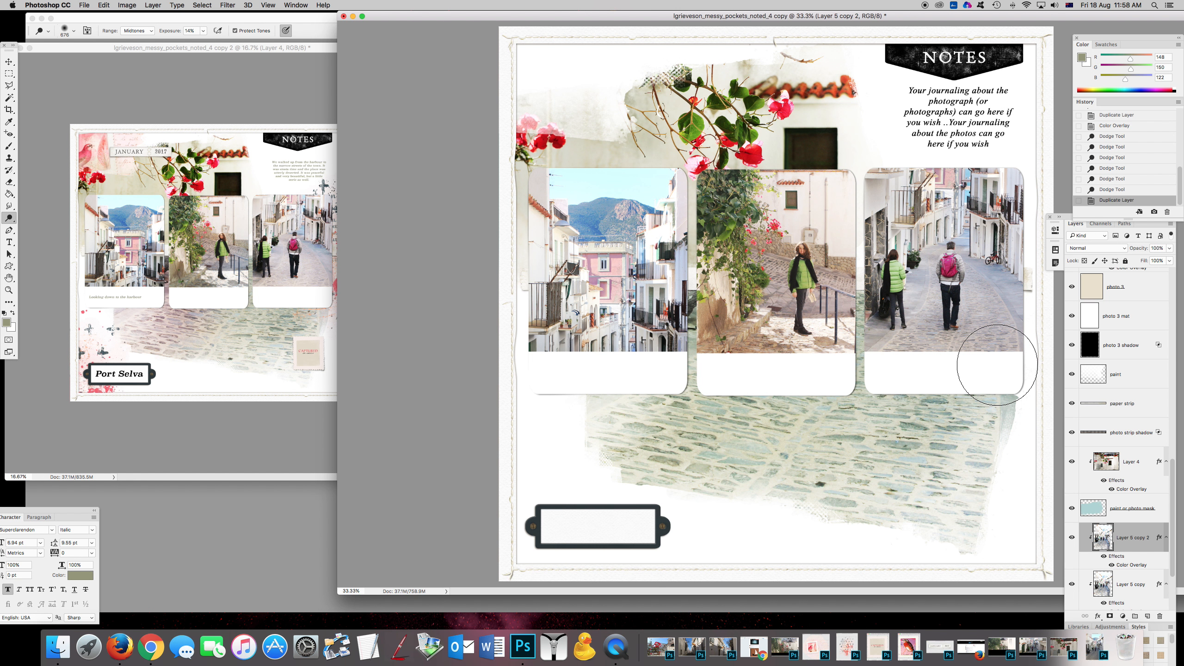
Delete the original Layer 5 cobblestone photo beneath its two tinted copies.
{"action": "scroll", "coordinate": [1130, 529], "scroll_direction": "down", "scroll_amount": 3}
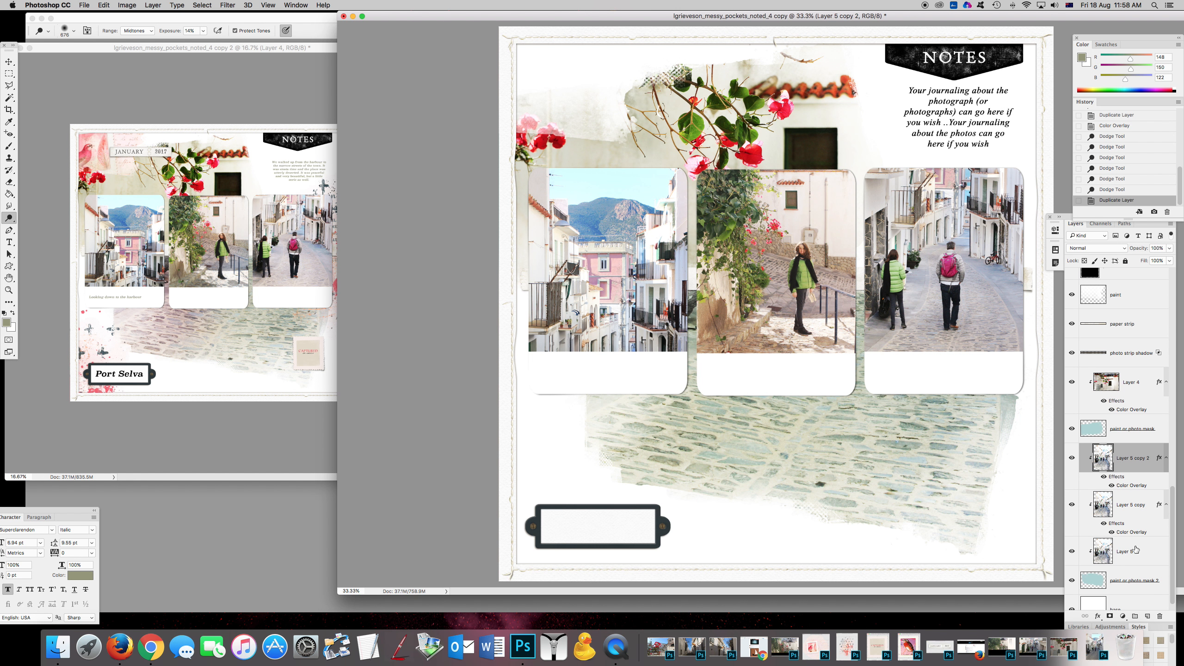
{"action": "left_click", "coordinate": [1136, 551]}
{"action": "left_click", "coordinate": [1160, 616]}
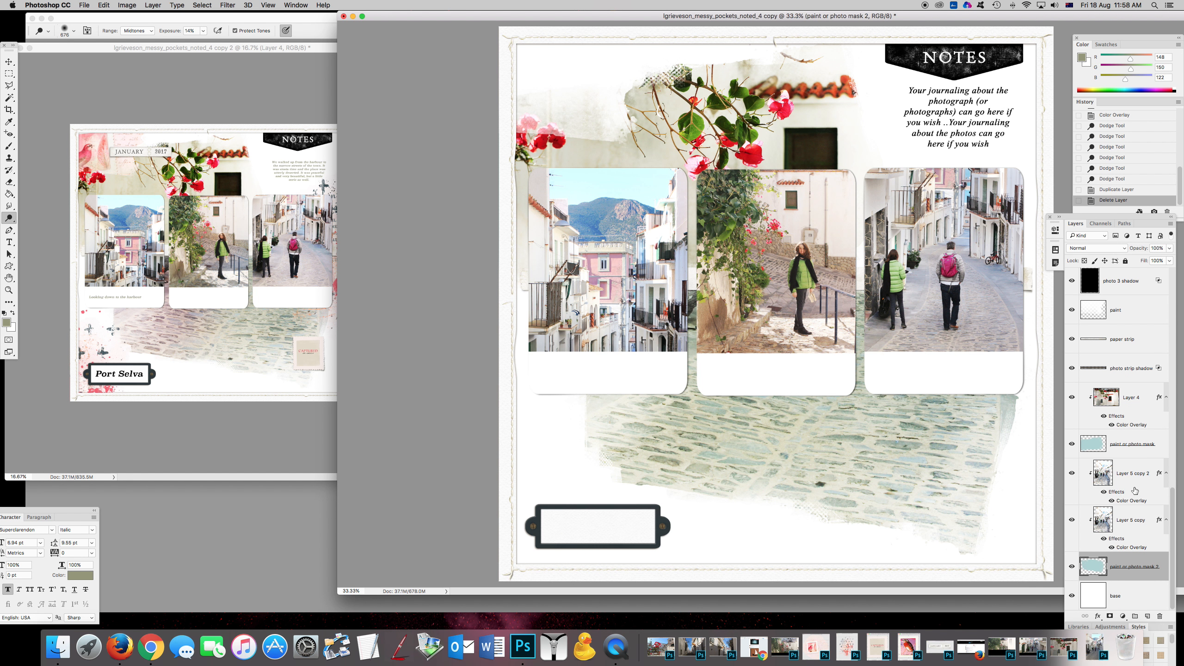
Examine the Color Overlay settings of Layer 5 copy against the cobblestones on the page.
{"action": "left_click", "coordinate": [1131, 474]}
{"action": "left_click", "coordinate": [1131, 515]}
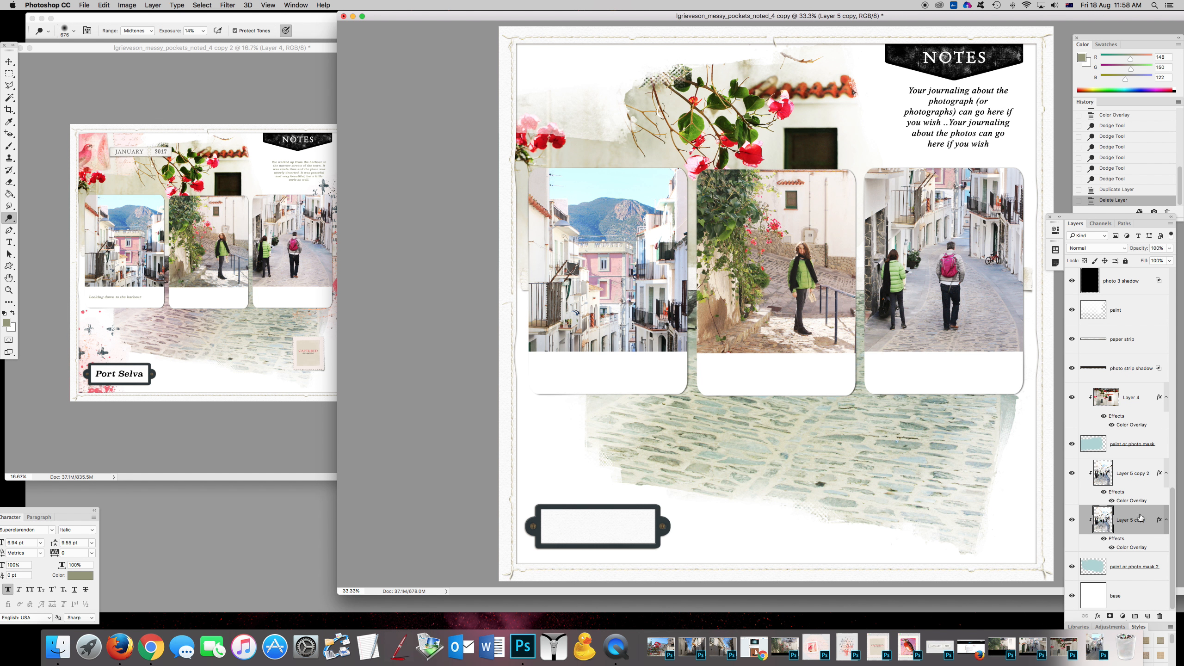
{"action": "double_click", "coordinate": [1133, 550]}
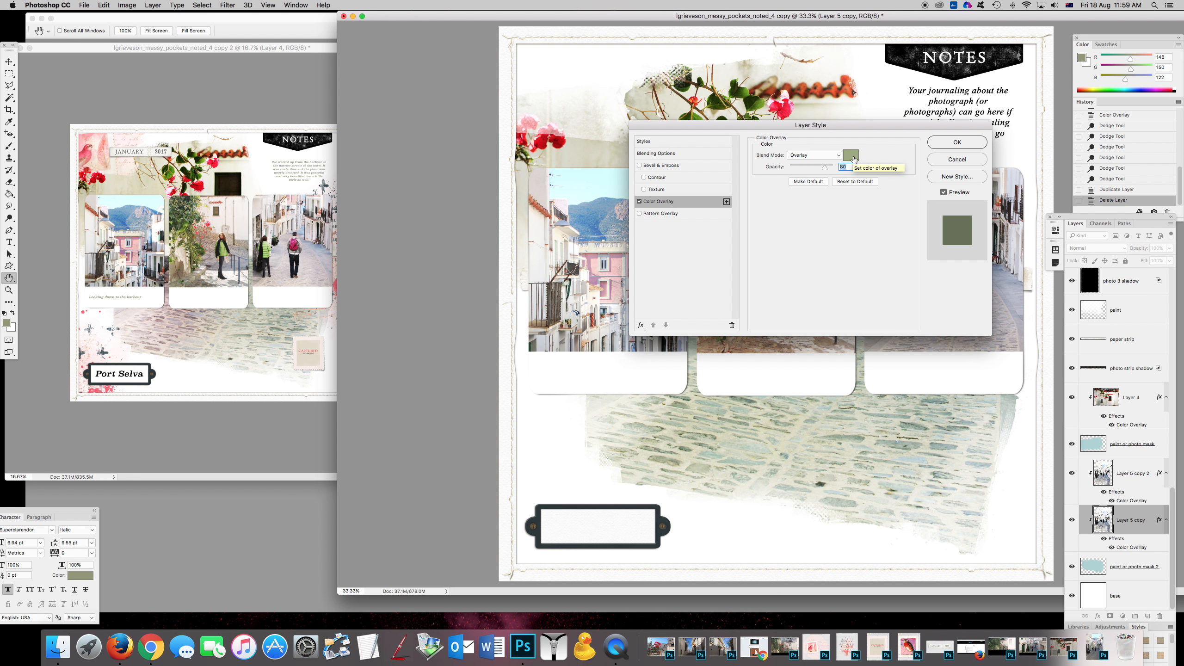
{"action": "left_click_drag", "start_coordinate": [862, 138], "coordinate": [877, 437]}
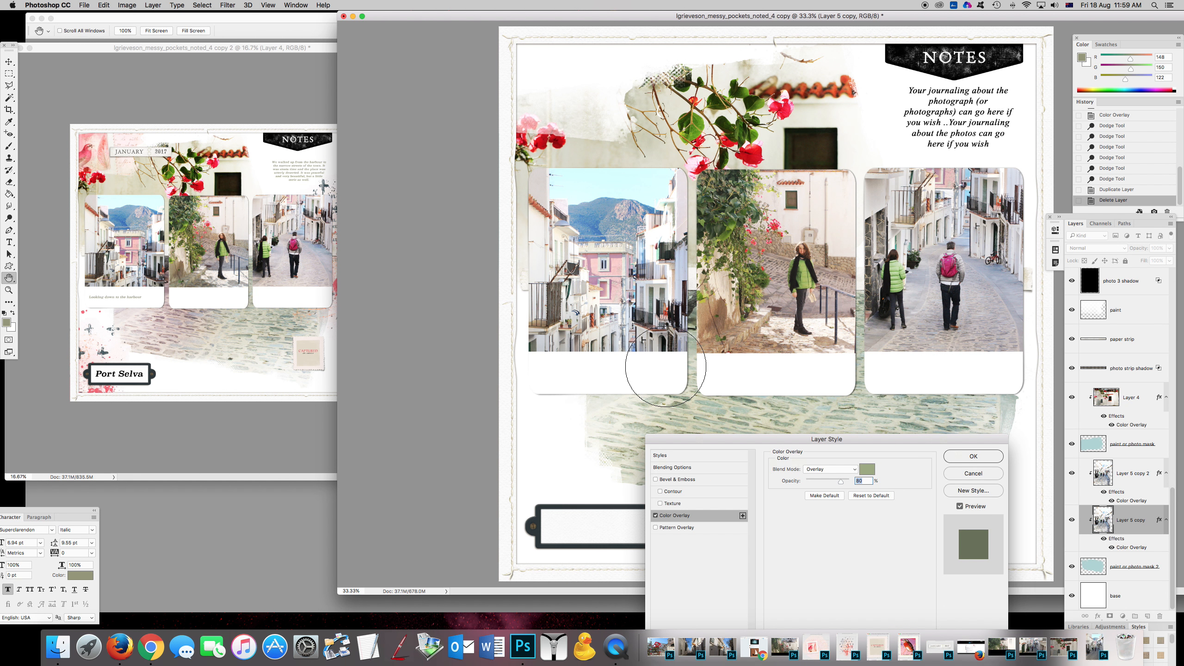
{"action": "key", "text": "Return"}
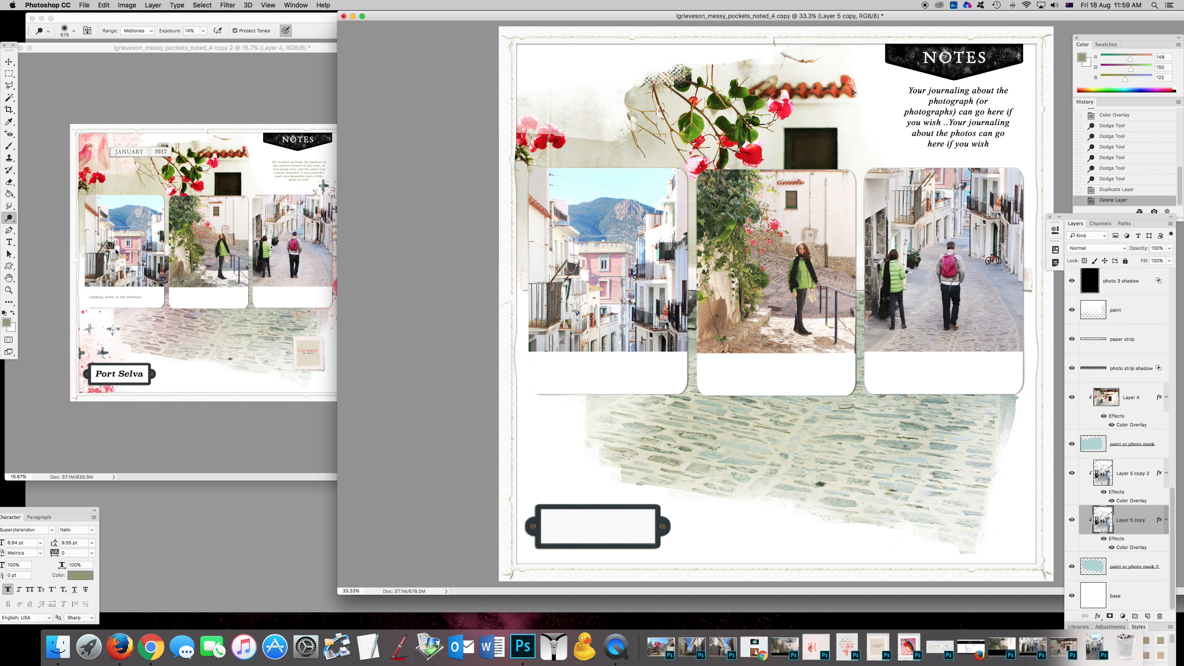
In the finished layout, hide and show Layer 4 and Layer 5 copy to examine how the tinted cobblestone layers blend.
{"action": "left_click", "coordinate": [99, 230]}
{"action": "scroll", "coordinate": [1128, 518], "scroll_direction": "down", "scroll_amount": 3}
{"action": "left_click", "coordinate": [1072, 430]}
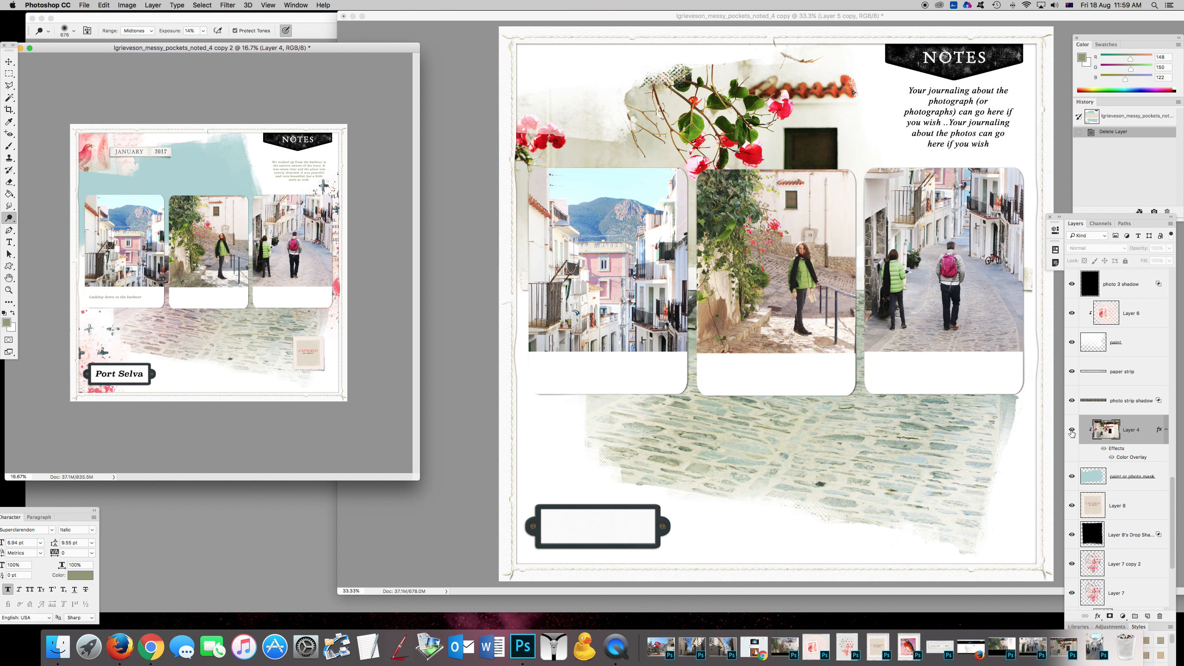
{"action": "left_click", "coordinate": [1071, 431]}
{"action": "left_click", "coordinate": [9, 62]}
{"action": "left_click", "coordinate": [311, 350]}
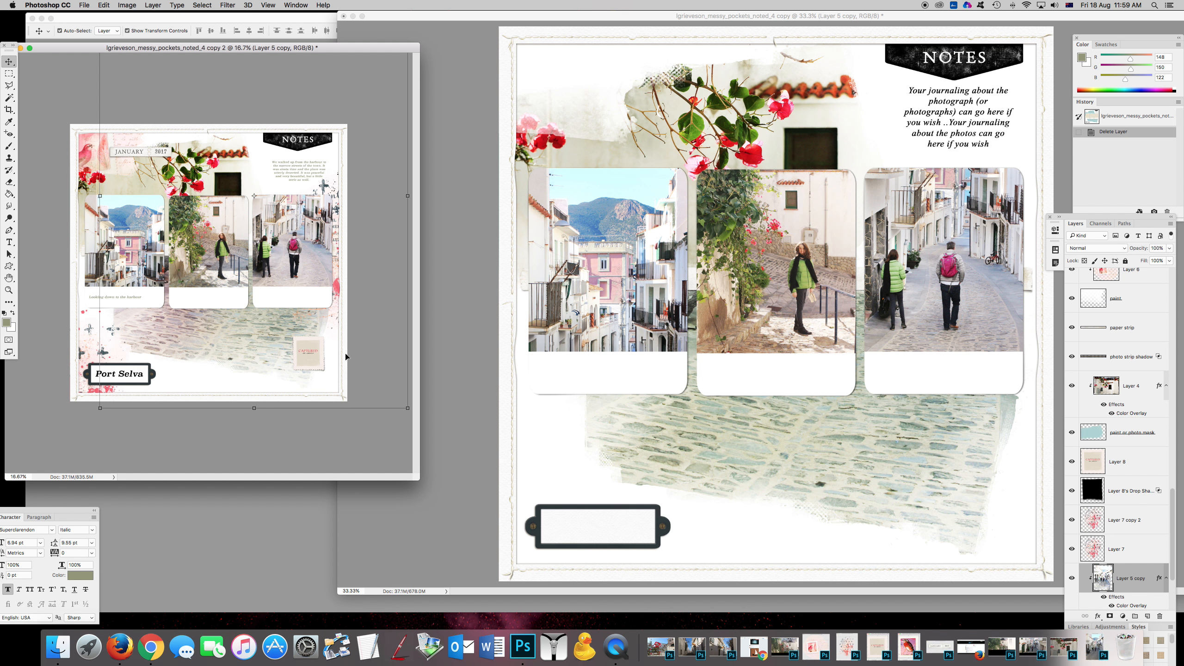
{"action": "scroll", "coordinate": [1105, 497], "scroll_direction": "down", "scroll_amount": 4}
{"action": "left_click", "coordinate": [1072, 488]}
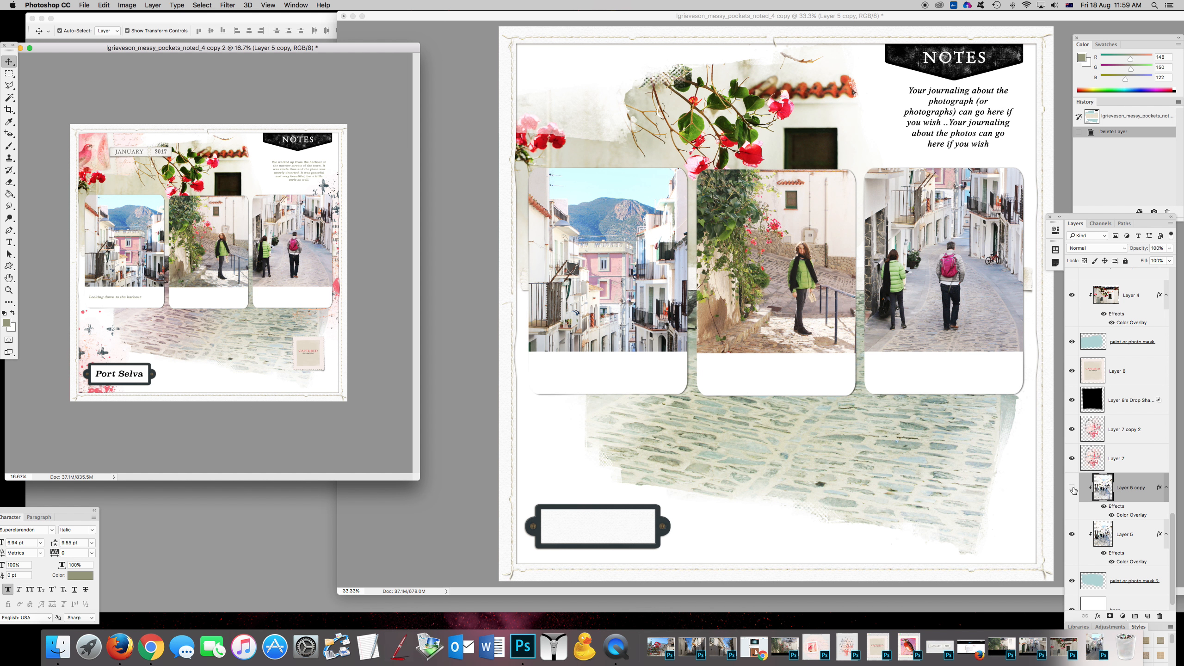
{"action": "left_click", "coordinate": [1072, 488]}
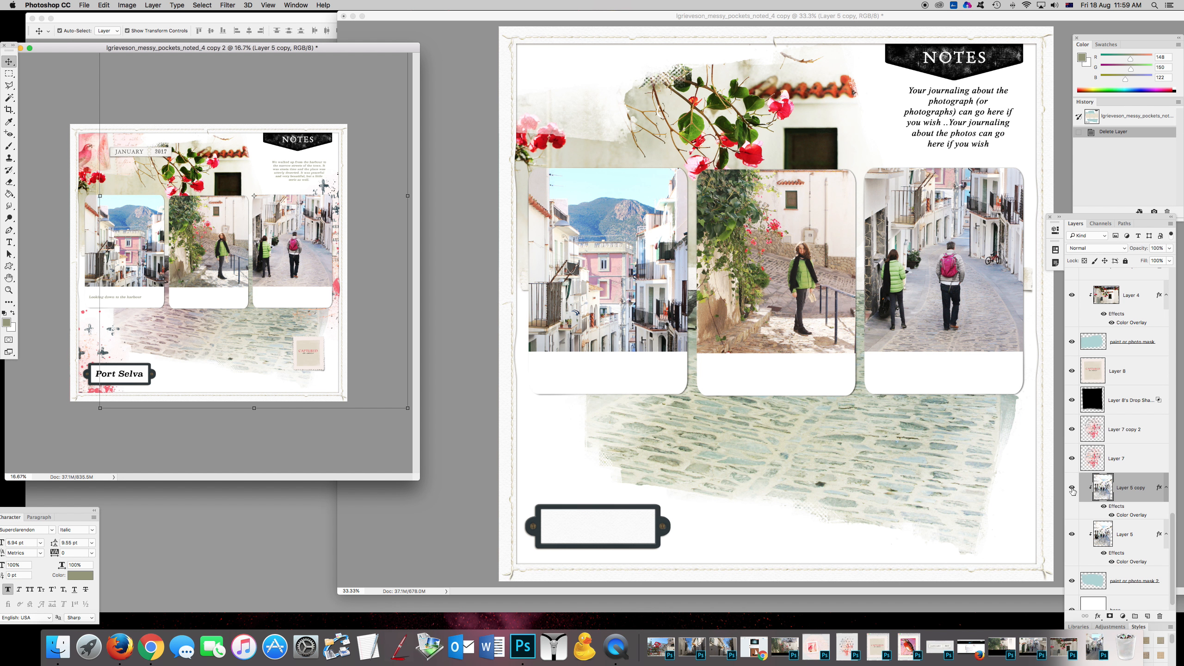
{"action": "left_click", "coordinate": [1072, 488]}
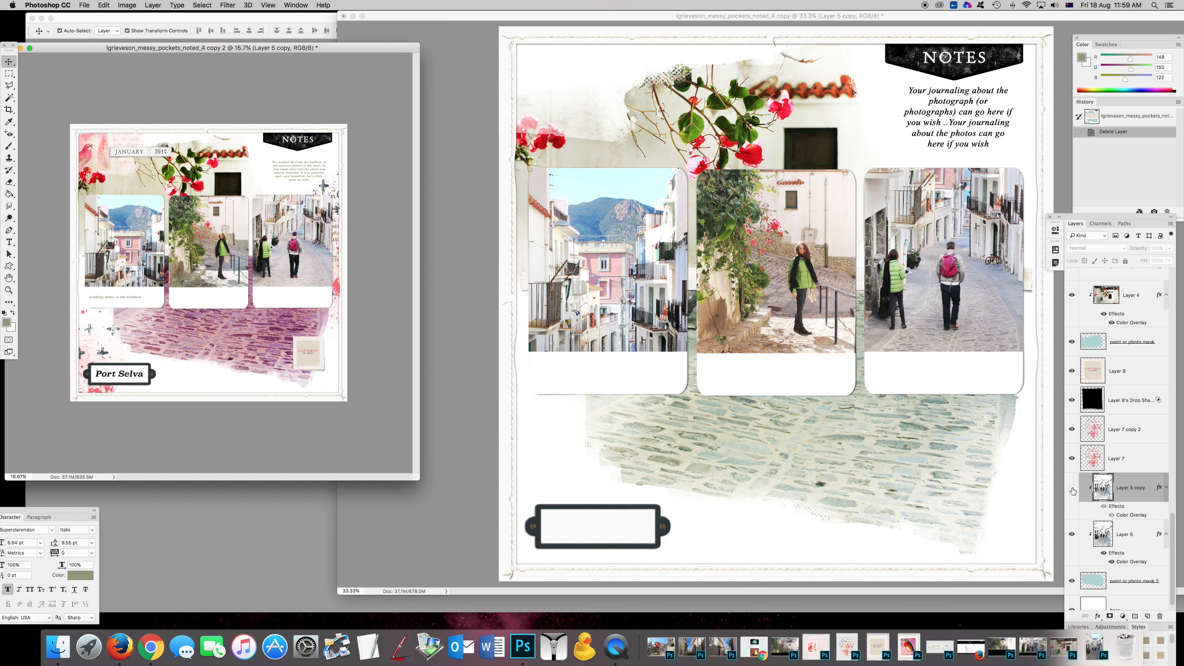
{"action": "left_click", "coordinate": [1072, 488]}
Copy the plum Color Overlay from the finished layout's Layer 5 onto Layer 5 copy 2, and stack the green Layer 5 copy above it.
{"action": "left_click", "coordinate": [1131, 526]}
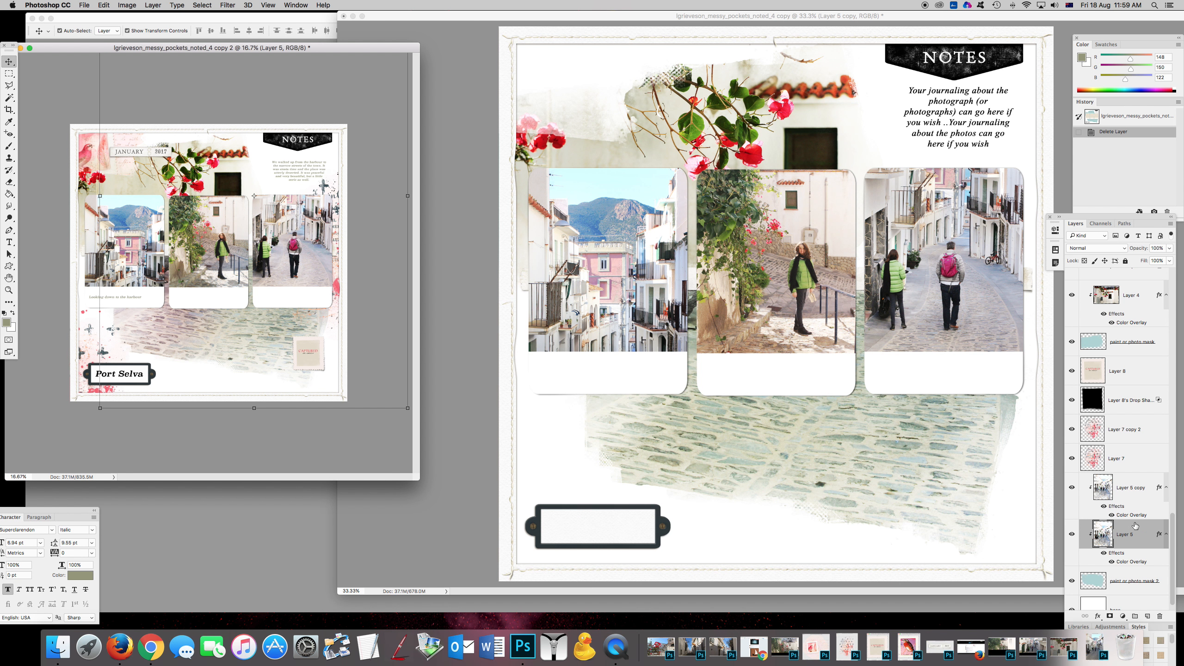
{"action": "left_click_drag", "start_coordinate": [1160, 537], "coordinate": [837, 457]}
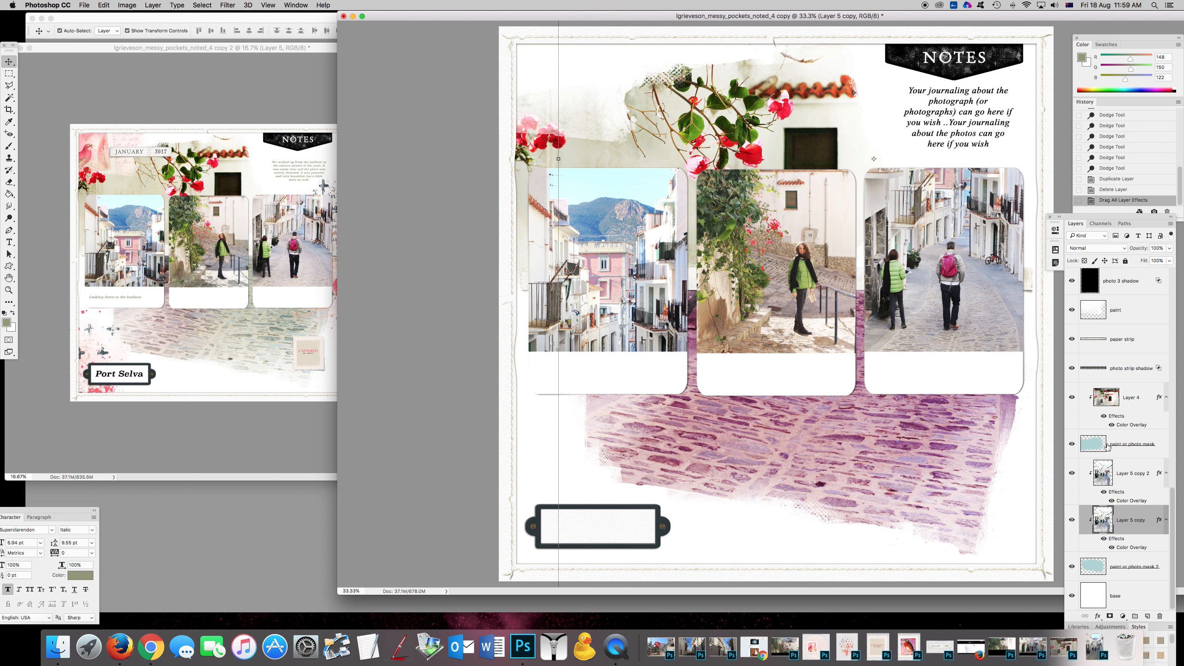
{"action": "left_click", "coordinate": [1145, 491]}
{"action": "left_click_drag", "start_coordinate": [1138, 513], "coordinate": [1138, 475]}
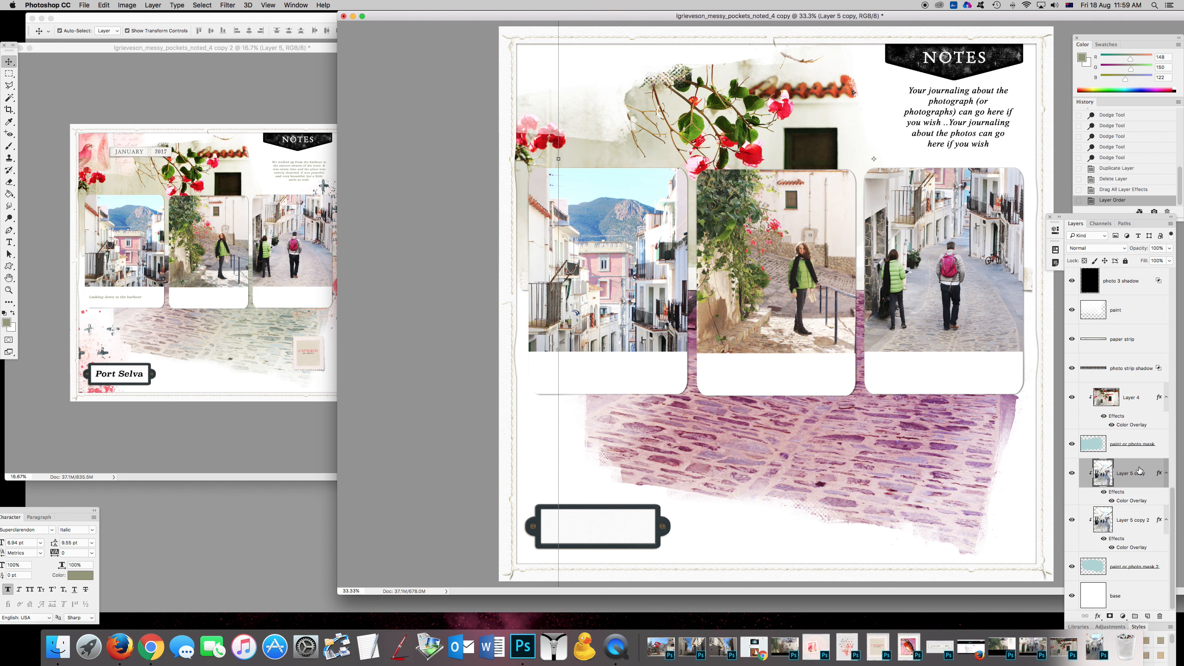
{"action": "left_click", "coordinate": [1139, 512]}
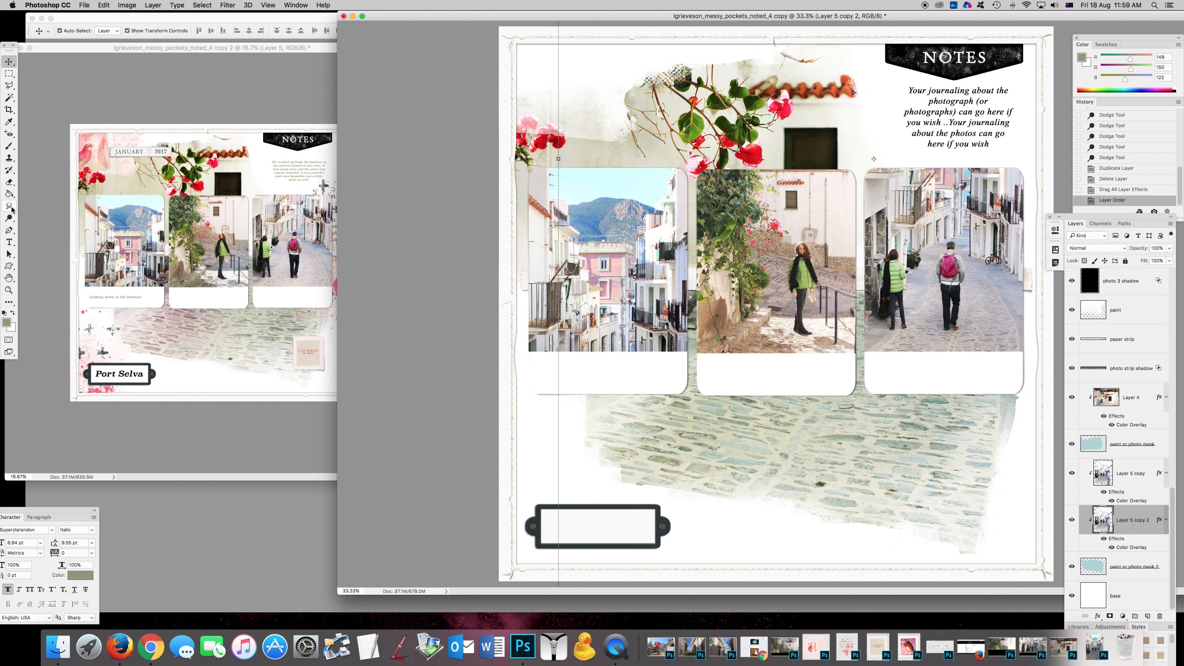
Set up a soft Eraser brush at 1040 px.
{"action": "left_click", "coordinate": [7, 182]}
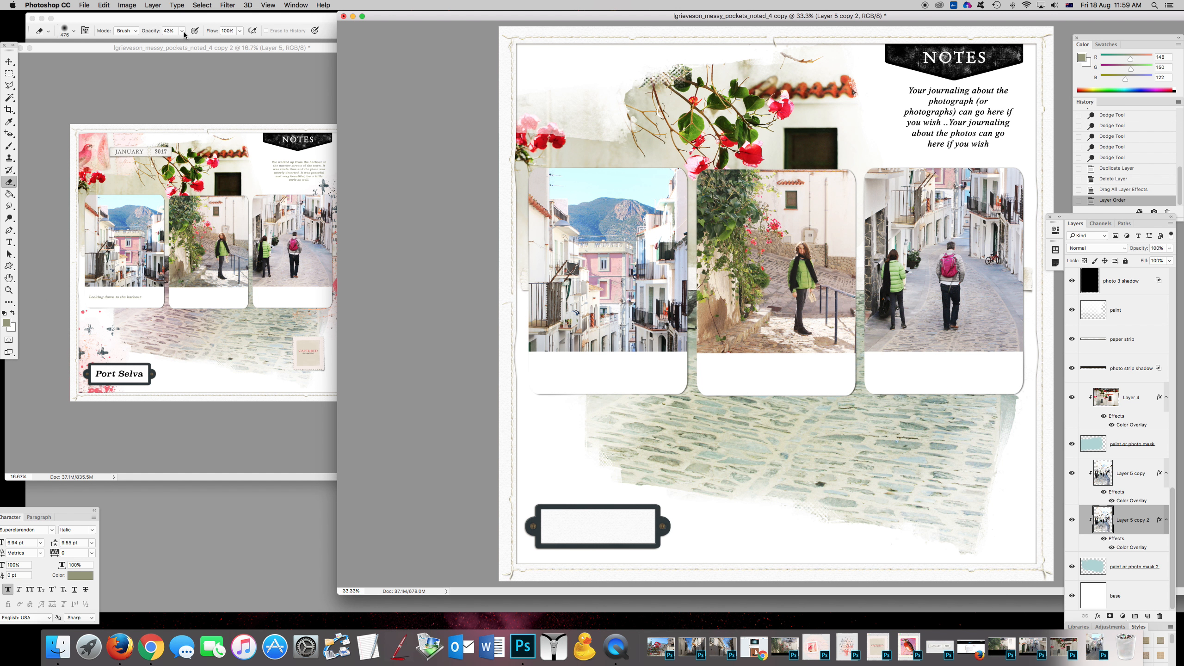
{"action": "left_click", "coordinate": [75, 33]}
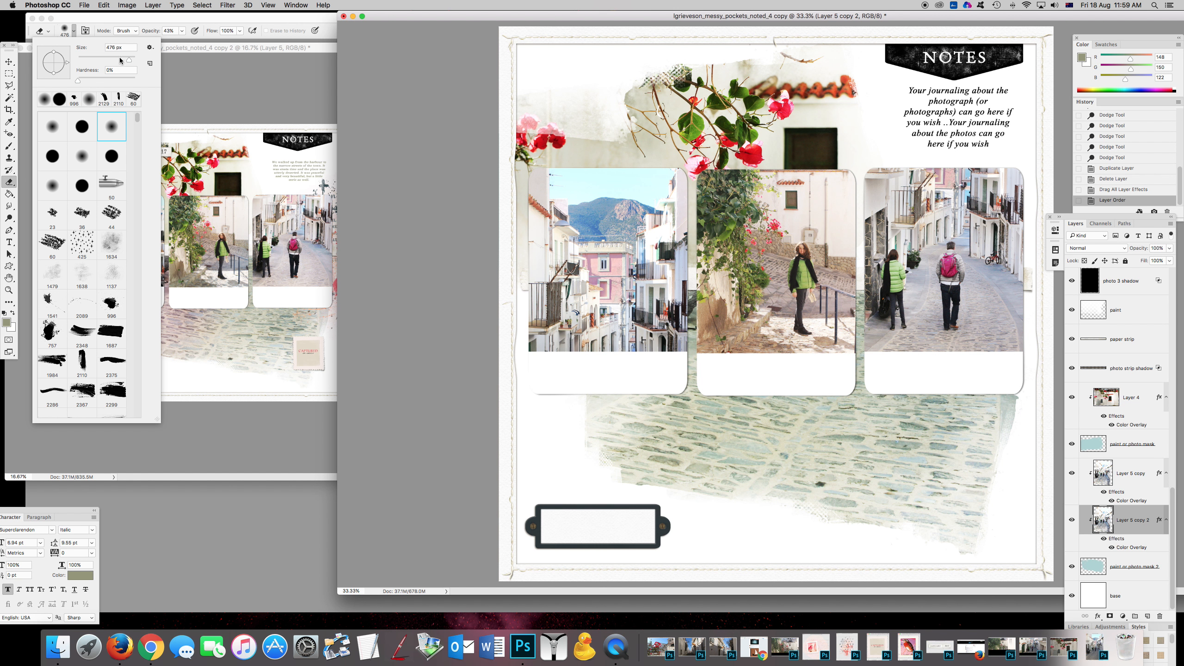
{"action": "left_click_drag", "start_coordinate": [128, 55], "coordinate": [132, 59]}
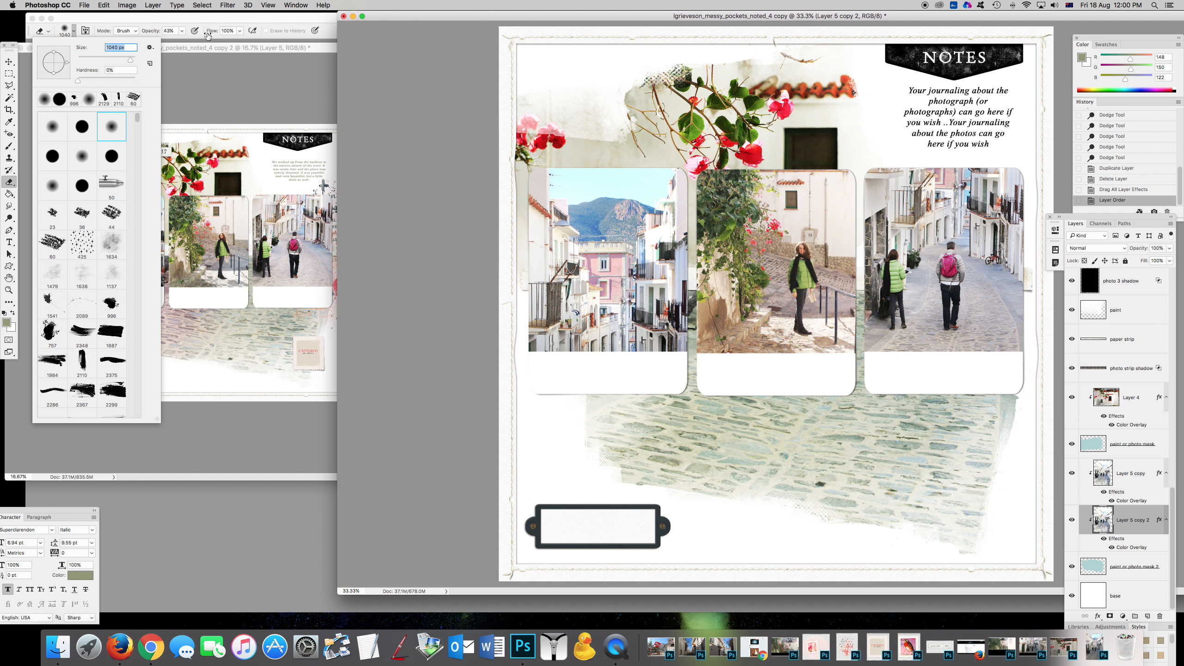
Try erasing part of the green cobblestones on Layer 5 copy at 38% opacity, and undo the eraser strokes.
{"action": "left_click", "coordinate": [182, 31]}
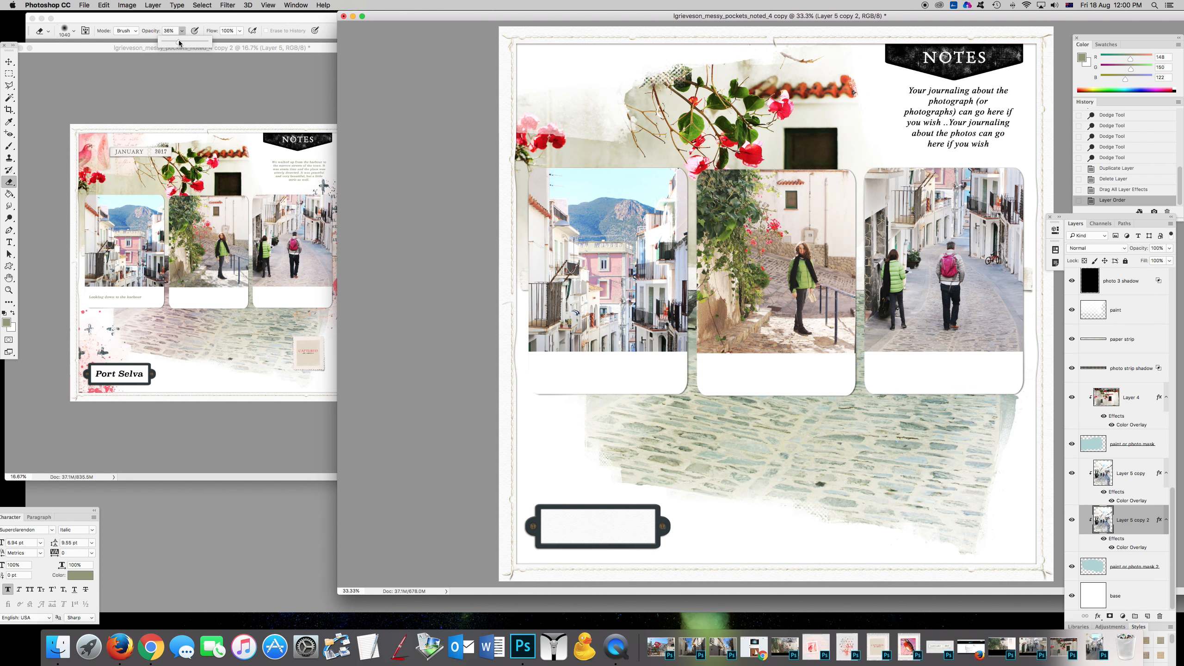
{"action": "left_click", "coordinate": [1112, 476]}
{"action": "mouse_move", "coordinate": [662, 420]}
{"action": "left_mouse_down"}
{"action": "mouse_move", "coordinate": [624, 428]}
{"action": "mouse_move", "coordinate": [709, 391]}
{"action": "mouse_move", "coordinate": [643, 415]}
{"action": "mouse_move", "coordinate": [749, 409]}
{"action": "mouse_move", "coordinate": [752, 368]}
{"action": "mouse_move", "coordinate": [747, 400]}
{"action": "mouse_move", "coordinate": [765, 382]}
{"action": "mouse_move", "coordinate": [680, 387]}
{"action": "left_mouse_up"}
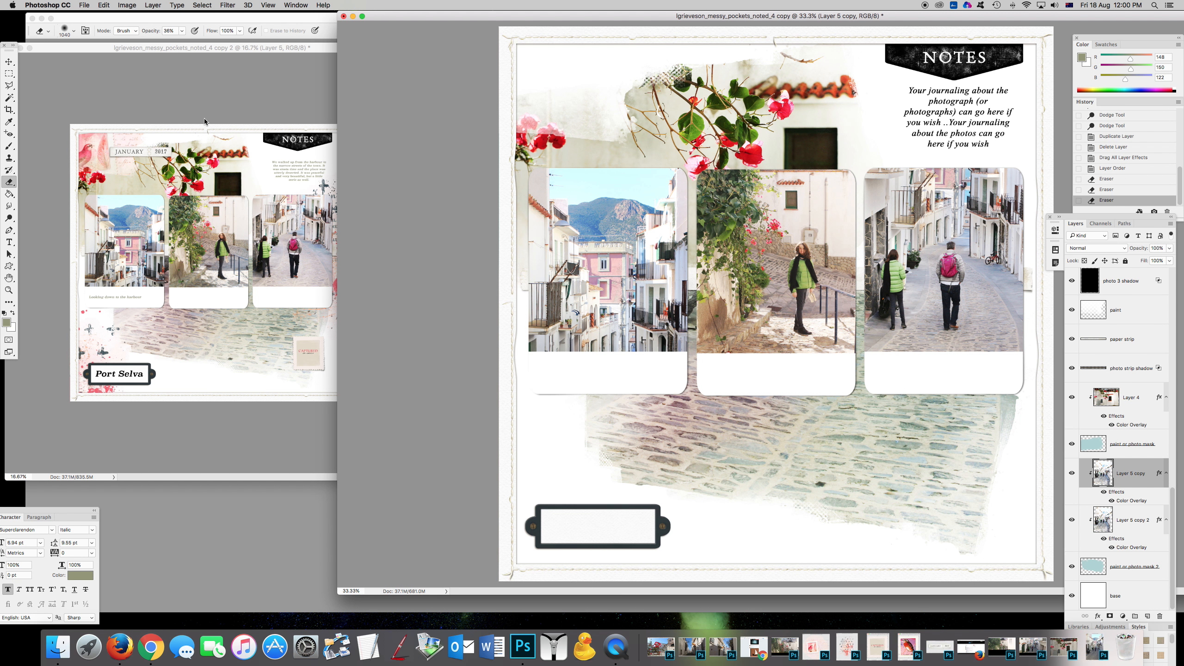
{"action": "left_click", "coordinate": [1108, 169]}
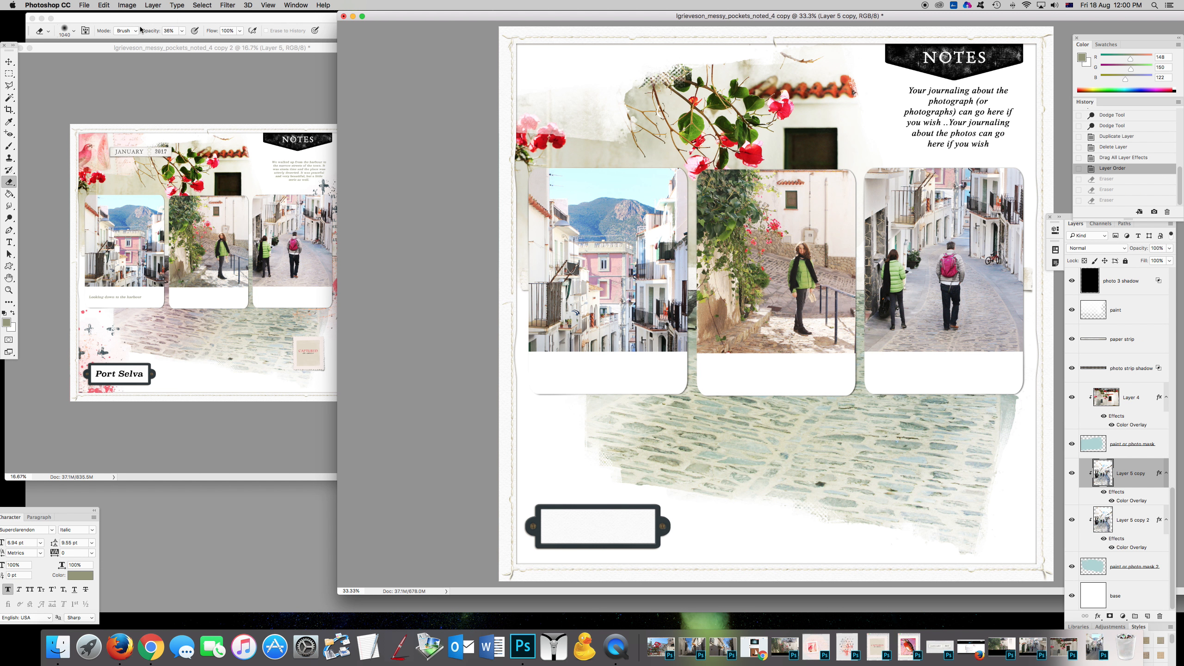
Blend the plum tint through by erasing the left and middle cobblestones of Layer 5 copy at 18% opacity and more softly at 3%.
{"action": "left_click", "coordinate": [182, 31]}
{"action": "mouse_move", "coordinate": [616, 379]}
{"action": "left_mouse_down"}
{"action": "mouse_move", "coordinate": [630, 398]}
{"action": "mouse_move", "coordinate": [673, 433]}
{"action": "mouse_move", "coordinate": [721, 409]}
{"action": "mouse_move", "coordinate": [656, 436]}
{"action": "mouse_move", "coordinate": [710, 361]}
{"action": "mouse_move", "coordinate": [780, 369]}
{"action": "mouse_move", "coordinate": [777, 398]}
{"action": "mouse_move", "coordinate": [808, 392]}
{"action": "left_mouse_up"}
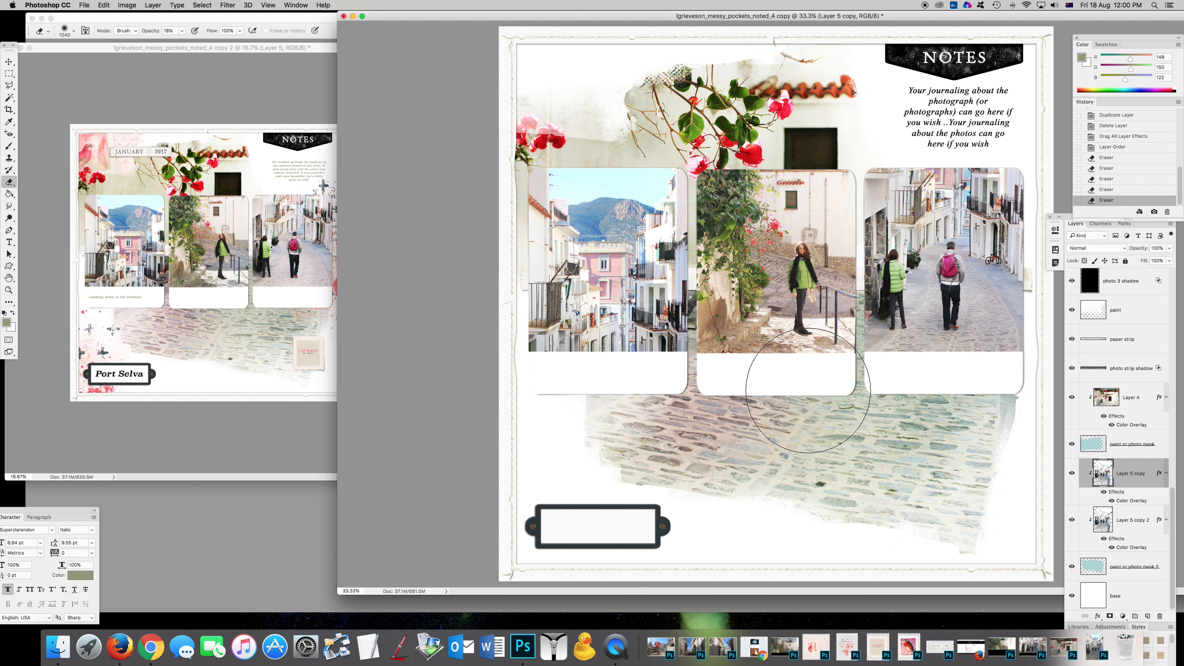
{"action": "left_click_drag", "start_coordinate": [693, 484], "coordinate": [585, 446]}
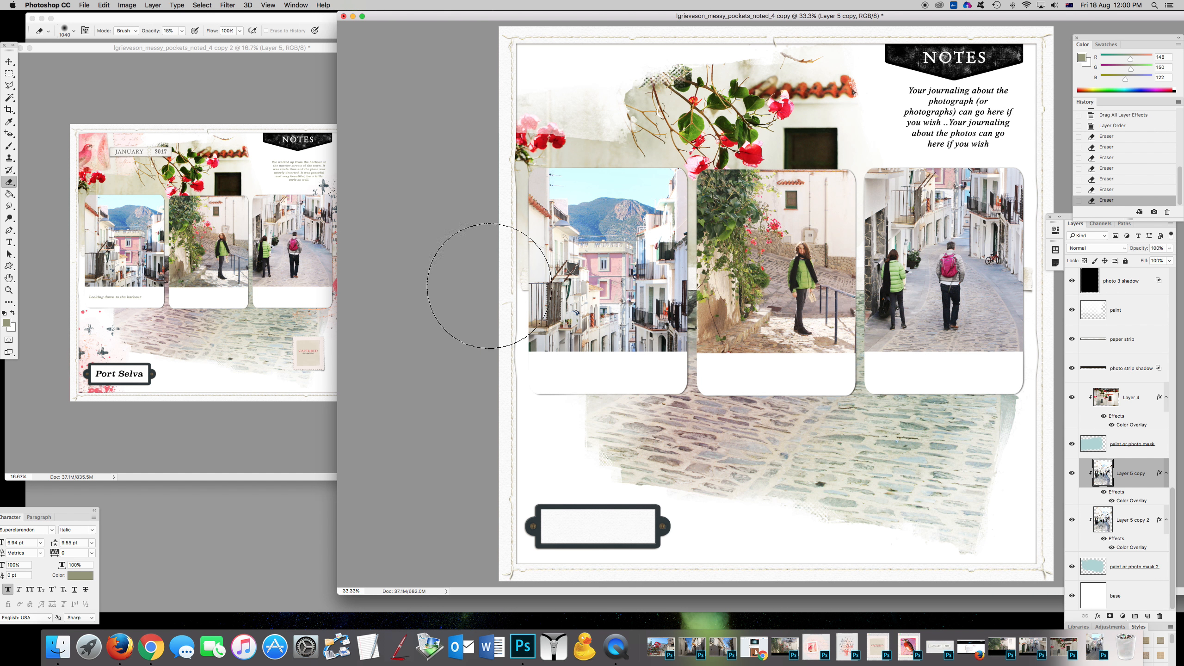
{"action": "left_click", "coordinate": [181, 31]}
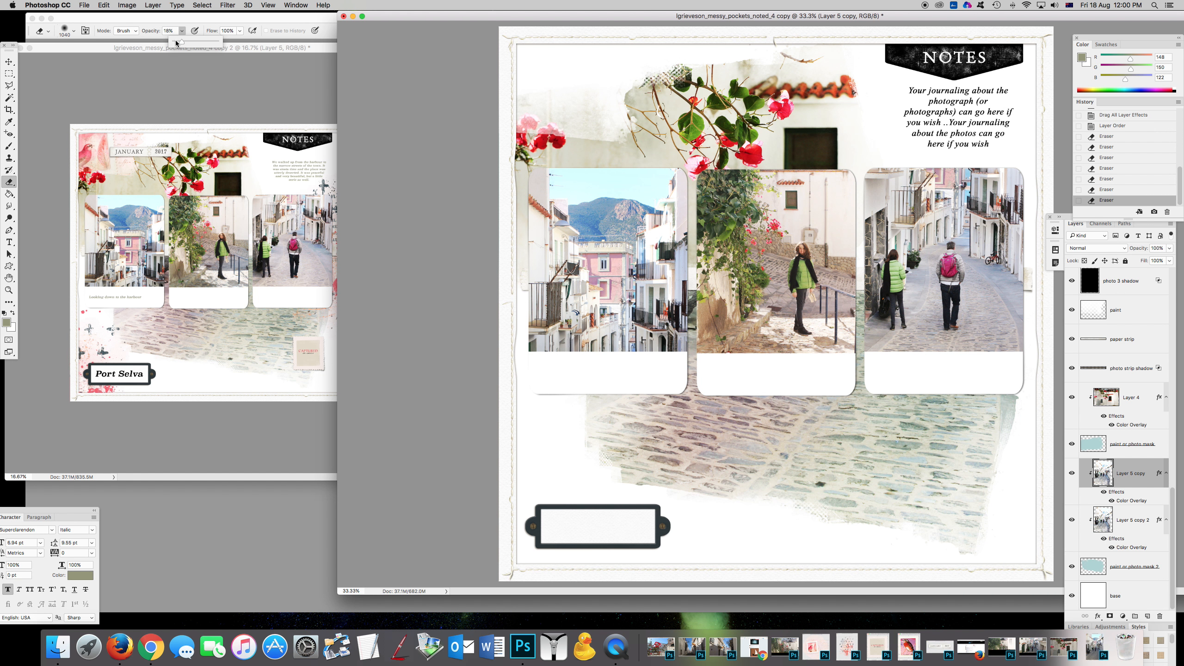
{"action": "mouse_move", "coordinate": [817, 448]}
{"action": "left_mouse_down"}
{"action": "mouse_move", "coordinate": [800, 465]}
{"action": "mouse_move", "coordinate": [728, 470]}
{"action": "left_mouse_up"}
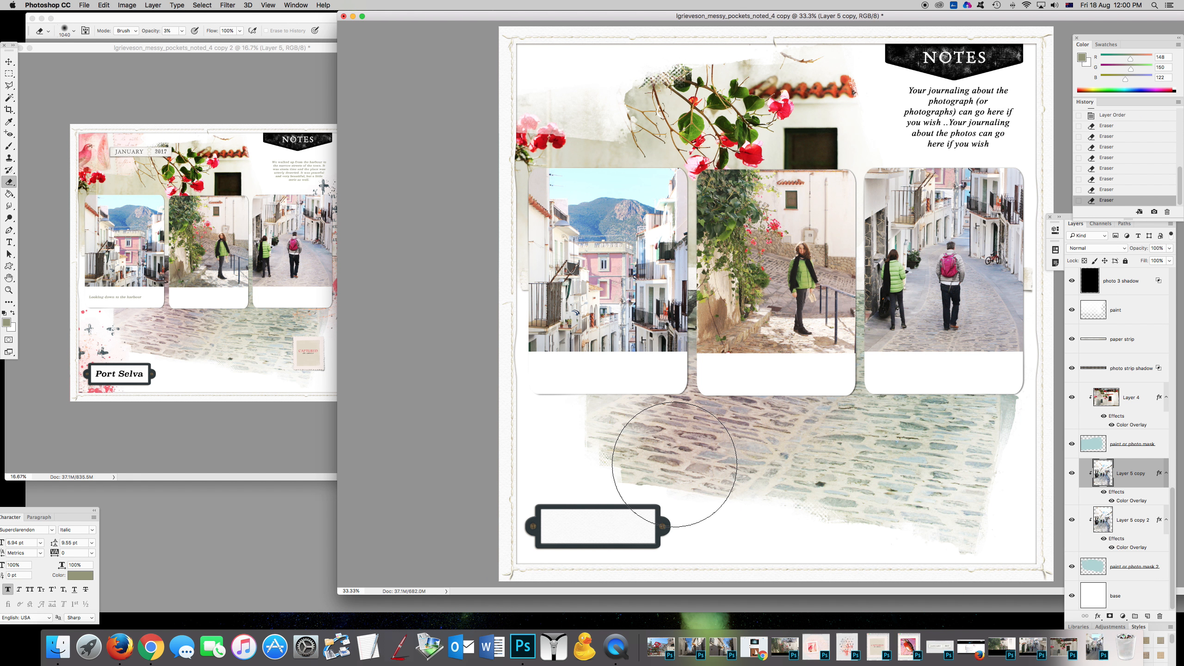
{"action": "mouse_move", "coordinate": [869, 544]}
{"action": "left_mouse_down"}
{"action": "mouse_move", "coordinate": [883, 541]}
{"action": "mouse_move", "coordinate": [595, 416]}
{"action": "mouse_move", "coordinate": [763, 508]}
{"action": "left_mouse_up"}
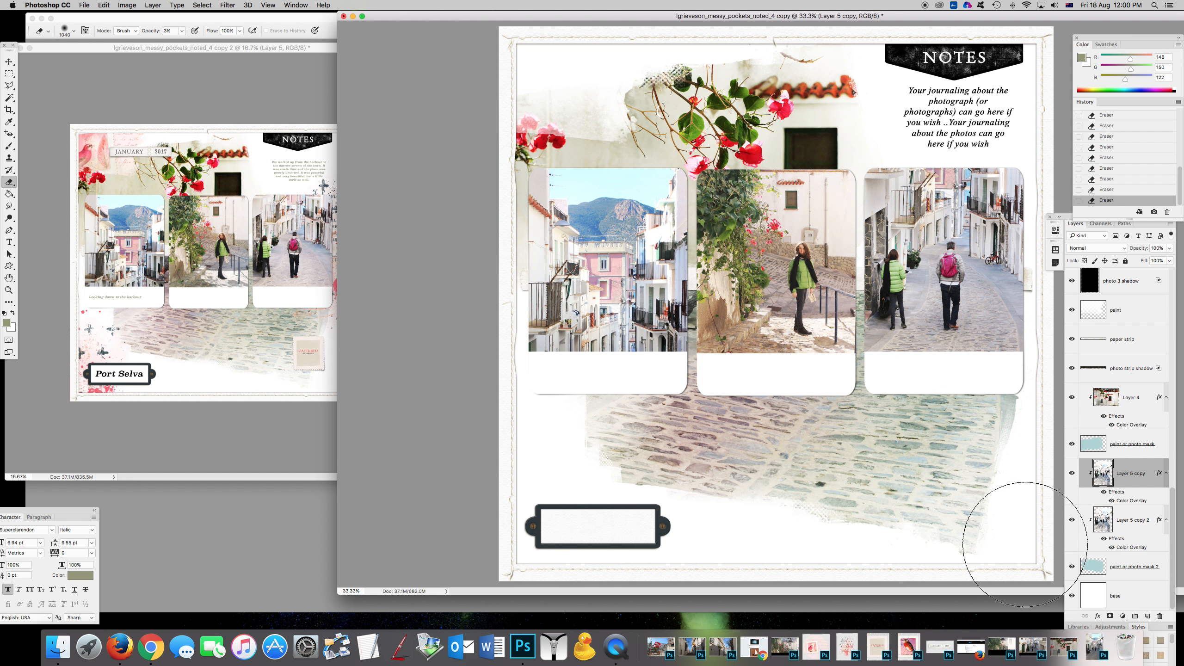
Adjust the opacity of the plum Color Overlay on Layer 5 copy 2 and apply it.
{"action": "double_click", "coordinate": [1134, 548]}
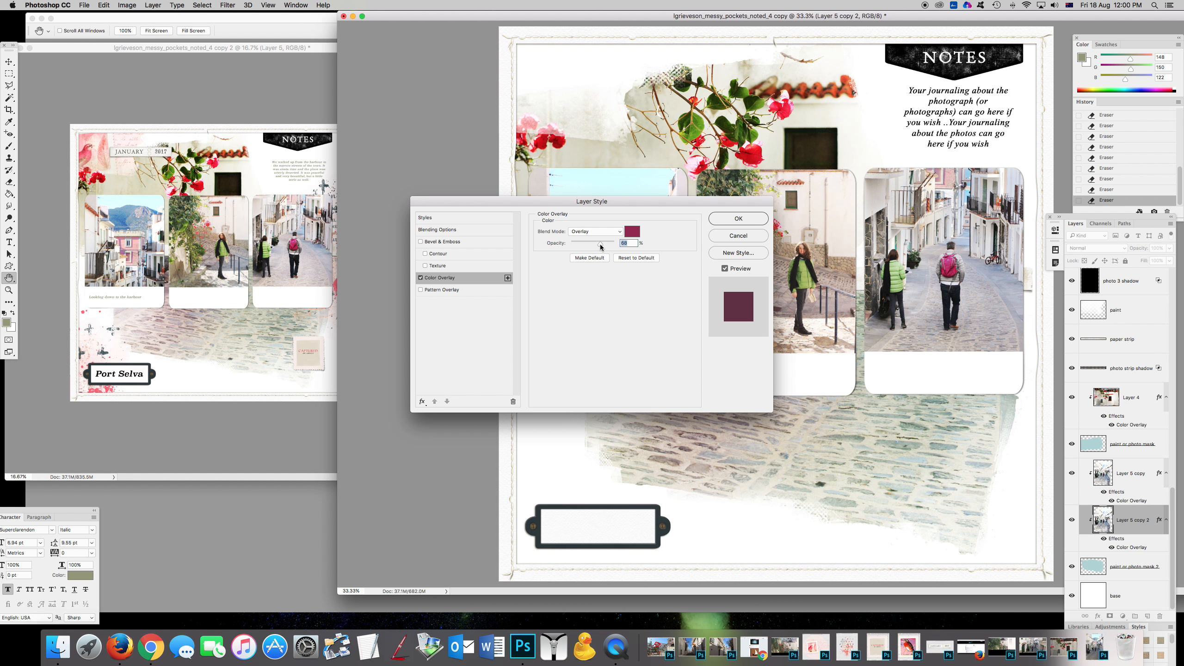
{"action": "left_click", "coordinate": [738, 218]}
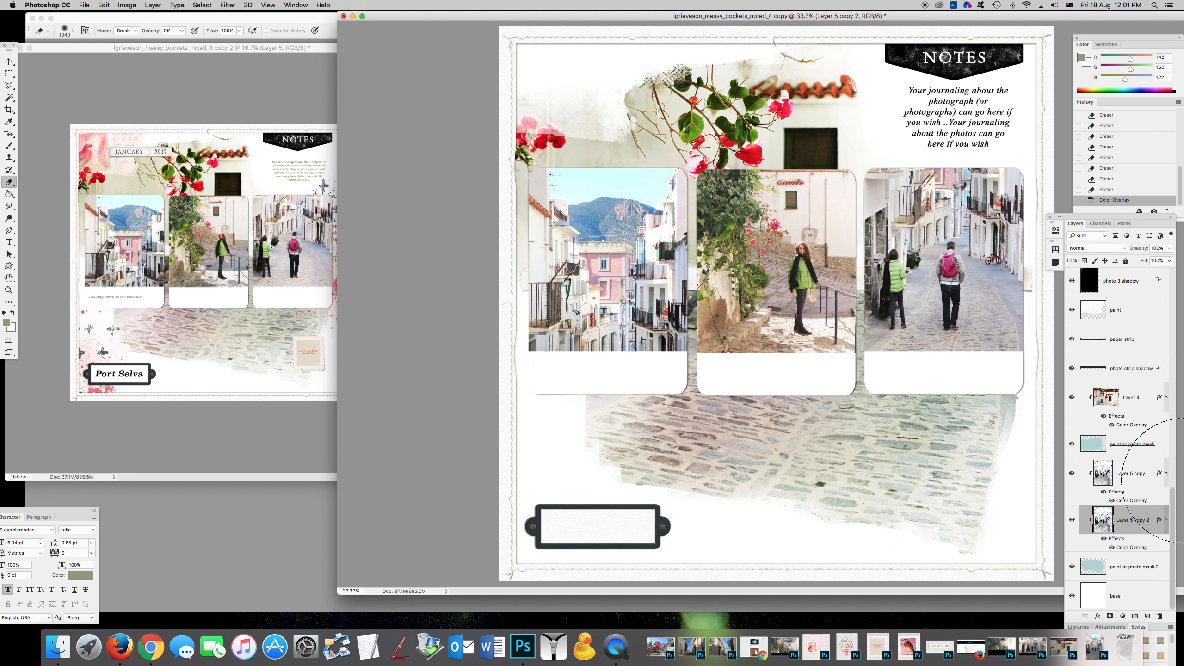
Select the paint layer in the upper-left corner of the layout.
{"action": "left_click", "coordinate": [9, 61]}
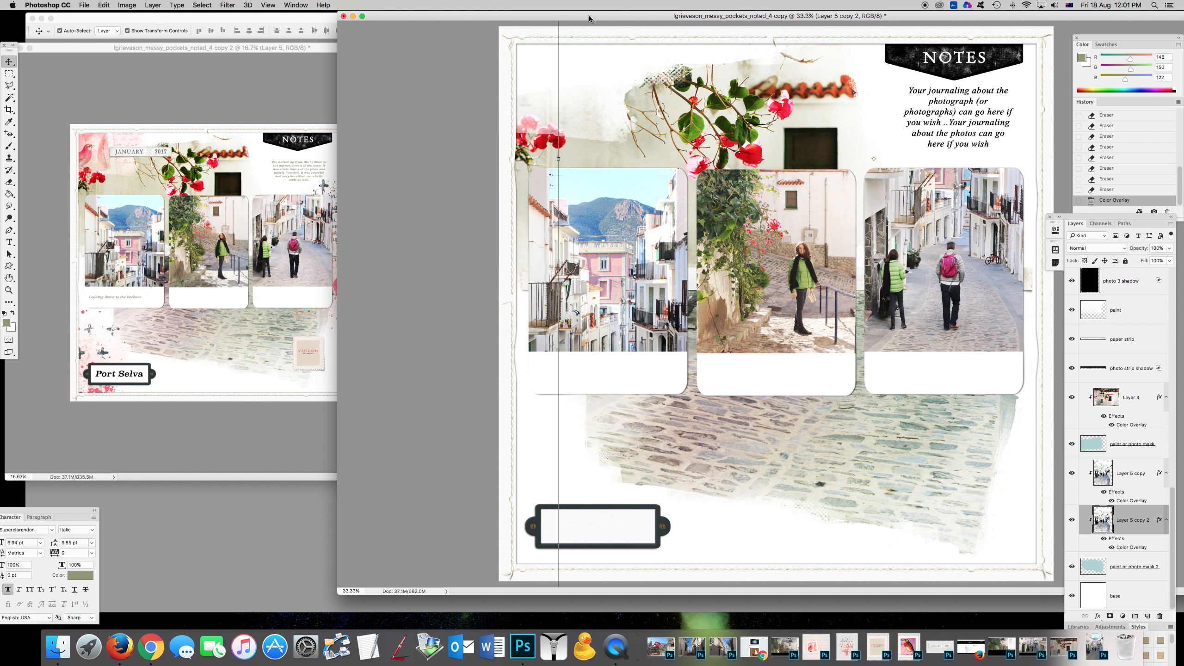
{"action": "left_click_drag", "start_coordinate": [589, 19], "coordinate": [504, 18]}
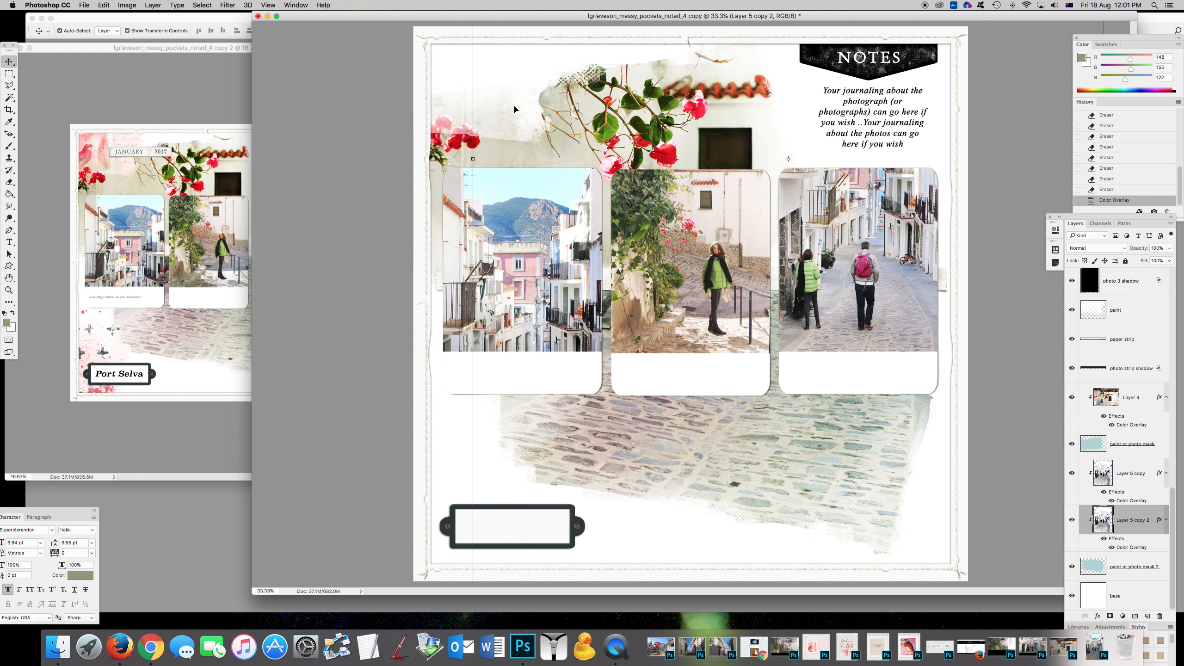
{"action": "left_click", "coordinate": [515, 110]}
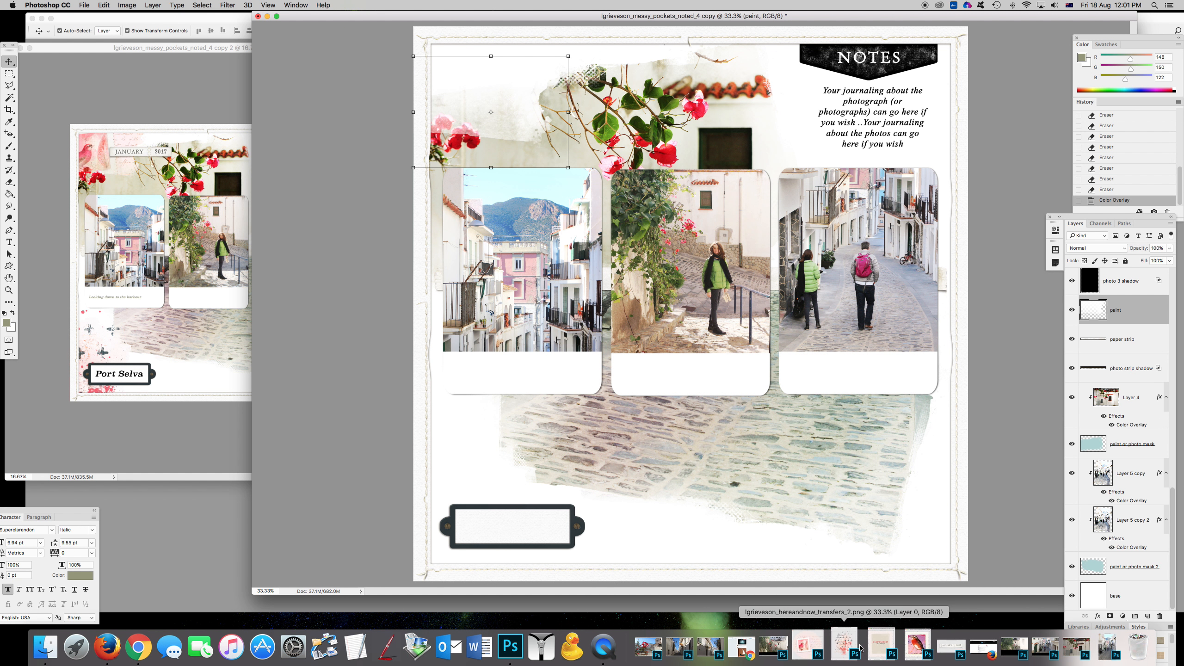
Bring up the lgrieveson_snug-as-a-bug-transfers-4.png document, then return to the layout and reposition its window.
{"action": "left_click", "coordinate": [809, 646]}
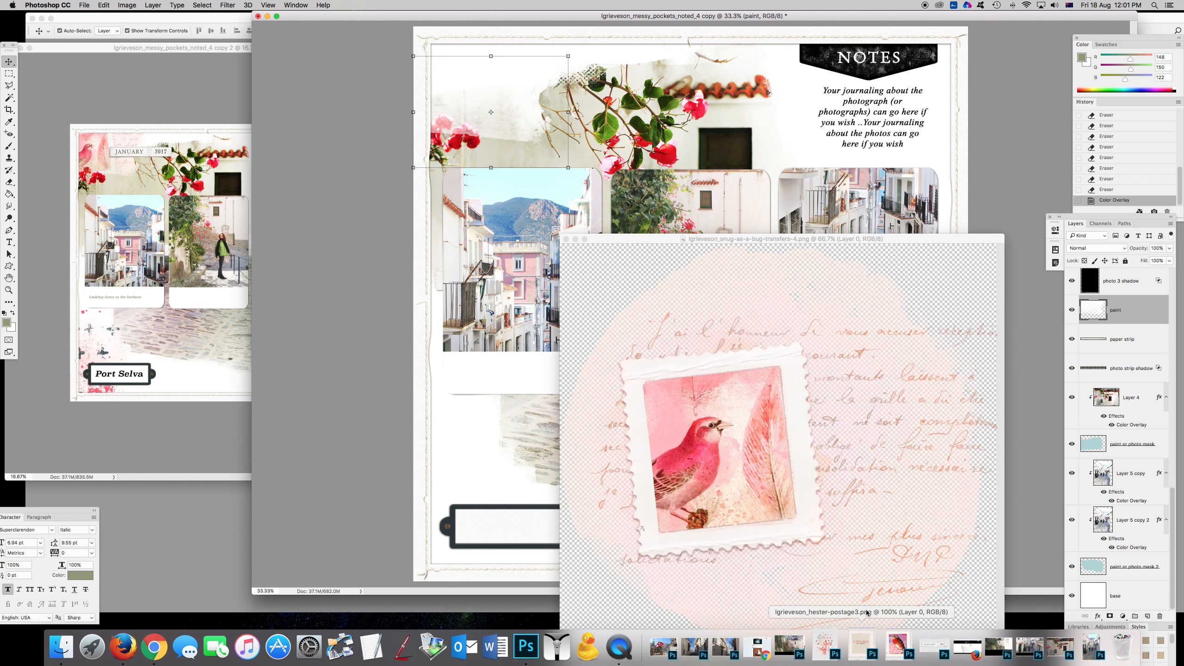
{"action": "left_click_drag", "start_coordinate": [648, 237], "coordinate": [636, 146]}
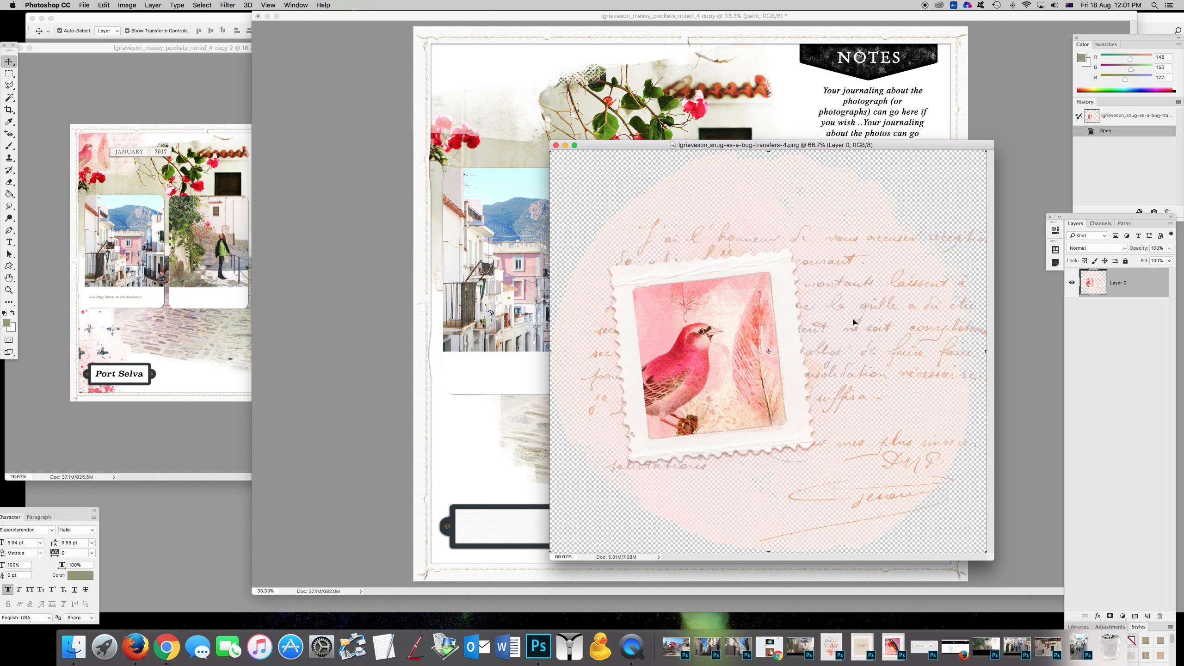
{"action": "left_click", "coordinate": [483, 113]}
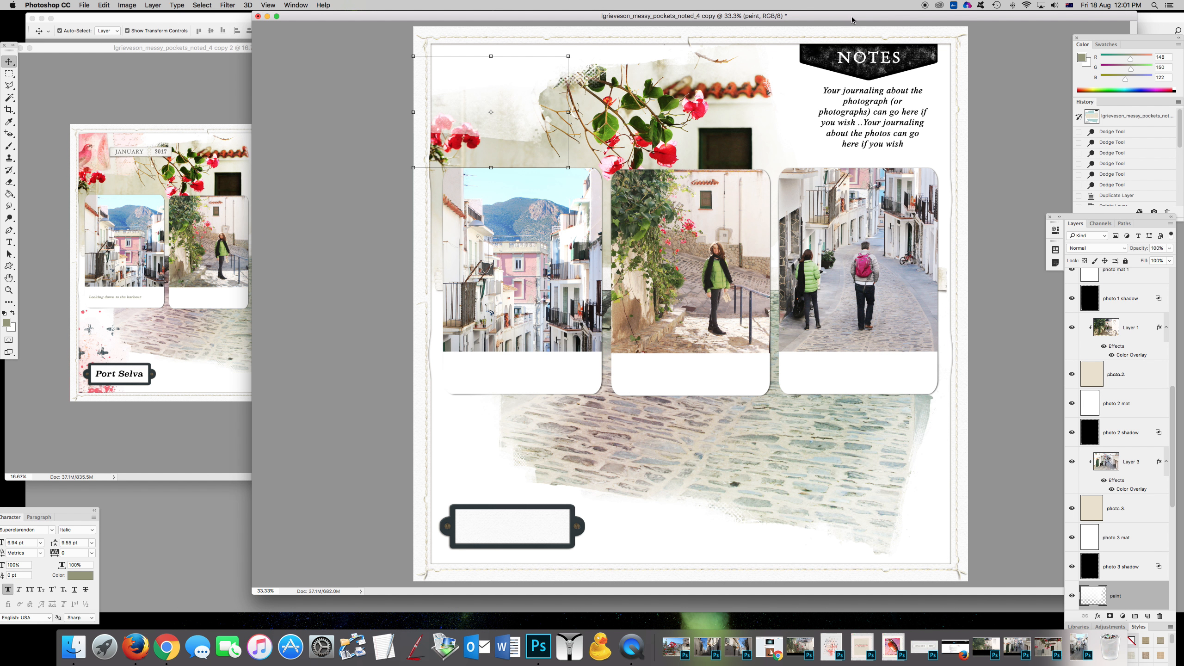
{"action": "left_click_drag", "start_coordinate": [530, 18], "coordinate": [451, 18]}
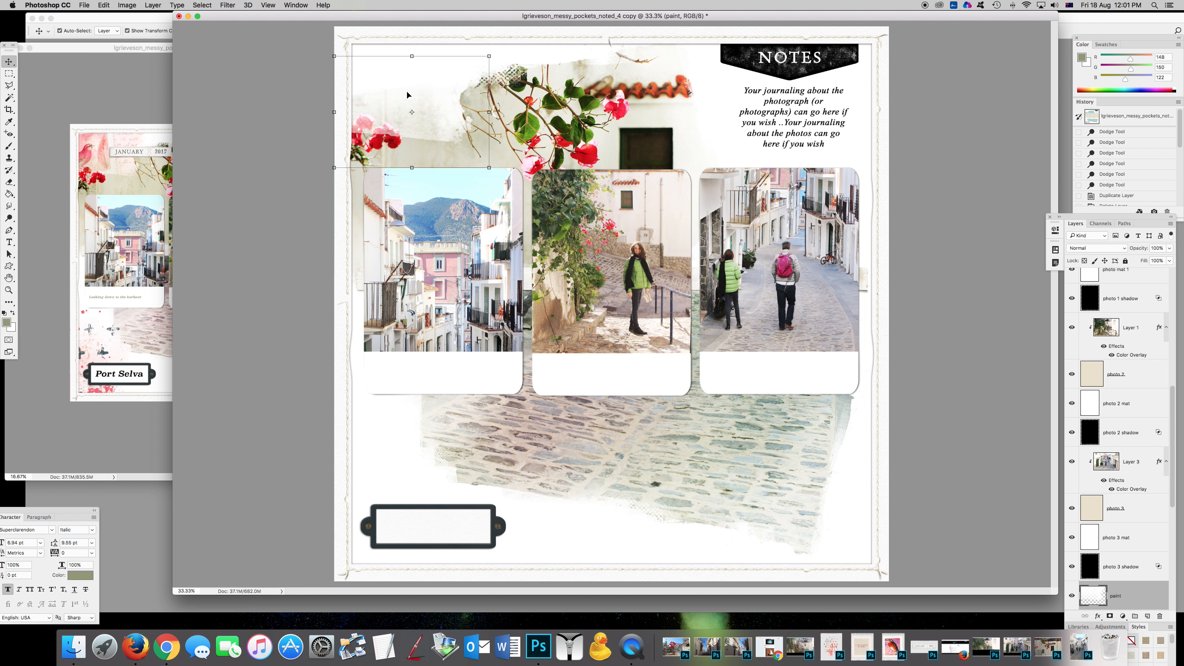
Toggle the paint layer's visibility repeatedly to examine its shape in the page's upper-left corner.
{"action": "left_click", "coordinate": [1072, 596]}
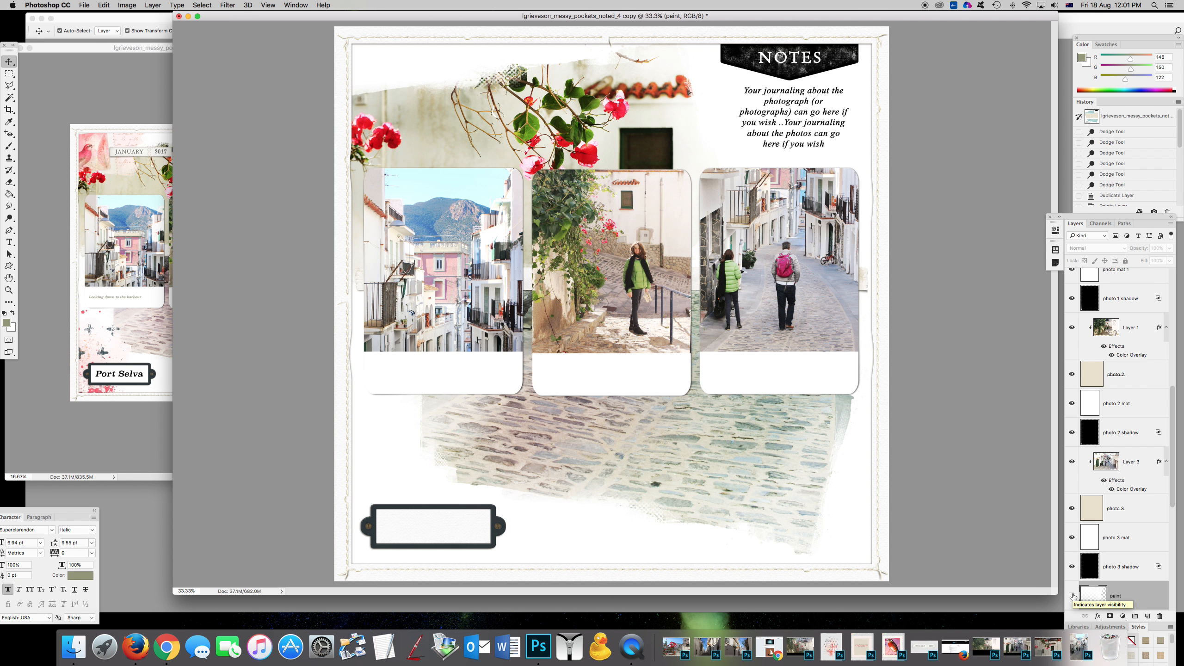
{"action": "left_click", "coordinate": [1072, 596]}
{"action": "left_click", "coordinate": [1072, 596]}
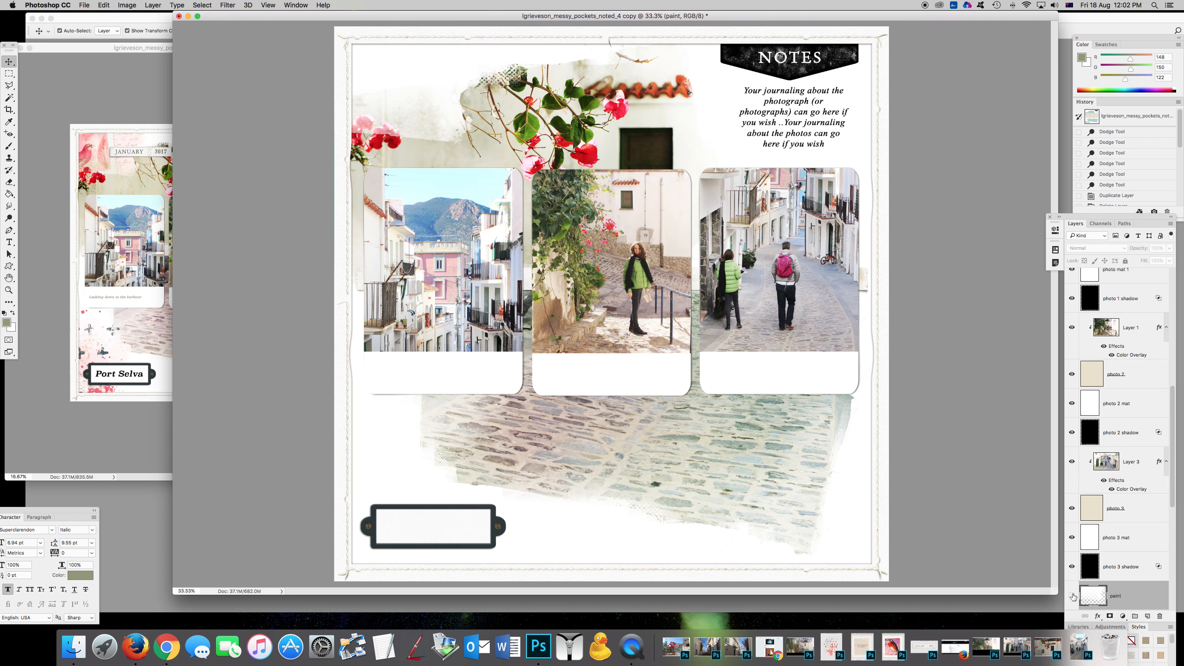
{"action": "left_click", "coordinate": [1071, 595]}
{"action": "left_click", "coordinate": [1071, 595]}
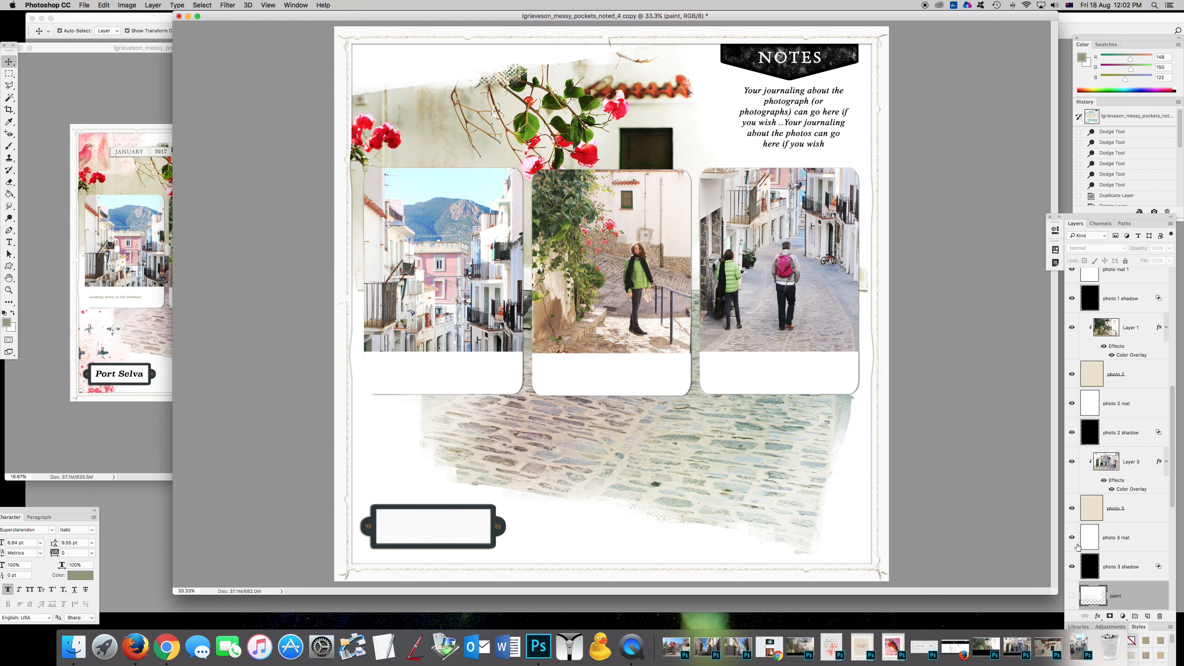
{"action": "left_click", "coordinate": [1071, 596]}
Place the bird stamp transfer over the paint layer in the page's upper-left corner and minimize its source document.
{"action": "left_click_drag", "start_coordinate": [1005, 21], "coordinate": [848, 20]}
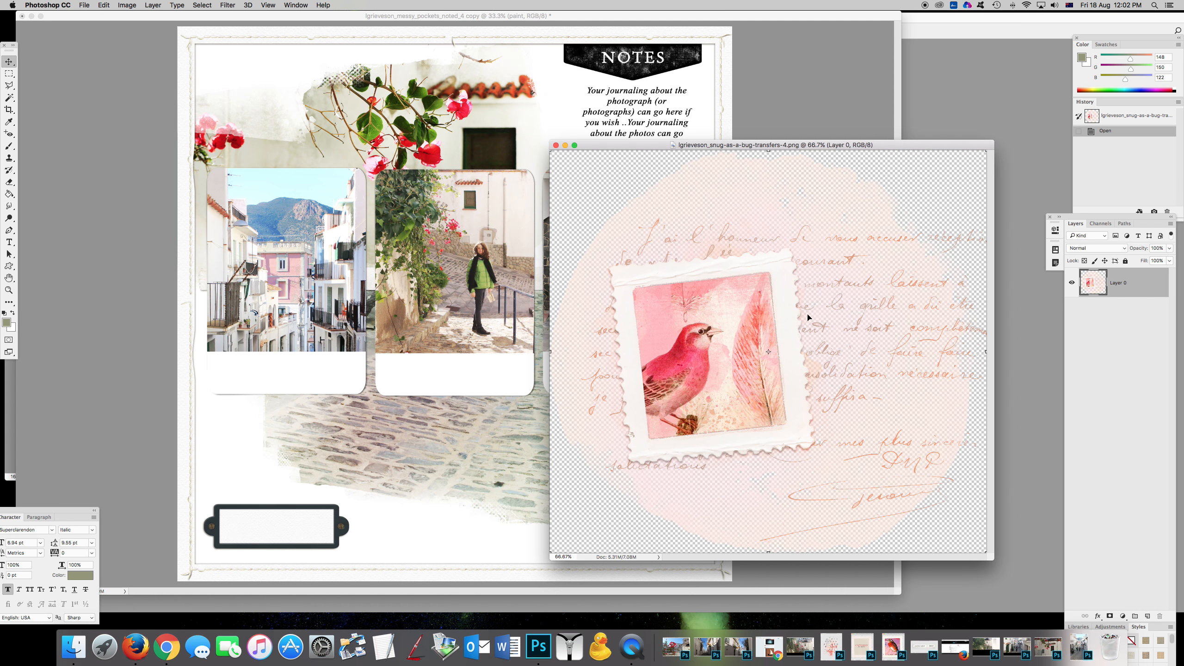
{"action": "left_click_drag", "start_coordinate": [730, 351], "coordinate": [252, 110]}
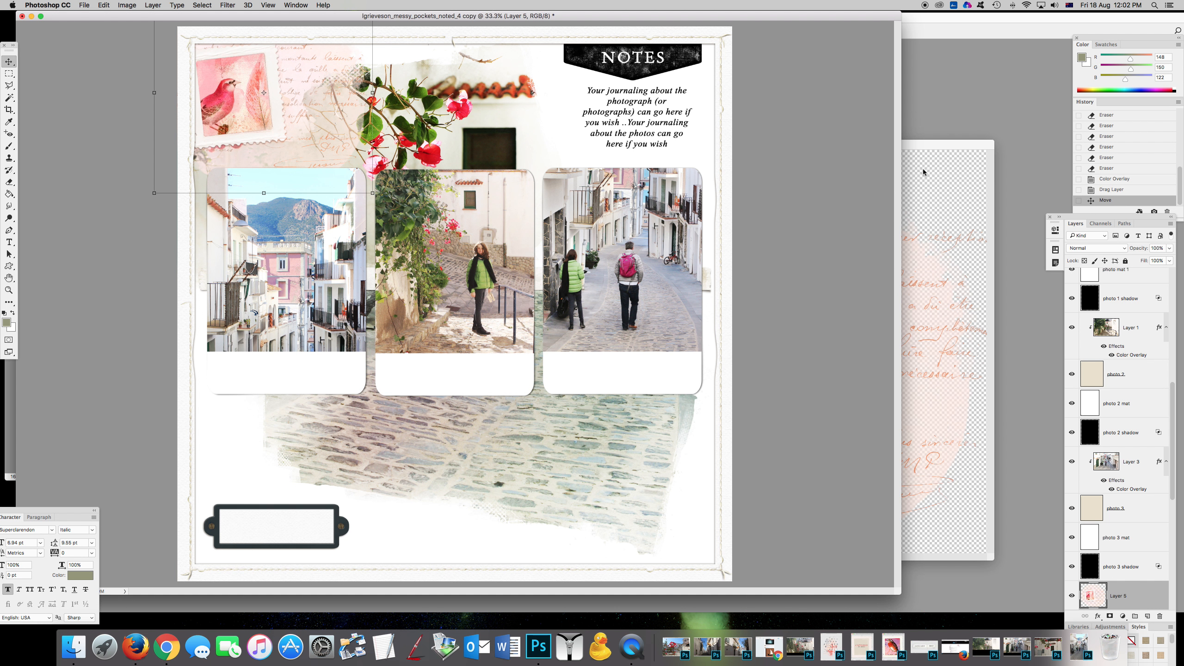
{"action": "left_click", "coordinate": [947, 147]}
{"action": "left_click", "coordinate": [565, 145]}
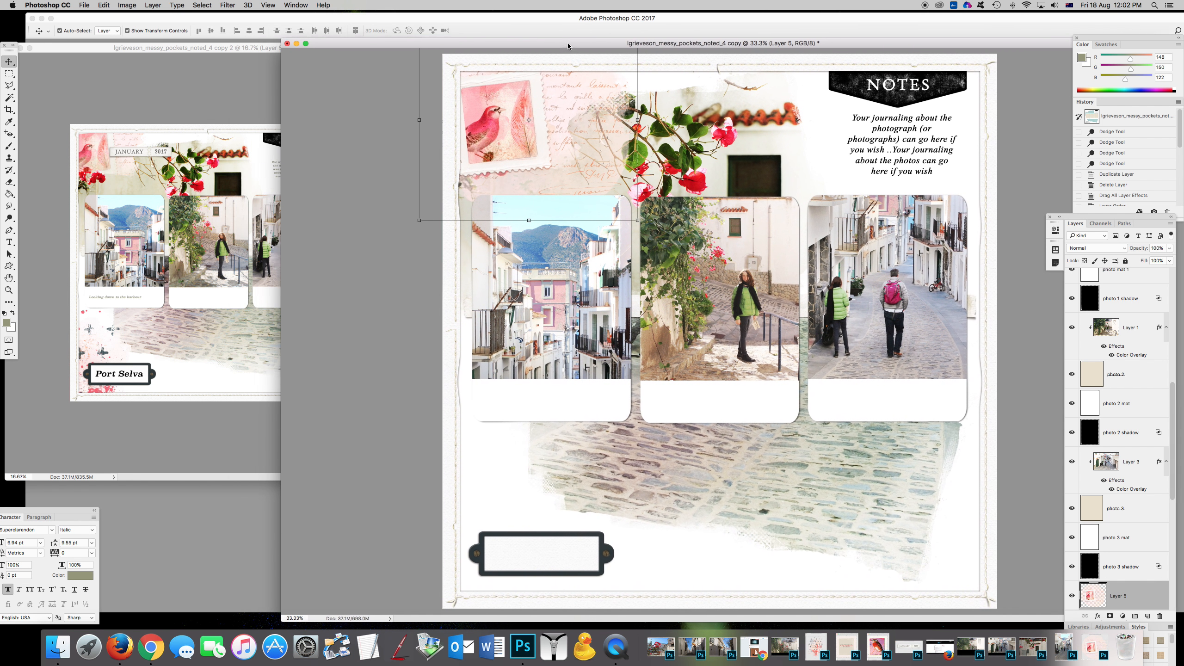
Clip the bird stamp artwork on Layer 5 to the paint layer below it.
{"action": "left_click_drag", "start_coordinate": [568, 43], "coordinate": [531, 26]}
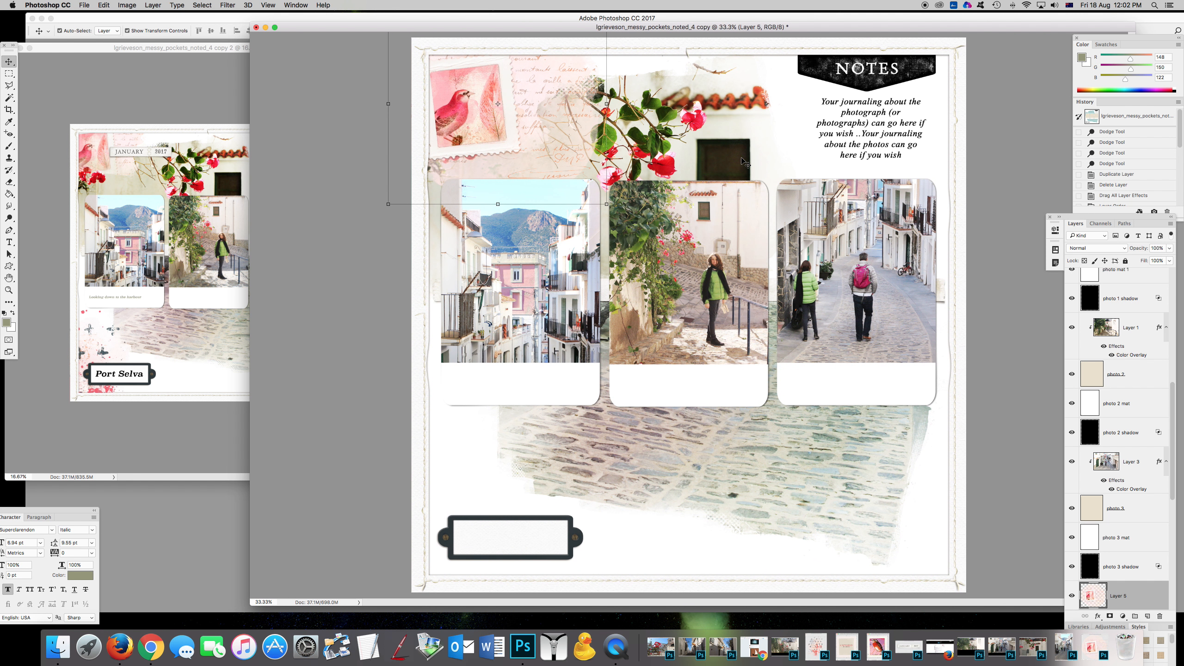
{"action": "scroll", "coordinate": [1138, 497], "scroll_direction": "down", "scroll_amount": 2}
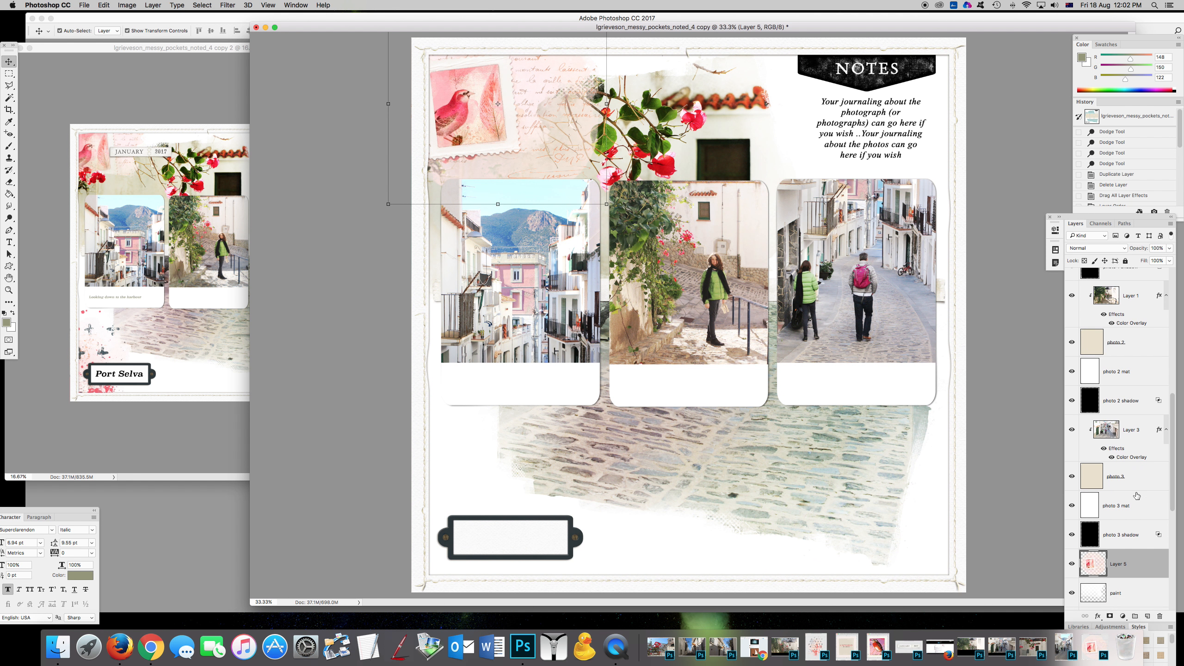
{"action": "scroll", "coordinate": [1137, 543], "scroll_direction": "down", "scroll_amount": 2}
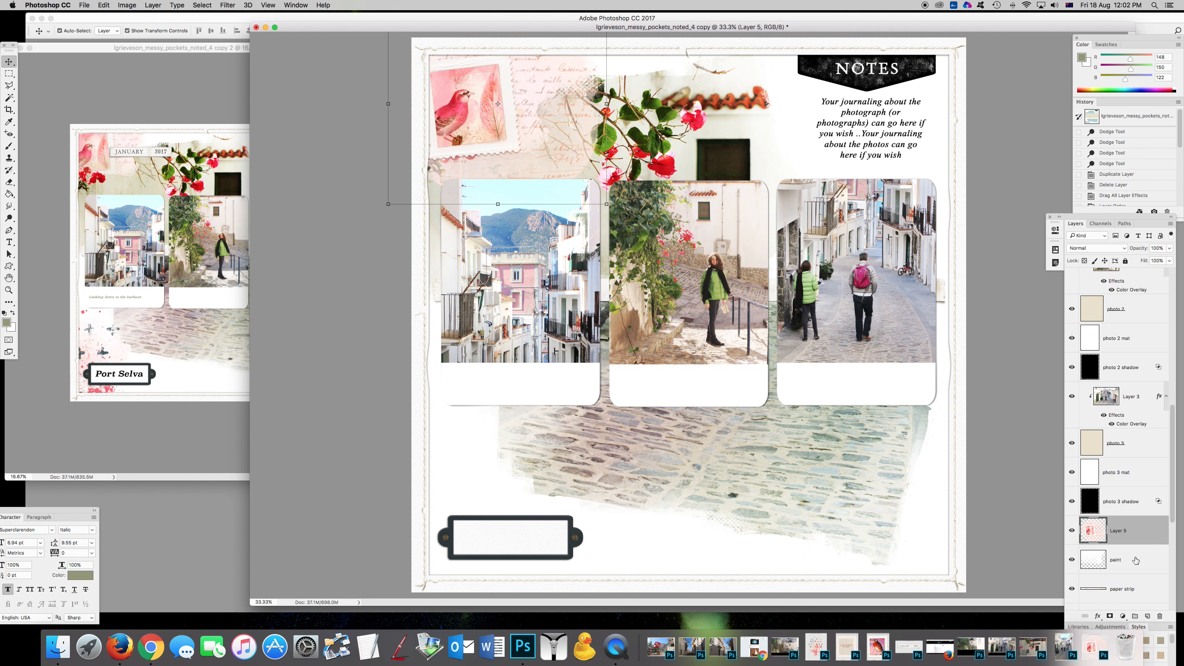
{"action": "left_click", "coordinate": [1135, 543], "text": "alt"}
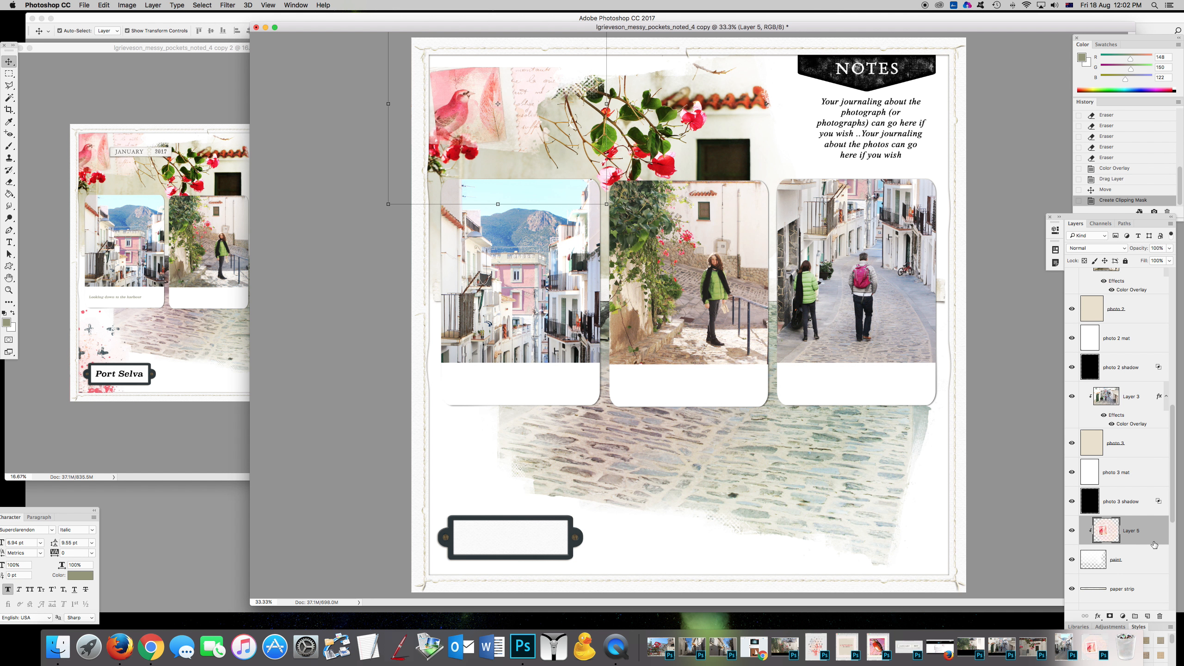
Nudge the paint mask layer up toward the page's top edge and try scaling it down to about 92%.
{"action": "left_click", "coordinate": [1138, 560]}
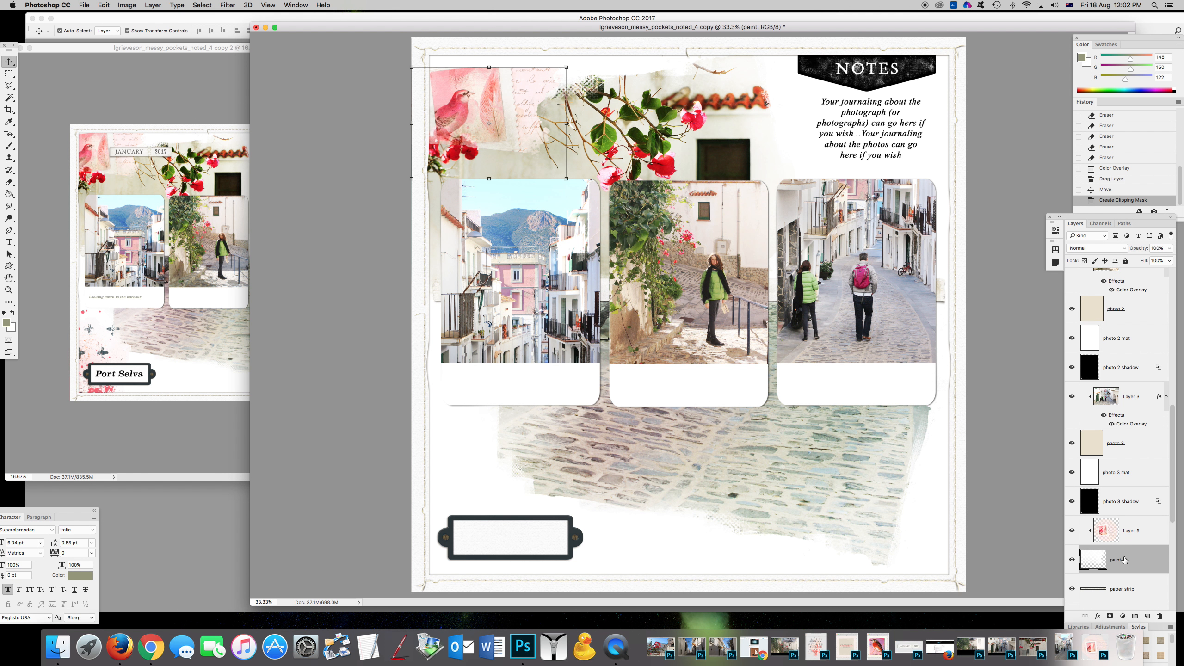
{"action": "key", "text": "shift+Up"}
{"action": "key", "text": "shift+Up"}
{"action": "key", "text": "shift+Up"}
{"action": "key", "text": "shift+Up"}
{"action": "key", "text": "shift+Up"}
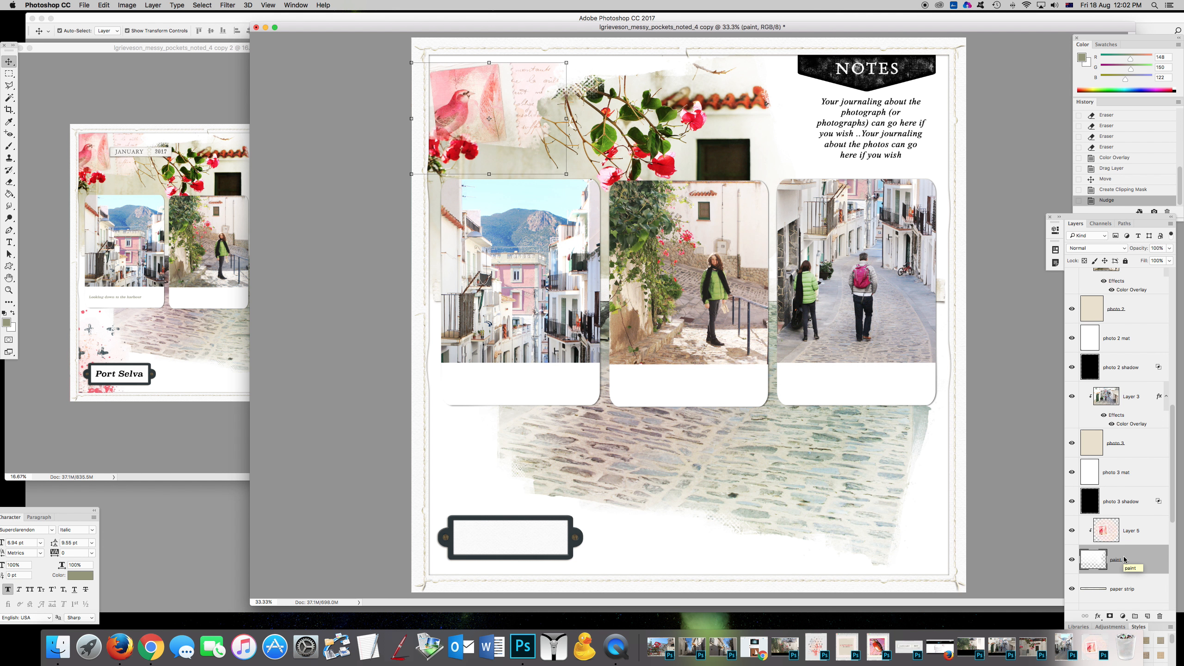
{"action": "key", "text": "shift+Up"}
{"action": "key", "text": "shift+Up"}
{"action": "key", "text": "shift+Up"}
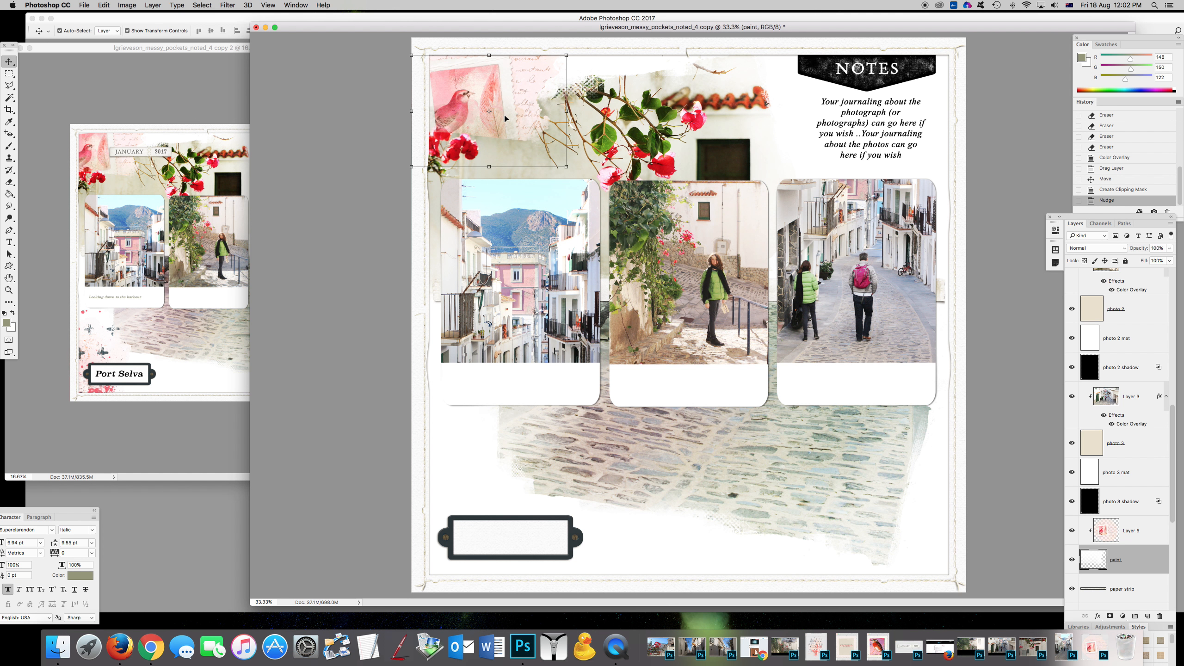
{"action": "left_click_drag", "start_coordinate": [567, 166], "coordinate": [560, 149]}
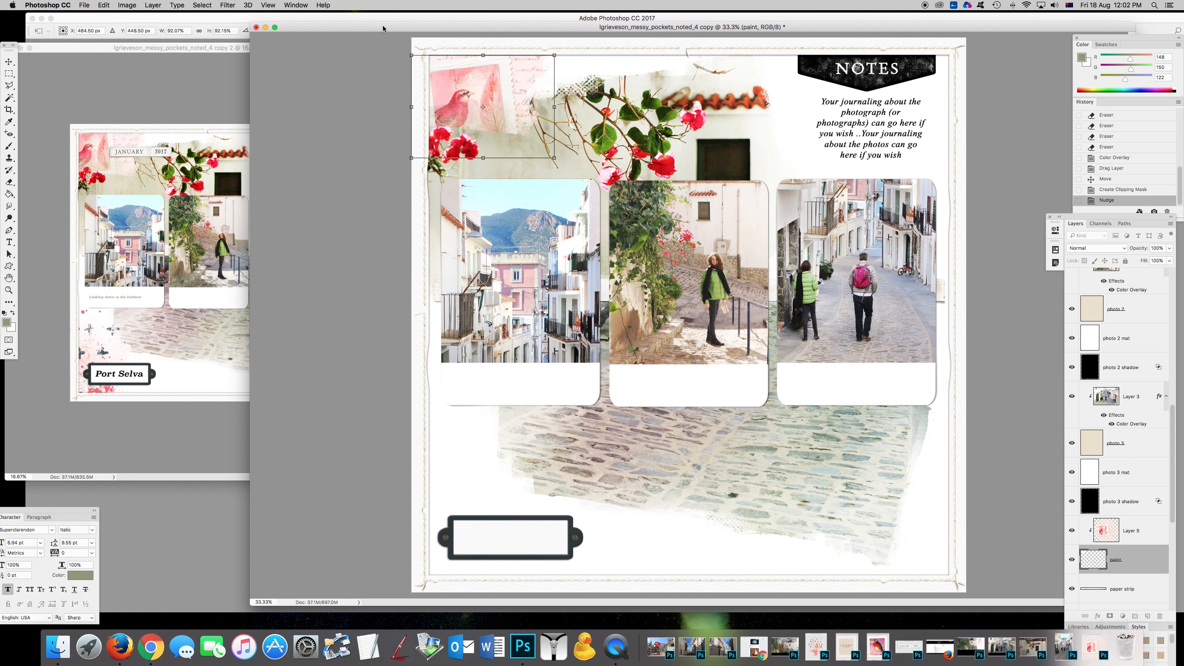
{"action": "key", "text": "Return"}
Scale the clipped bird stamp artwork on Layer 5 down to about 91% and apply the transform.
{"action": "left_click_drag", "start_coordinate": [383, 28], "coordinate": [375, 50]}
{"action": "left_click", "coordinate": [521, 111]}
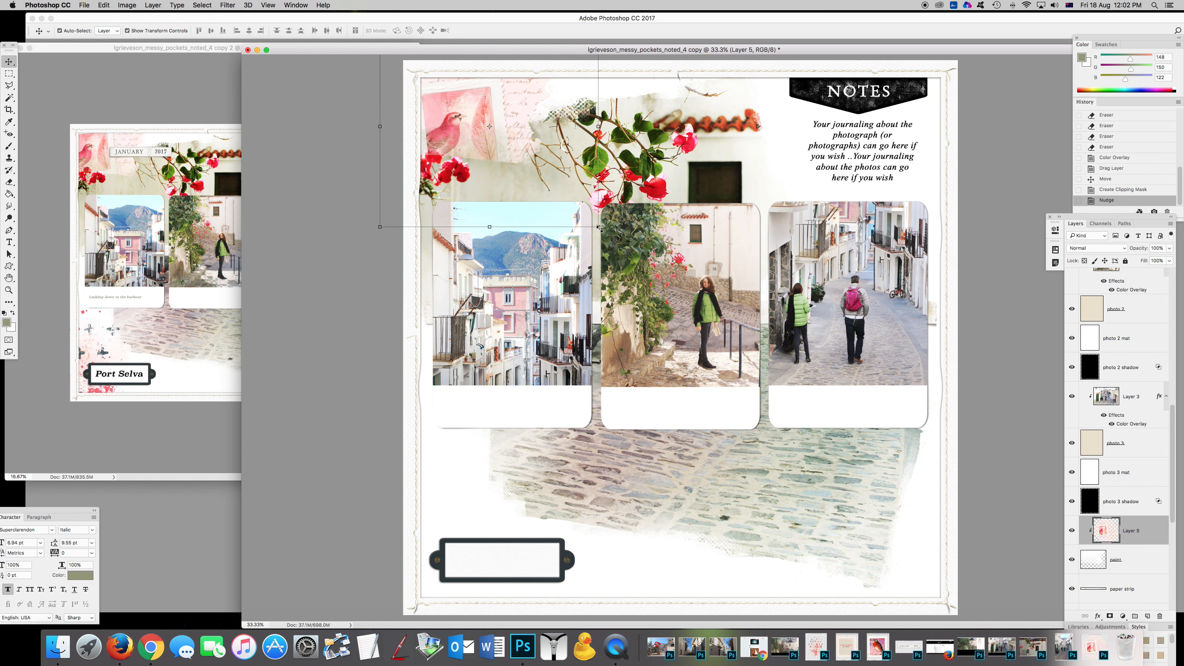
{"action": "left_click_drag", "start_coordinate": [599, 227], "coordinate": [581, 211]}
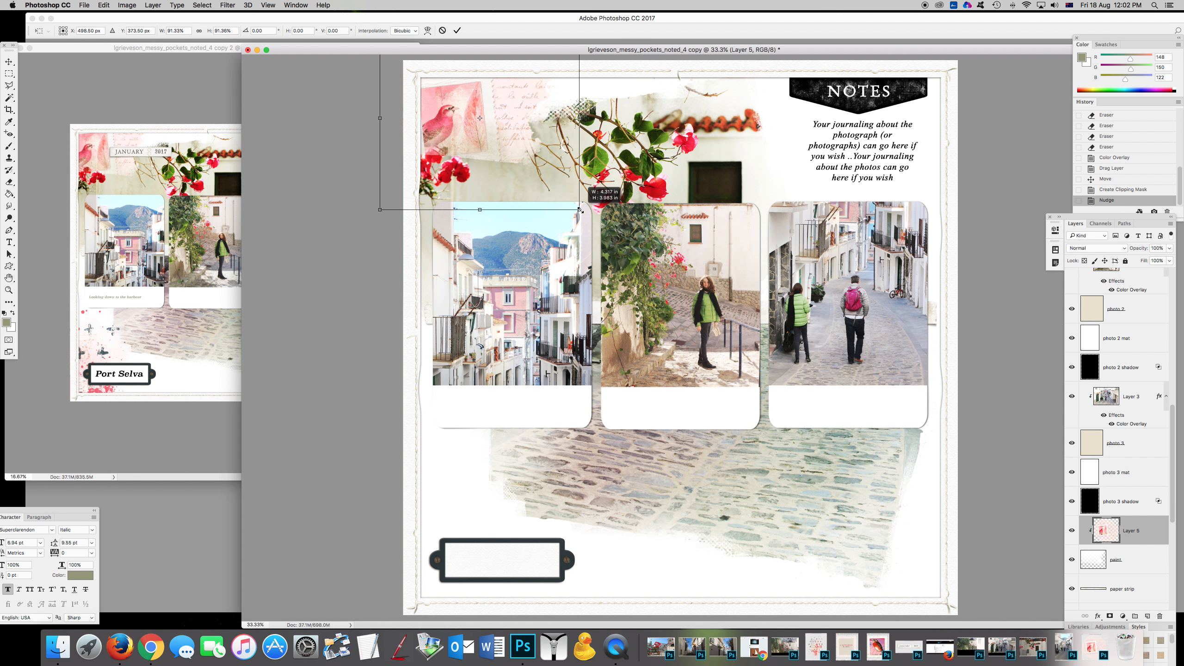
{"action": "left_click", "coordinate": [457, 31]}
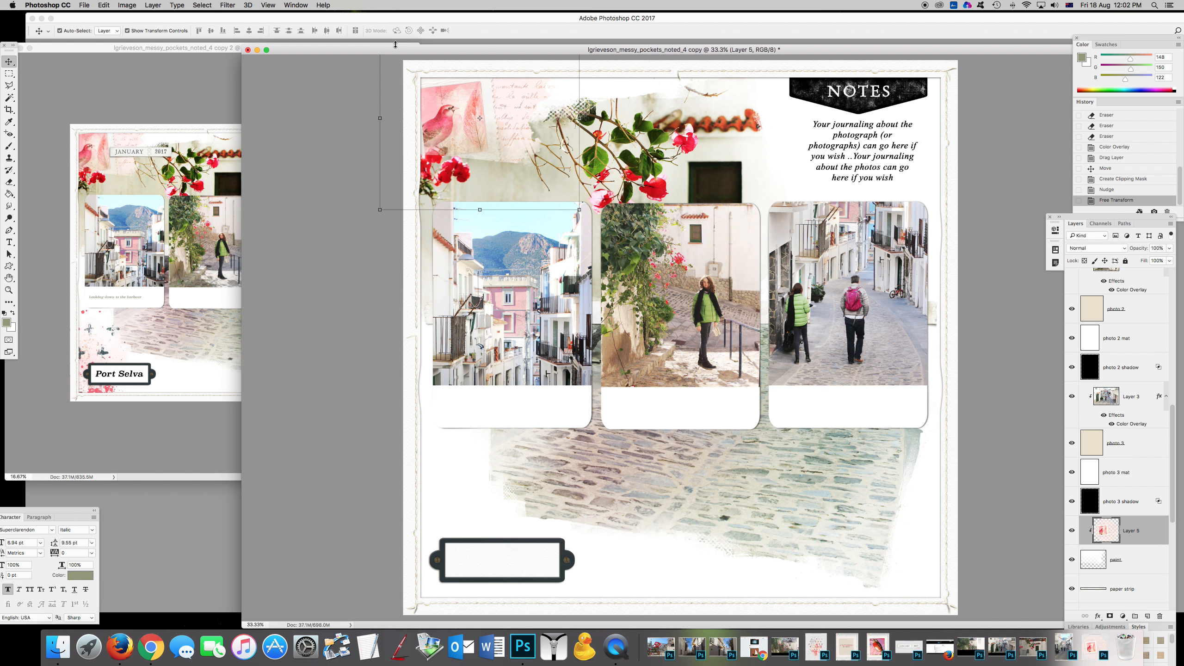
{"action": "left_click_drag", "start_coordinate": [361, 52], "coordinate": [371, 3]}
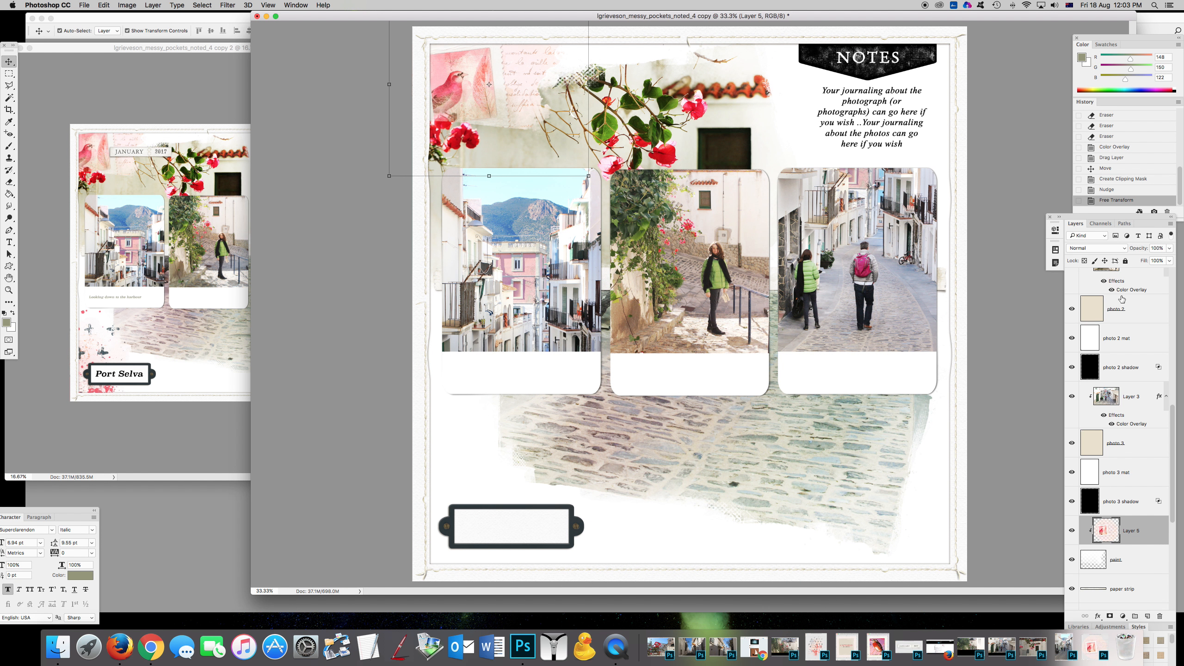
Shift the paper strip behind the photos slightly left and hide the photo strip shadow layer.
{"action": "left_click_drag", "start_coordinate": [950, 285], "coordinate": [934, 283]}
{"action": "scroll", "coordinate": [1074, 569], "scroll_direction": "down", "scroll_amount": 1}
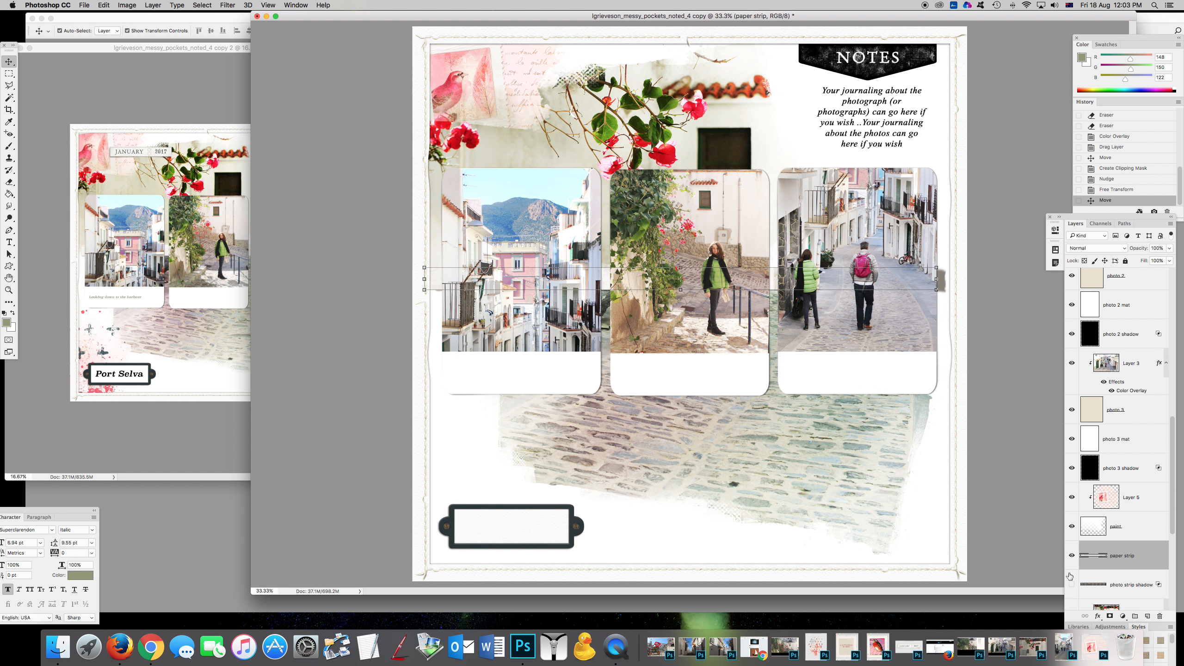
Place the lgrieveson_hereandnow_transfers_2.png splatter artwork directly above the base layer in the page's lower-right corner.
{"action": "left_click", "coordinate": [950, 347]}
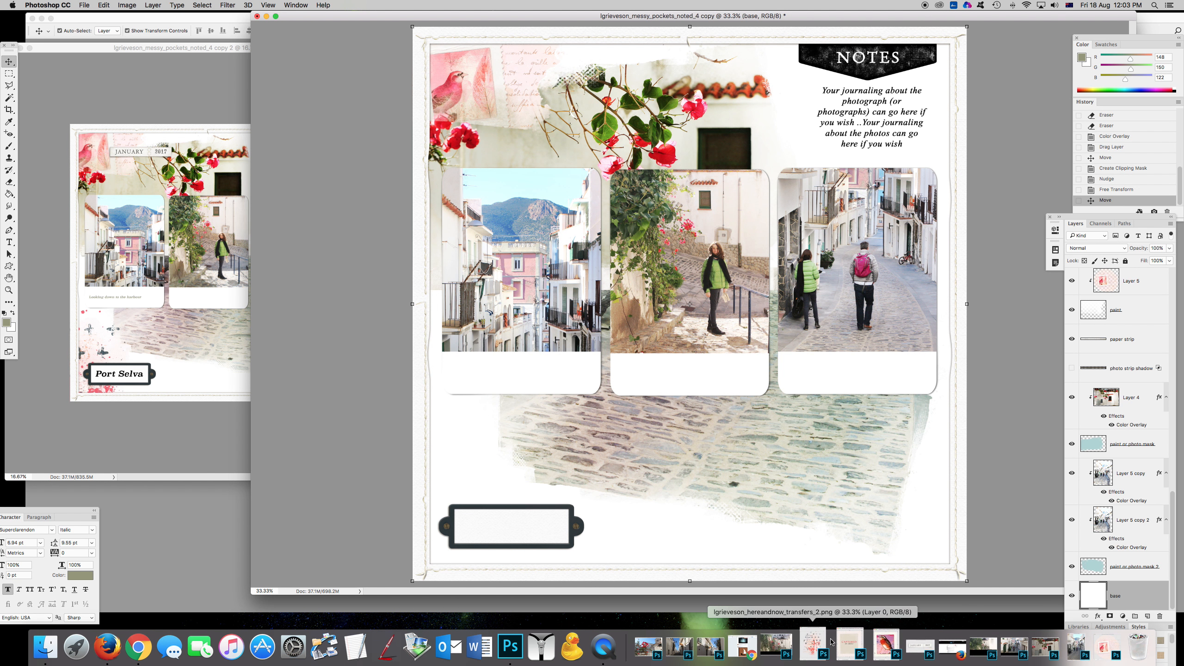
{"action": "left_click", "coordinate": [831, 642]}
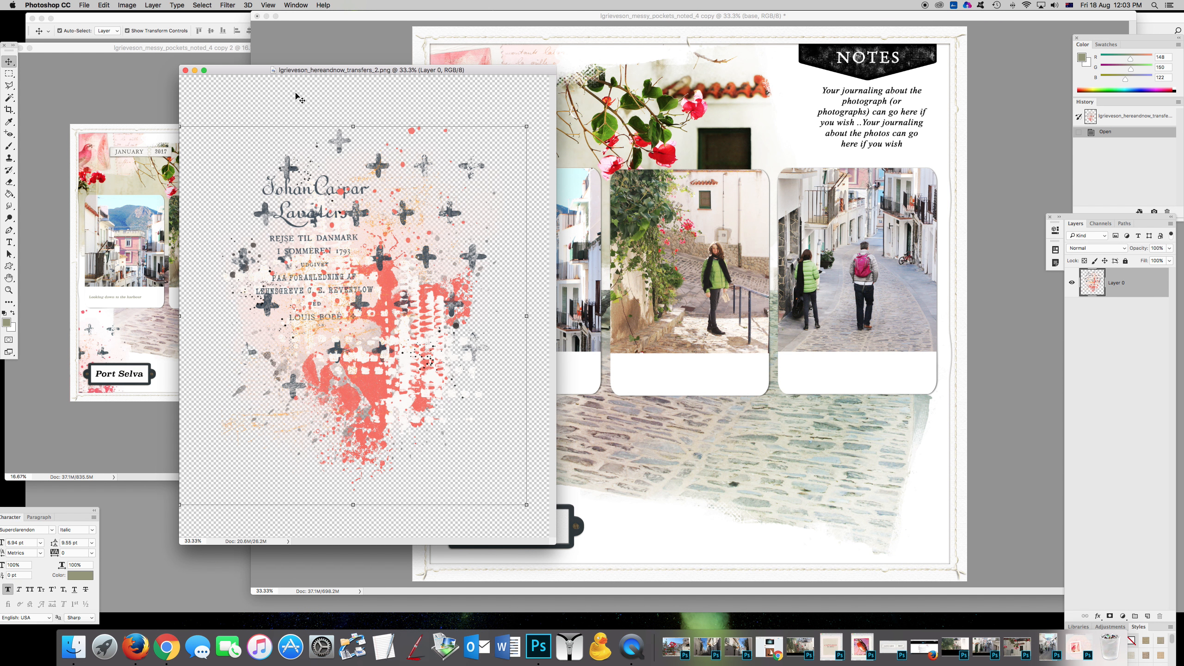
{"action": "left_click_drag", "start_coordinate": [267, 69], "coordinate": [413, 98]}
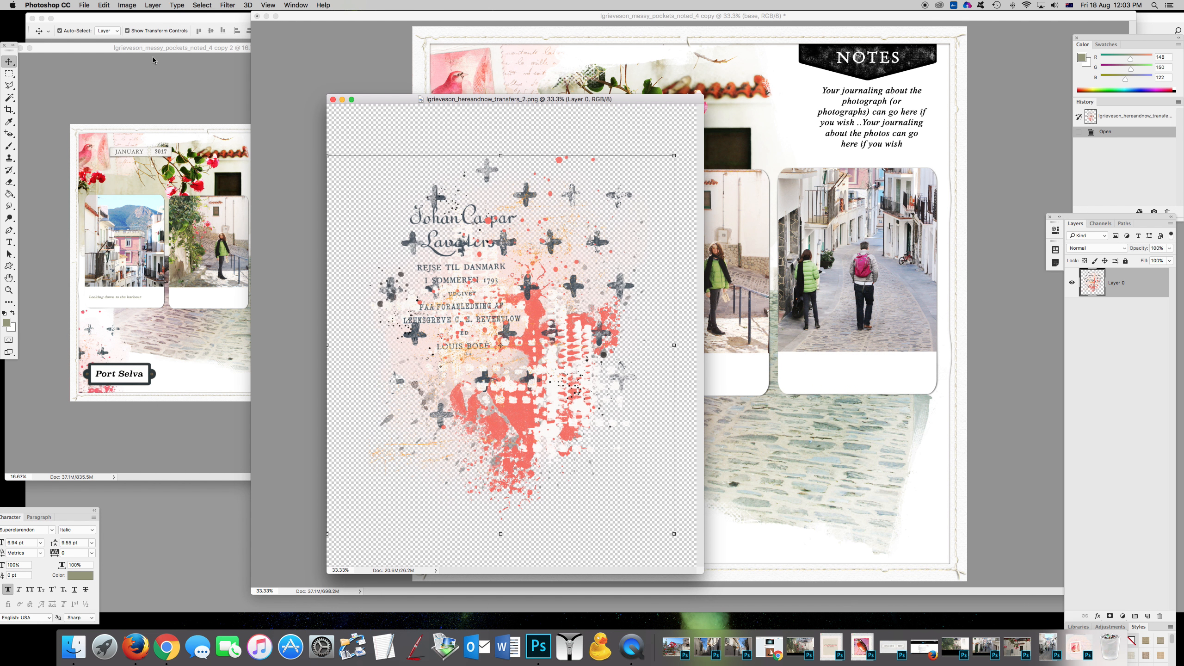
{"action": "left_click", "coordinate": [117, 50]}
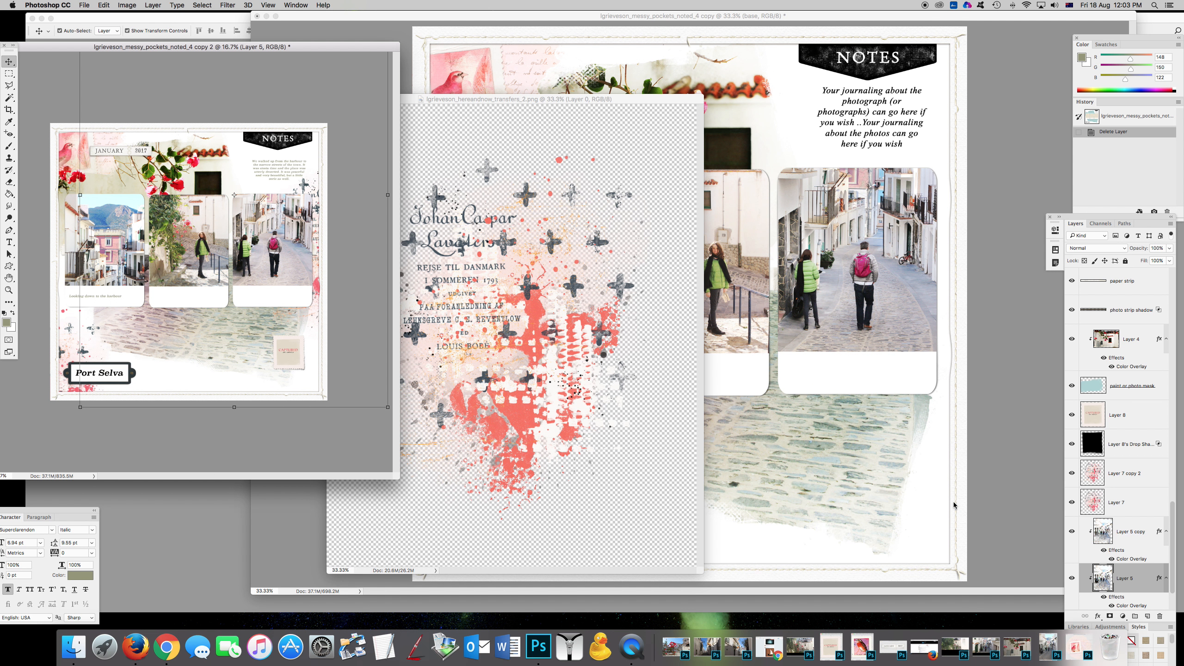
{"action": "left_click", "coordinate": [929, 528]}
{"action": "left_click_drag", "start_coordinate": [325, 13], "coordinate": [424, 15]}
{"action": "left_click", "coordinate": [334, 502]}
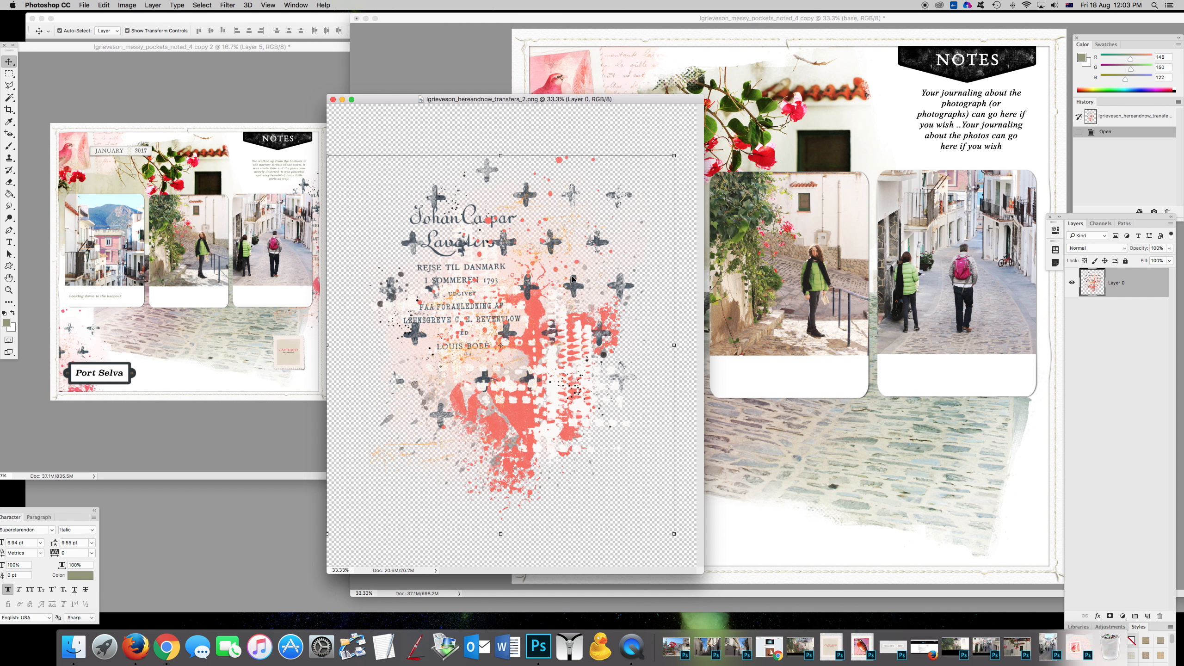
{"action": "left_click_drag", "start_coordinate": [573, 278], "coordinate": [1039, 435]}
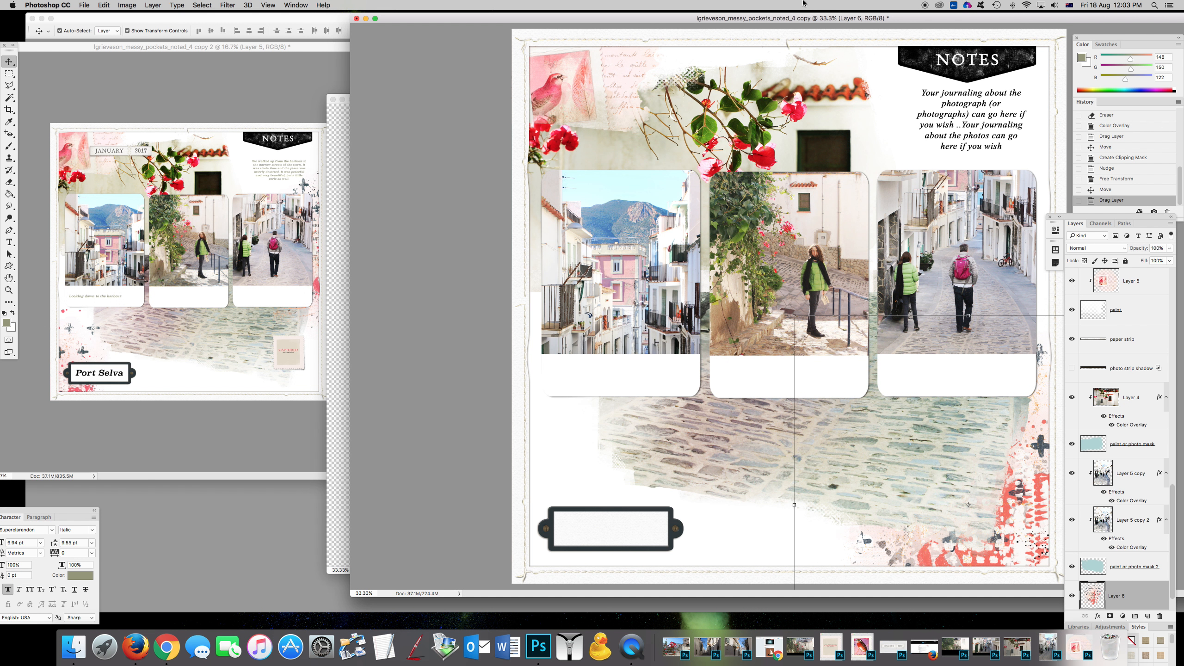
Minimize the splatter source document and move the splatter artwork up along the page's right edge, behind the third photo.
{"action": "left_click_drag", "start_coordinate": [674, 18], "coordinate": [533, 149]}
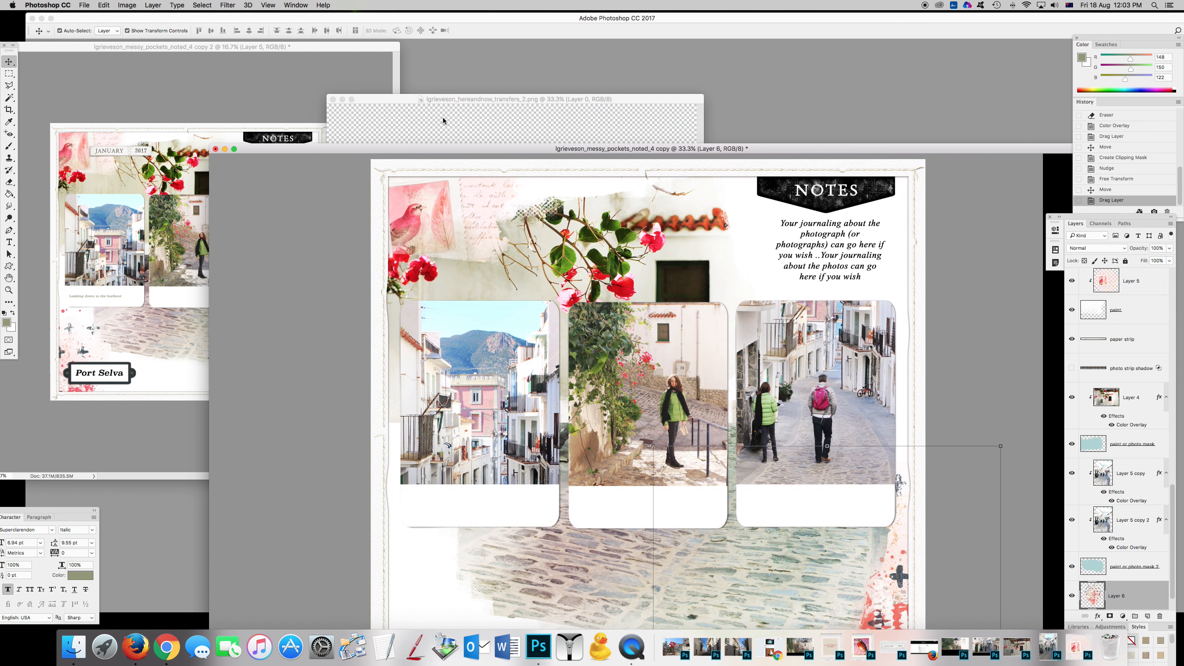
{"action": "left_click", "coordinate": [343, 99]}
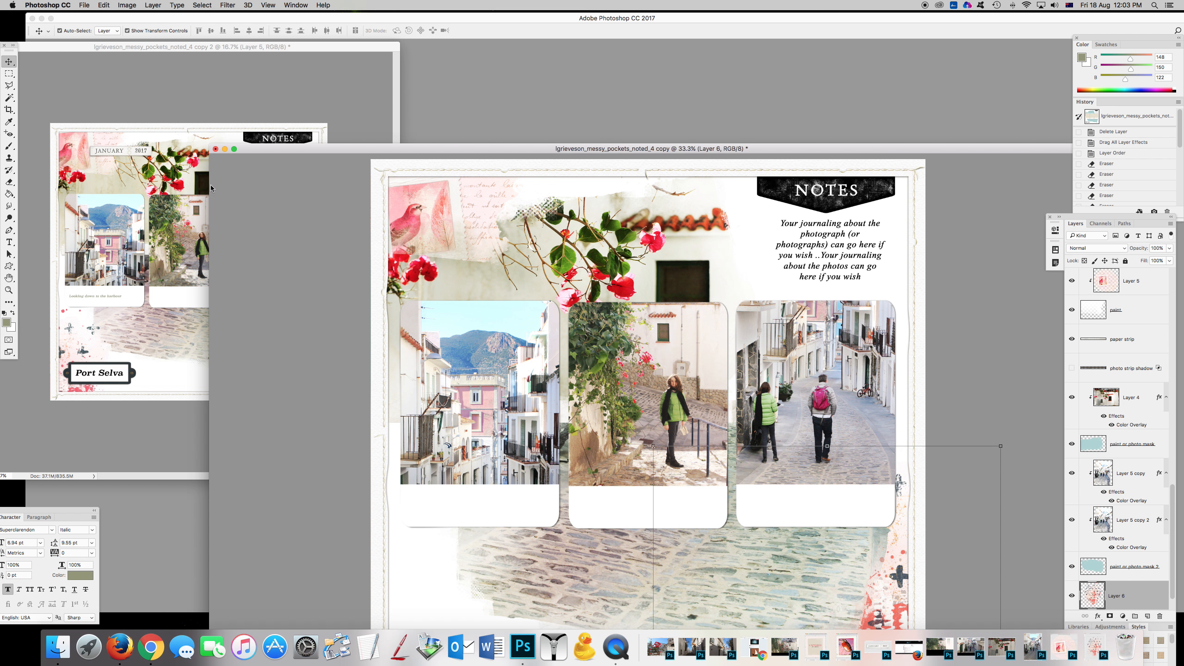
{"action": "left_click_drag", "start_coordinate": [209, 185], "coordinate": [364, 186]}
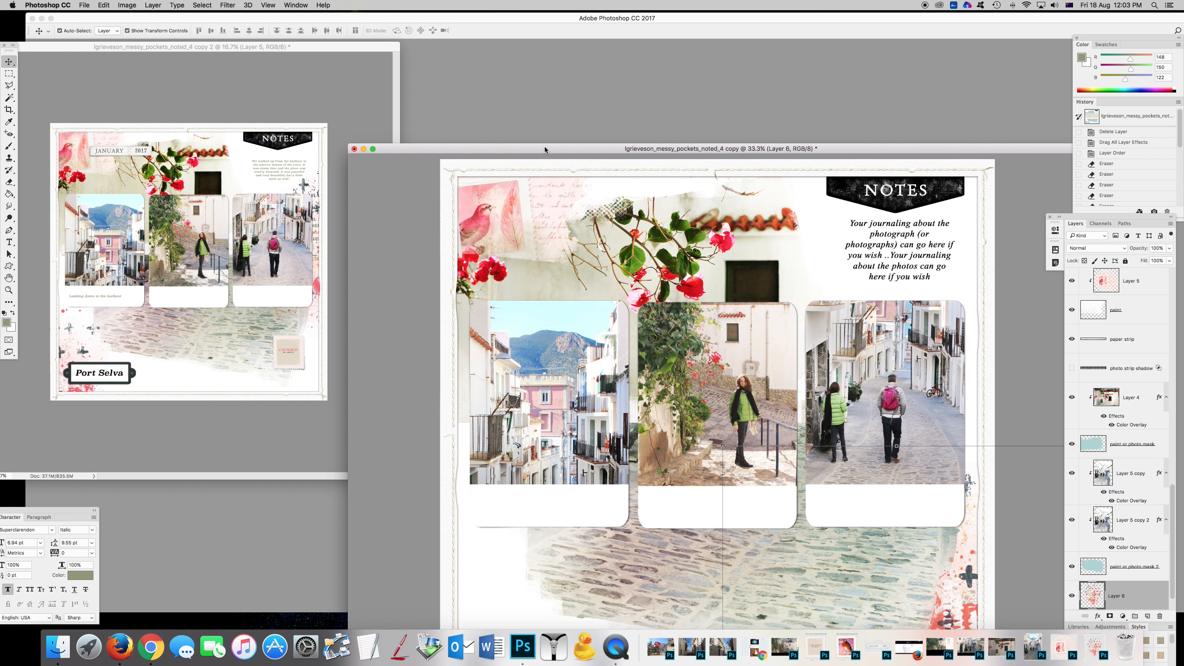
{"action": "left_click_drag", "start_coordinate": [543, 147], "coordinate": [502, 23]}
{"action": "mouse_move", "coordinate": [928, 459]}
{"action": "left_mouse_down"}
{"action": "mouse_move", "coordinate": [923, 280]}
{"action": "mouse_move", "coordinate": [955, 288]}
{"action": "mouse_move", "coordinate": [911, 464]}
{"action": "mouse_move", "coordinate": [929, 157]}
{"action": "left_mouse_up"}
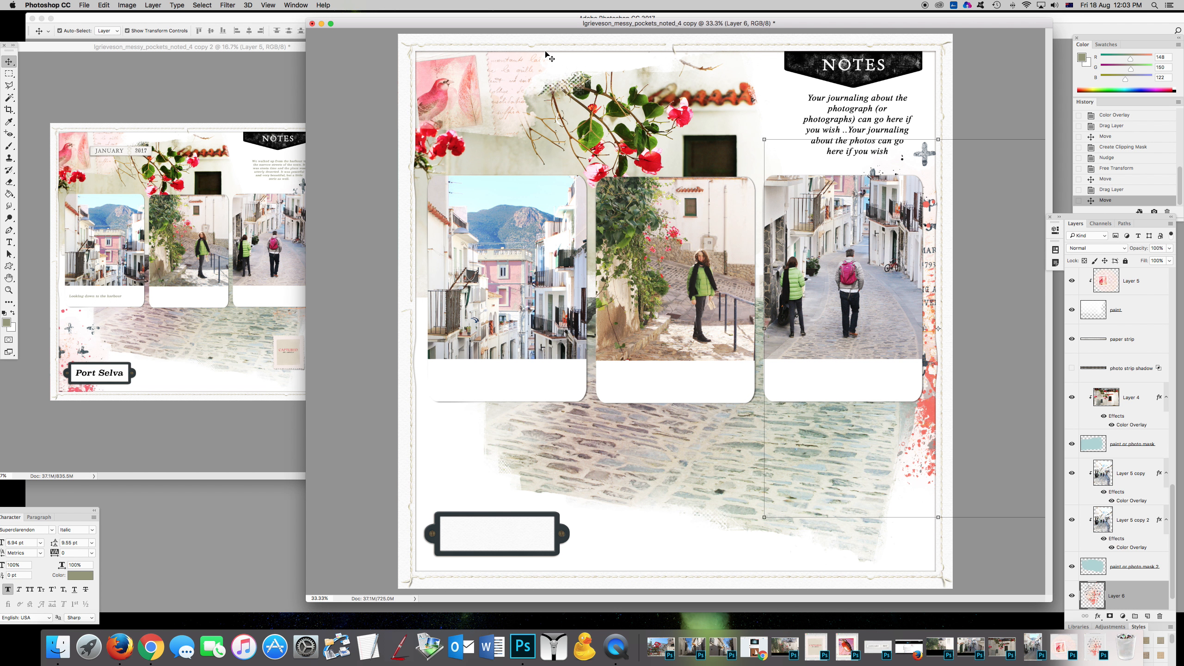
Shift the hue of the splatter artwork on Layer 6 slightly with a Hue/Saturation adjustment and apply it.
{"action": "left_click_drag", "start_coordinate": [536, 27], "coordinate": [489, 13]}
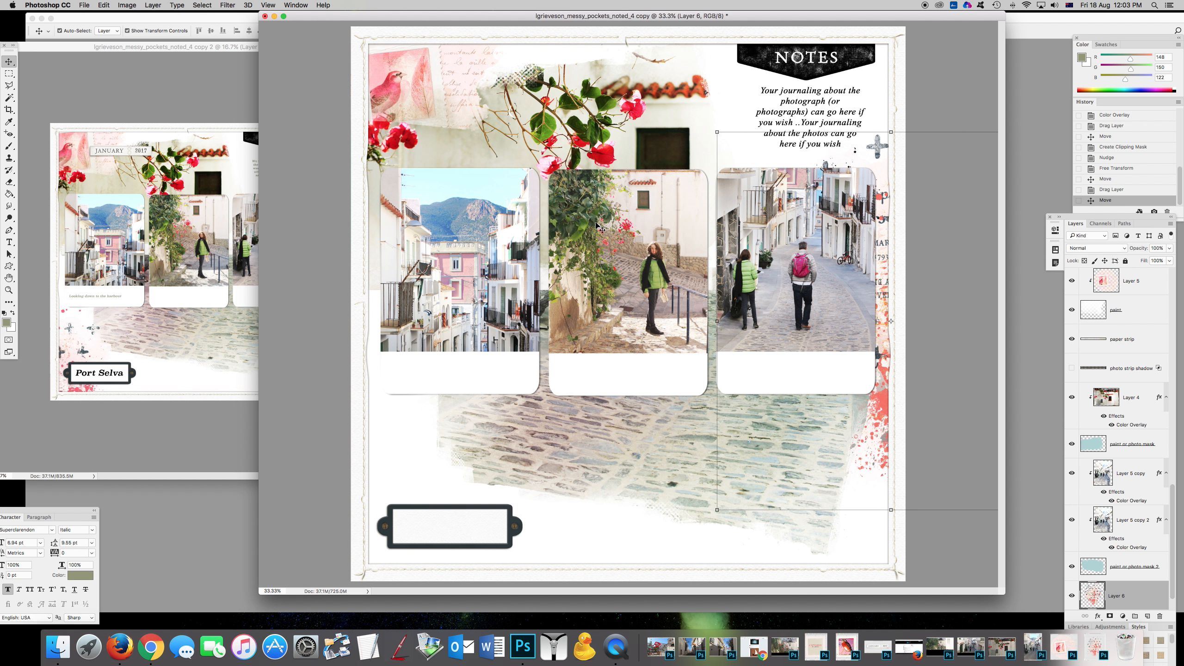
{"action": "key", "text": "super+u"}
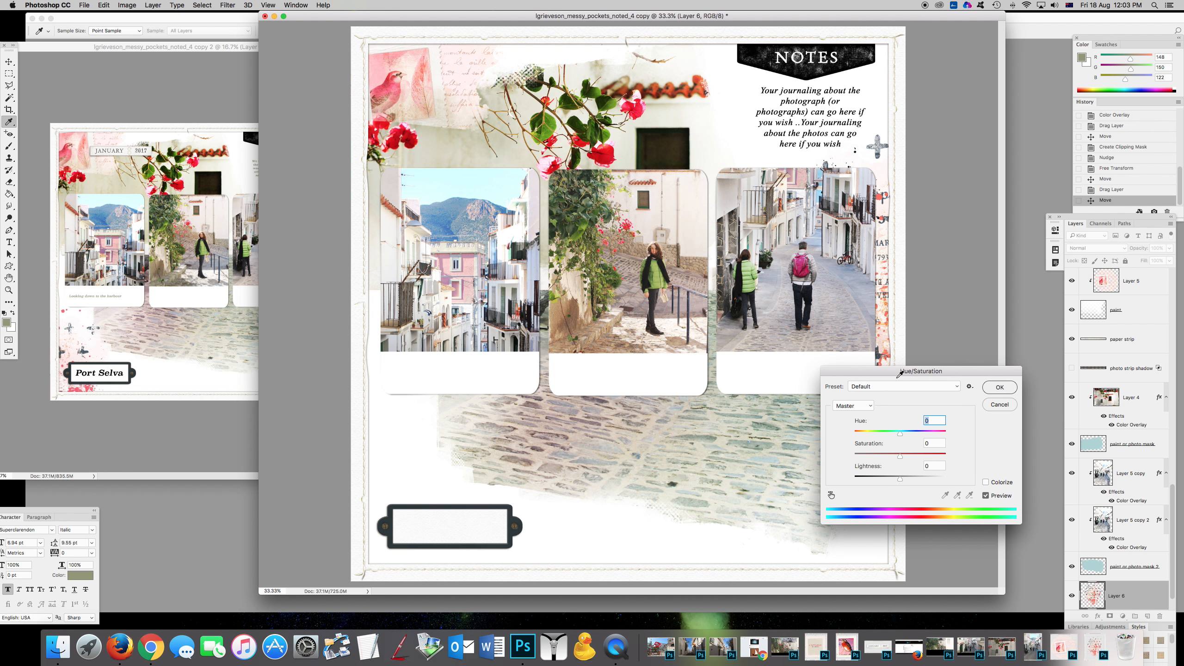
{"action": "left_click_drag", "start_coordinate": [878, 367], "coordinate": [823, 465]}
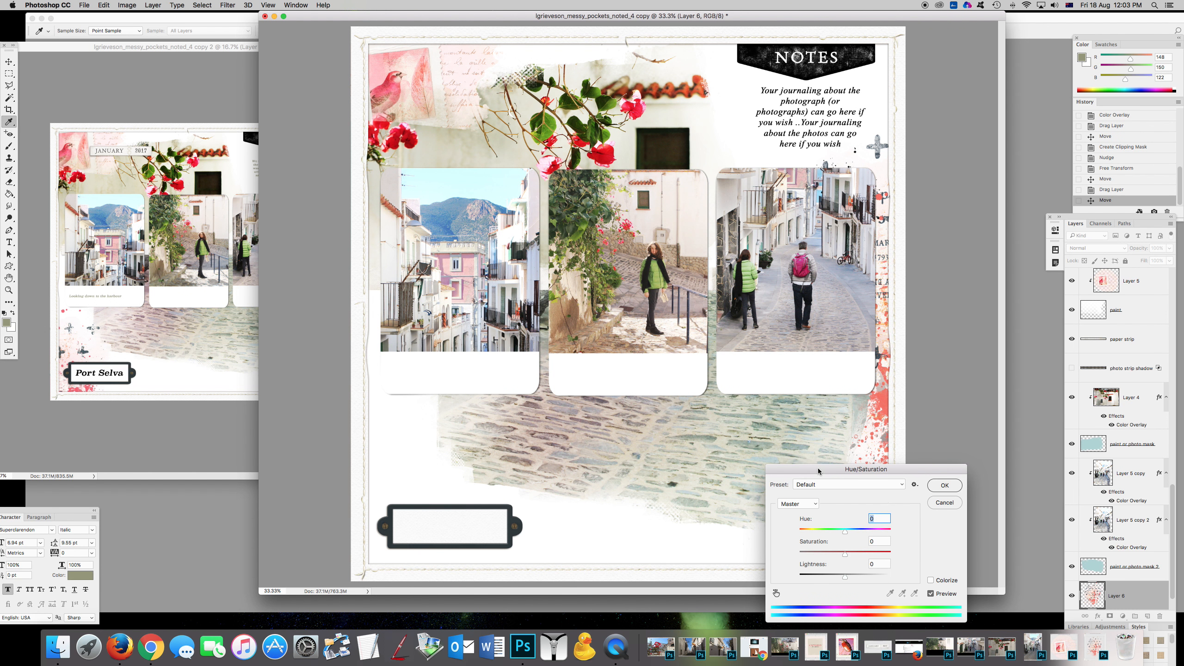
{"action": "left_click_drag", "start_coordinate": [848, 533], "coordinate": [841, 533]}
{"action": "left_click_drag", "start_coordinate": [841, 533], "coordinate": [842, 533]}
{"action": "left_click", "coordinate": [940, 487]}
{"action": "key", "text": "v"}
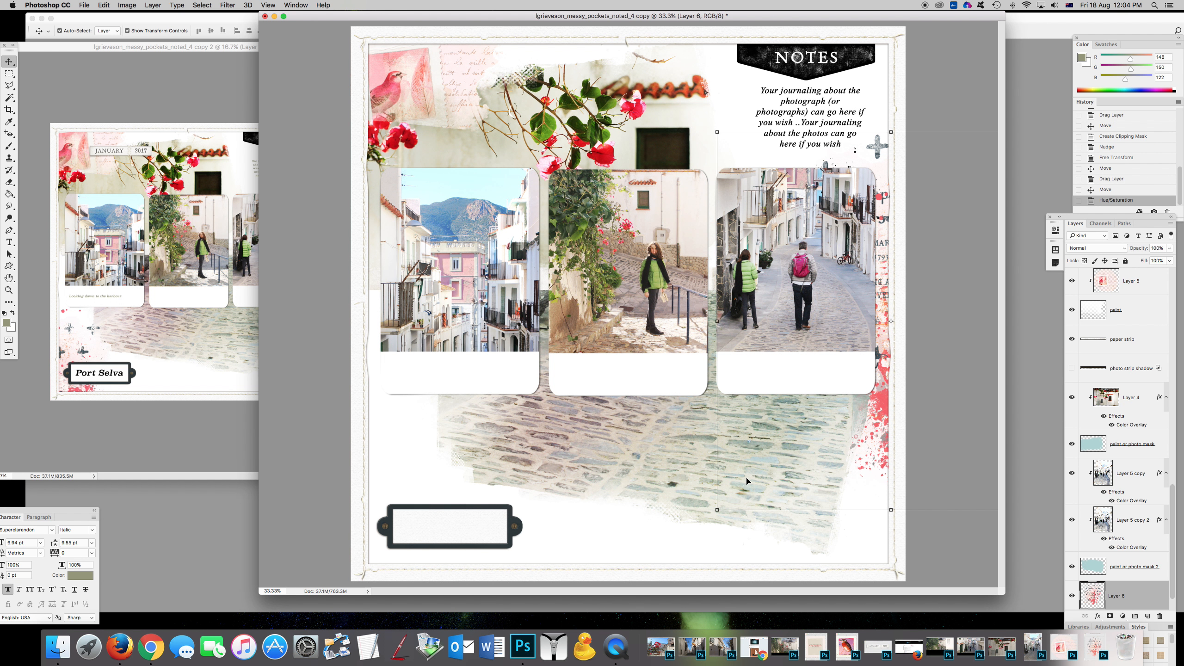
Reduce the page view to 25%, enlarge its window around the page and reselect the splatter artwork on Layer 6.
{"action": "left_click", "coordinate": [9, 289]}
{"action": "left_click", "coordinate": [75, 31]}
{"action": "left_click", "coordinate": [582, 277]}
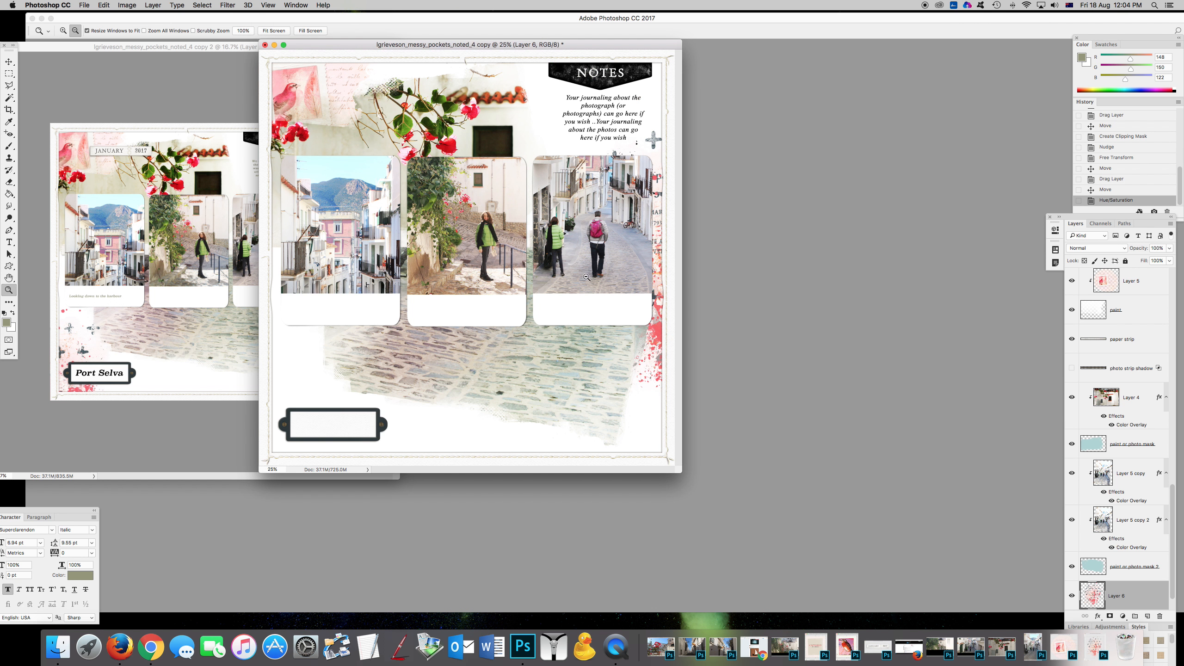
{"action": "left_click_drag", "start_coordinate": [678, 473], "coordinate": [948, 505]}
{"action": "left_click", "coordinate": [10, 63]}
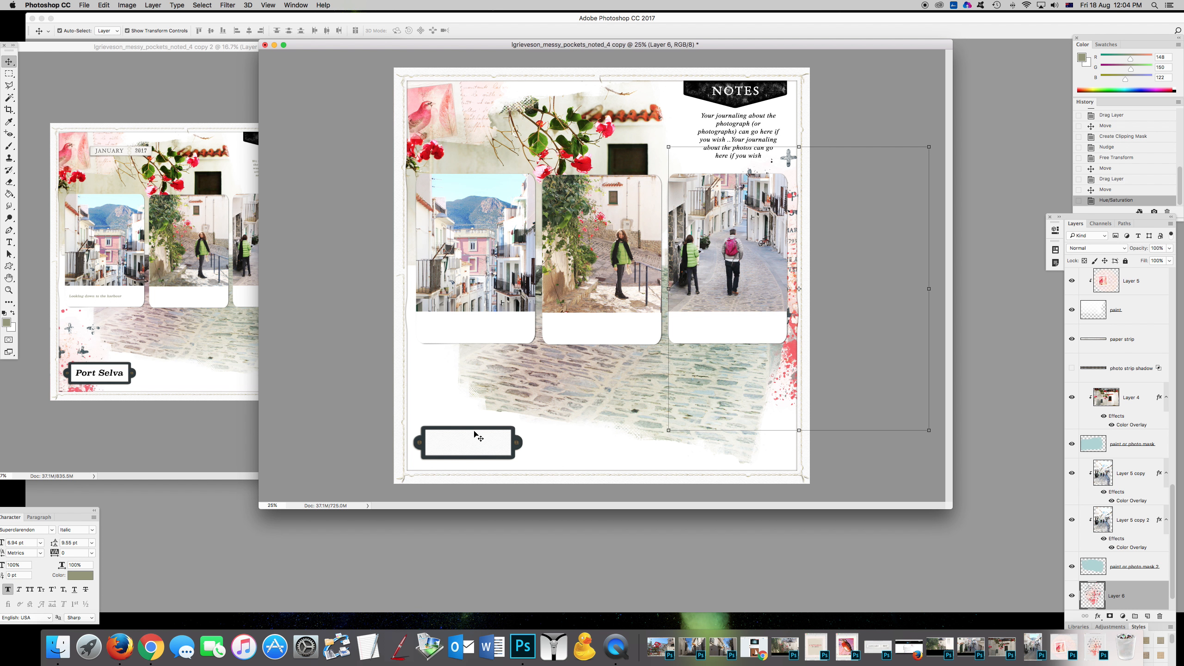
{"action": "left_click", "coordinate": [428, 410]}
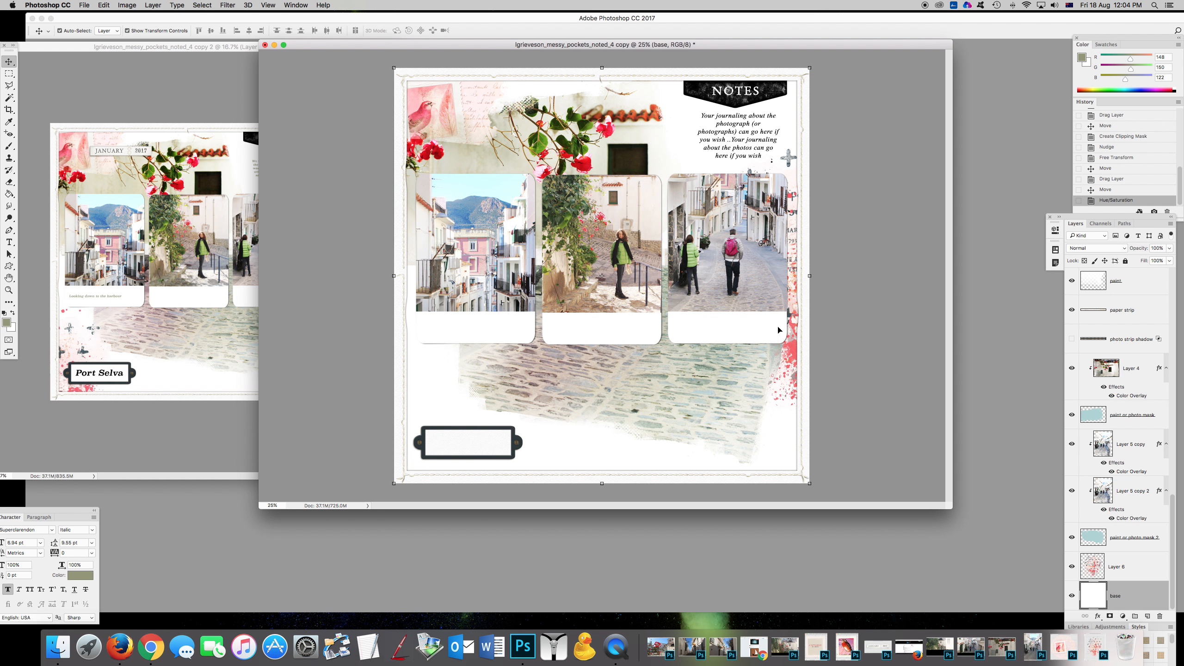
{"action": "left_click", "coordinate": [797, 353]}
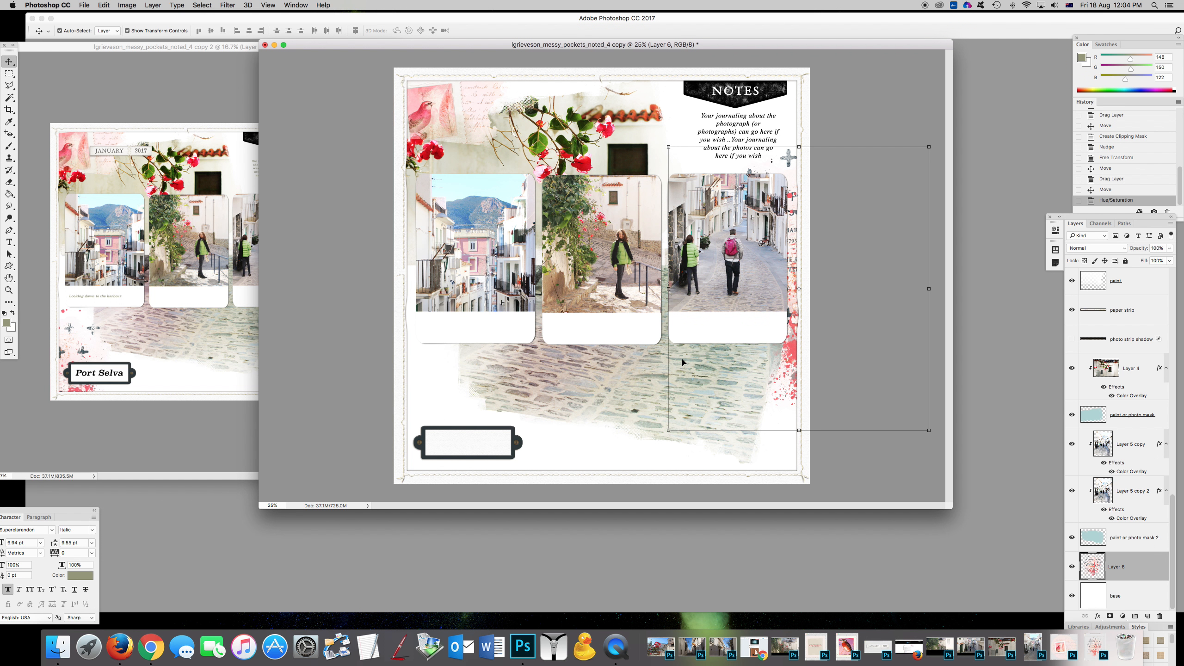
{"action": "mouse_move", "coordinate": [788, 159]}
{"action": "left_mouse_down"}
{"action": "mouse_move", "coordinate": [750, 438]}
{"action": "mouse_move", "coordinate": [613, 436]}
{"action": "mouse_move", "coordinate": [810, 160]}
{"action": "mouse_move", "coordinate": [791, 158]}
{"action": "left_mouse_up"}
{"action": "left_click_drag", "start_coordinate": [332, 46], "coordinate": [331, 85]}
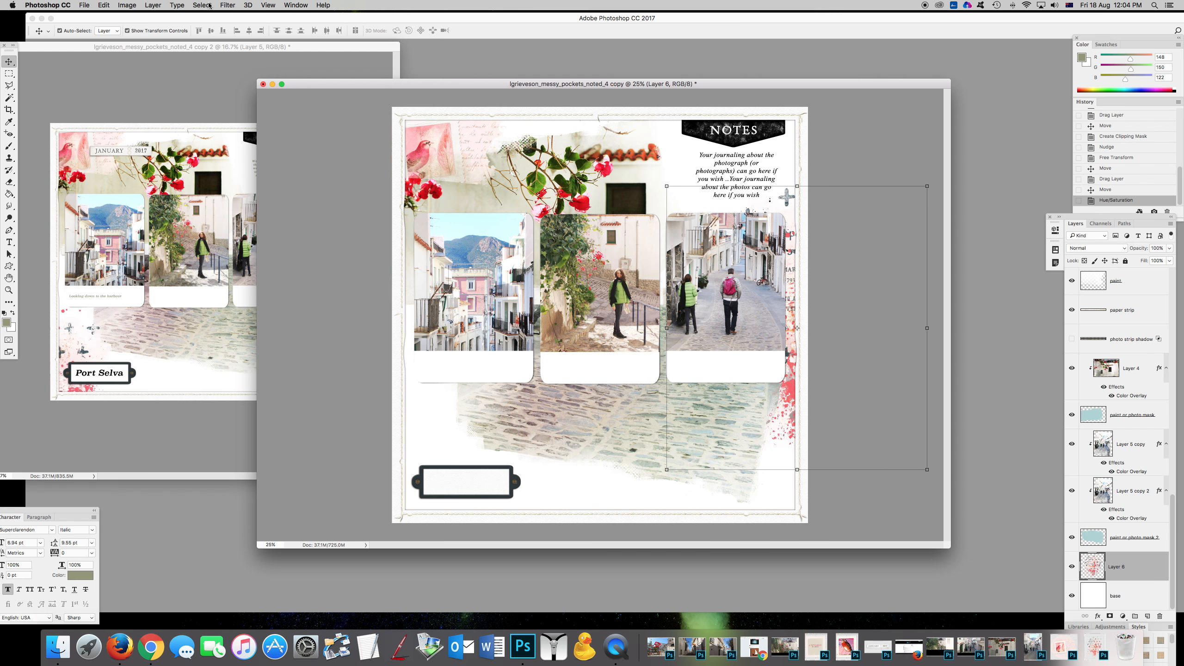
Duplicate the Layer 6 splatter artwork and move the copy to the page's lower-left corner, behind the bookplate.
{"action": "left_click", "coordinate": [812, 220]}
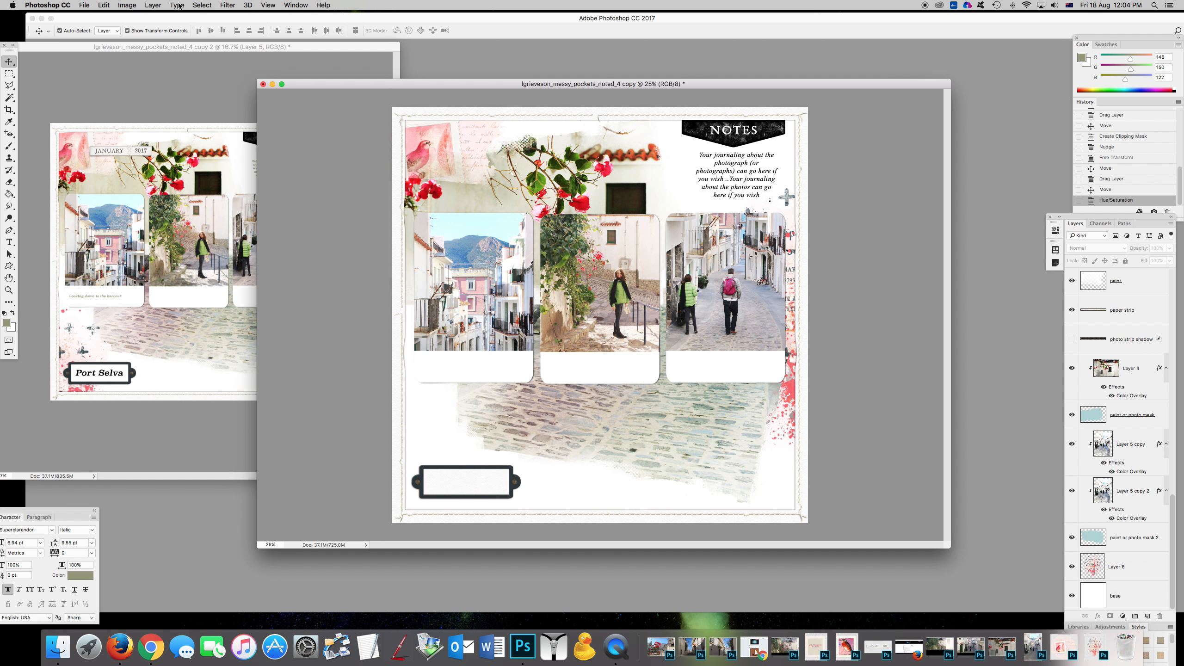
{"action": "left_click", "coordinate": [152, 5]}
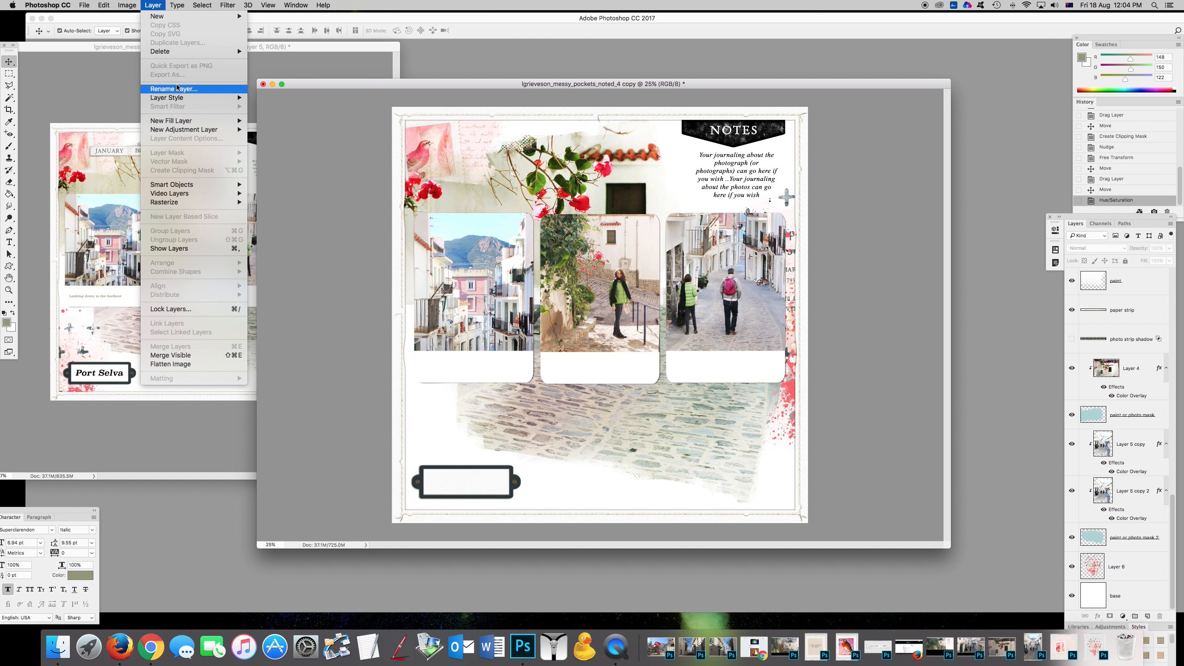
{"action": "left_click", "coordinate": [912, 340]}
{"action": "left_click", "coordinate": [1127, 571]}
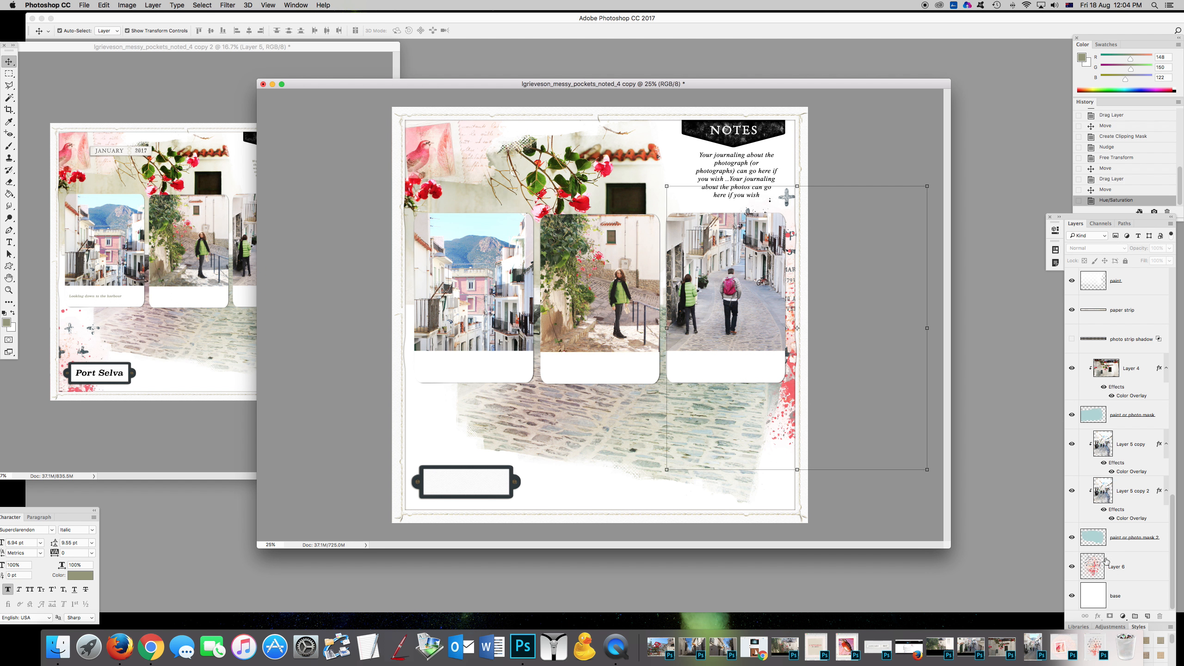
{"action": "left_click", "coordinate": [161, 6]}
{"action": "left_click", "coordinate": [185, 43]}
{"action": "left_click", "coordinate": [670, 285]}
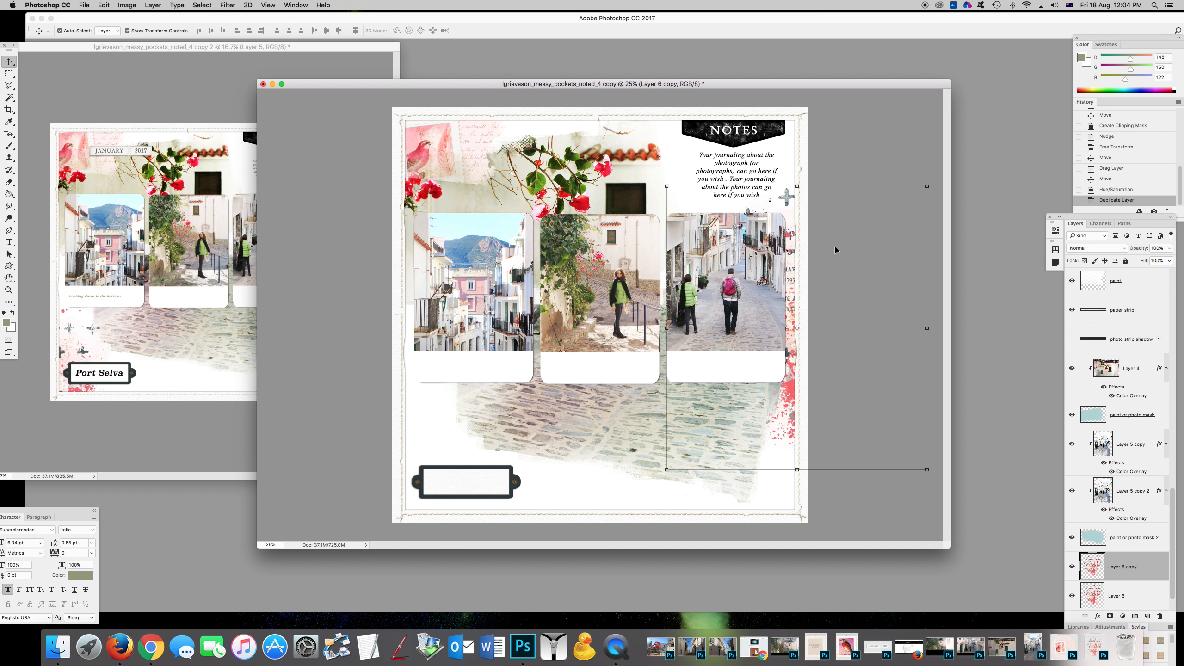
{"action": "left_click_drag", "start_coordinate": [786, 198], "coordinate": [460, 490]}
{"action": "left_click", "coordinate": [819, 439]}
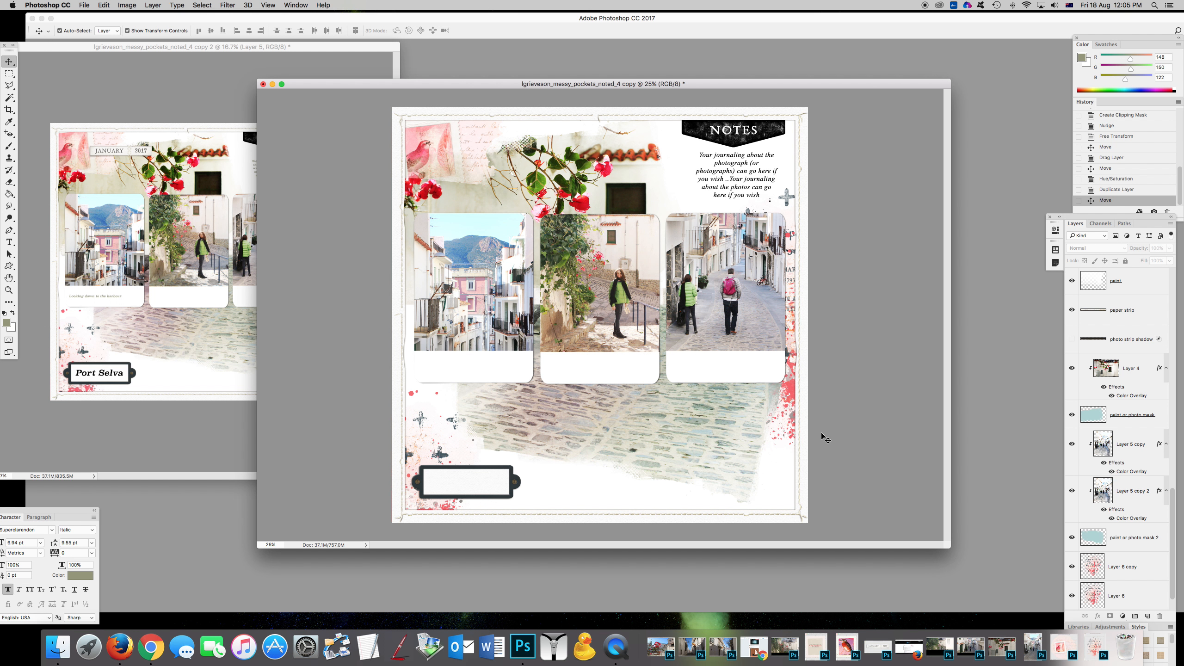
Reduce the page view to 16.7% and arrange the working page and the finished reference layout side by side.
{"action": "left_click", "coordinate": [9, 289]}
{"action": "left_click", "coordinate": [468, 296]}
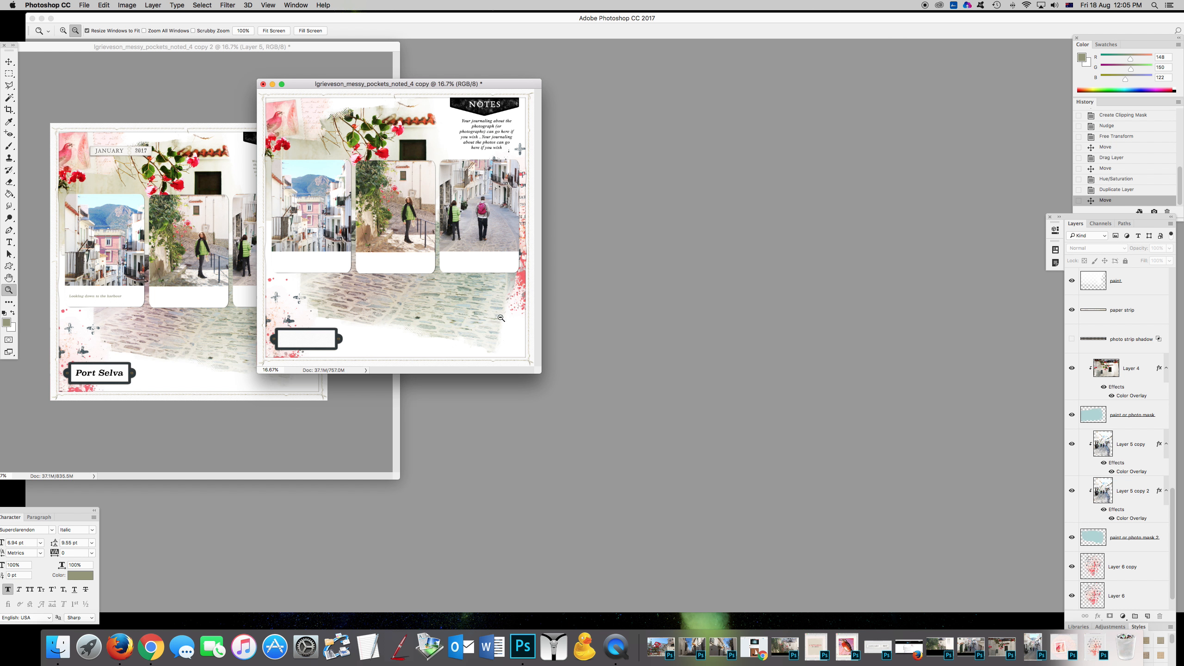
{"action": "left_click_drag", "start_coordinate": [304, 89], "coordinate": [471, 65]}
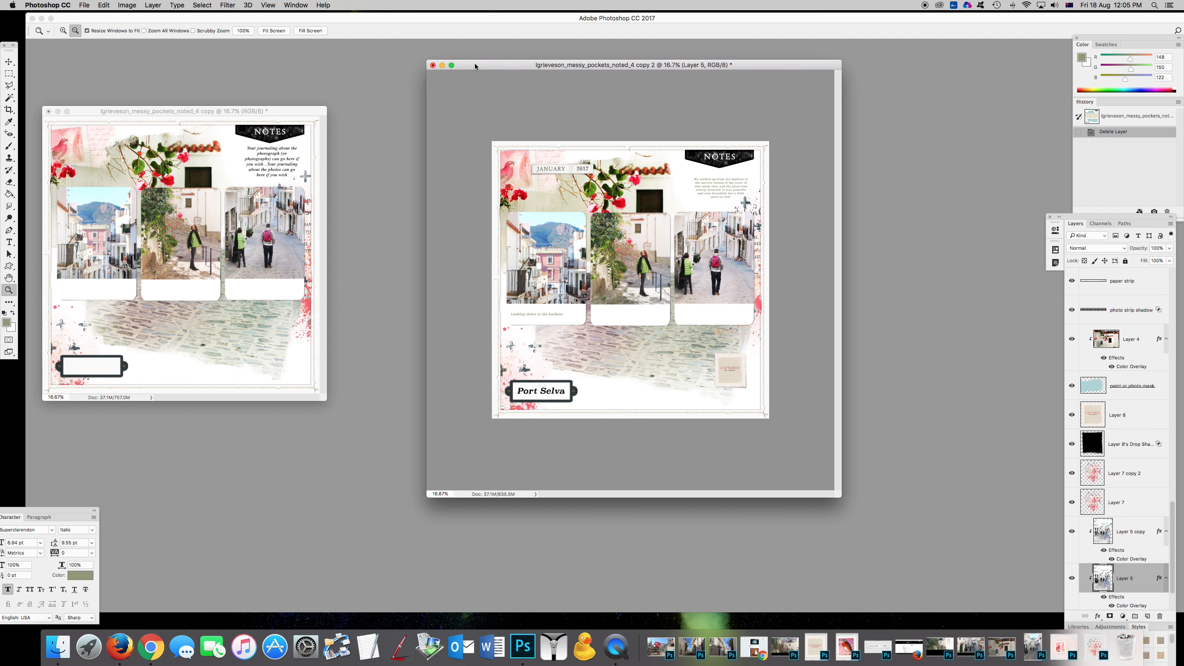
{"action": "left_click_drag", "start_coordinate": [471, 66], "coordinate": [65, 207]}
{"action": "left_click_drag", "start_coordinate": [84, 112], "coordinate": [491, 125]}
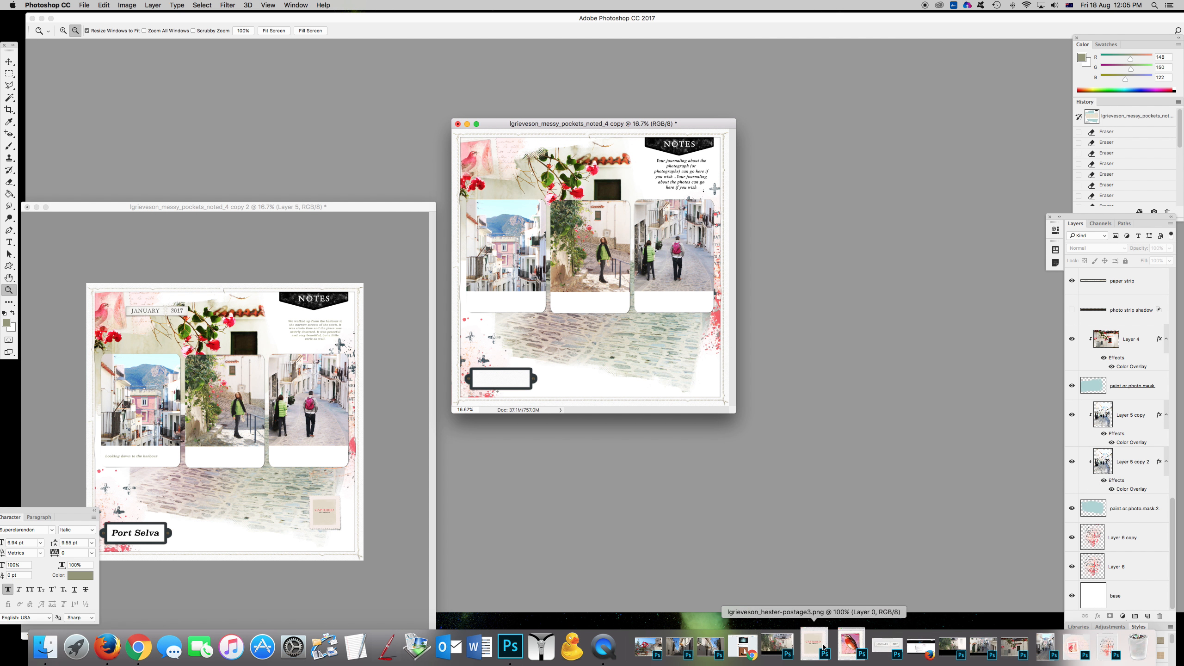
{"action": "left_click", "coordinate": [851, 644]}
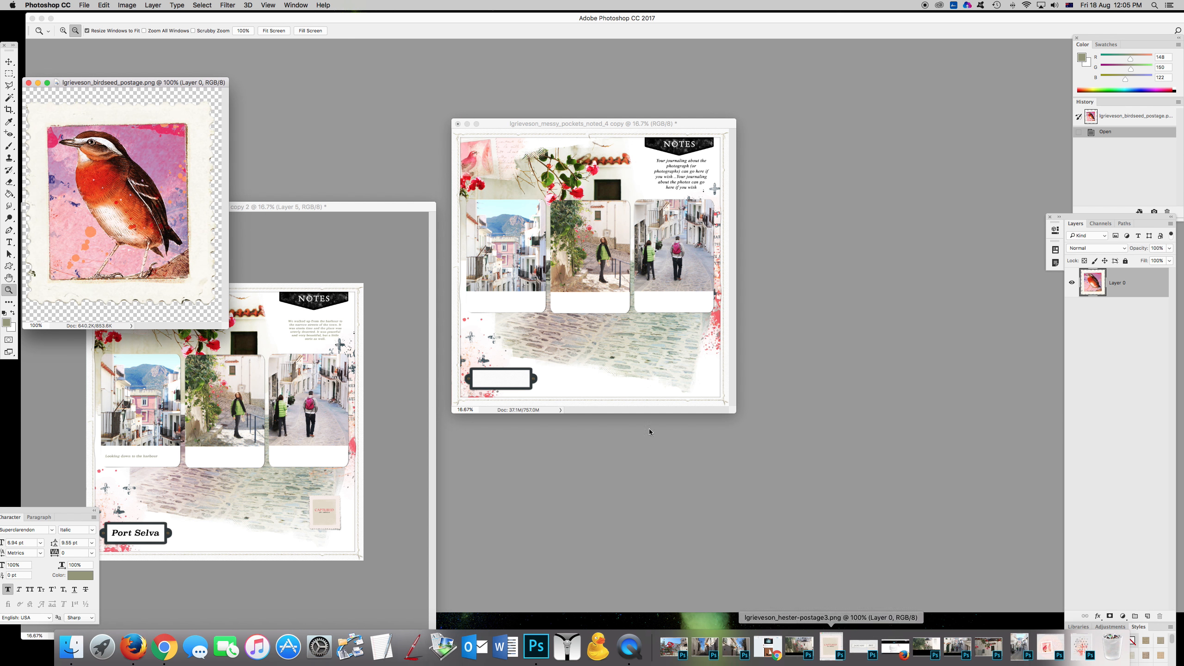
{"action": "left_click", "coordinate": [9, 62]}
{"action": "left_click_drag", "start_coordinate": [144, 157], "coordinate": [694, 347]}
{"action": "mouse_move", "coordinate": [698, 336]}
{"action": "left_mouse_down"}
{"action": "mouse_move", "coordinate": [643, 317]}
{"action": "mouse_move", "coordinate": [576, 203]}
{"action": "mouse_move", "coordinate": [504, 201]}
{"action": "mouse_move", "coordinate": [601, 298]}
{"action": "mouse_move", "coordinate": [699, 355]}
{"action": "left_mouse_up"}
{"action": "key", "text": "Delete"}
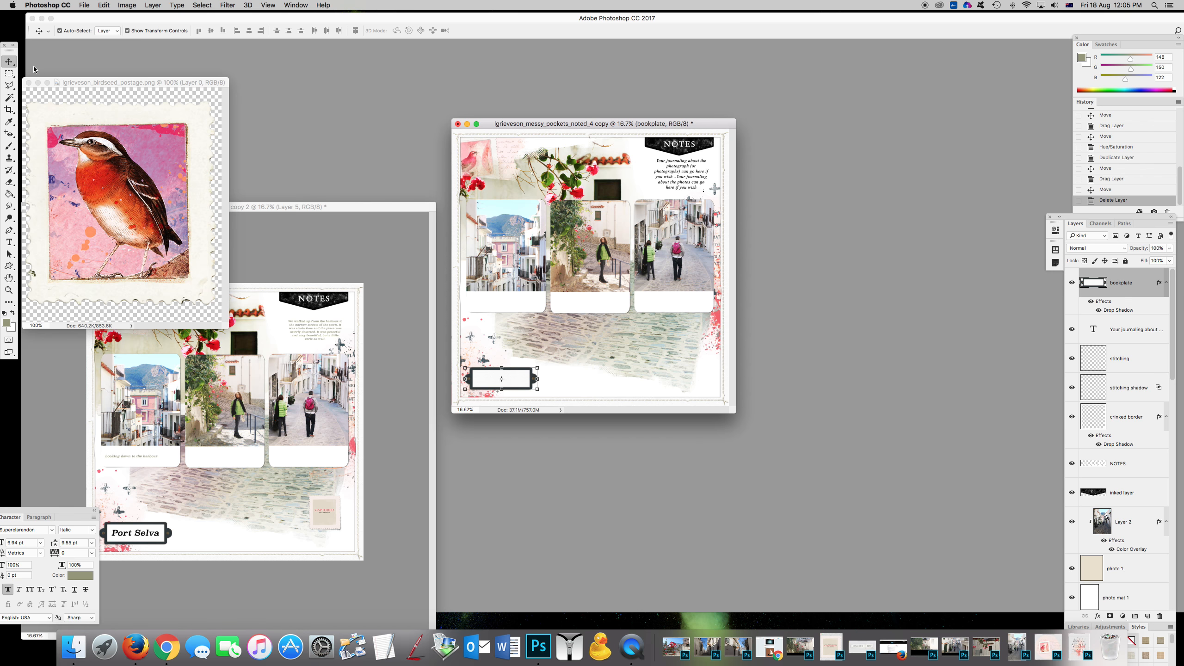
{"action": "left_click", "coordinate": [38, 83]}
Place the lgrieveson_hester-postage3.png stamp in the page's lower-right corner and minimize its source document.
{"action": "left_click", "coordinate": [825, 643]}
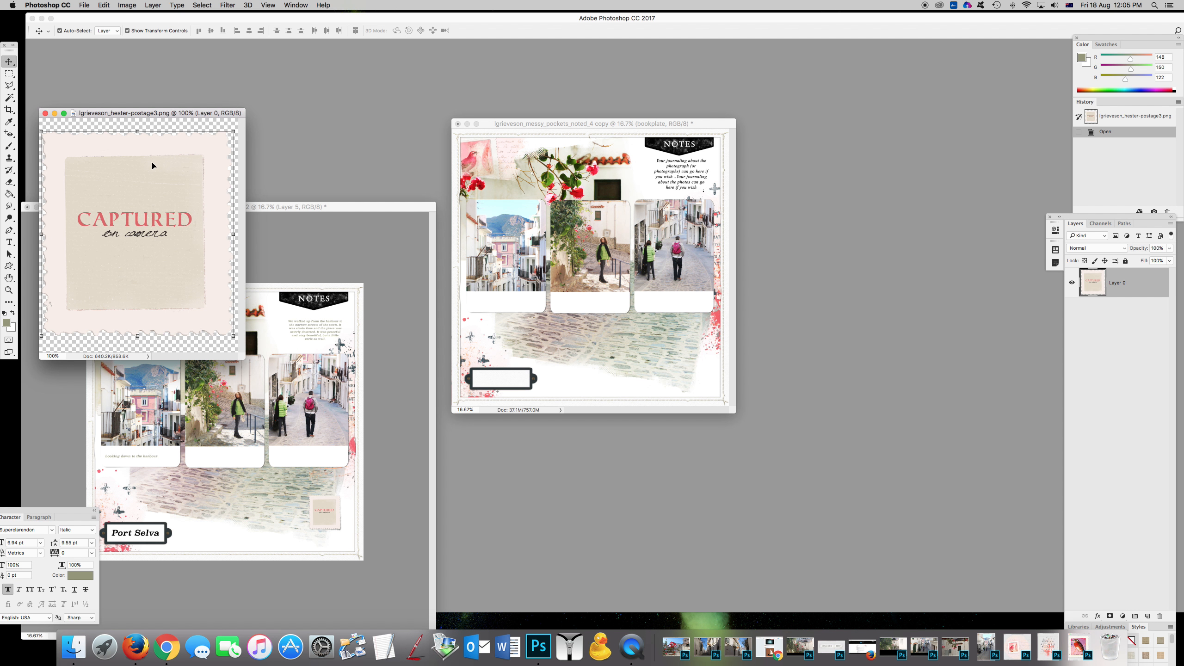
{"action": "left_click_drag", "start_coordinate": [154, 157], "coordinate": [413, 245]}
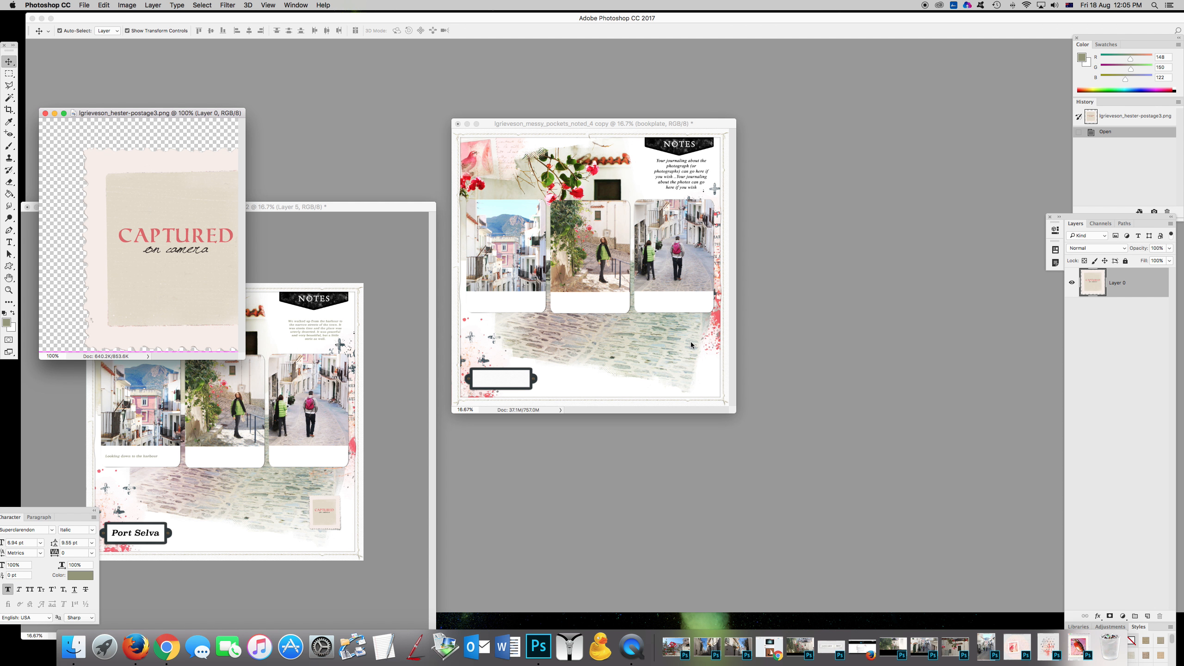
{"action": "left_click_drag", "start_coordinate": [691, 342], "coordinate": [707, 344]}
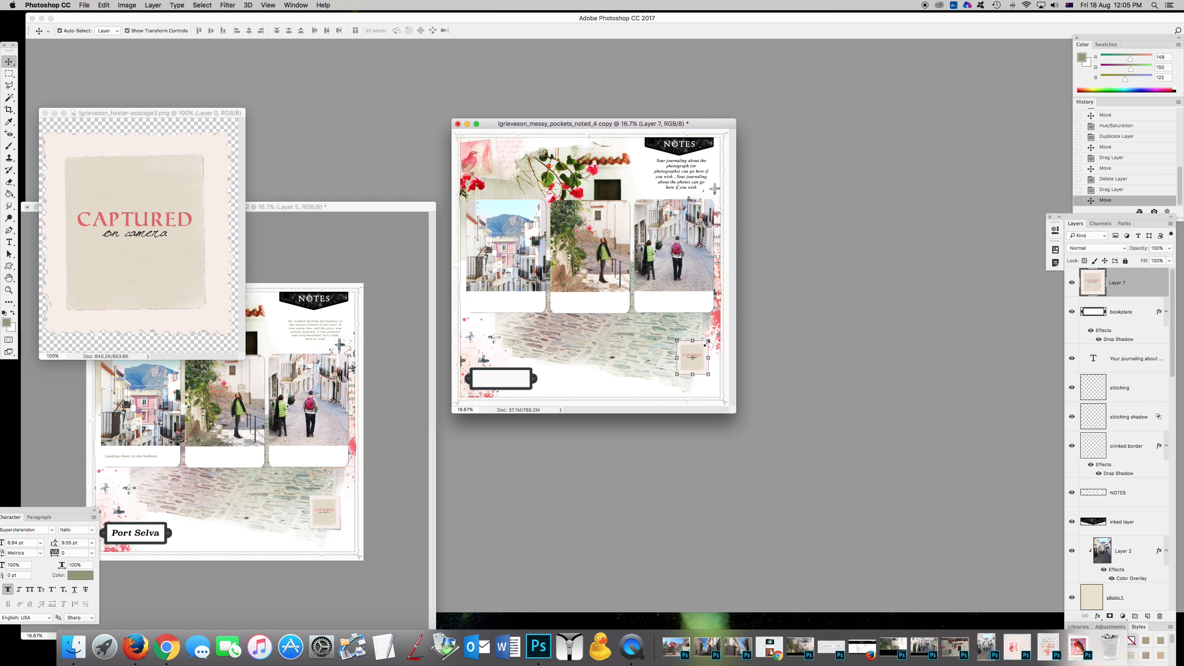
{"action": "left_click", "coordinate": [46, 113]}
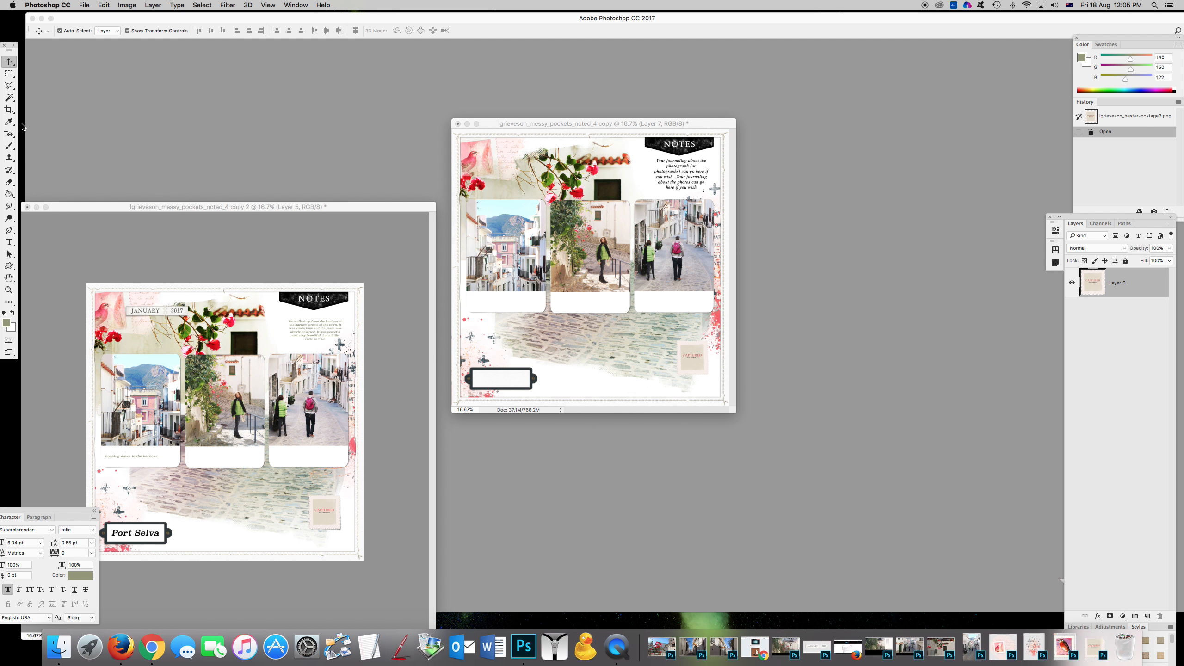
Add a Drop Shadow at 52% opacity to the postage stamp on Layer 7.
{"action": "left_click", "coordinate": [1098, 617]}
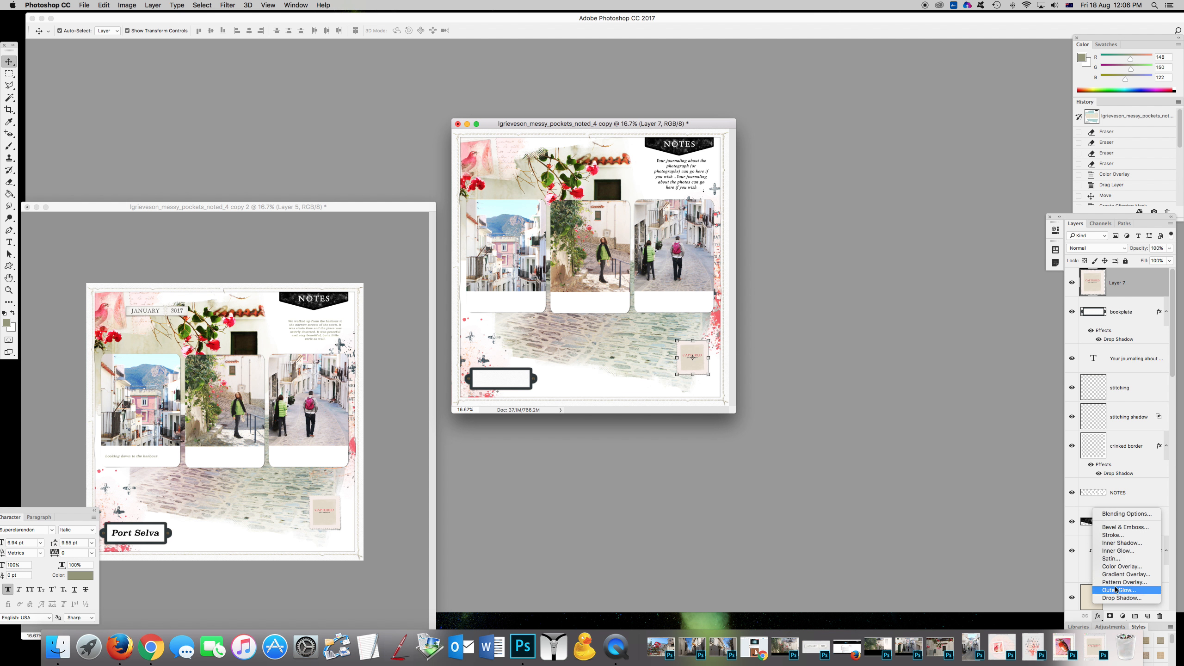
{"action": "left_click", "coordinate": [1120, 598]}
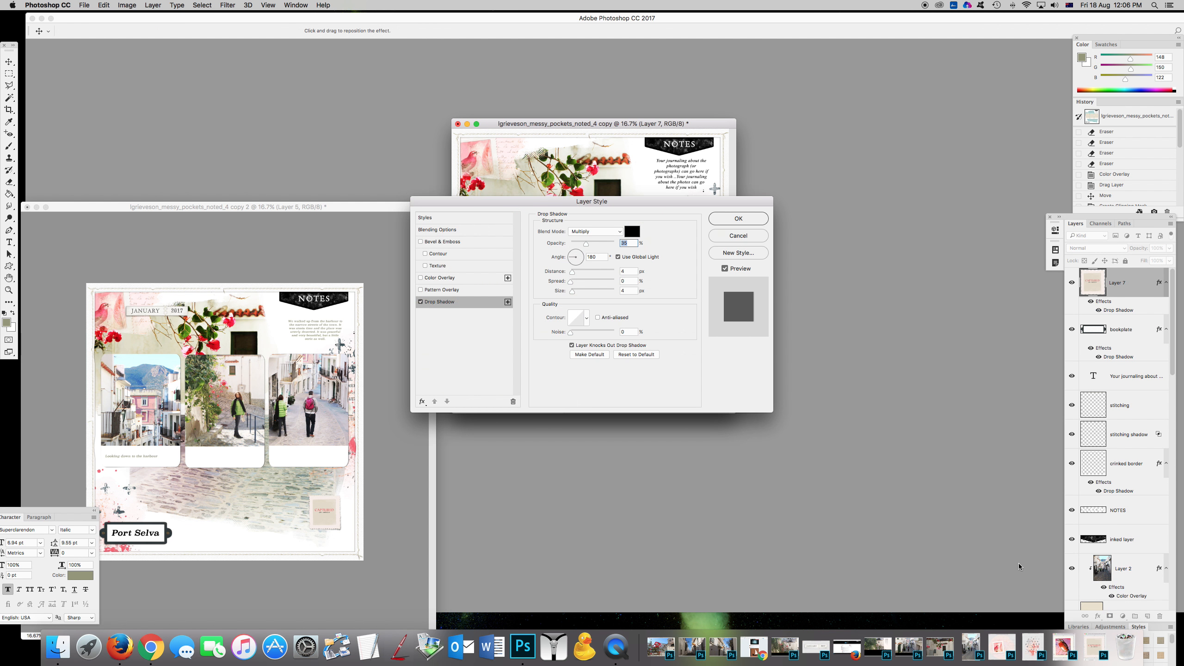
{"action": "left_click_drag", "start_coordinate": [745, 204], "coordinate": [899, 418]}
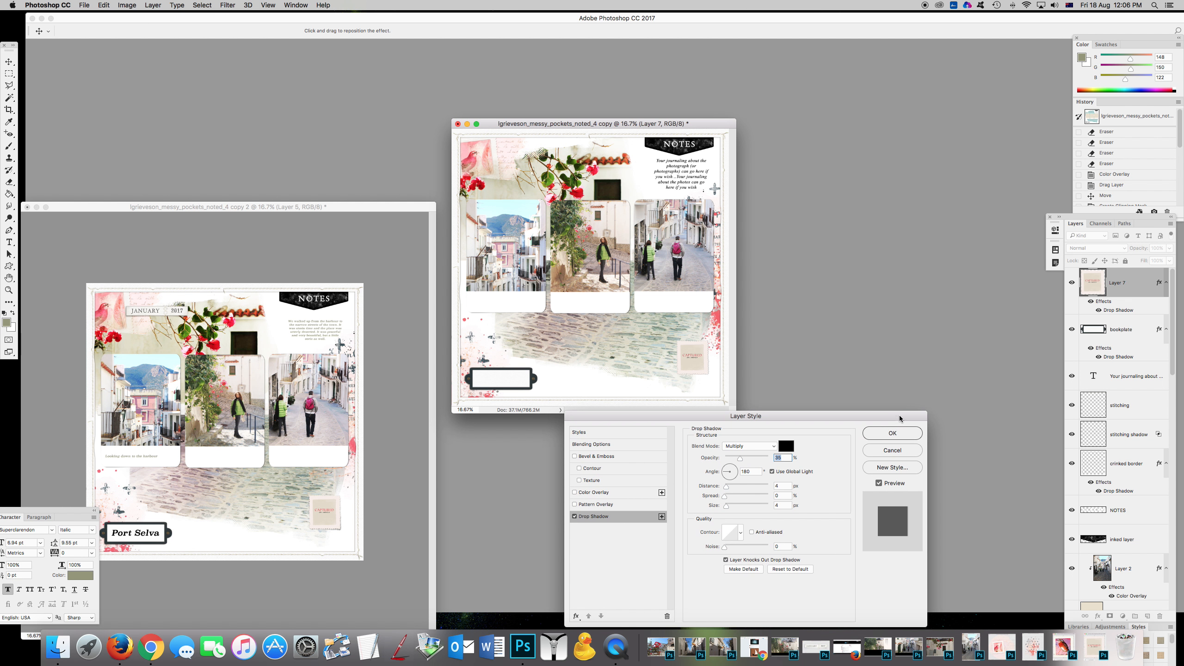
{"action": "left_click_drag", "start_coordinate": [726, 496], "coordinate": [728, 489]}
{"action": "left_click_drag", "start_coordinate": [740, 459], "coordinate": [746, 460]}
{"action": "left_click", "coordinate": [888, 433]}
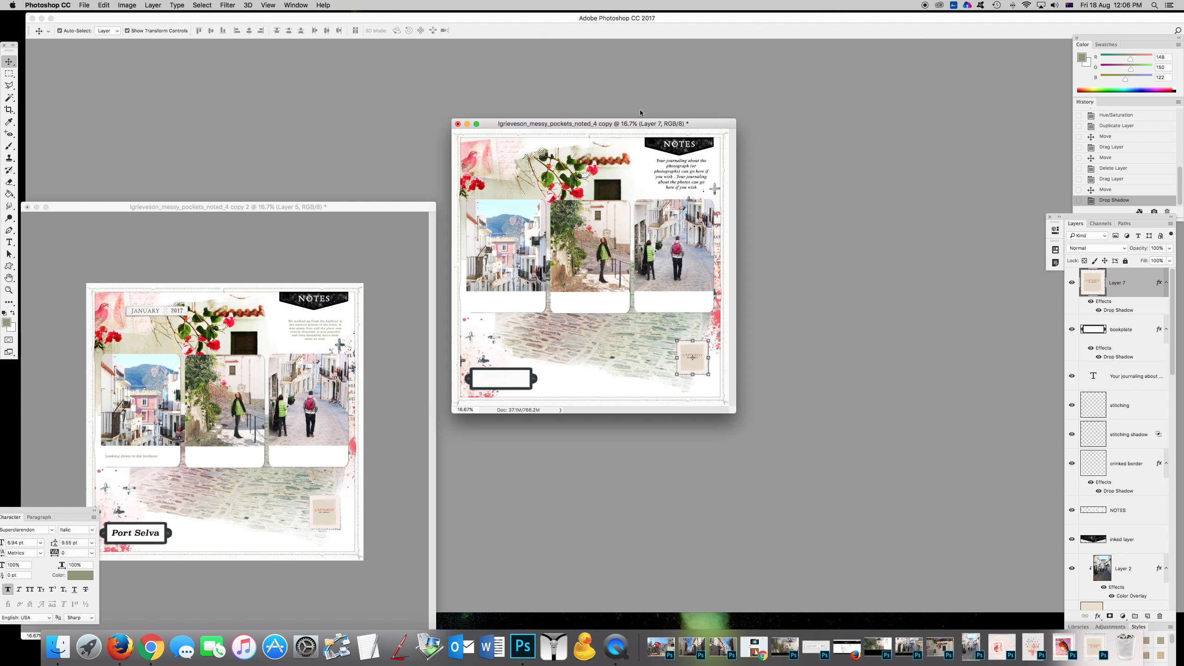
Enlarge the page window and separate the Layer 7 stamp's drop shadow into its own layer with Create Layer.
{"action": "left_click_drag", "start_coordinate": [641, 113], "coordinate": [640, 66]}
{"action": "left_click_drag", "start_coordinate": [733, 367], "coordinate": [818, 445]}
{"action": "left_click", "coordinate": [746, 368]}
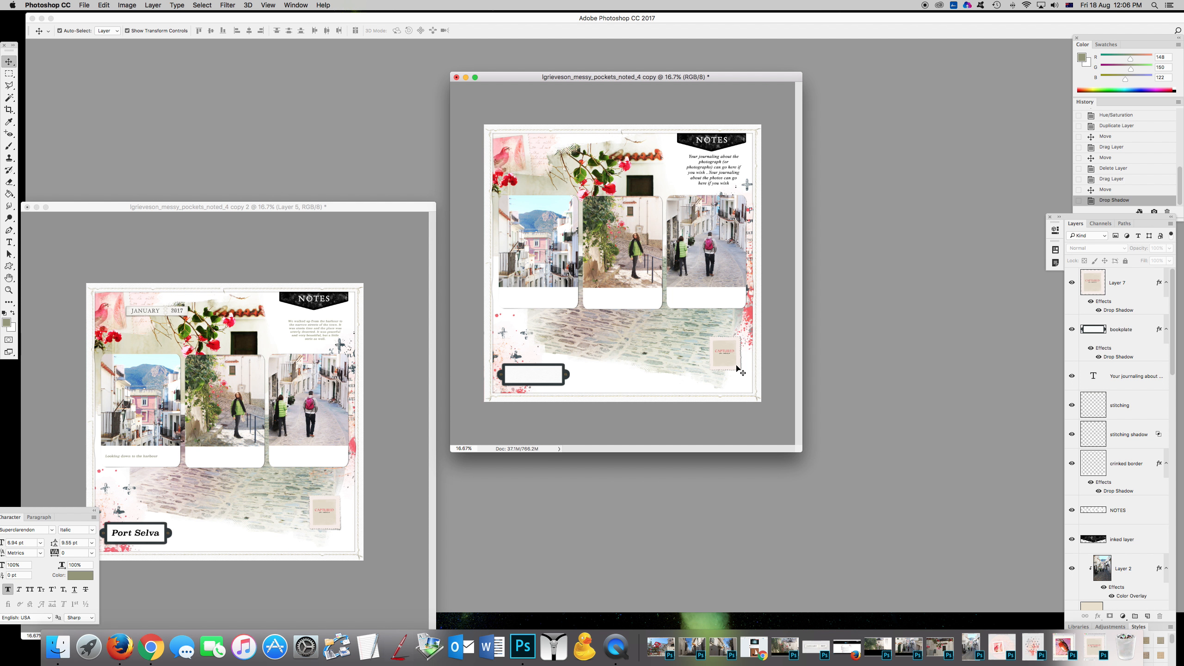
{"action": "left_click", "coordinate": [740, 368]}
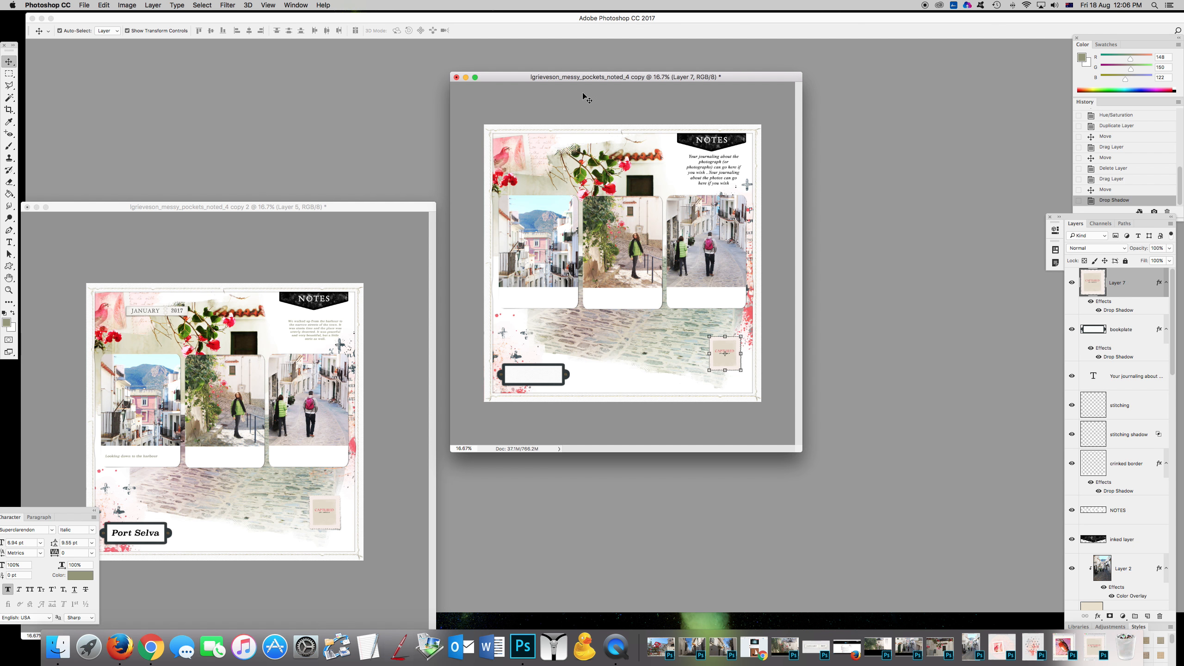
{"action": "left_click", "coordinate": [154, 5]}
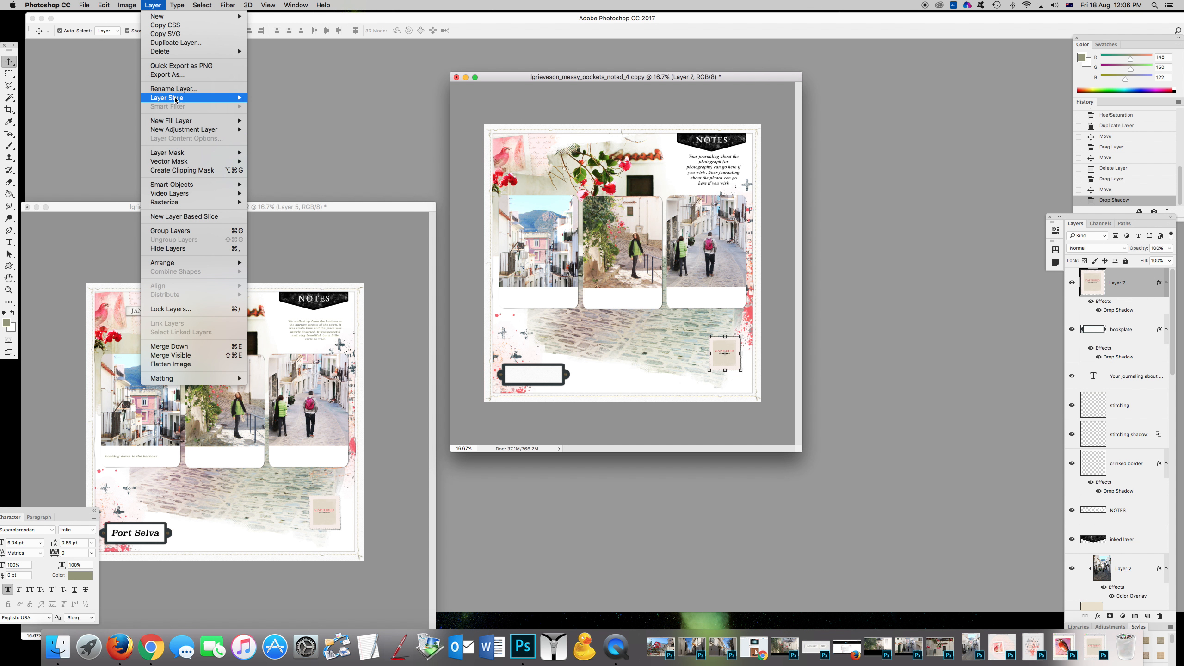
{"action": "mouse_move", "coordinate": [182, 99]}
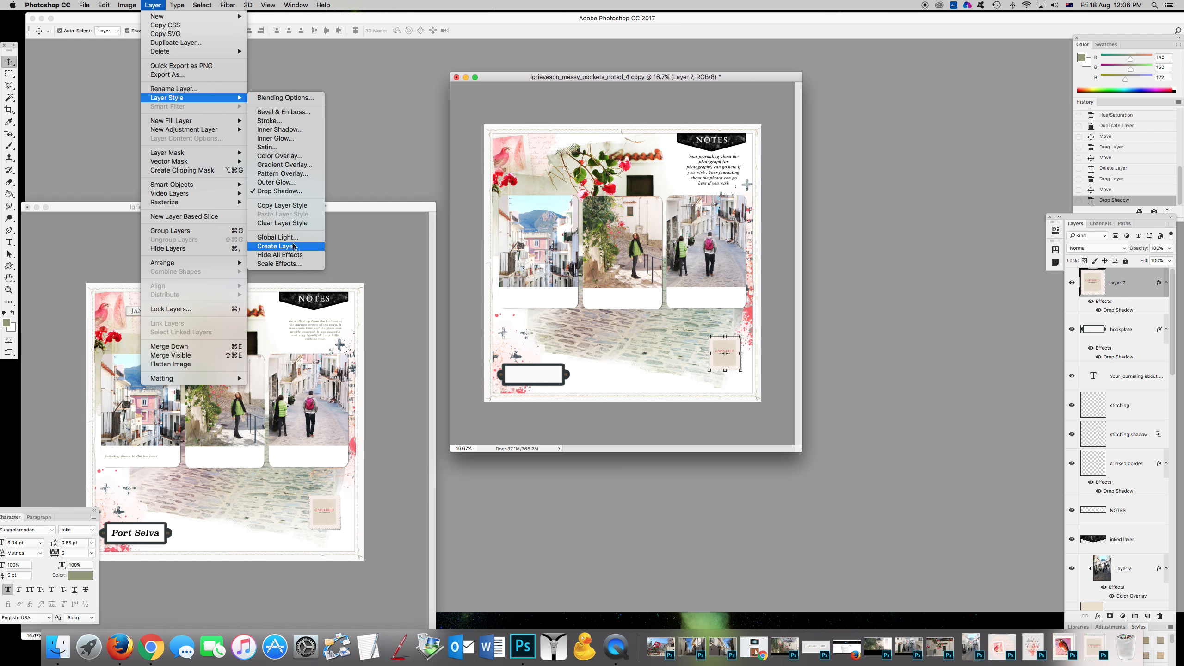
{"action": "left_click", "coordinate": [276, 246]}
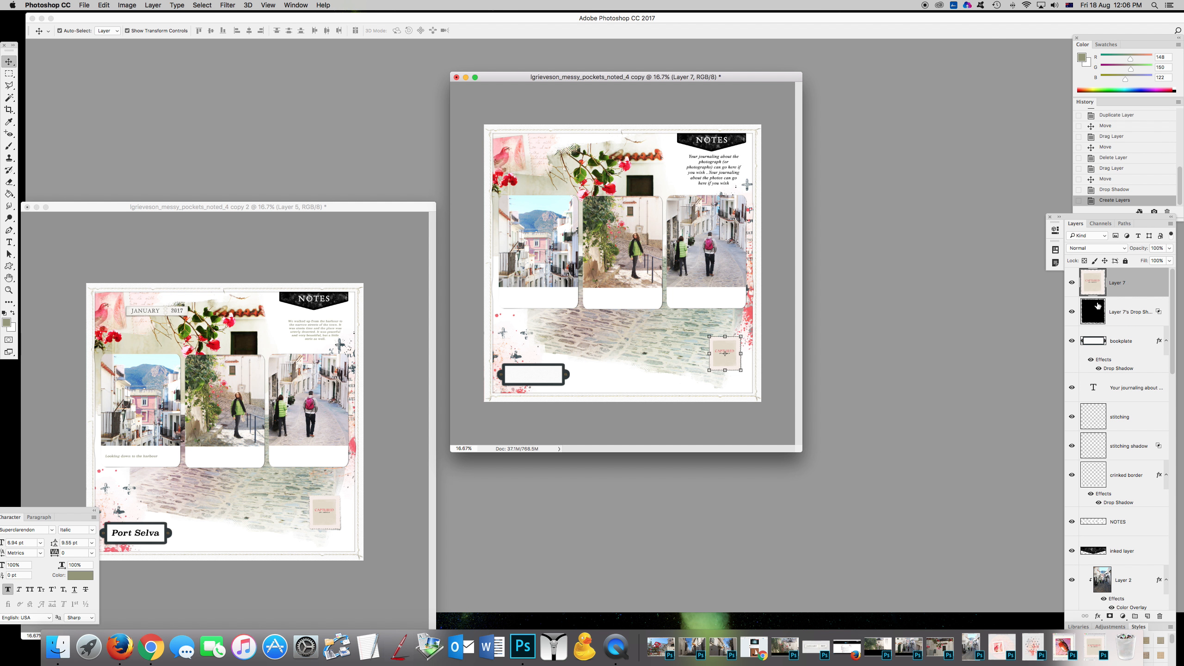
Reshape Layer 7's separated drop shadow around the postage stamp's lower corners with the Smudge tool.
{"action": "left_click", "coordinate": [1117, 312]}
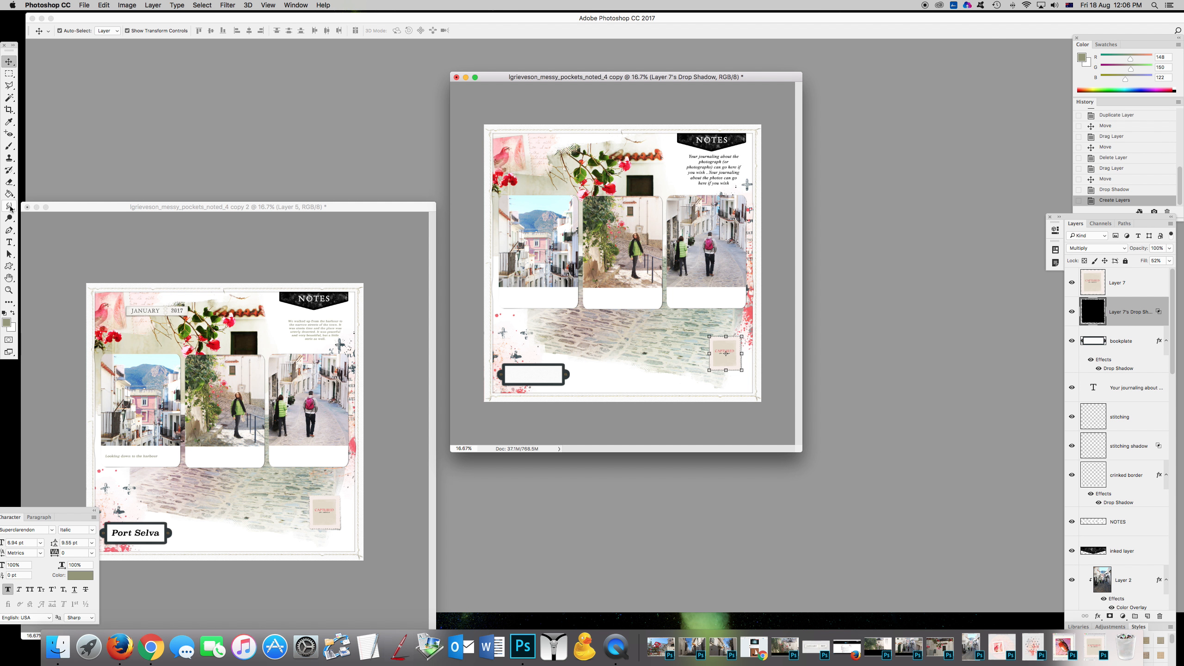
{"action": "left_click", "coordinate": [10, 207]}
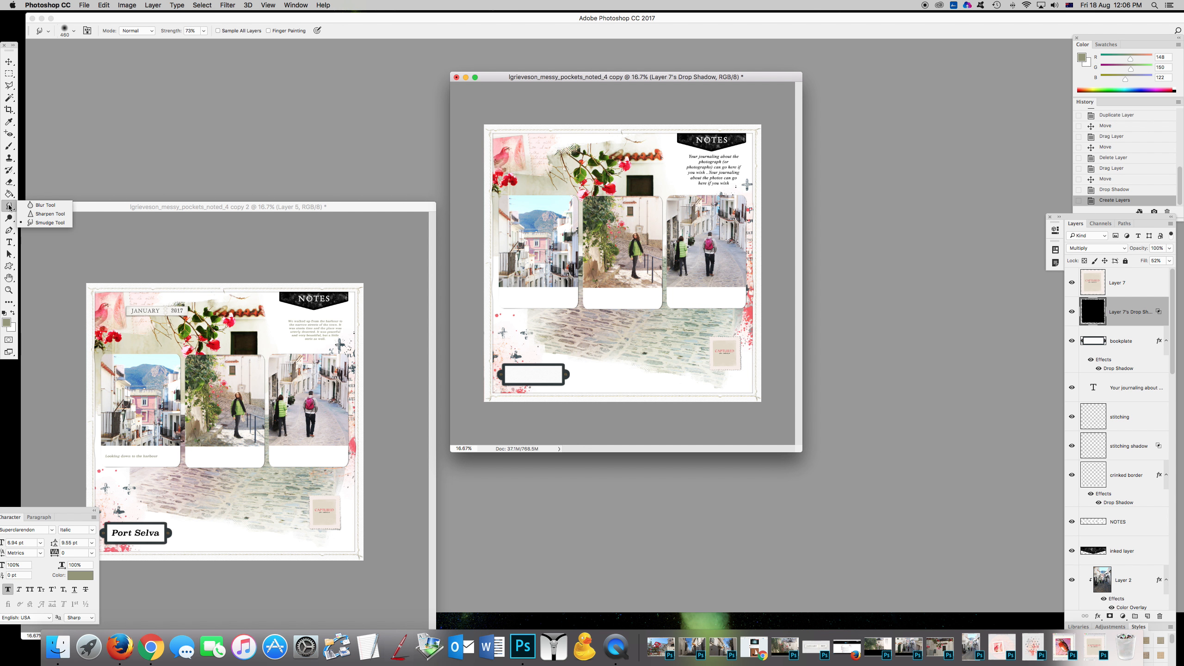
{"action": "left_click", "coordinate": [50, 222]}
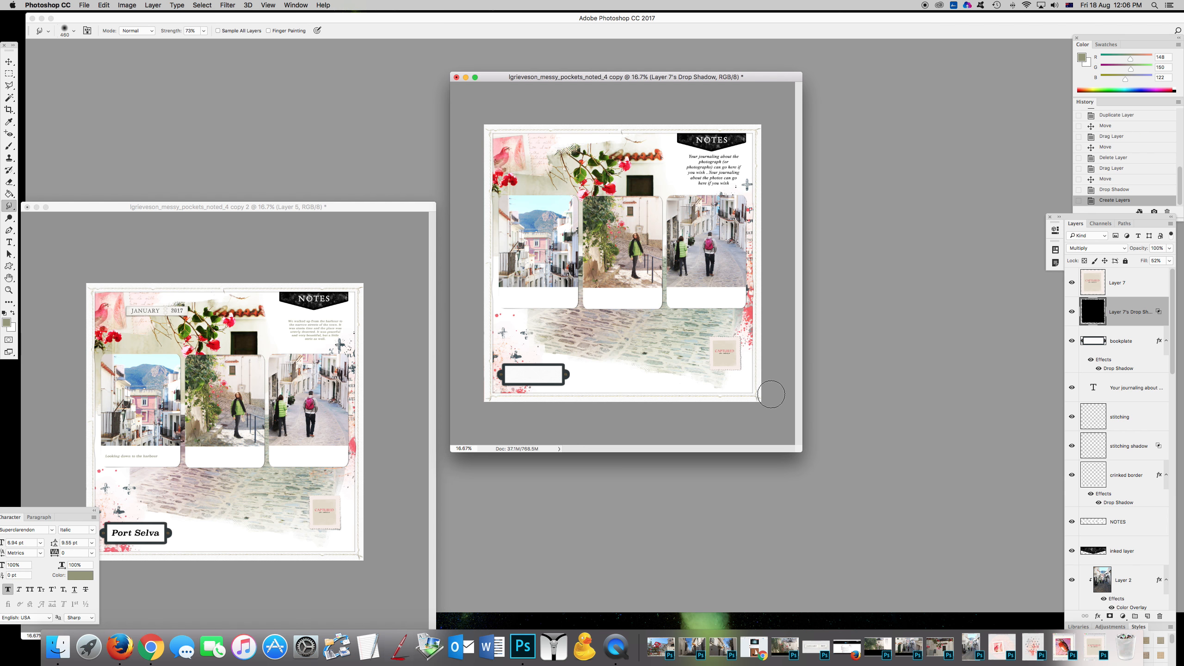
{"action": "left_click_drag", "start_coordinate": [752, 379], "coordinate": [742, 359]}
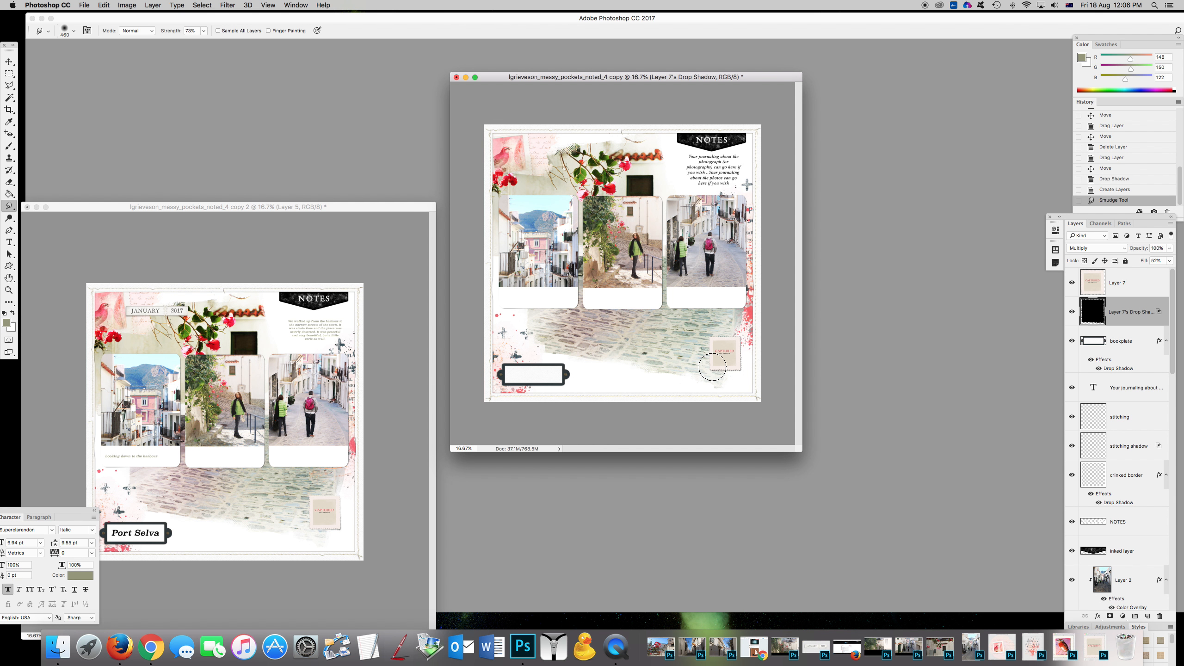
{"action": "mouse_move", "coordinate": [713, 367]}
{"action": "left_mouse_down"}
{"action": "mouse_move", "coordinate": [743, 340]}
{"action": "mouse_move", "coordinate": [726, 336]}
{"action": "mouse_move", "coordinate": [743, 363]}
{"action": "mouse_move", "coordinate": [745, 353]}
{"action": "mouse_move", "coordinate": [742, 371]}
{"action": "mouse_move", "coordinate": [701, 363]}
{"action": "left_mouse_up"}
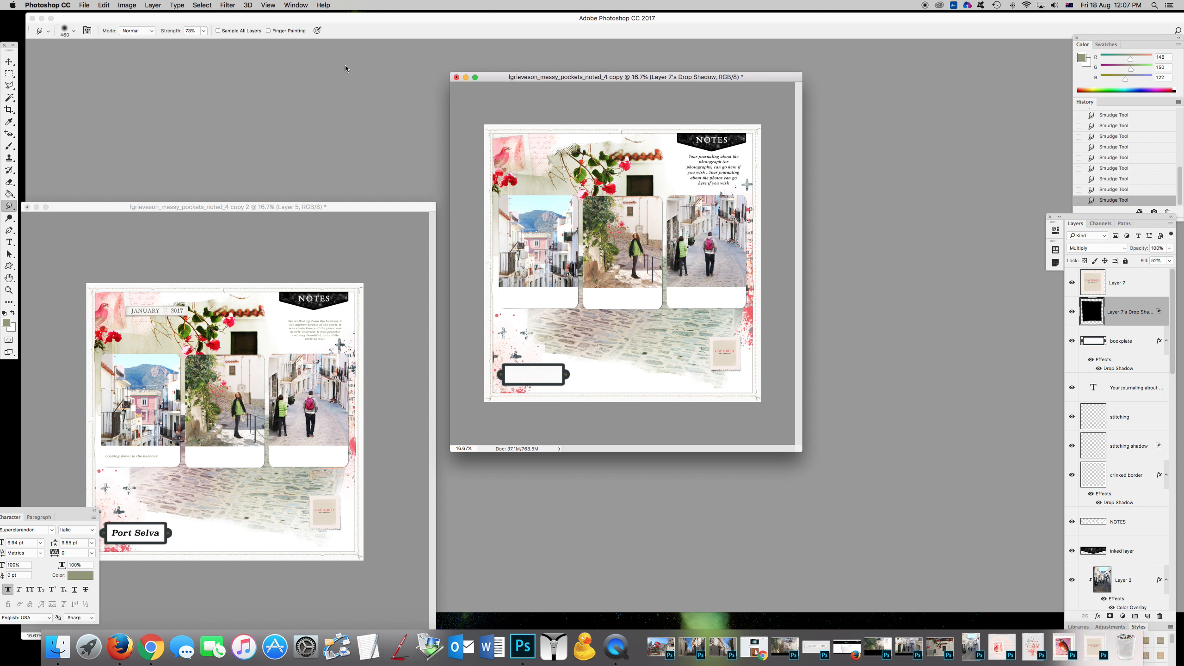
Place the JANUARY 2017 stitched date strip at reduced size over the page's upper-left photo and minimize its source document.
{"action": "key", "text": "v"}
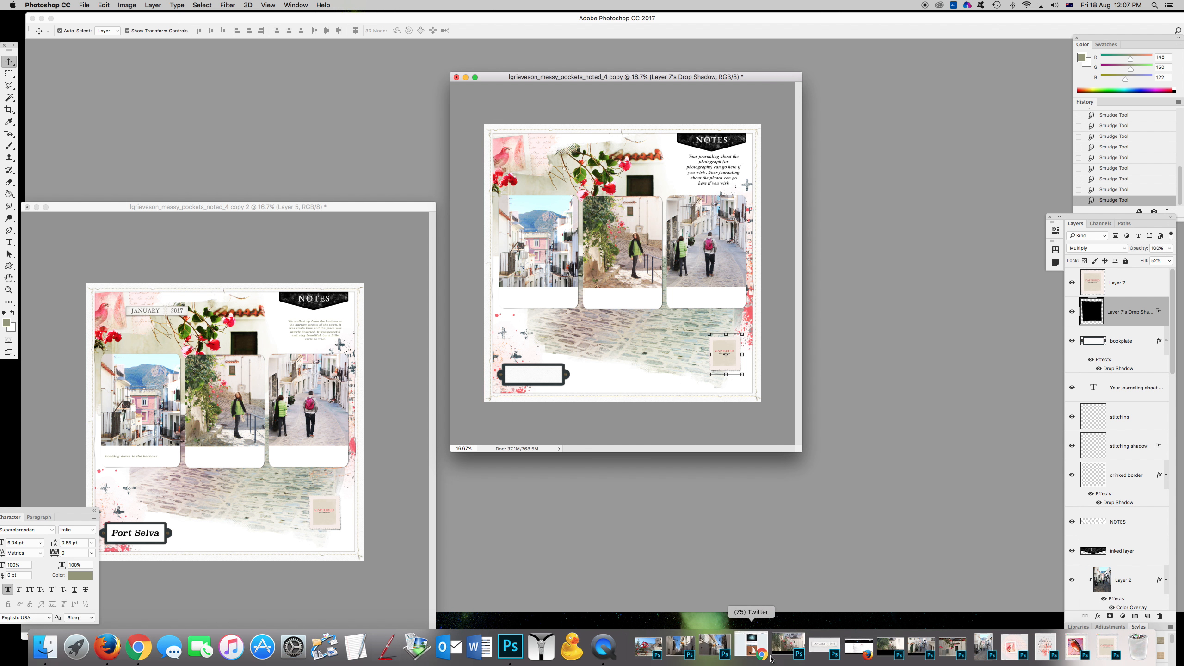
{"action": "left_click", "coordinate": [815, 646]}
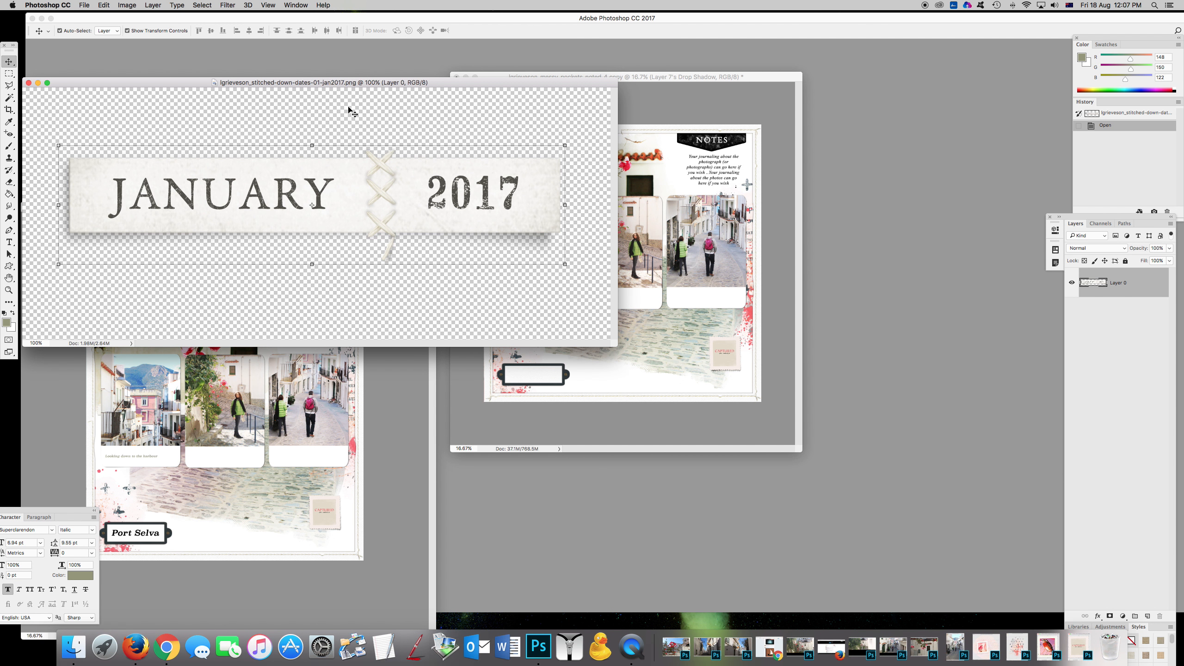
{"action": "left_click_drag", "start_coordinate": [209, 85], "coordinate": [510, 400]}
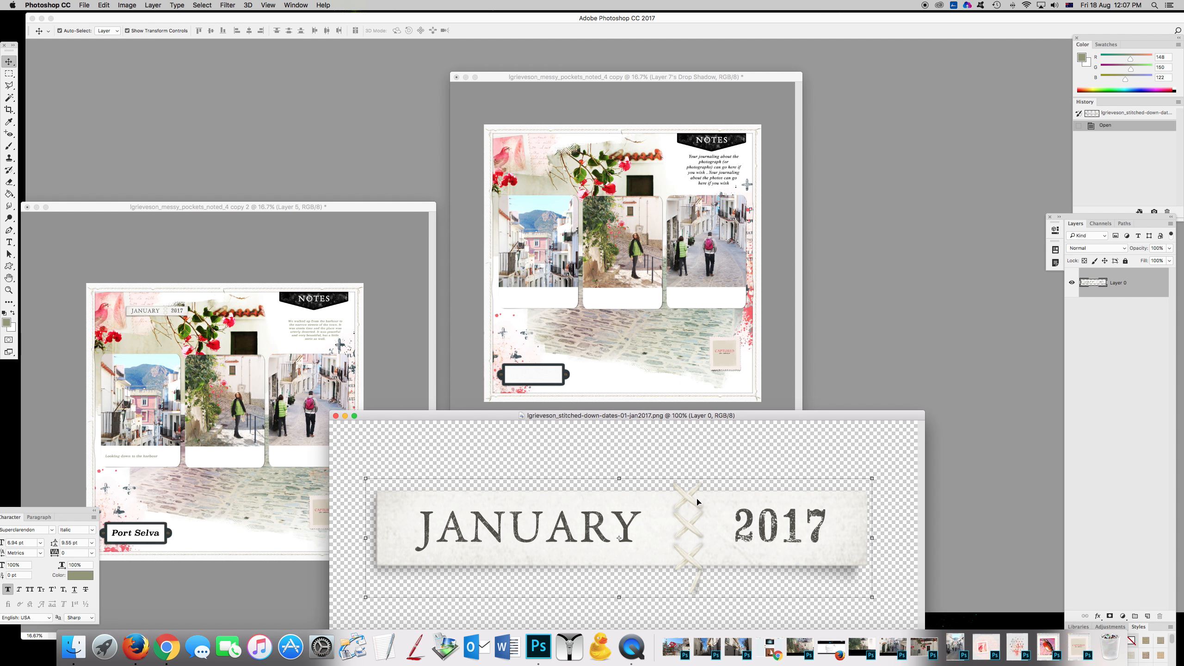
{"action": "left_click_drag", "start_coordinate": [587, 508], "coordinate": [531, 158]}
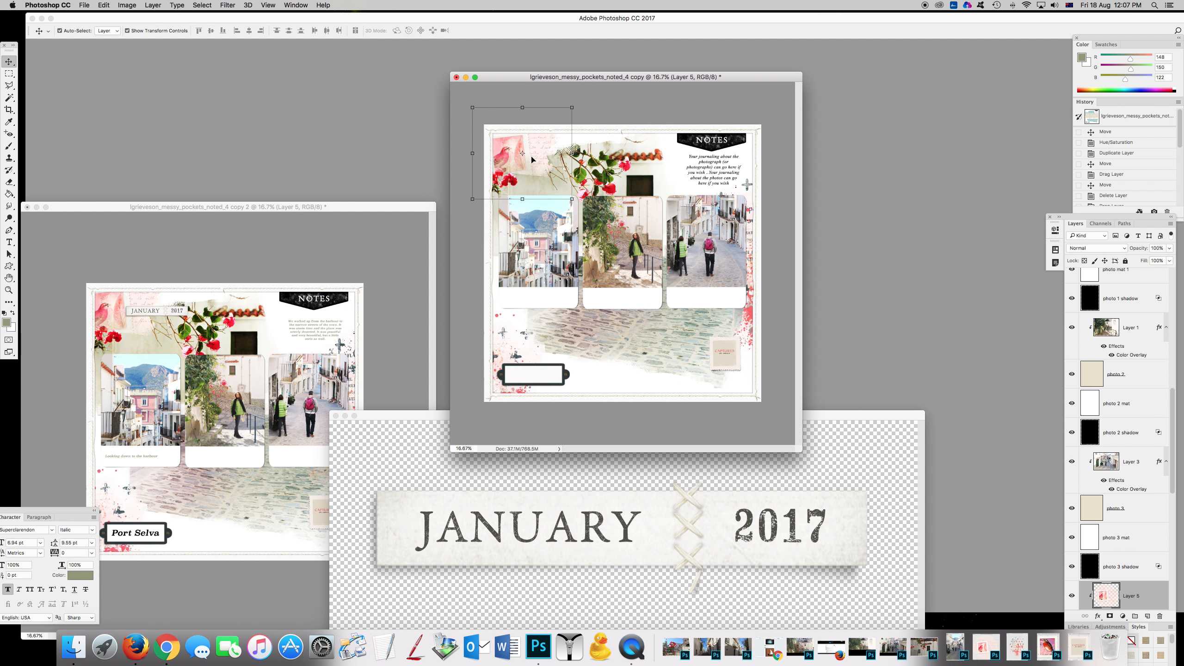
{"action": "left_click_drag", "start_coordinate": [581, 520], "coordinate": [592, 149]}
{"action": "left_click", "coordinate": [458, 30]}
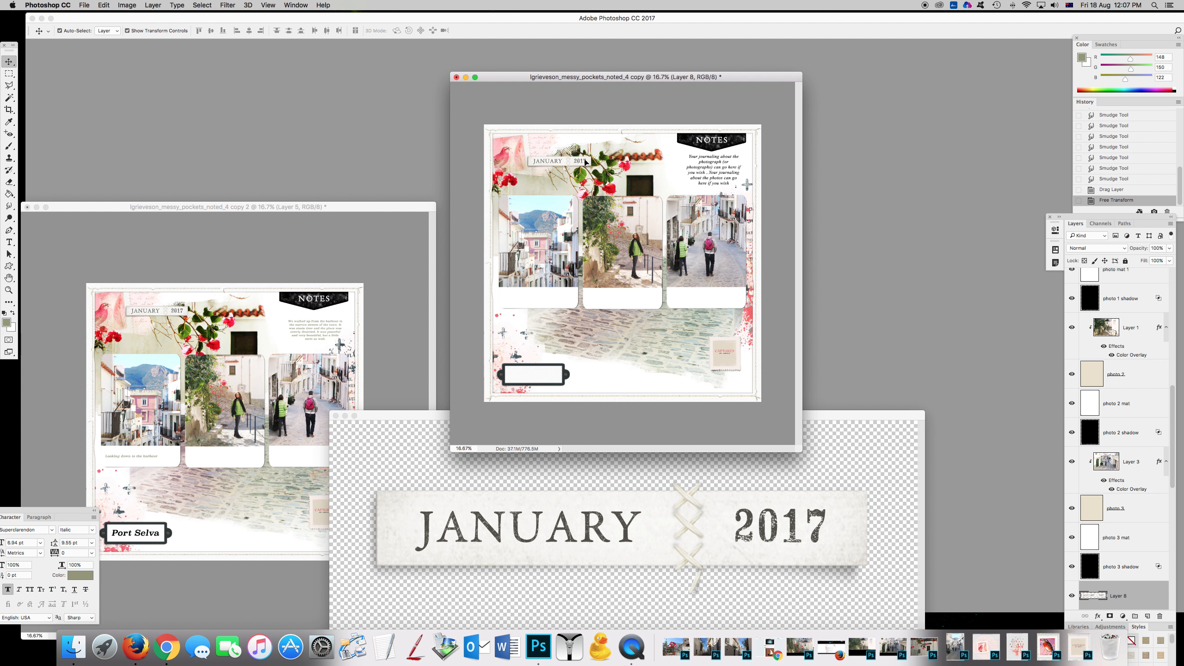
{"action": "left_click_drag", "start_coordinate": [586, 162], "coordinate": [576, 154]}
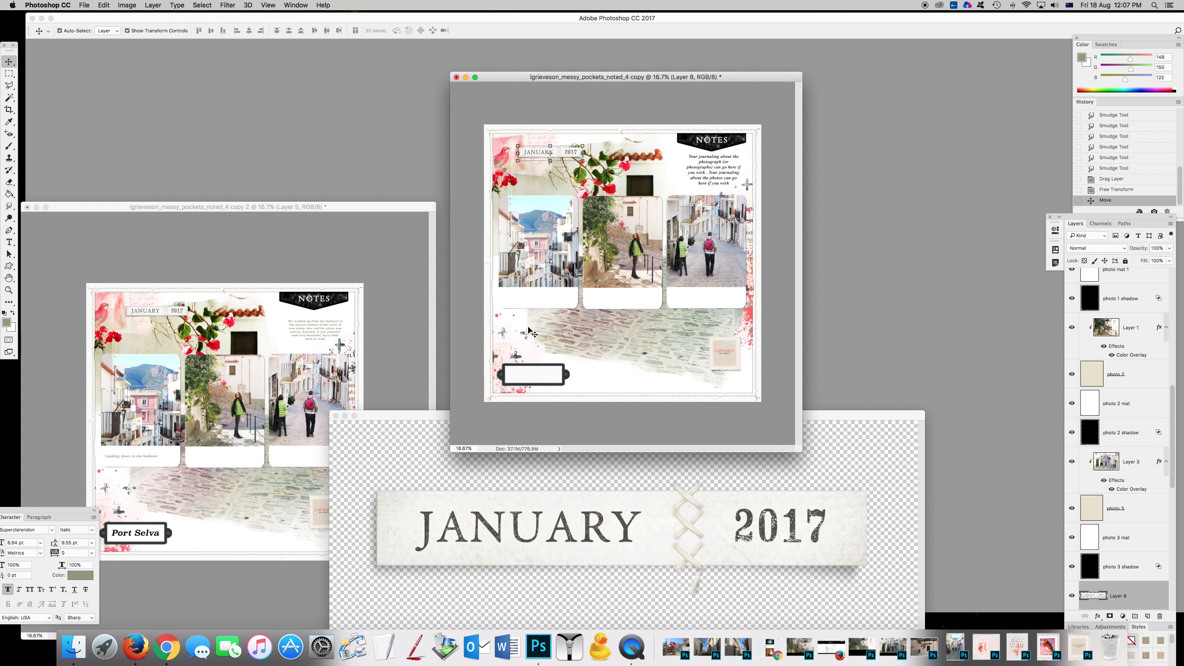
{"action": "left_click", "coordinate": [345, 415]}
{"action": "left_click", "coordinate": [715, 404]}
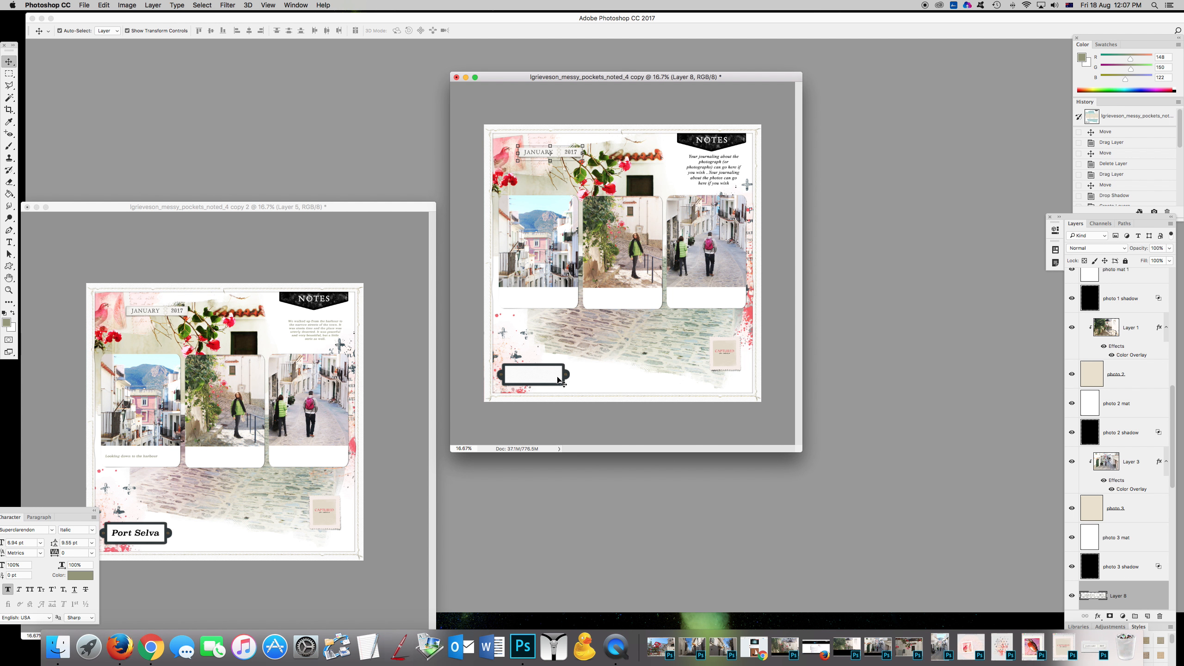
Sample the off-white centre of the bookplate layer and adjust its lightness with Replace Color.
{"action": "left_click", "coordinate": [544, 378]}
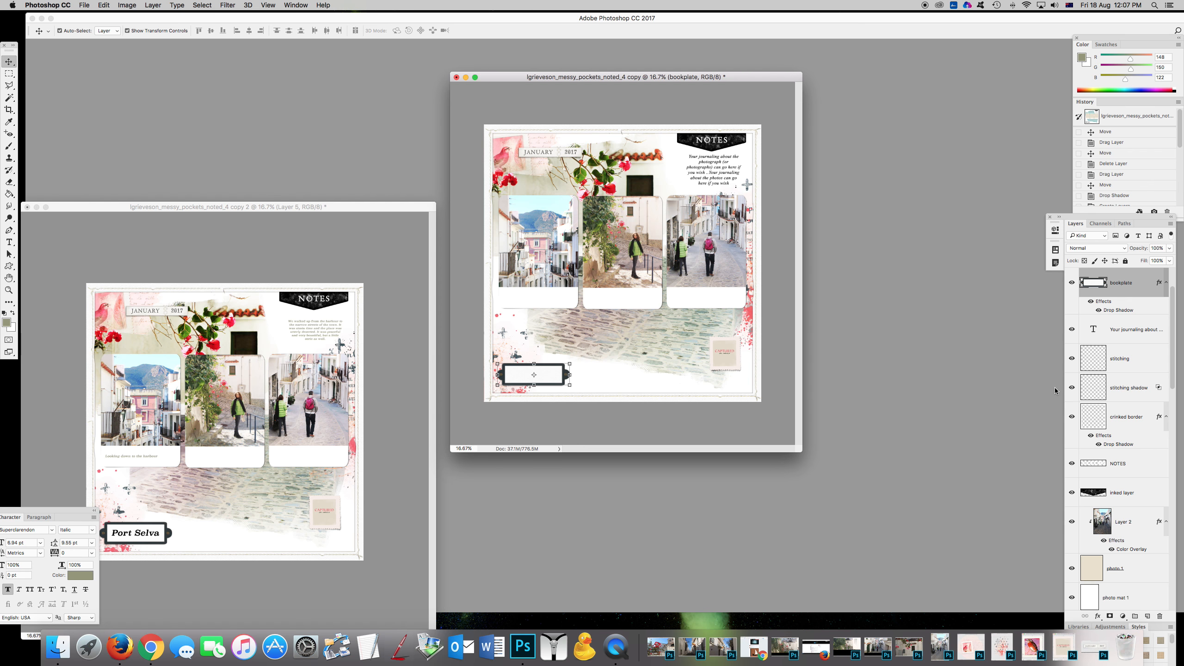
{"action": "left_click", "coordinate": [9, 122]}
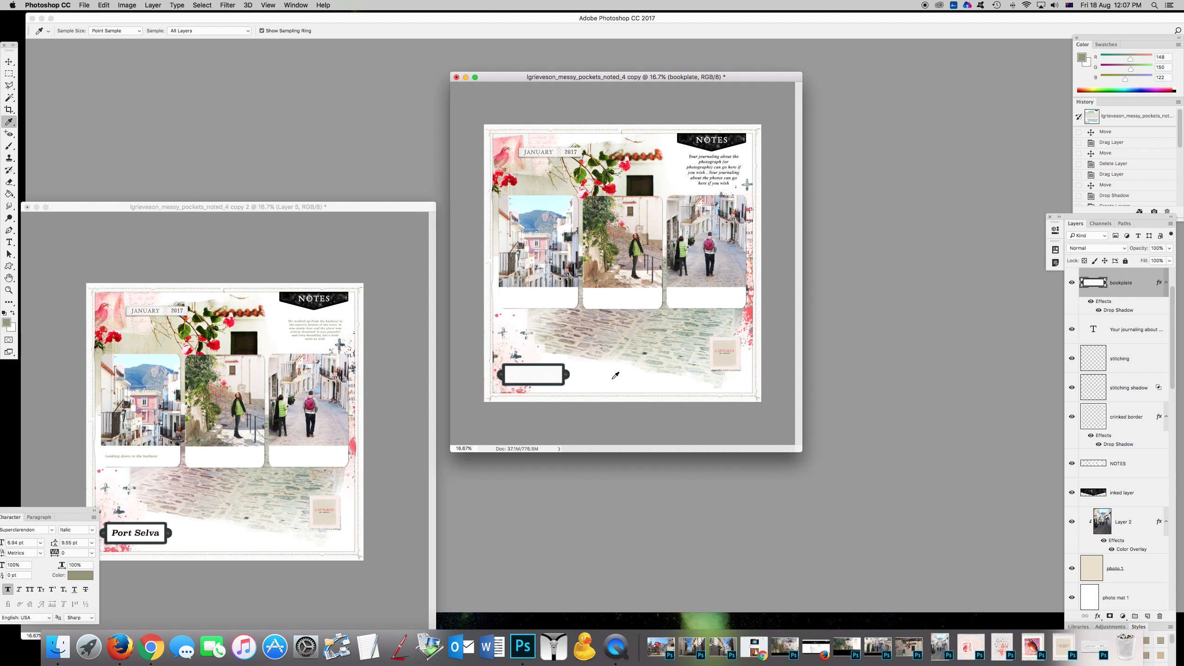
{"action": "left_click", "coordinate": [544, 372]}
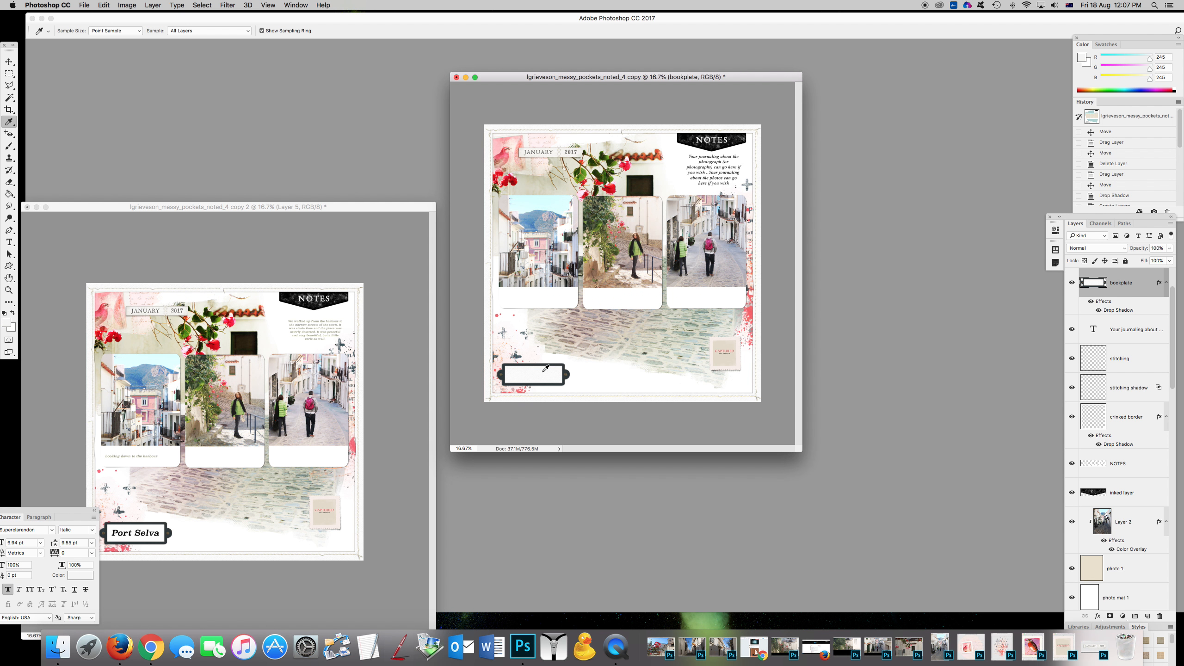
{"action": "left_click", "coordinate": [127, 5]}
{"action": "mouse_move", "coordinate": [142, 30]}
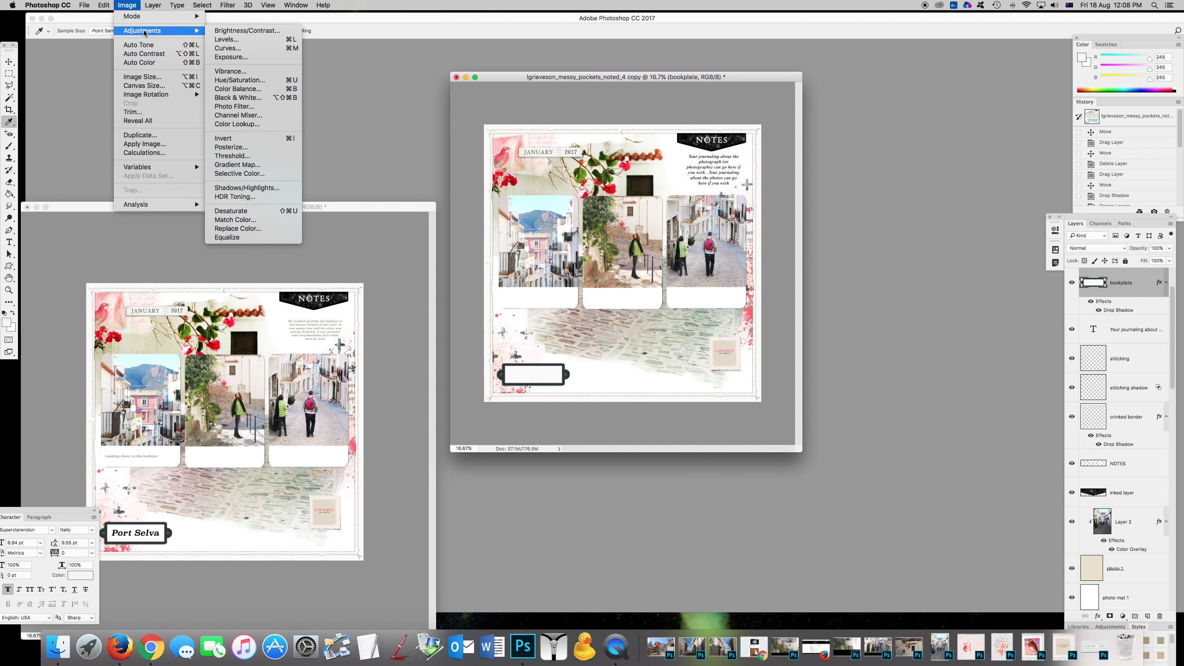
{"action": "left_click", "coordinate": [238, 229]}
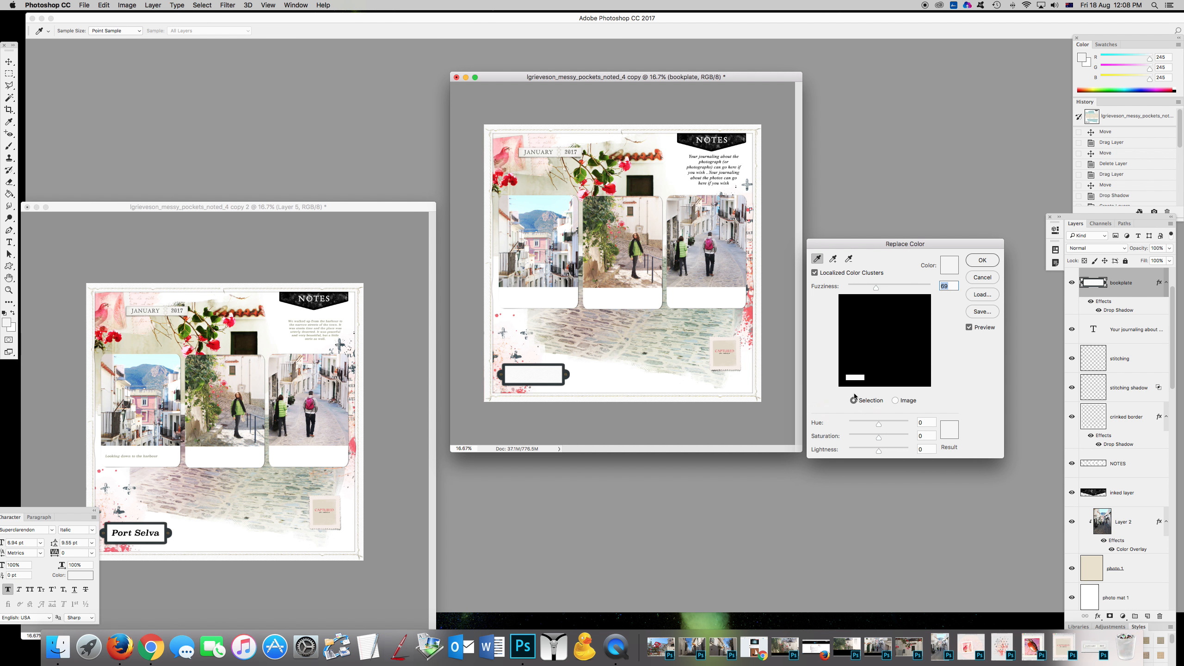
{"action": "left_click_drag", "start_coordinate": [891, 448], "coordinate": [895, 450]}
{"action": "key", "text": "Return"}
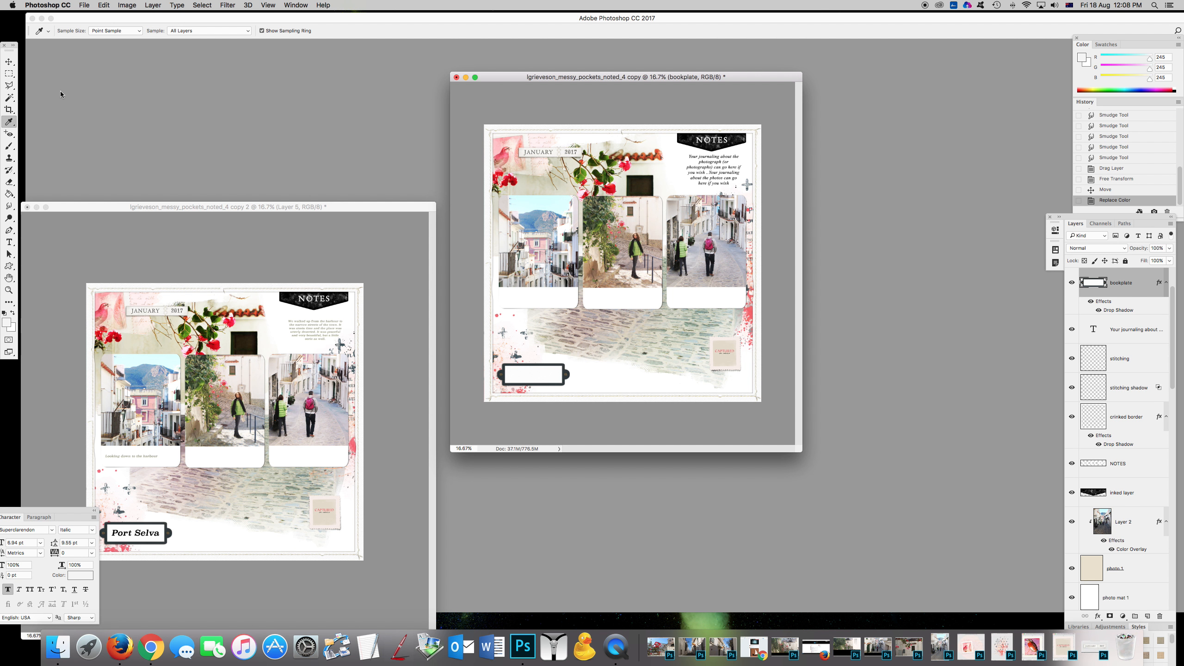
Add the title "Port Selva" in black 24 pt Superclarendon Italic over the bookplate on a new layer.
{"action": "left_click", "coordinate": [1148, 617]}
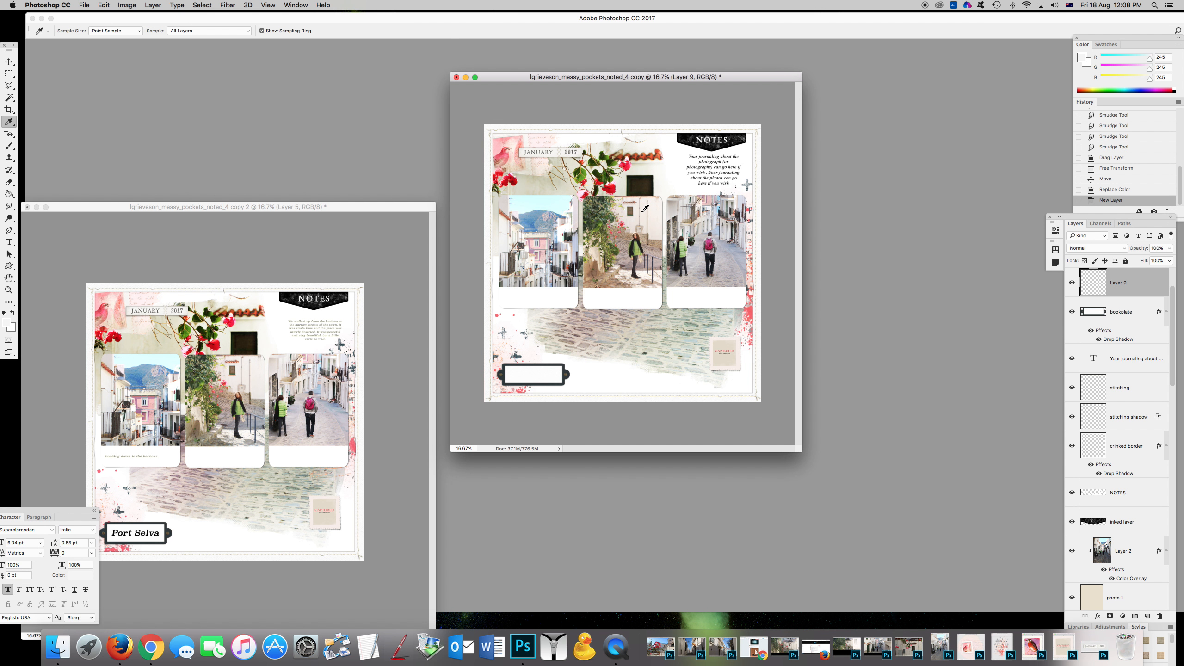
{"action": "left_click", "coordinate": [9, 242]}
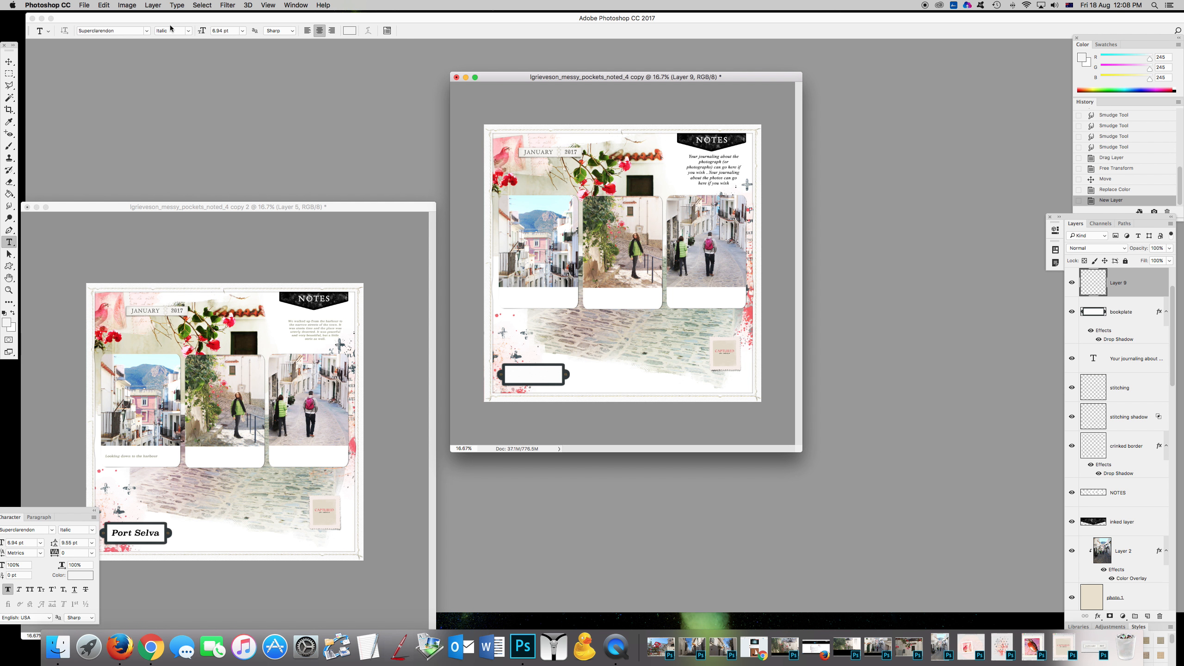
{"action": "left_click", "coordinate": [243, 30]}
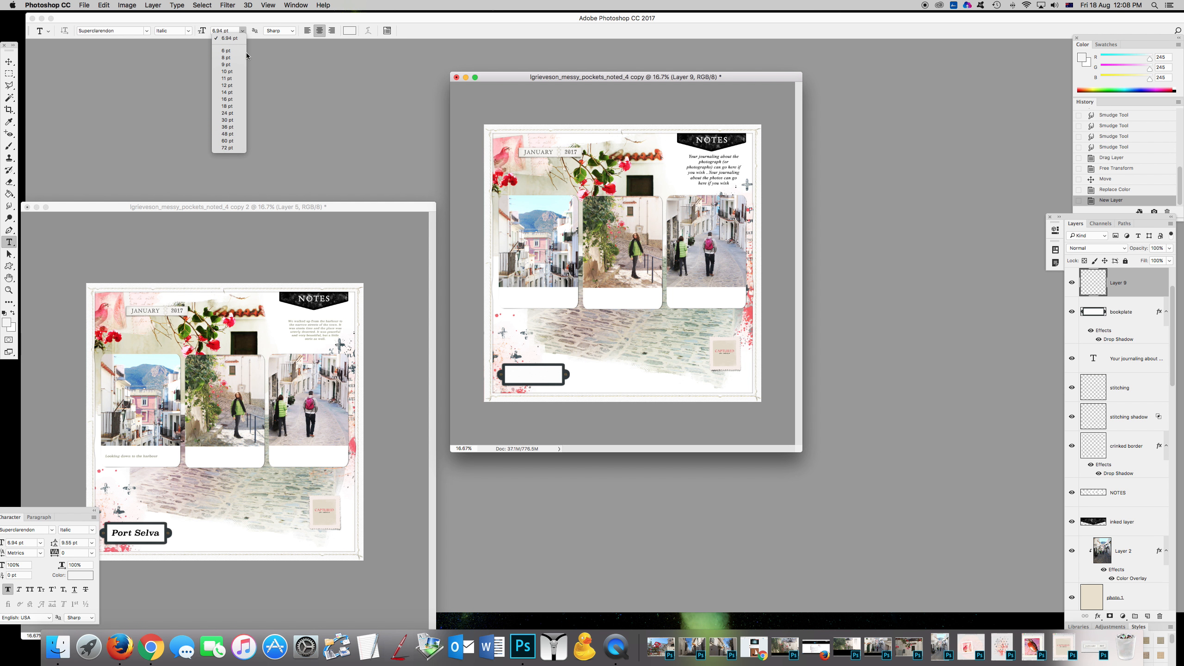
{"action": "left_click", "coordinate": [227, 113]}
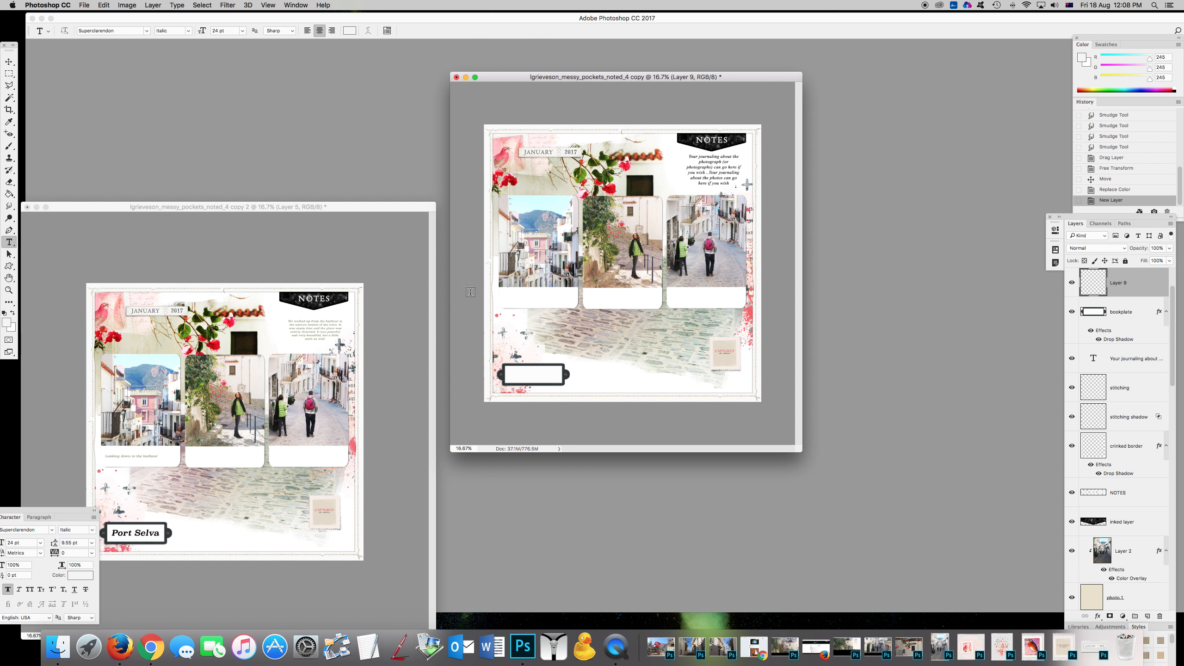
{"action": "left_click", "coordinate": [513, 375]}
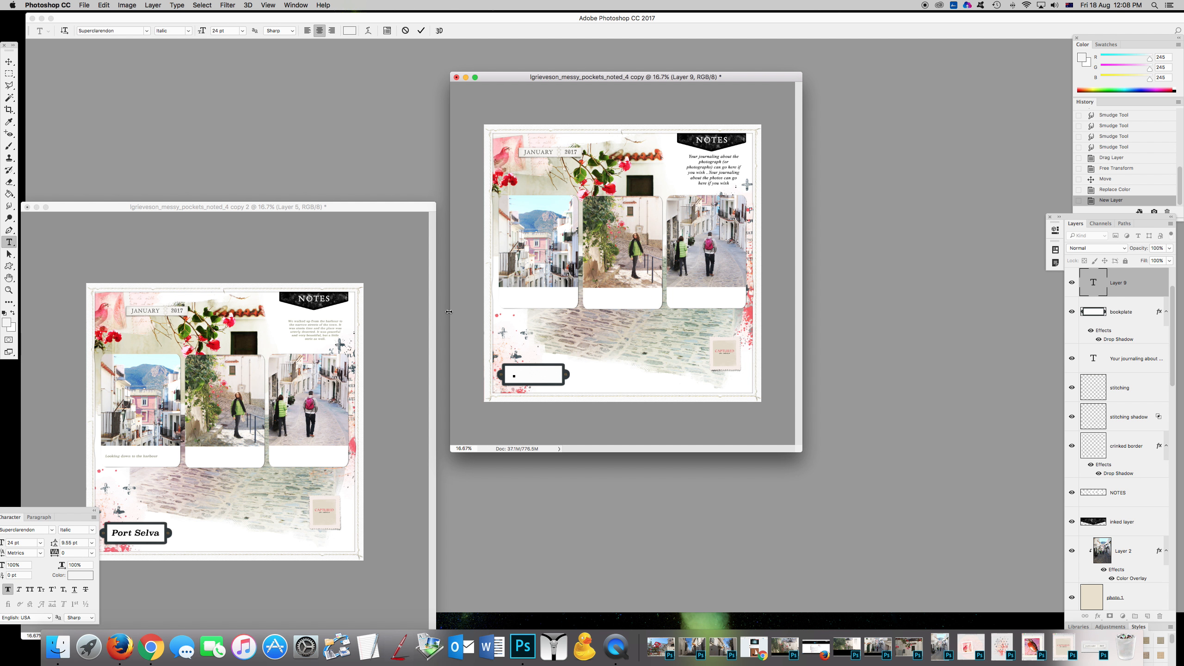
{"action": "type", "text": "Port Selva"}
{"action": "key", "text": "super+a"}
{"action": "left_click", "coordinate": [4, 313]}
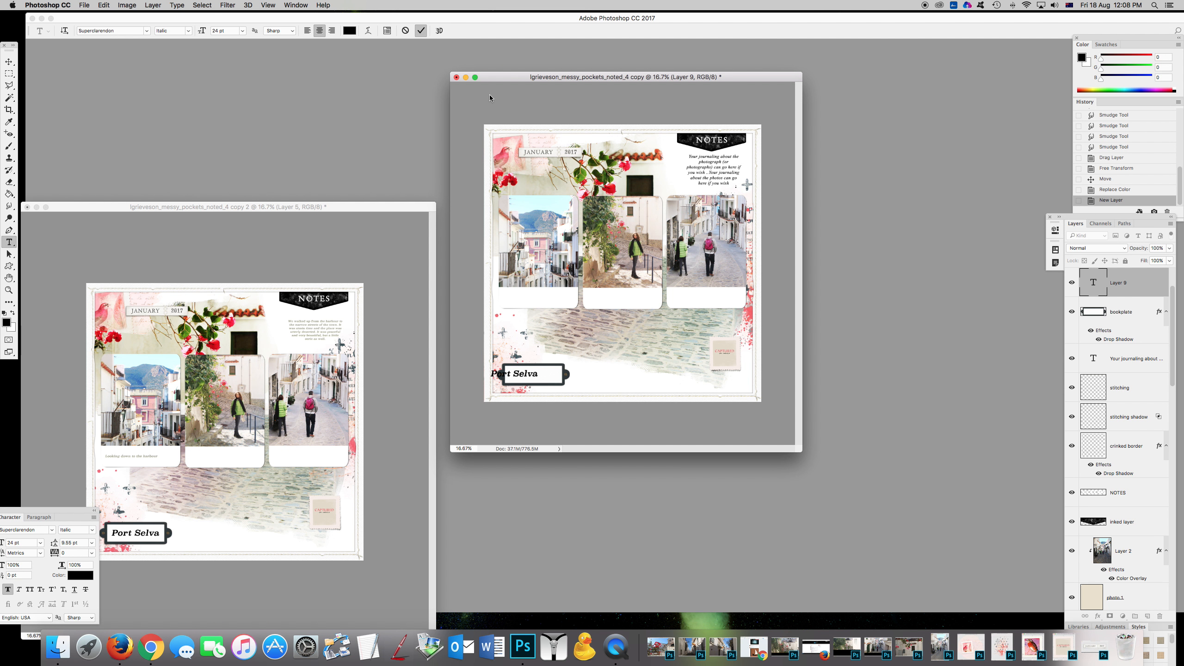
{"action": "key", "text": "super+Return"}
Shift the Port Selva title to the right so it sits centred inside the bookplate.
{"action": "key", "text": "super+t"}
{"action": "key", "text": "shift+Right"}
{"action": "key", "text": "shift+Right"}
{"action": "key", "text": "shift+Right"}
{"action": "key", "text": "shift+Right"}
{"action": "key", "text": "Right"}
{"action": "key", "text": "Right"}
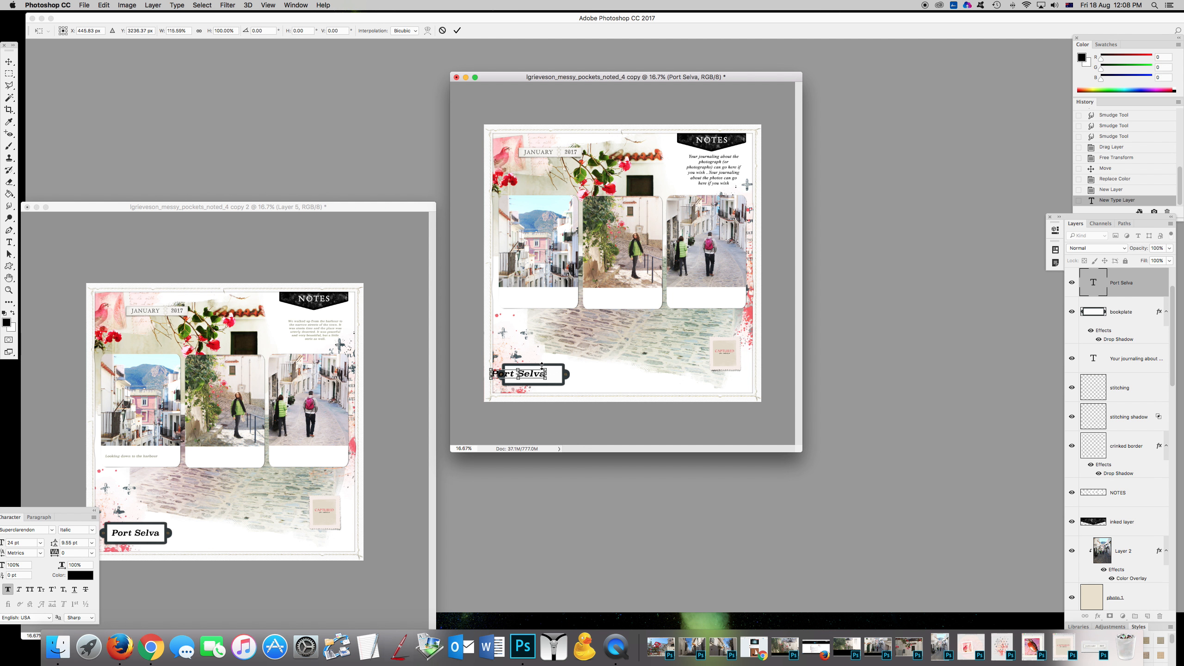
{"action": "key", "text": "Right"}
{"action": "key", "text": "Right"}
{"action": "key", "text": "Right"}
{"action": "key", "text": "Right"}
{"action": "left_click", "coordinate": [457, 30]}
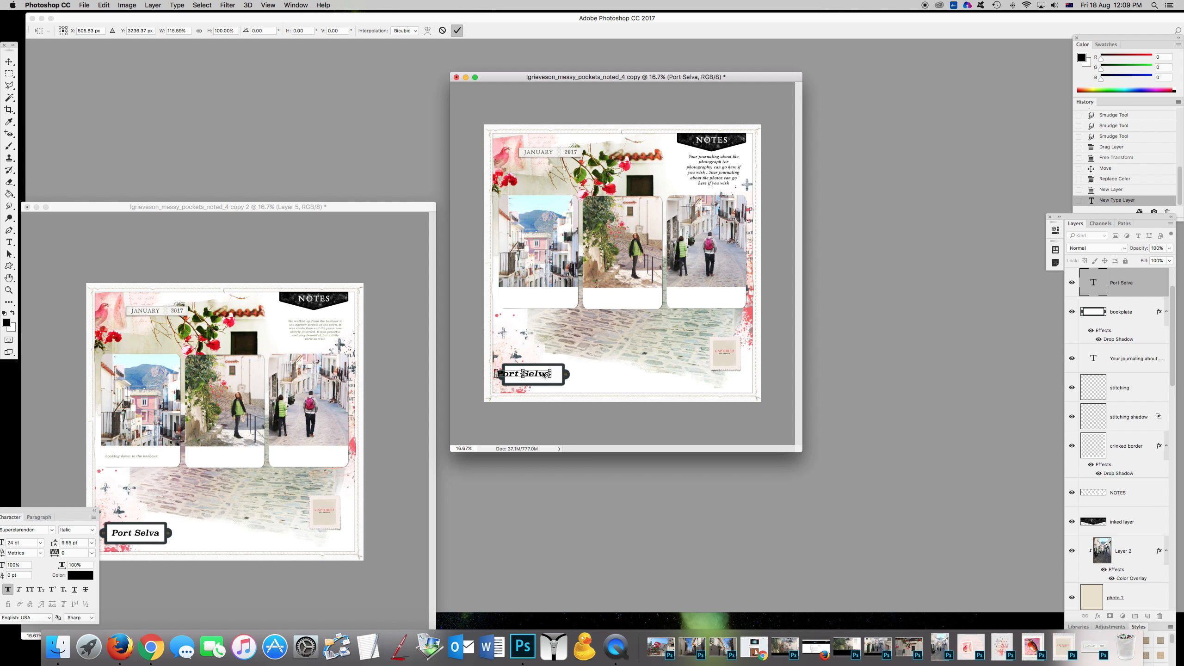
{"action": "left_click_drag", "start_coordinate": [541, 376], "coordinate": [550, 376]}
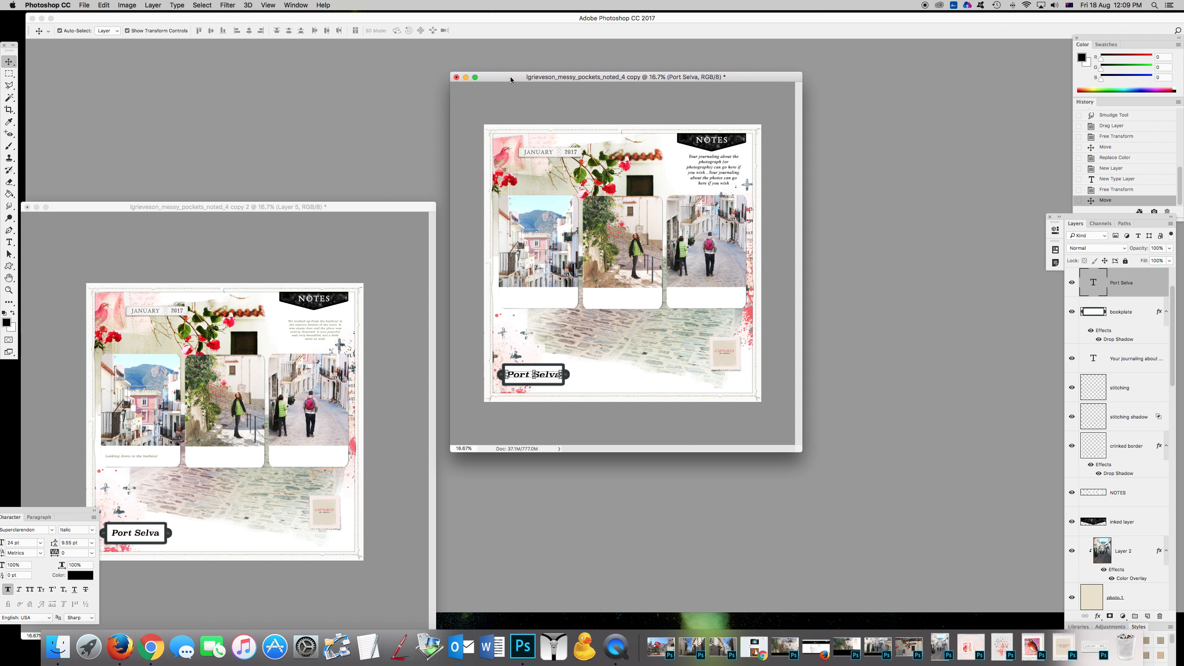
Purge the histories to free memory and deselect the title layer.
{"action": "left_click", "coordinate": [104, 5]}
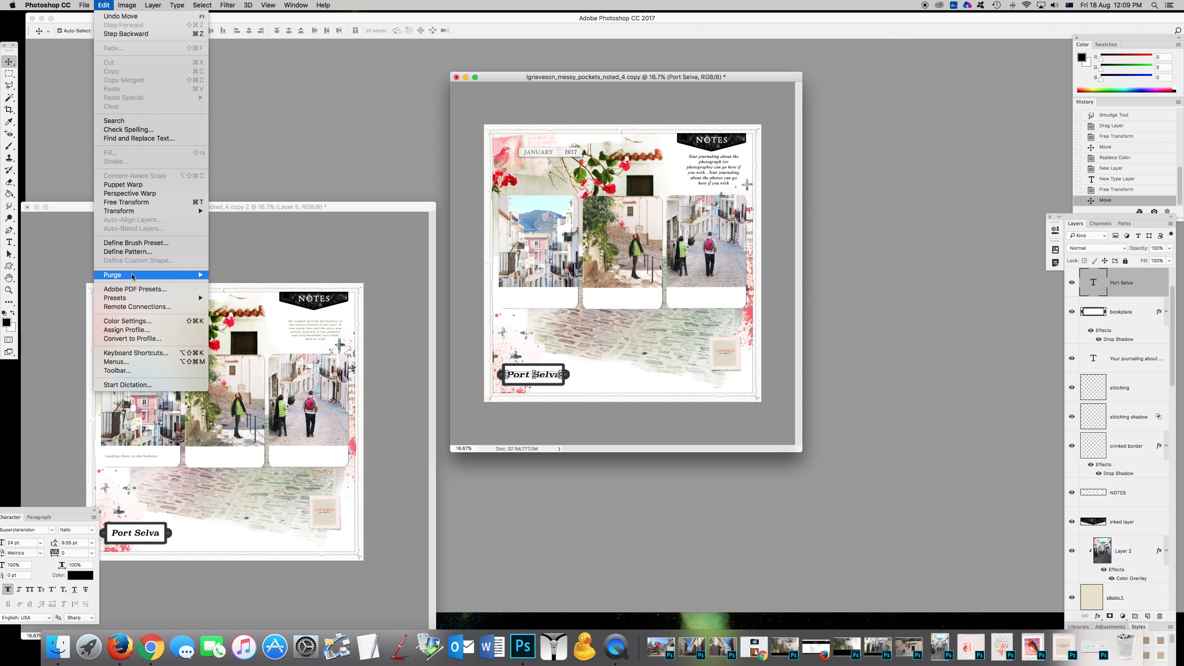
{"action": "mouse_move", "coordinate": [195, 274]}
{"action": "left_click", "coordinate": [229, 292]}
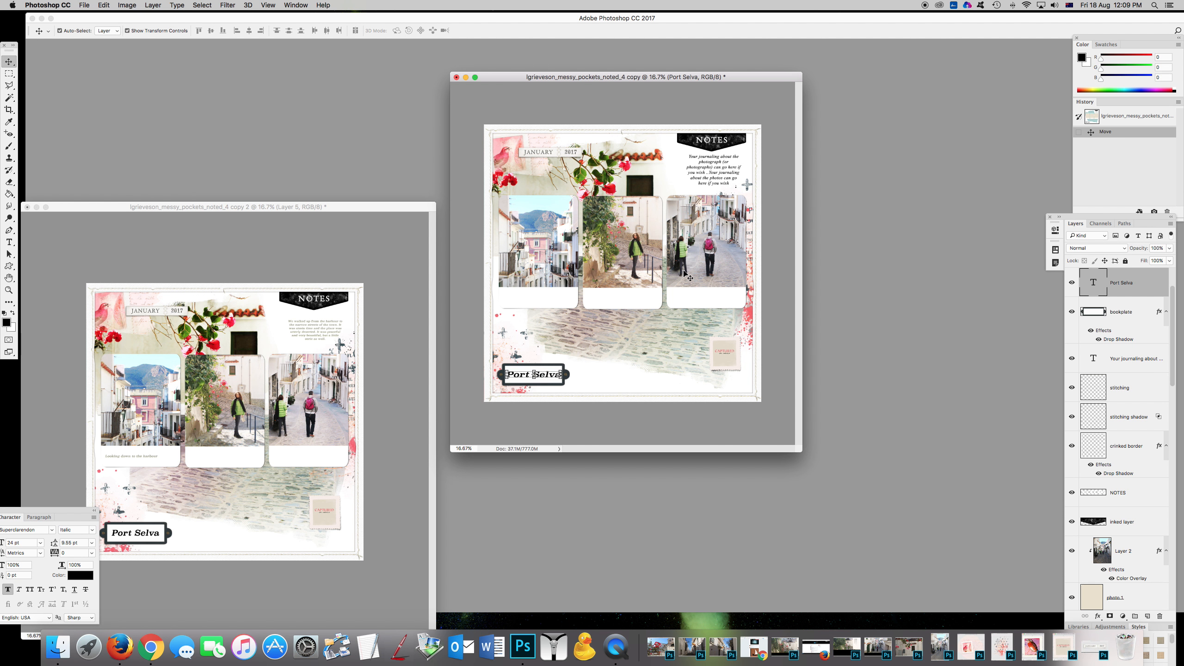
{"action": "left_click", "coordinate": [773, 268]}
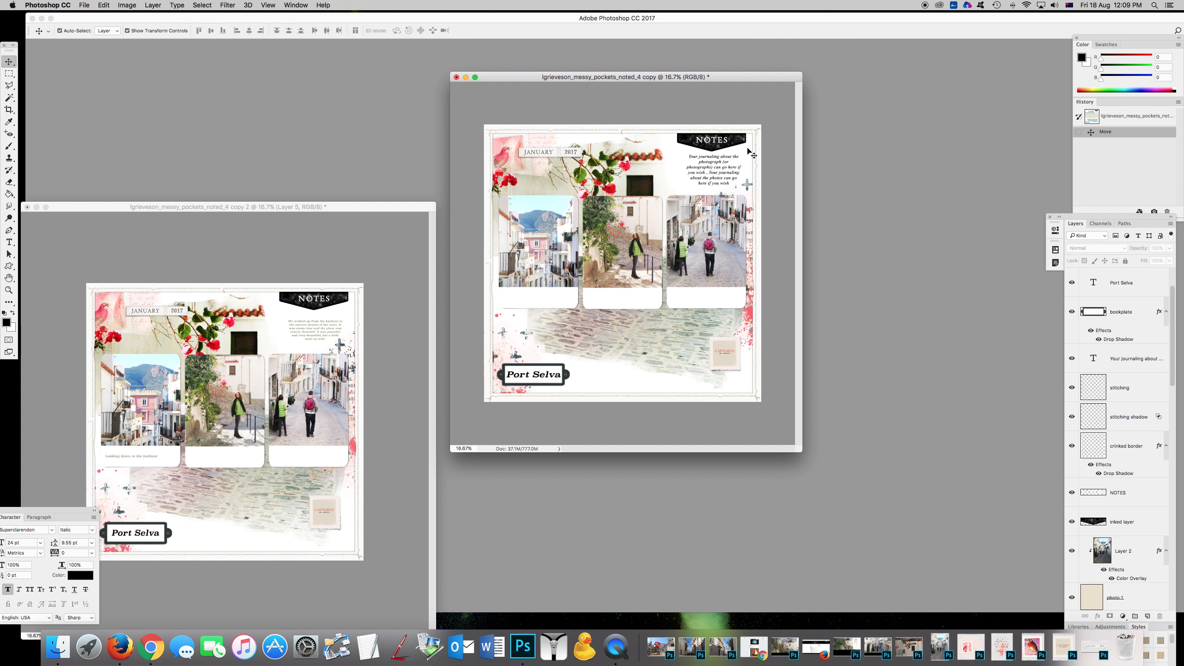
Recolour the journaling text beneath the NOTES banner with a darker olive-grey based on a tone sampled from the photo.
{"action": "left_click", "coordinate": [714, 181]}
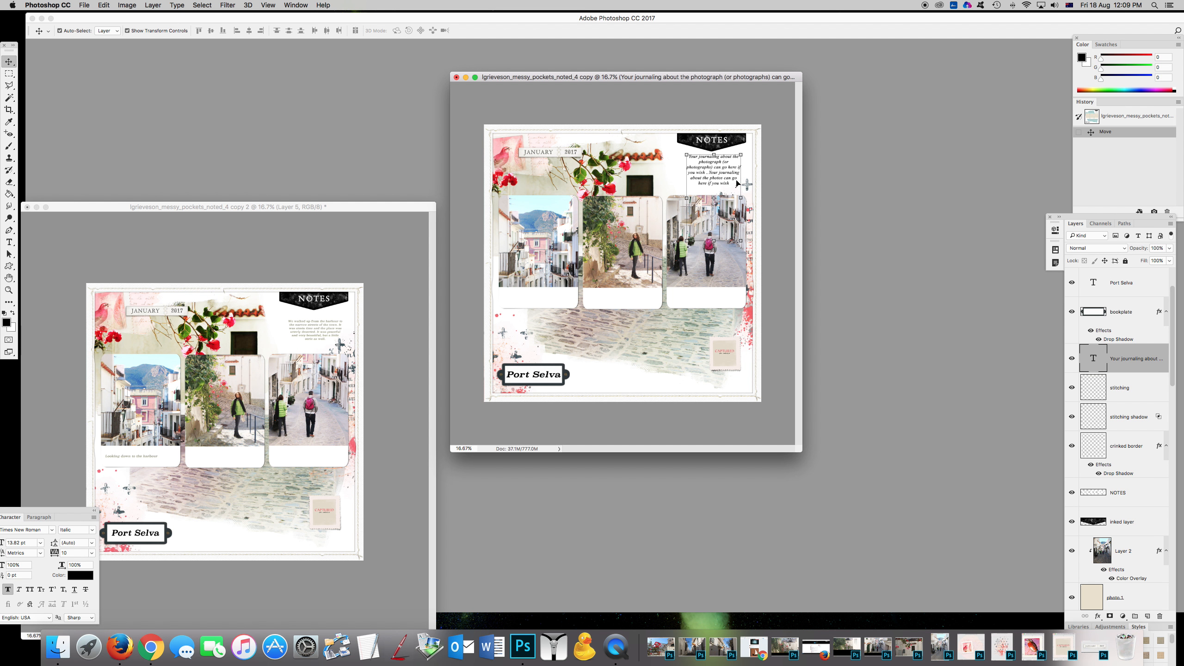
{"action": "left_click", "coordinate": [8, 242]}
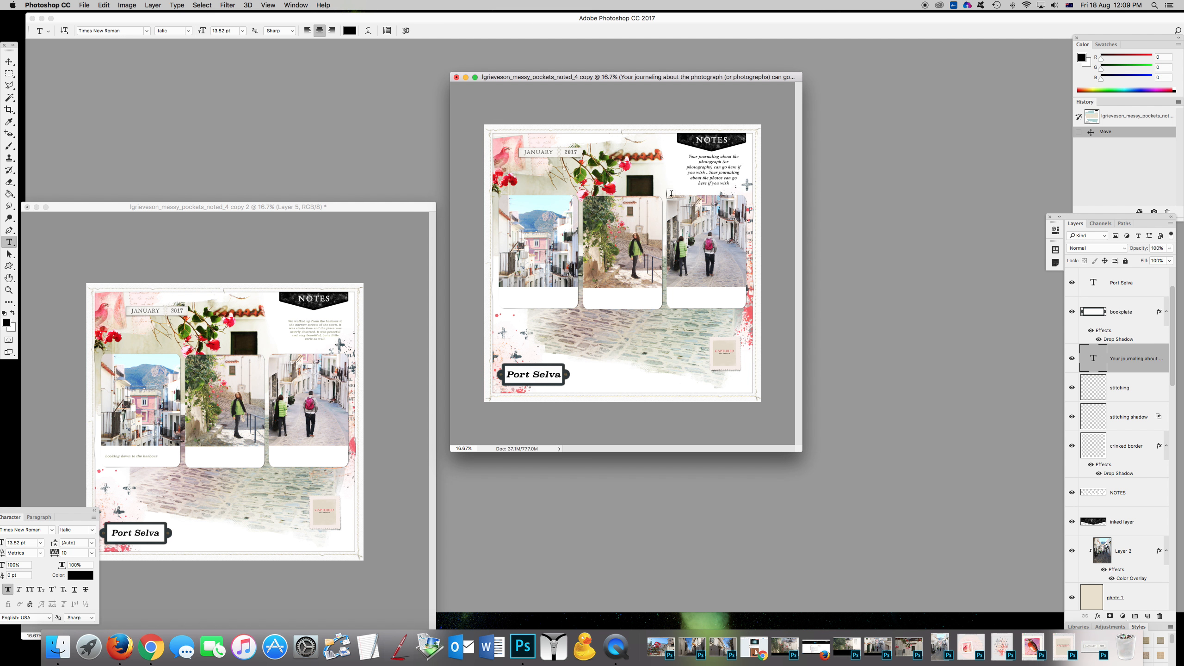
{"action": "left_click_drag", "start_coordinate": [729, 184], "coordinate": [586, 162]}
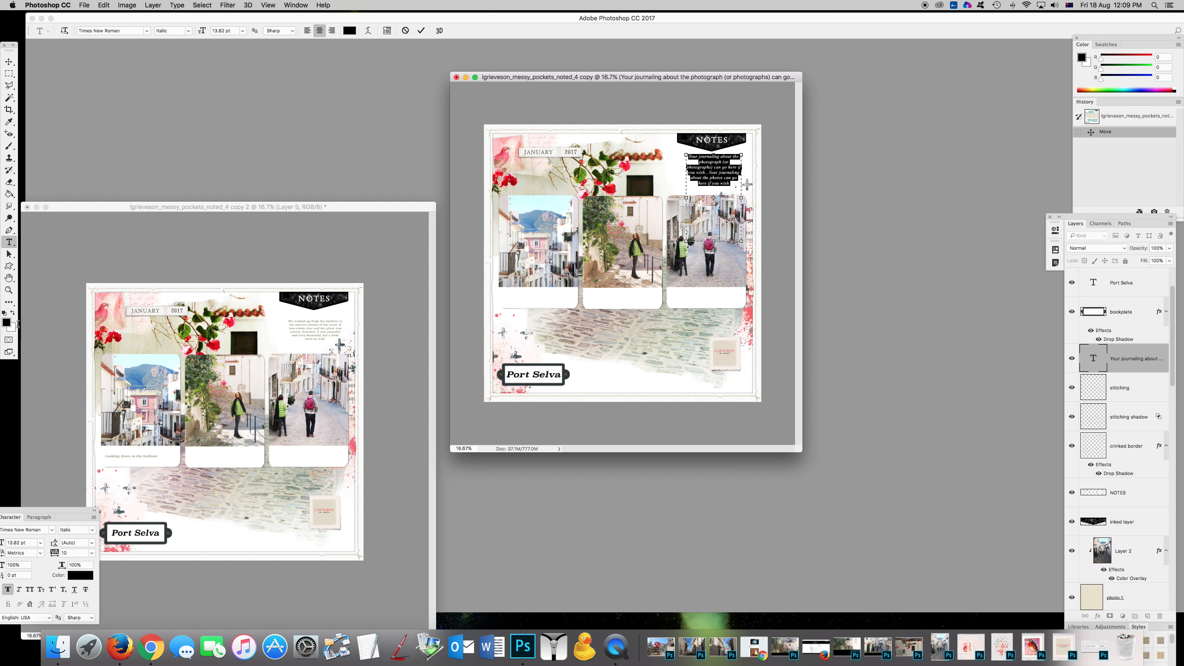
{"action": "left_click", "coordinate": [8, 323]}
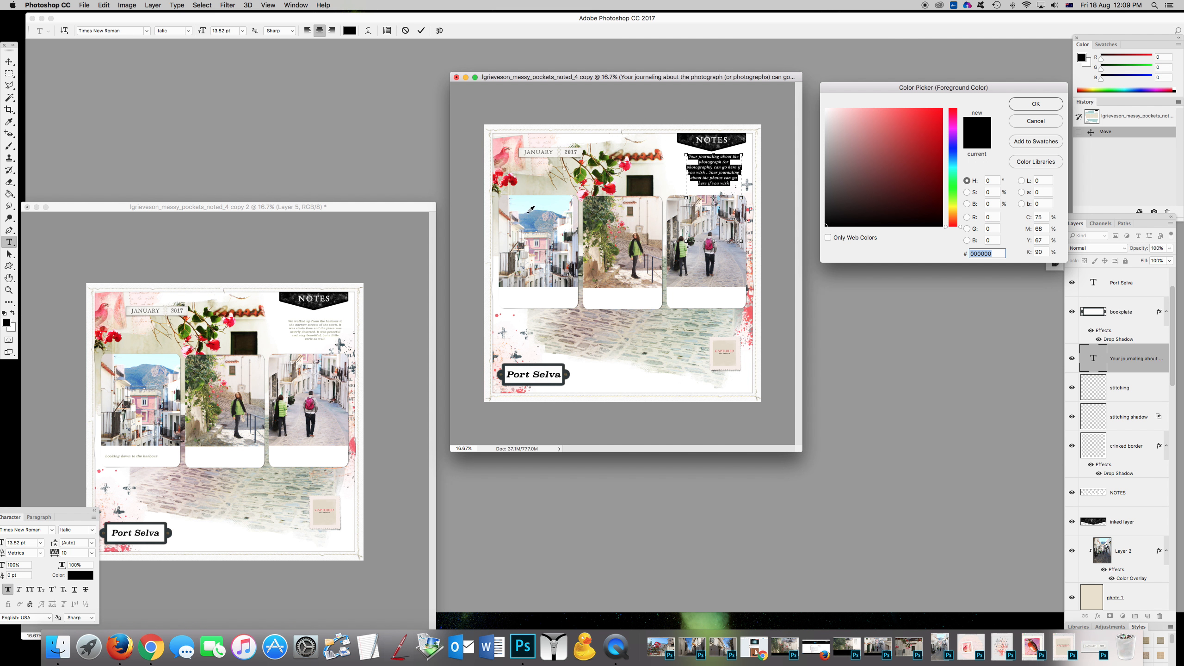
{"action": "left_click", "coordinate": [549, 182]}
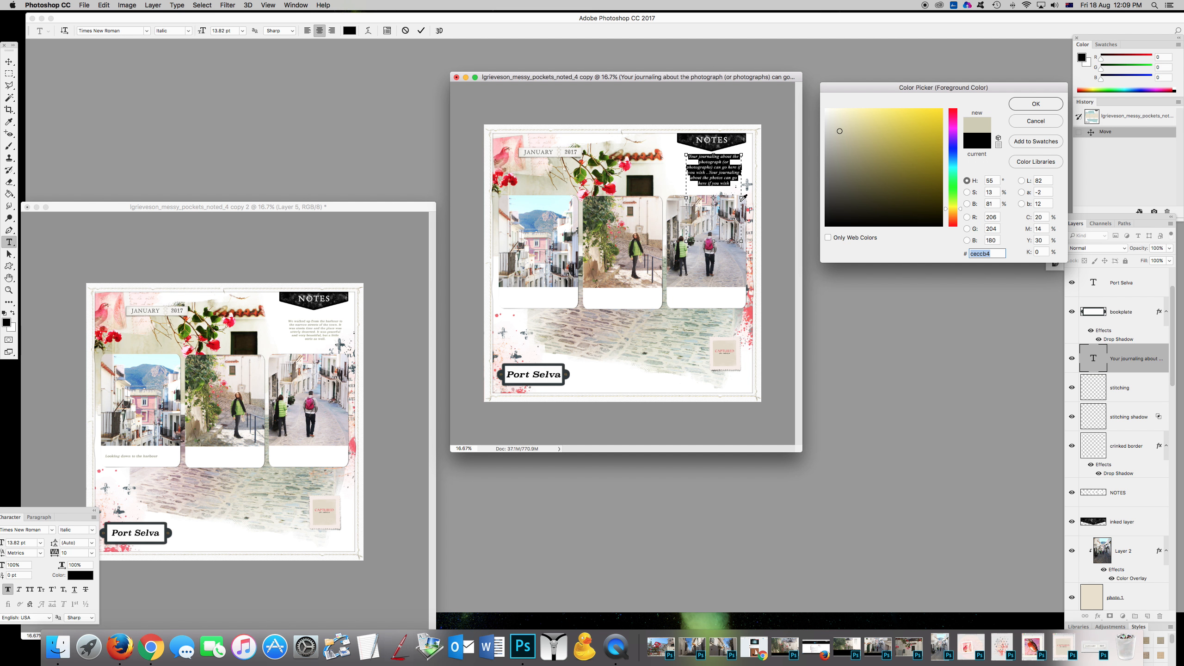
{"action": "left_click", "coordinate": [849, 155]}
{"action": "left_click", "coordinate": [842, 156]}
{"action": "left_click", "coordinate": [850, 157]}
{"action": "key", "text": "Return"}
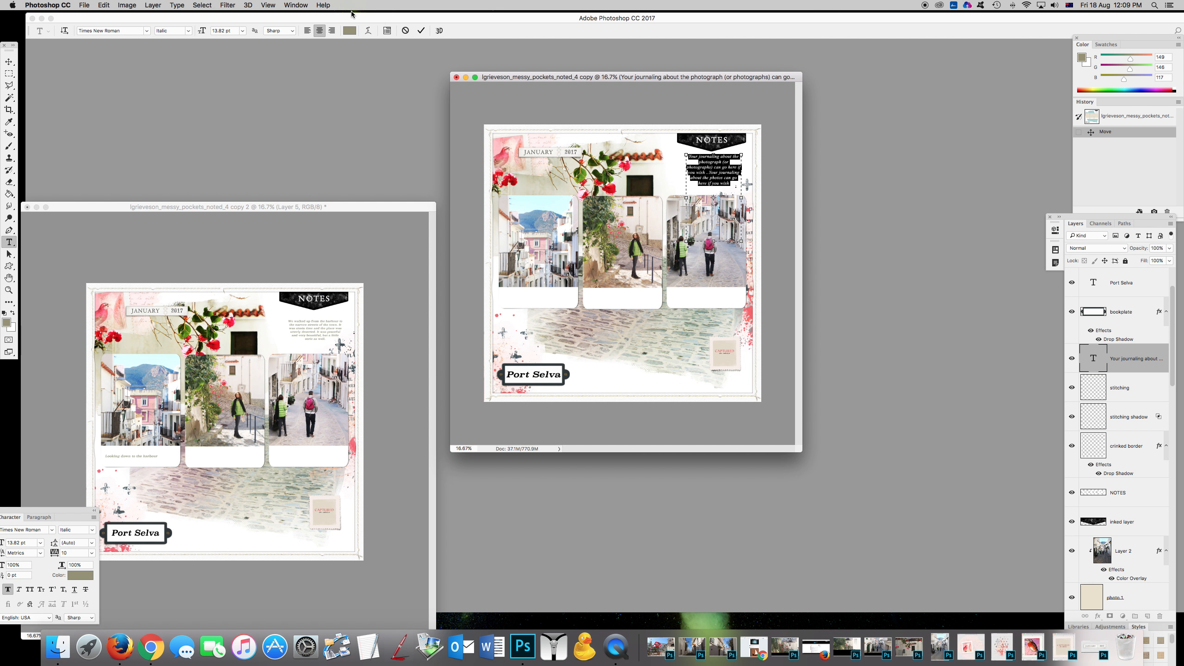
{"action": "left_click", "coordinate": [422, 31]}
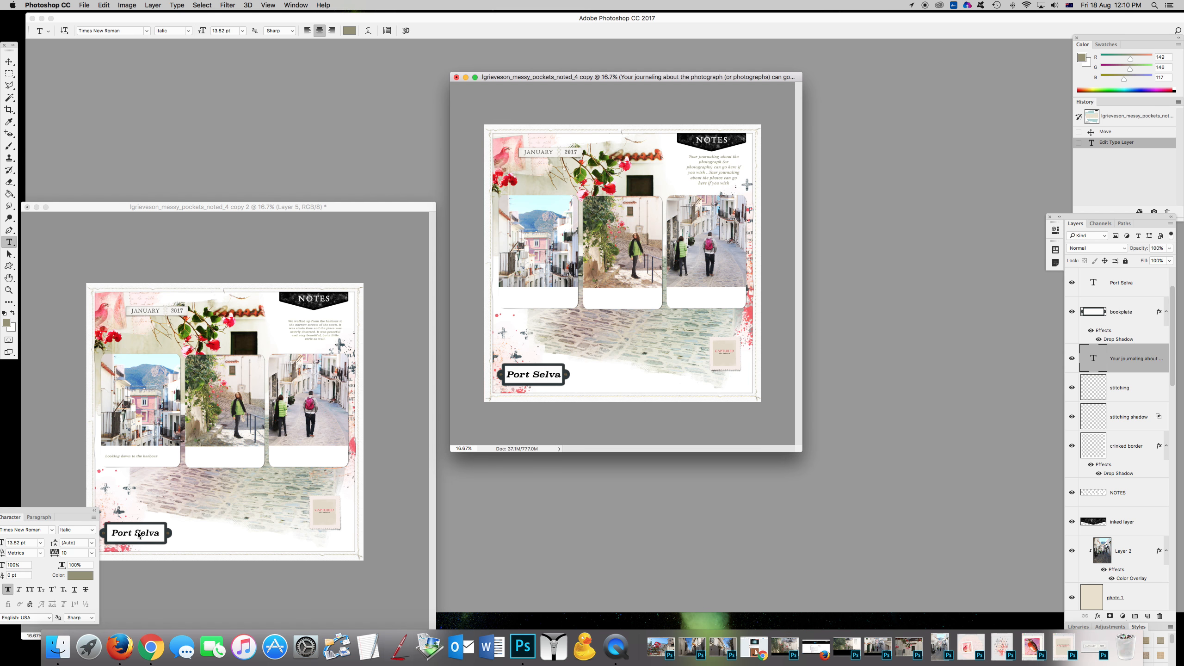
Change the font of all the journaling text to Superclarendon.
{"action": "left_click_drag", "start_coordinate": [729, 182], "coordinate": [671, 137]}
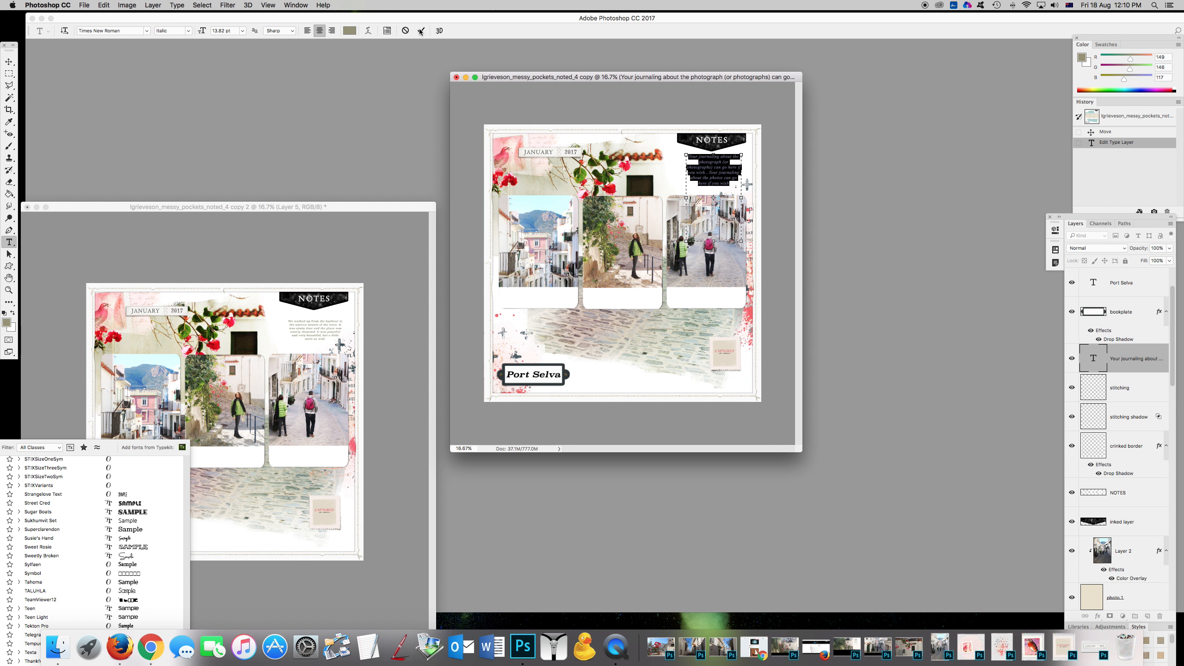
{"action": "left_click", "coordinate": [477, 57]}
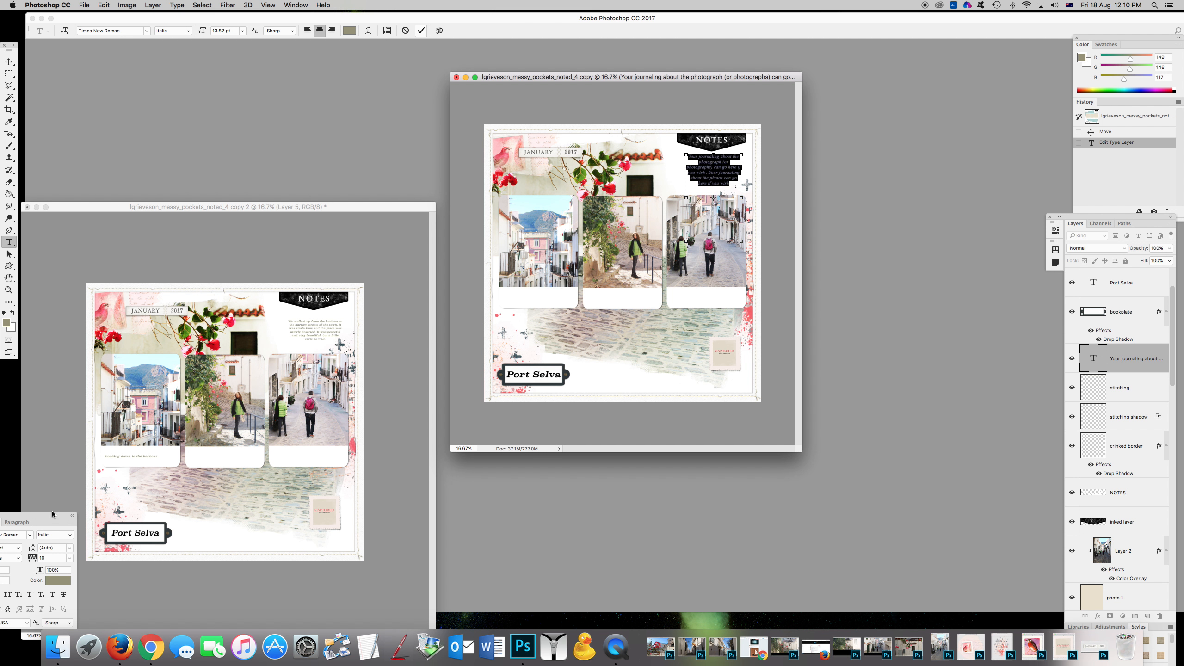
{"action": "left_click", "coordinate": [420, 31]}
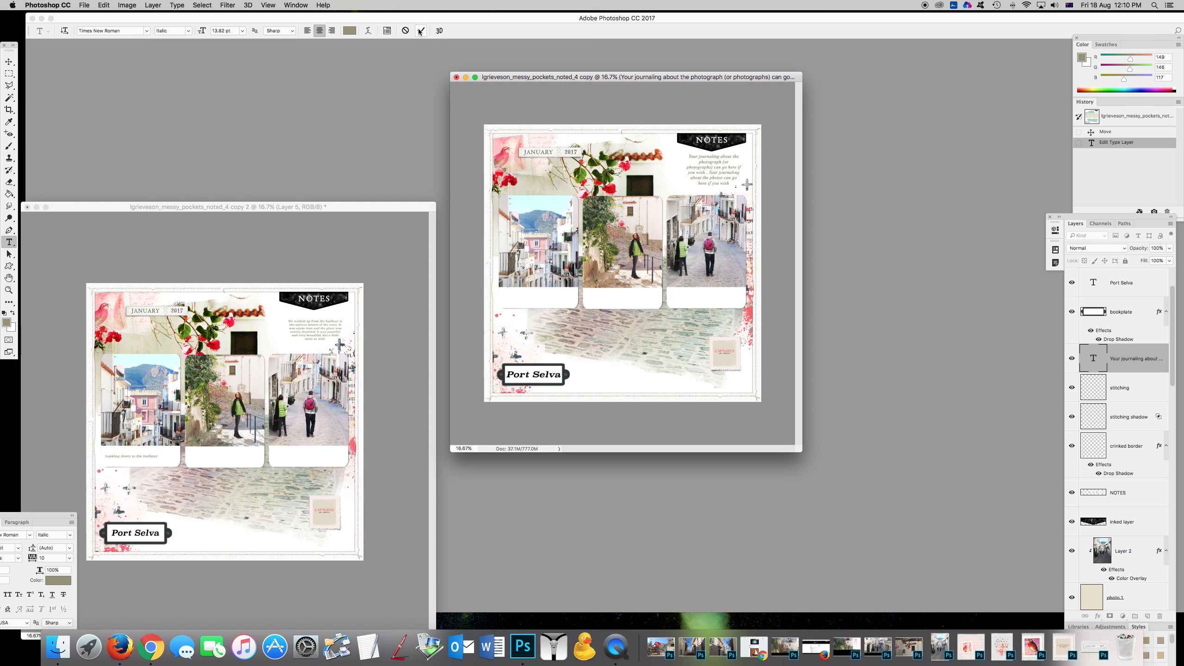
{"action": "left_click_drag", "start_coordinate": [49, 514], "coordinate": [324, 72]}
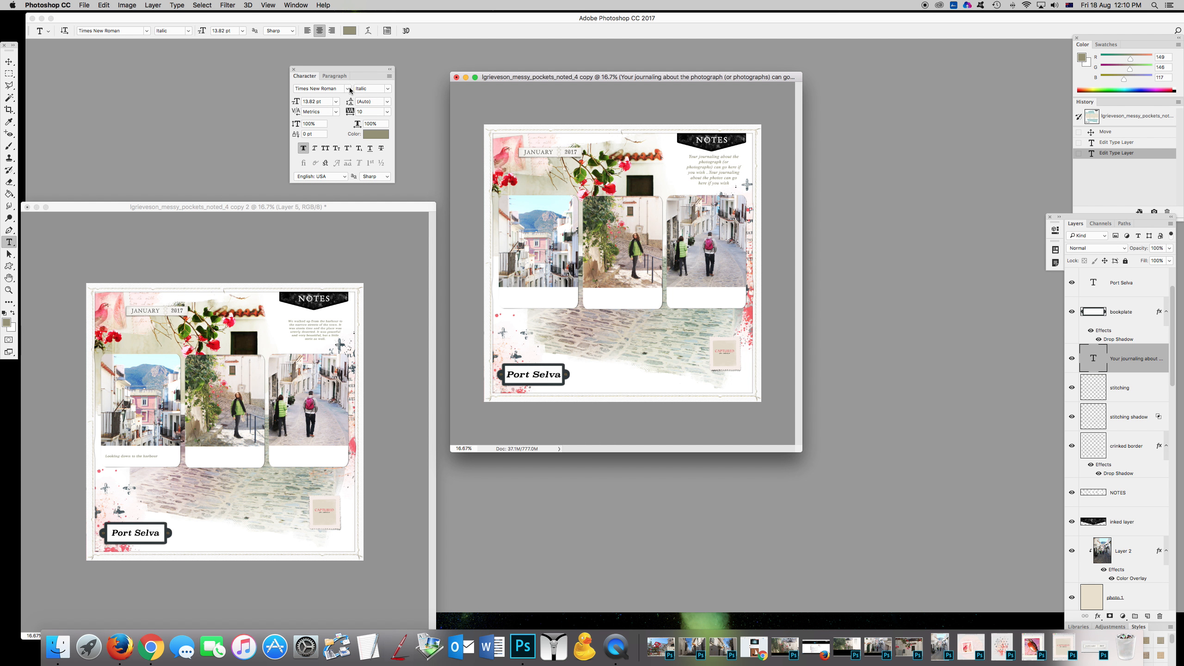
{"action": "left_click", "coordinate": [736, 184]}
{"action": "left_click_drag", "start_coordinate": [736, 183], "coordinate": [668, 142]}
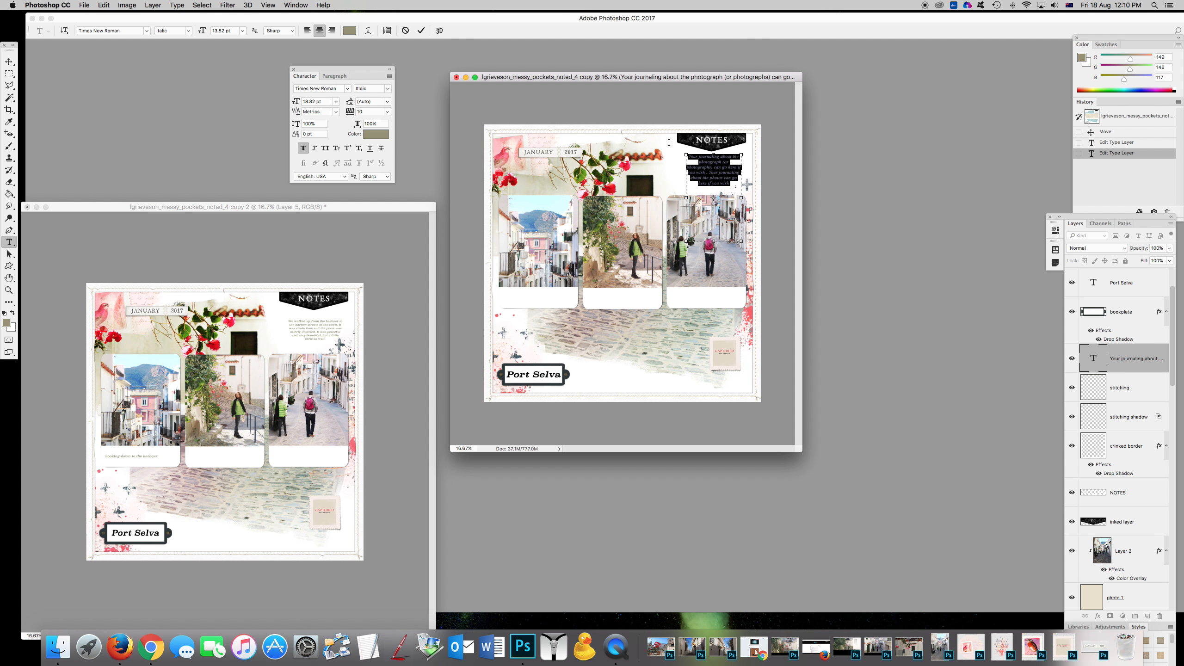
{"action": "left_click", "coordinate": [348, 89]}
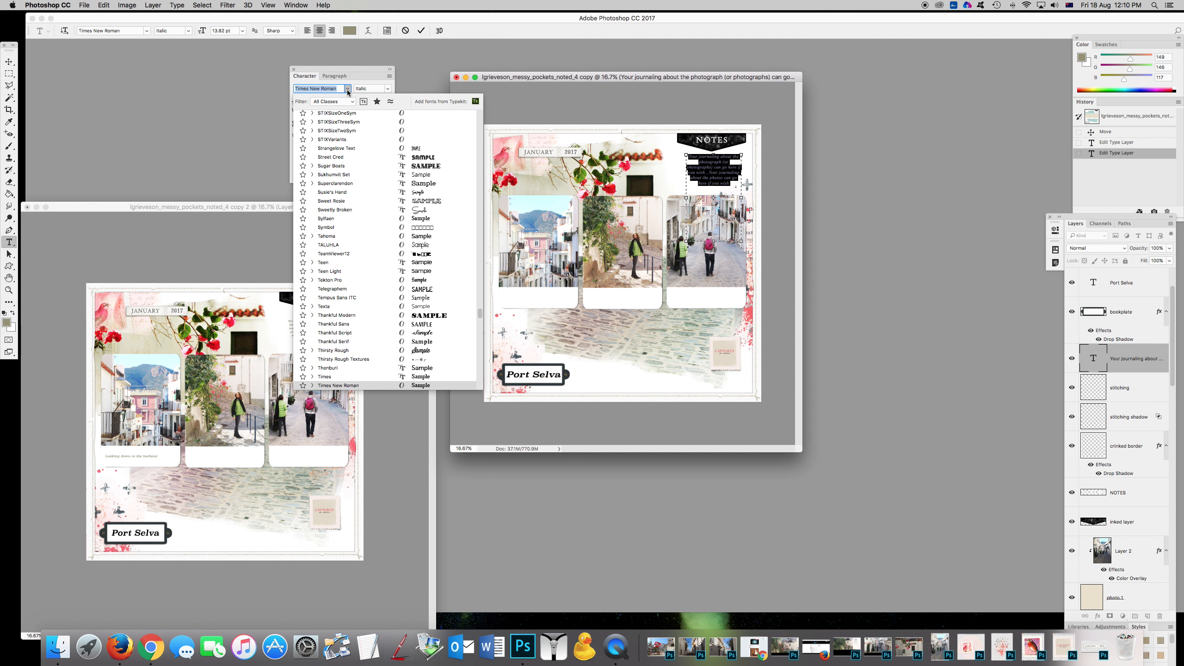
{"action": "left_click", "coordinate": [348, 183]}
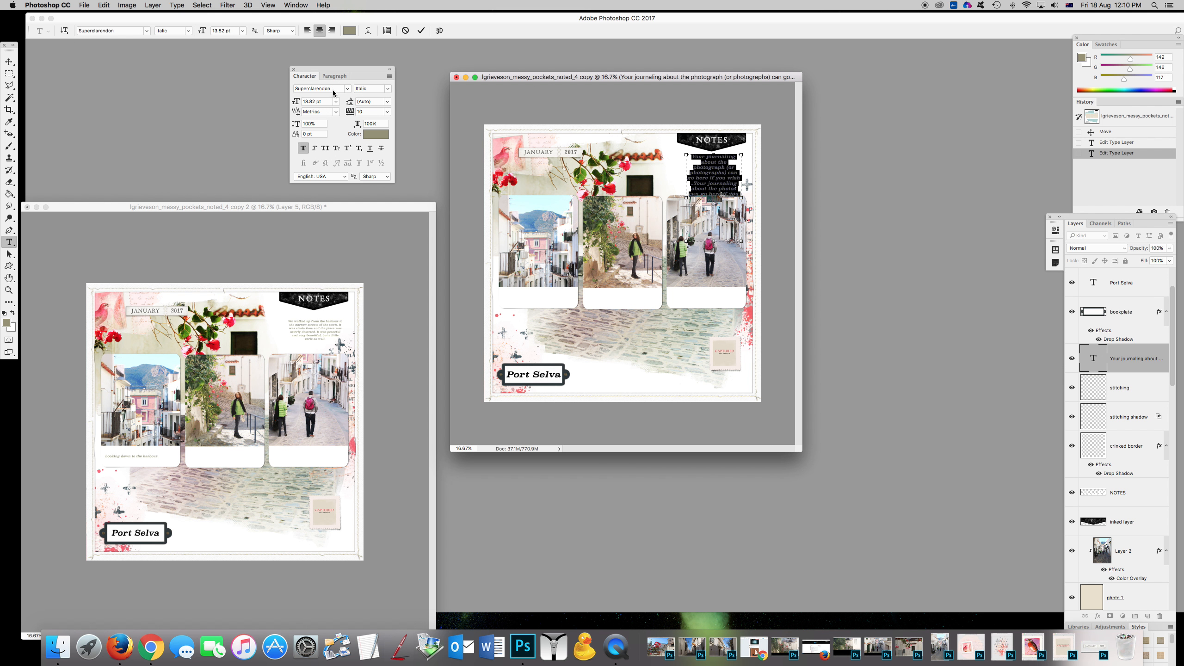
Set the journaling text's tracking to 0, its size to 8 pt and its leading to 11 pt.
{"action": "left_click", "coordinate": [388, 111]}
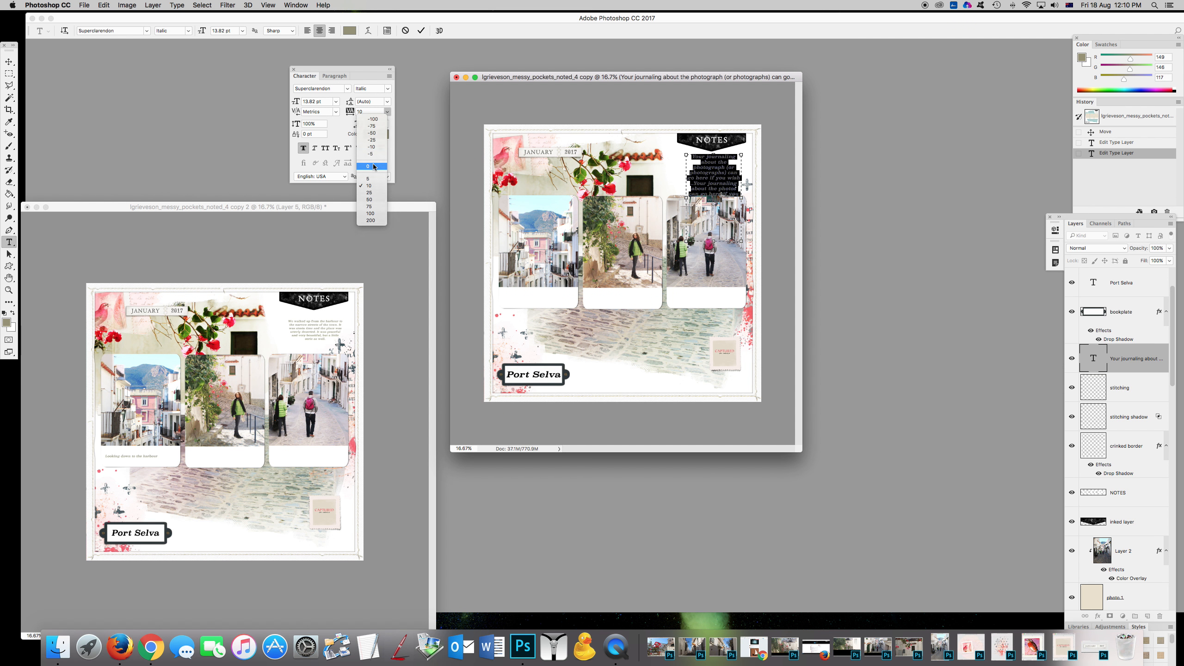
{"action": "left_click", "coordinate": [374, 167]}
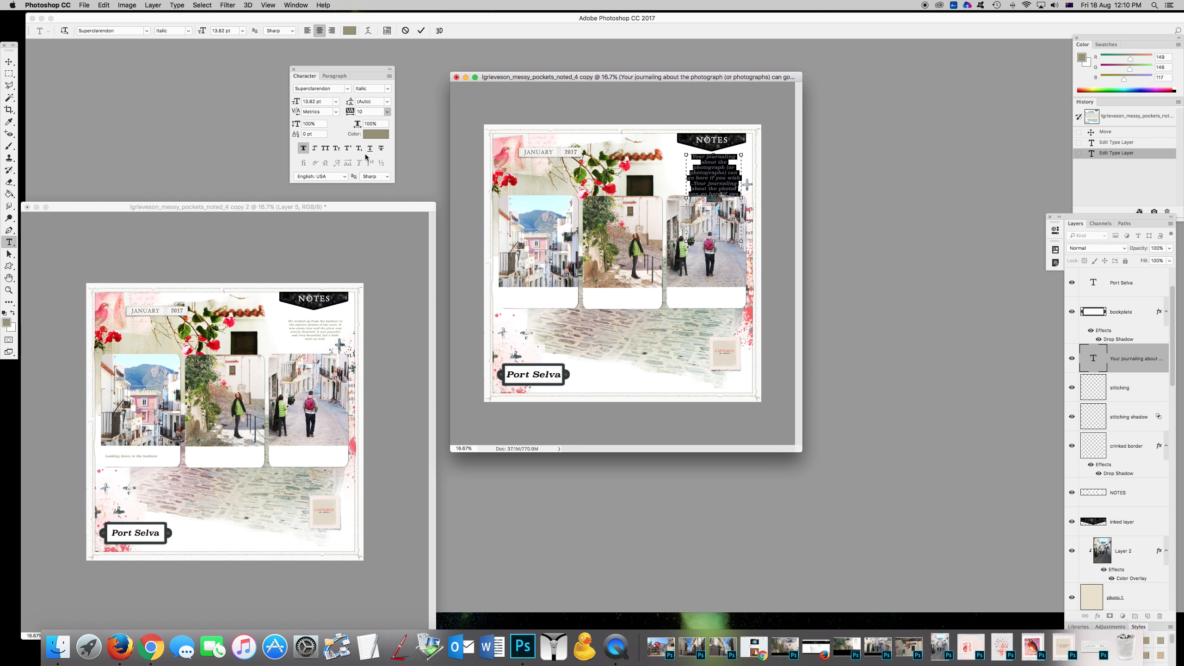
{"action": "left_click", "coordinate": [336, 101]}
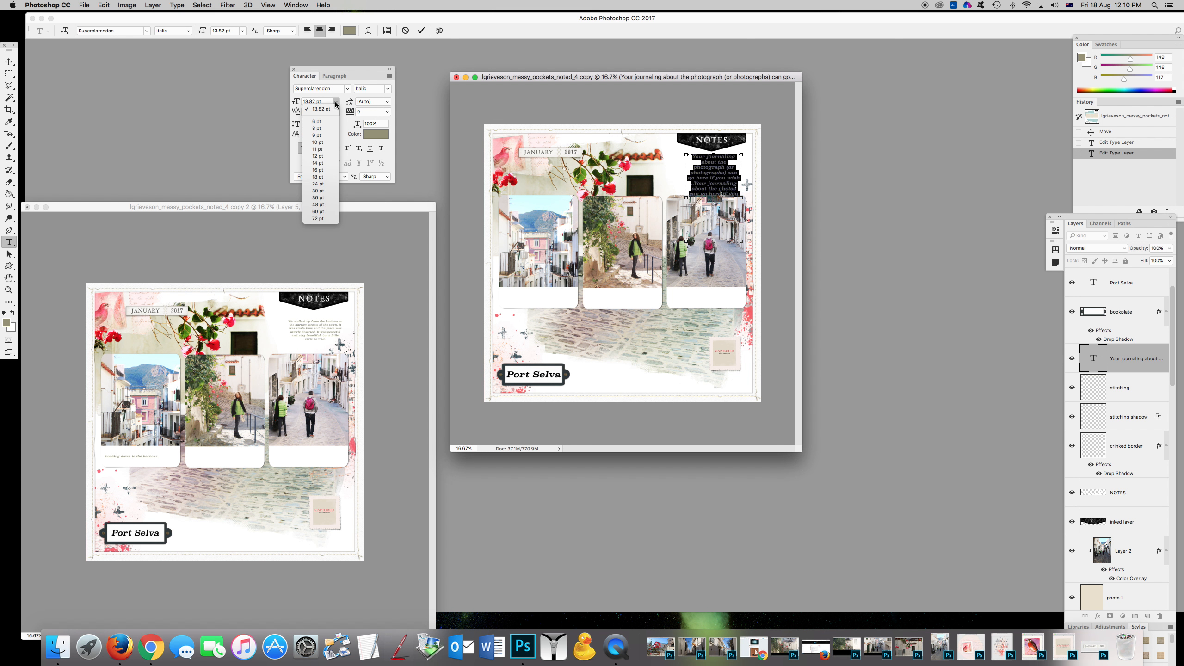
{"action": "left_click", "coordinate": [325, 128]}
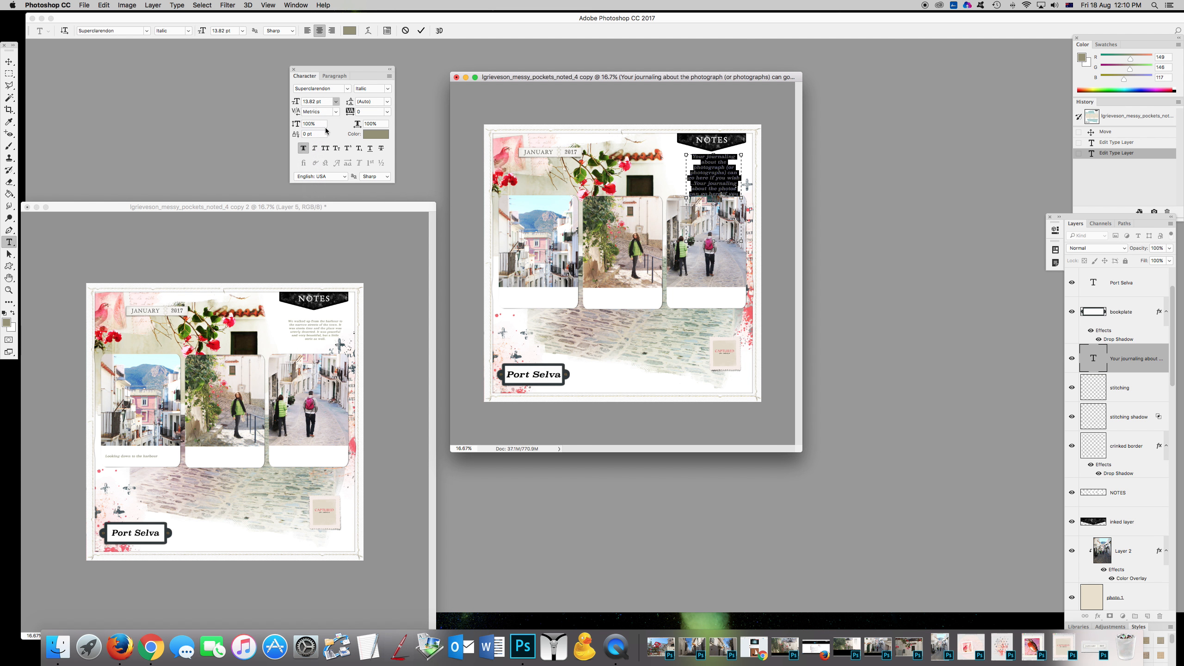
{"action": "left_click", "coordinate": [388, 102]}
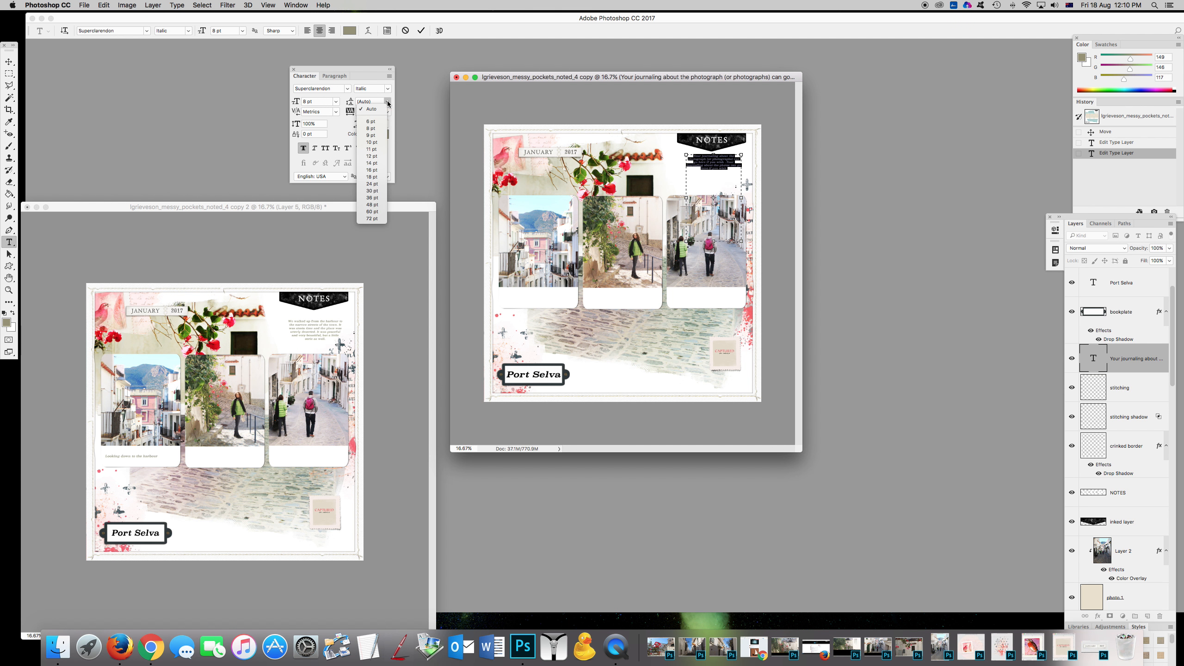
{"action": "left_click", "coordinate": [372, 148]}
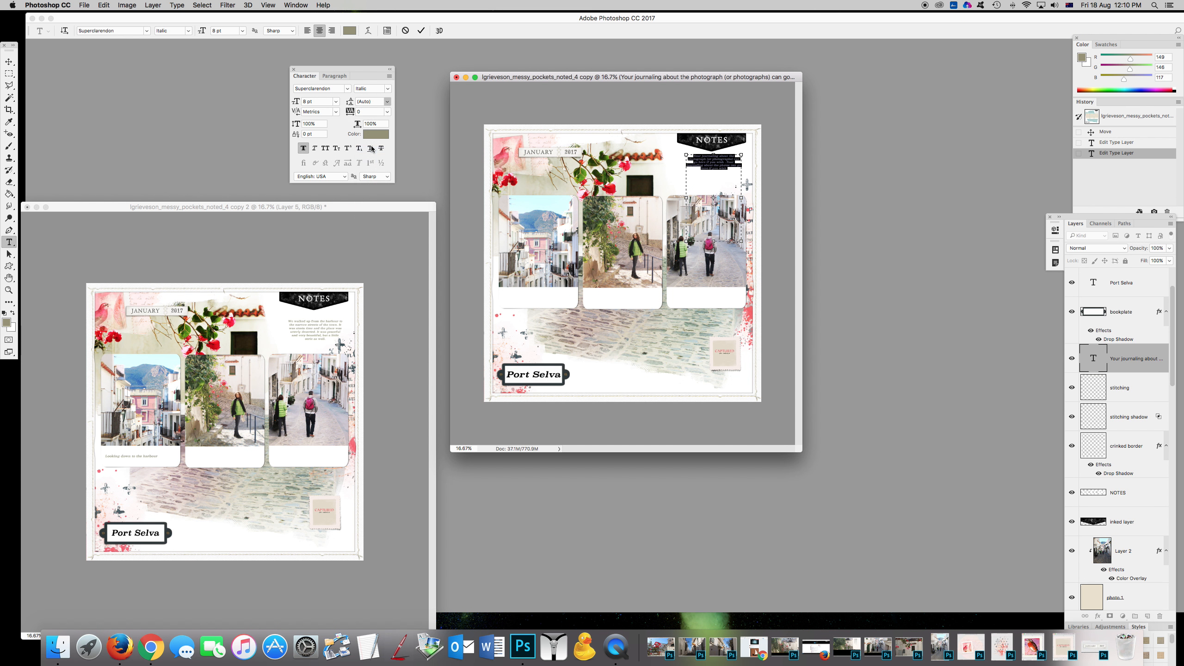
{"action": "left_click", "coordinate": [422, 31]}
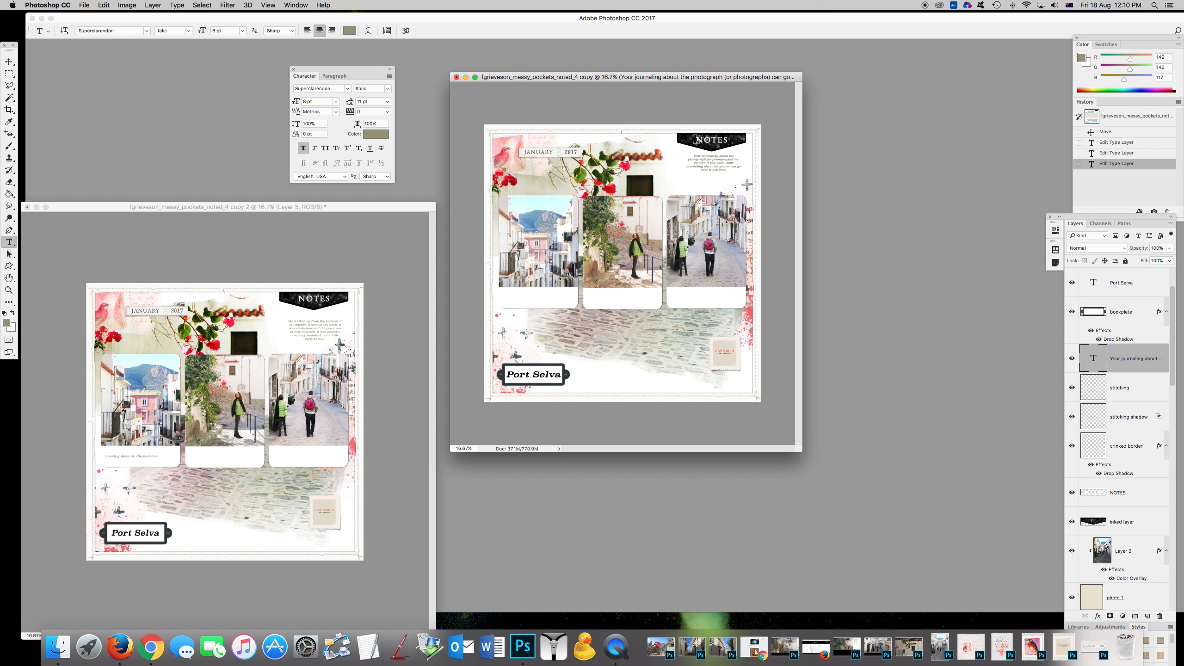
Clear the placeholder wording from the journaling text block beneath the NOTES banner.
{"action": "left_click_drag", "start_coordinate": [347, 205], "coordinate": [199, 539]}
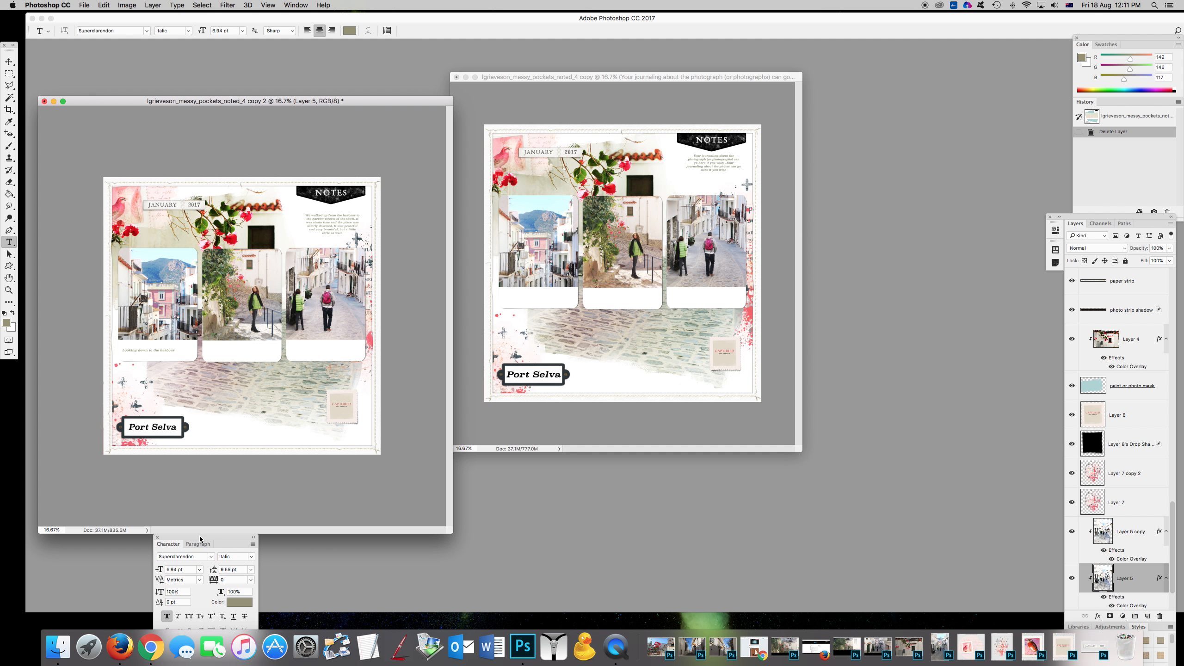
{"action": "left_click", "coordinate": [9, 290]}
{"action": "left_click", "coordinate": [729, 159]}
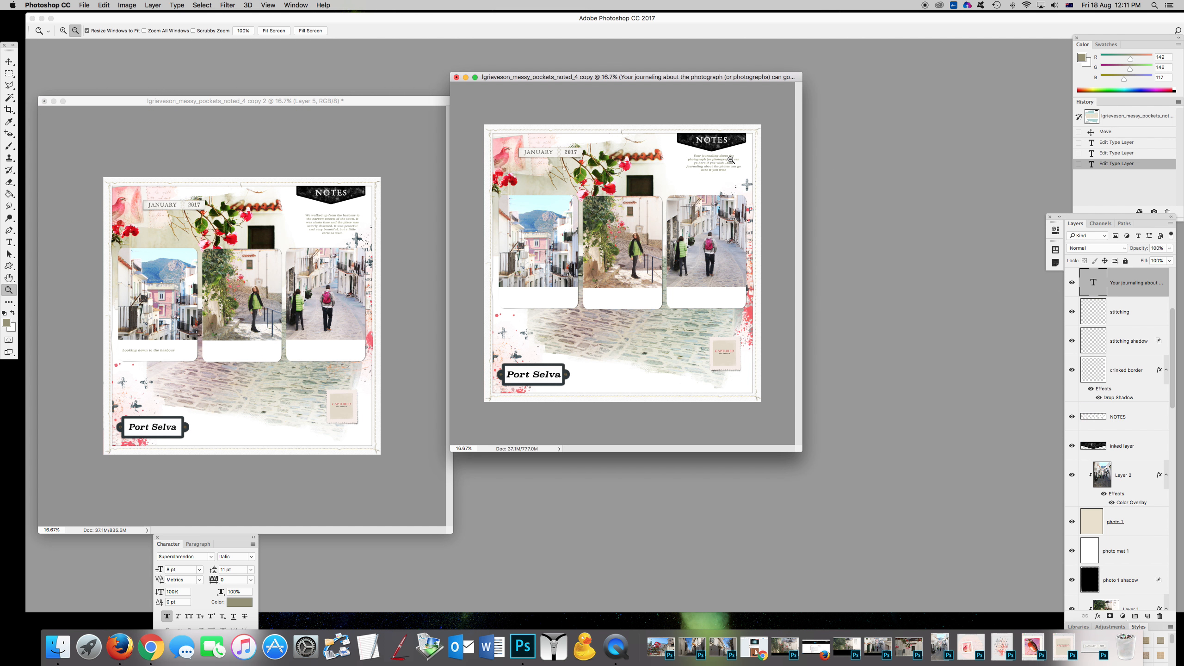
{"action": "left_click", "coordinate": [731, 161]}
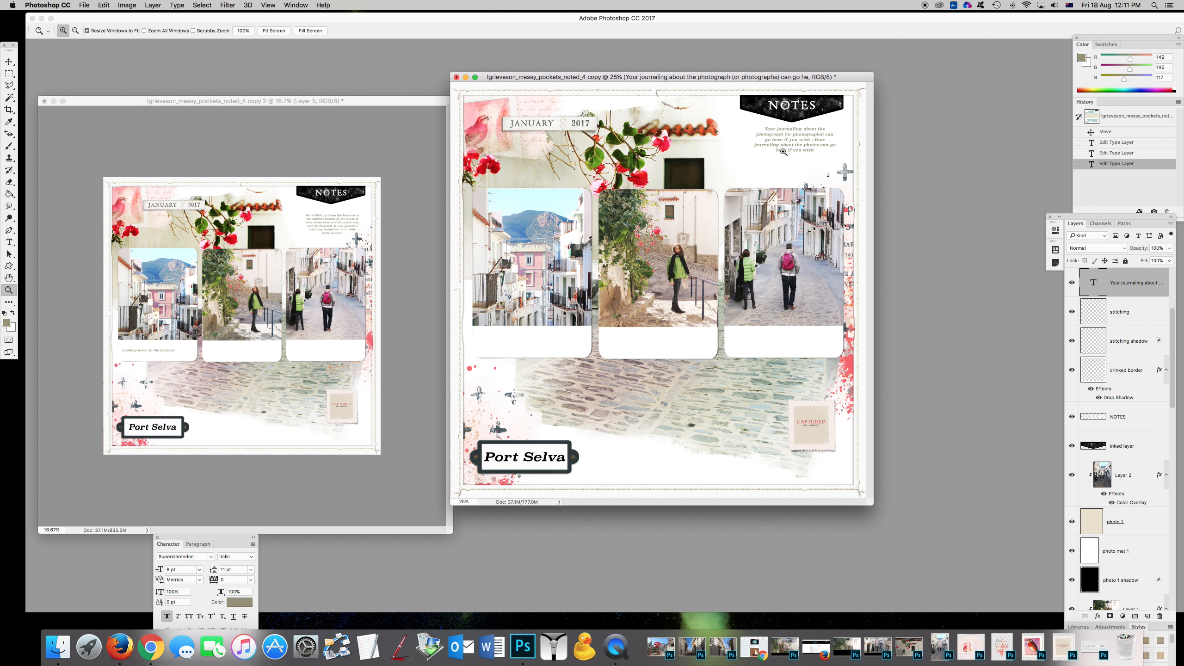
{"action": "left_click", "coordinate": [798, 142]}
{"action": "key", "text": "alt"}
{"action": "left_click_drag", "start_coordinate": [542, 42], "coordinate": [511, 81]}
{"action": "left_click", "coordinate": [9, 242]}
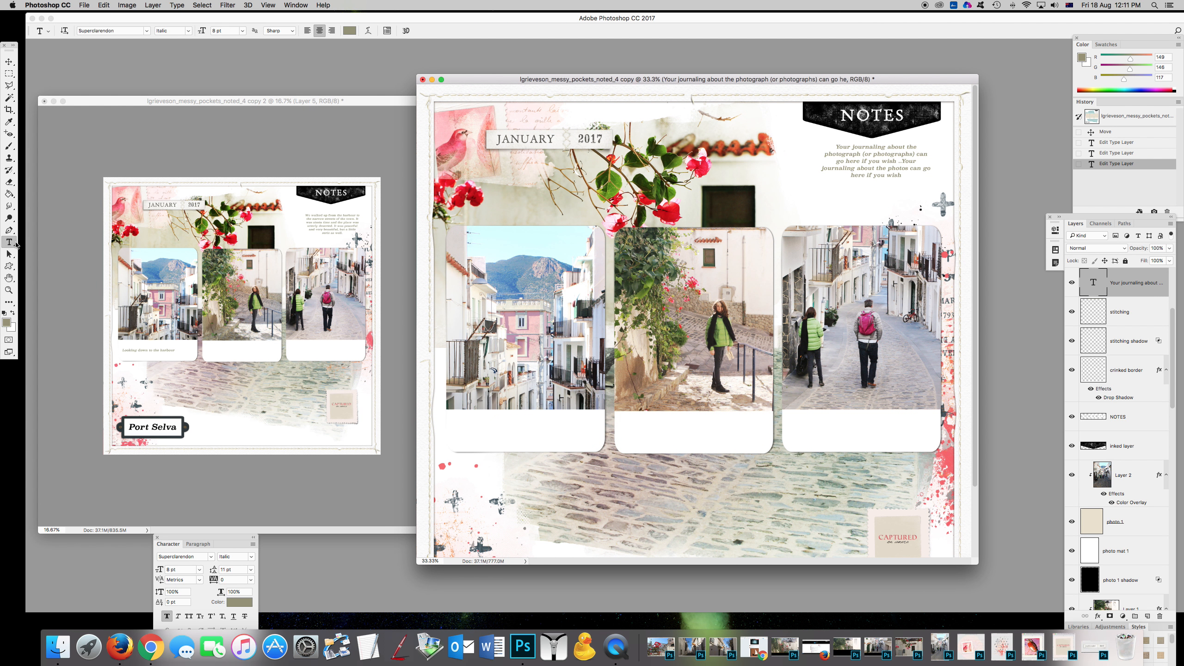
{"action": "left_click_drag", "start_coordinate": [901, 175], "coordinate": [823, 137]}
{"action": "key", "text": "BackSpace"}
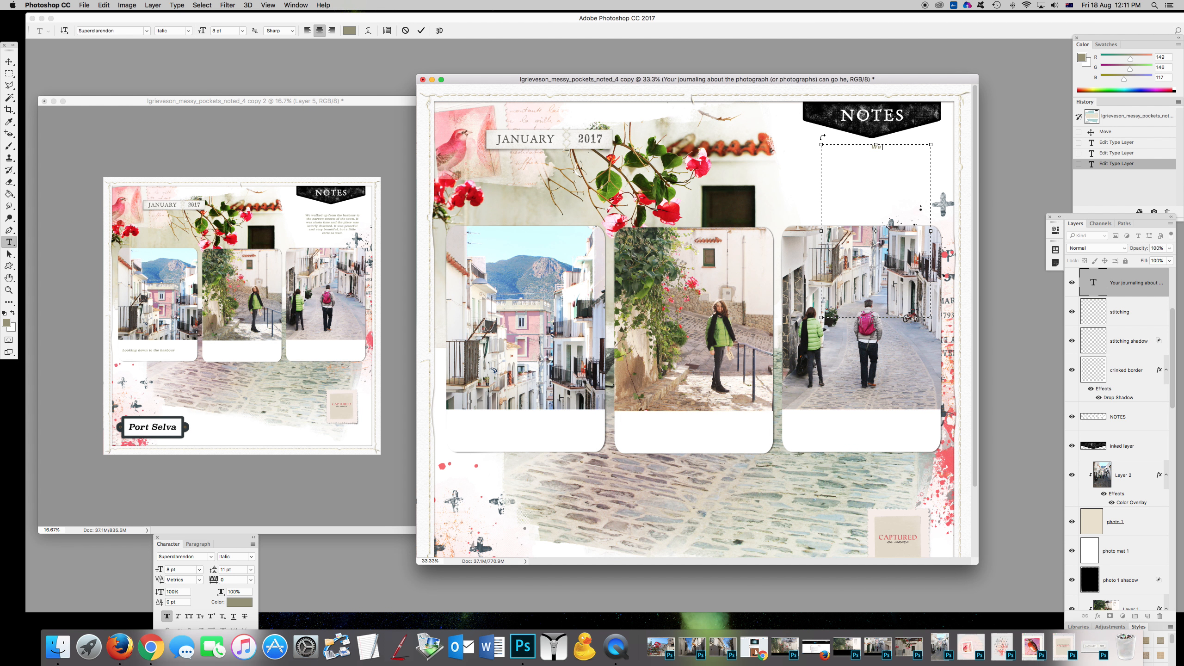
Begin the journaling with "We walked up from the harbour to the narrow streets of the town. It".
{"action": "type", "text": "We walked u"}
{"action": "type", "text": "p from the har"}
{"action": "type", "text": "bour"}
{"action": "type", "text": " to the narro"}
{"action": "type", "text": "w streets ofth"}
{"action": "key", "text": "BackSpace"}
{"action": "key", "text": "BackSpace"}
{"action": "type", "text": "the town. It"}
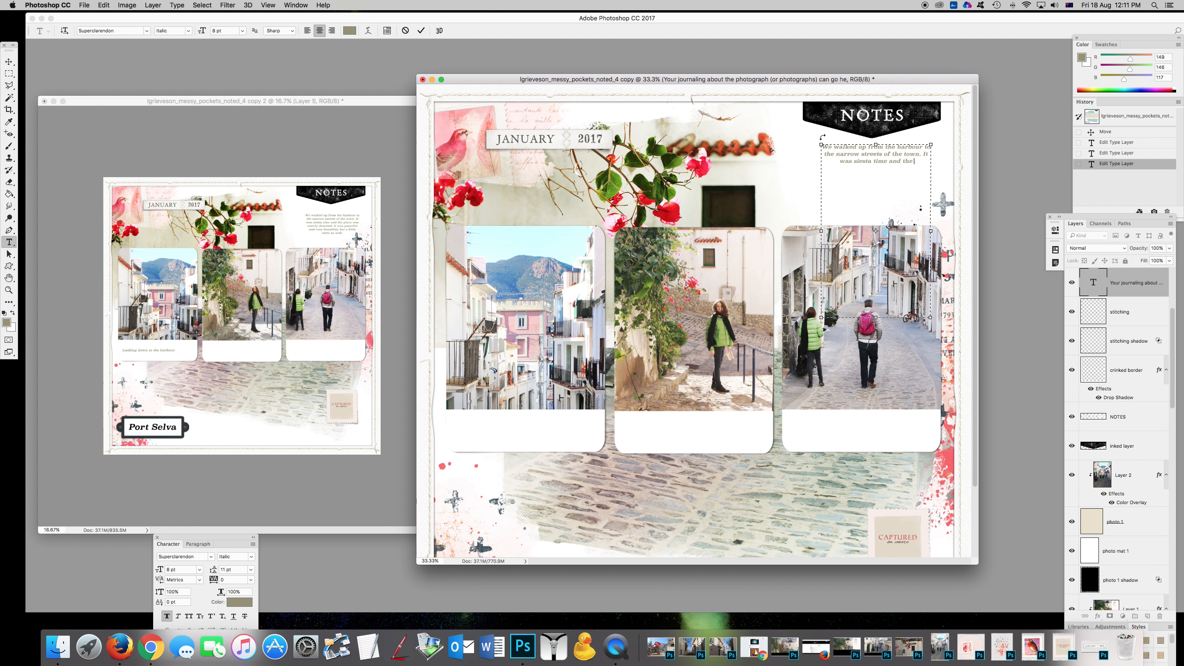
Complete the journaling with "was siesta time and the place was utterly deserted. It was peaceful and very beautiful, but a little eerie as well.".
{"action": "type", "text": "wa"}
{"action": "type", "text": "It"}
{"action": "type", "text": " was peaceful and very beautiful"}
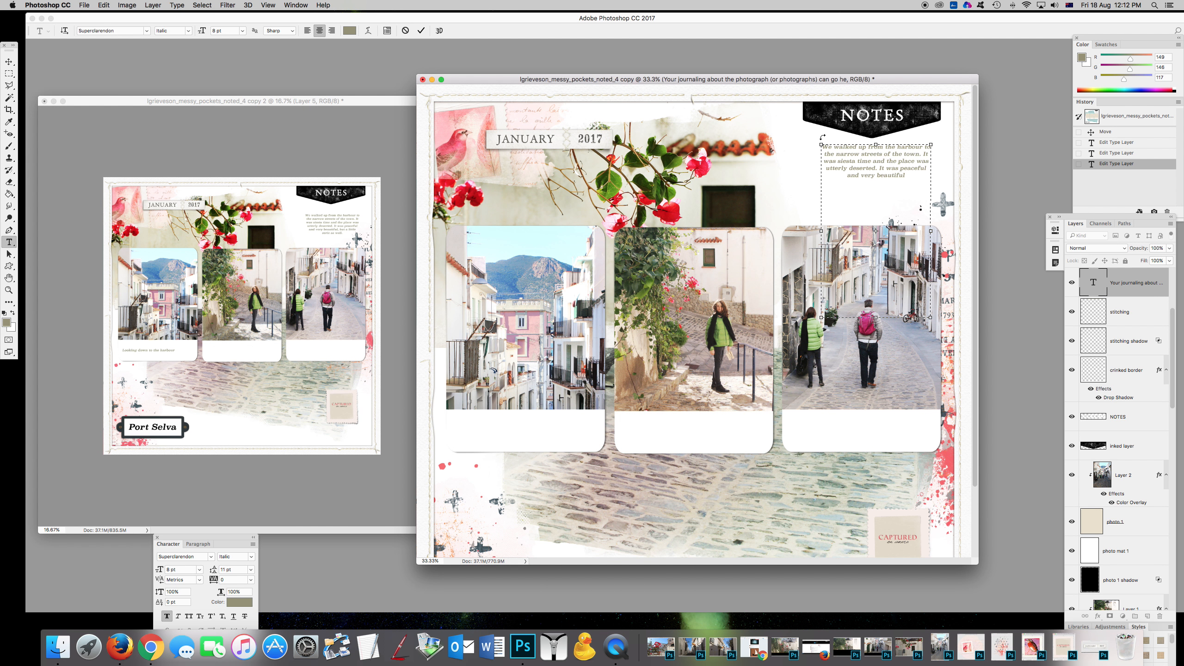
{"action": "type", "text": ", but a little"}
{"action": "type", "text": " eerie as wel"}
{"action": "type", "text": "l."}
{"action": "scroll", "coordinate": [822, 137], "scroll_direction": "down", "scroll_amount": 5}
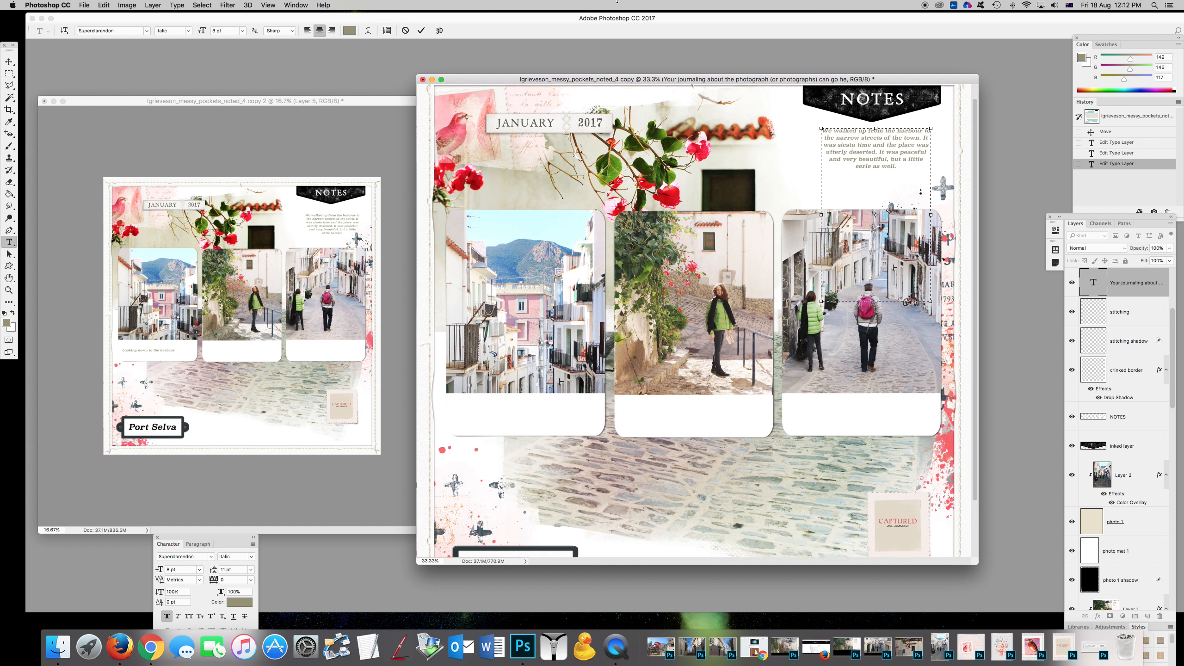
{"action": "scroll", "coordinate": [748, 229], "scroll_direction": "up", "scroll_amount": 5}
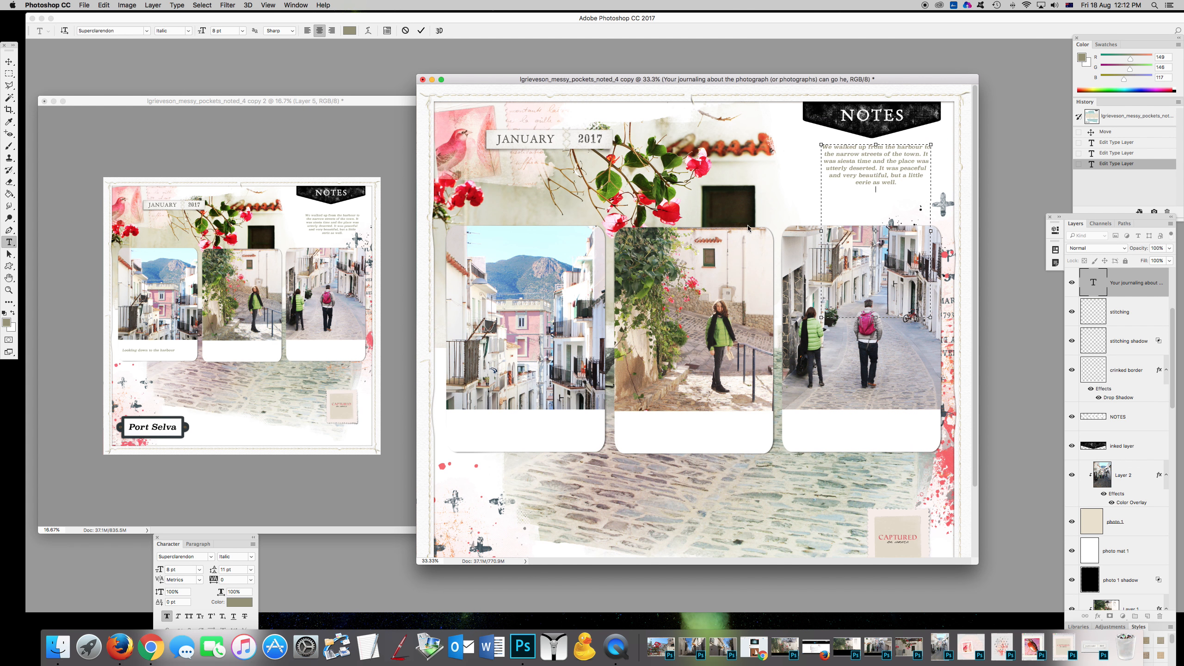
{"action": "left_click", "coordinate": [421, 31]}
Move the journaling text block slightly lower beneath the NOTES banner.
{"action": "left_click", "coordinate": [9, 60]}
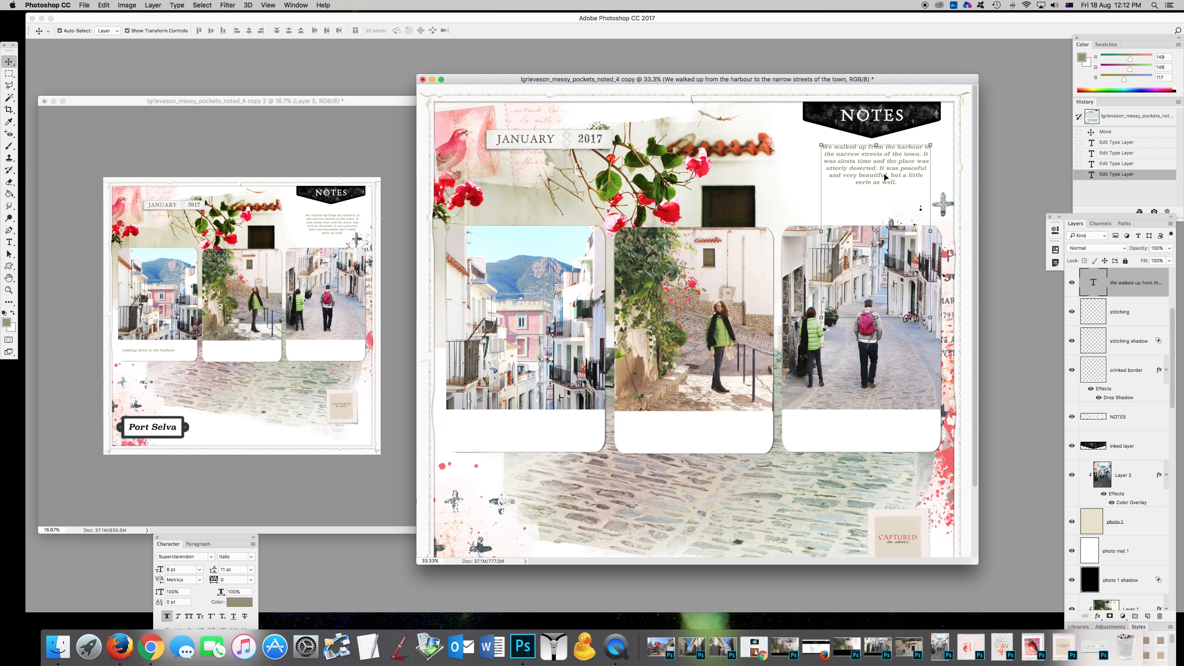
{"action": "left_click_drag", "start_coordinate": [886, 180], "coordinate": [884, 191]}
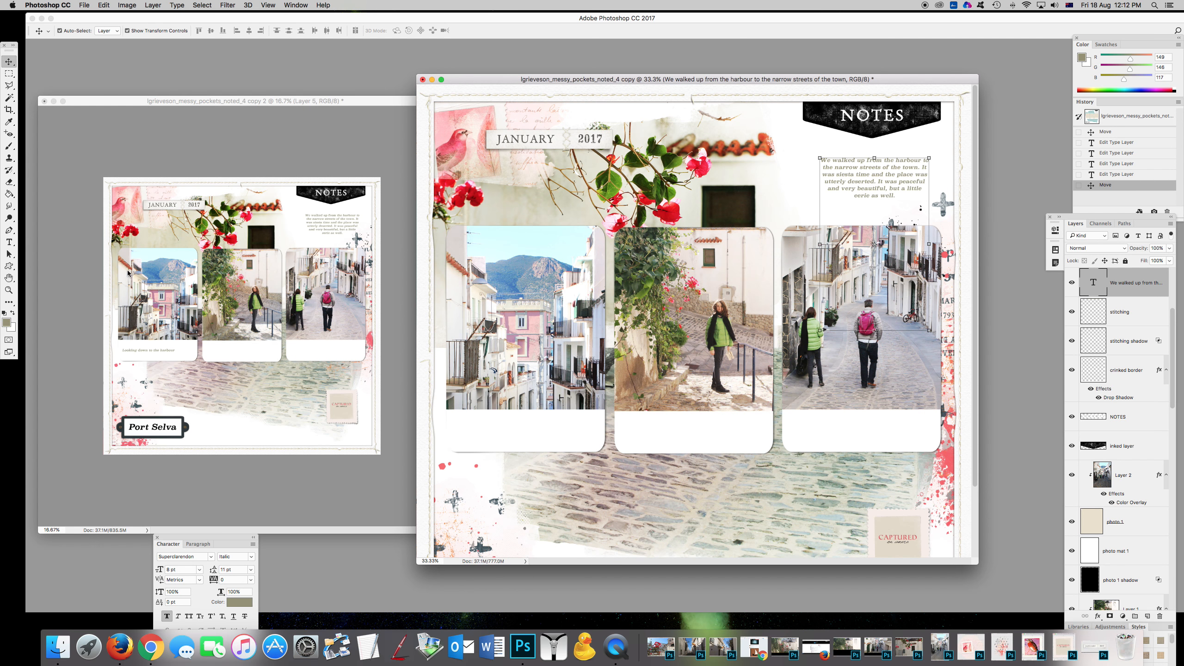
Copy the "Looking down to the harbour" caption from the reference layout onto the white strip below the first photo, and deselect it.
{"action": "left_click", "coordinate": [8, 290]}
{"action": "left_click", "coordinate": [63, 31]}
{"action": "left_click", "coordinate": [672, 335]}
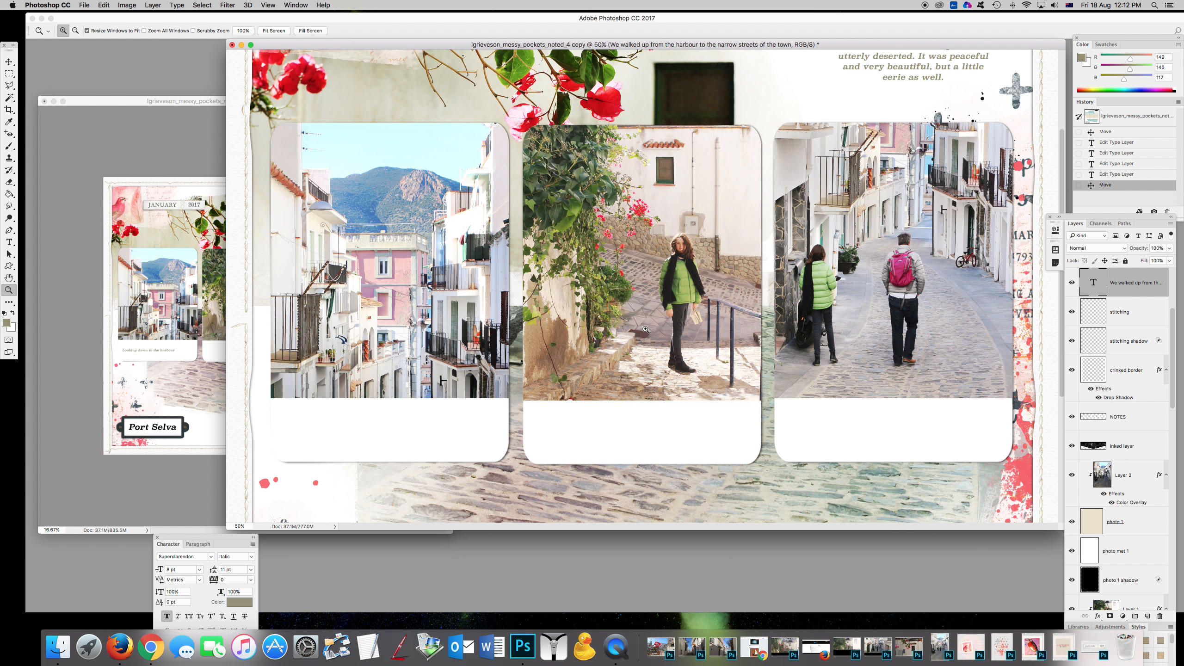
{"action": "left_click", "coordinate": [645, 330], "text": "alt"}
{"action": "left_click", "coordinate": [623, 317], "text": "alt"}
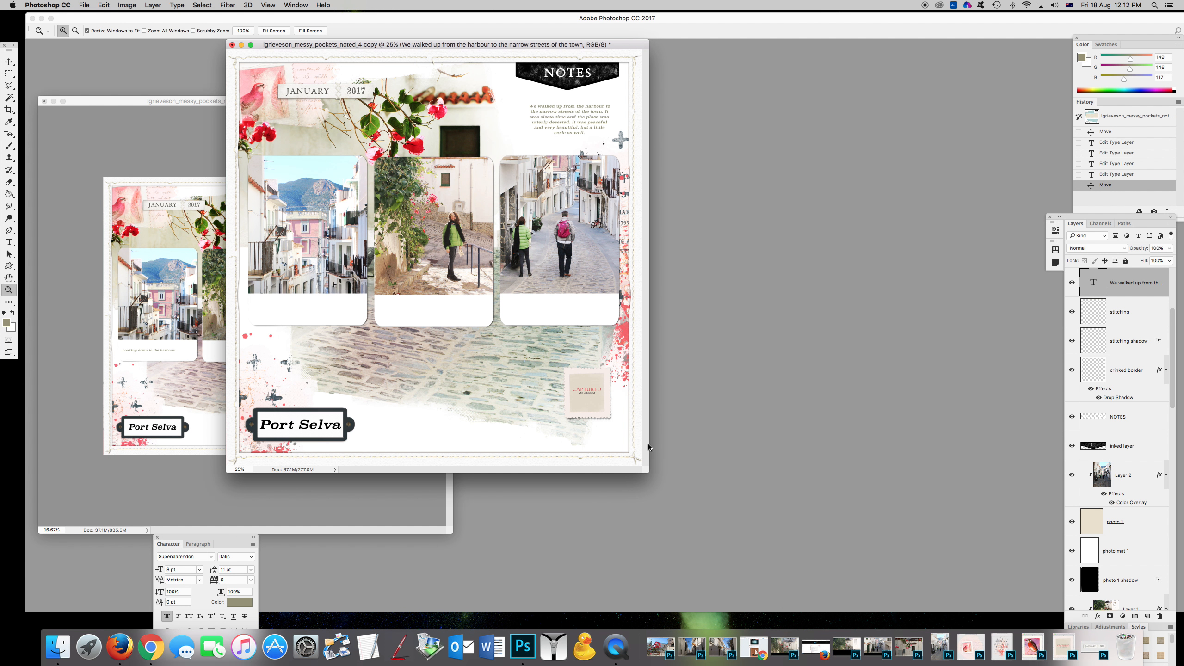
{"action": "left_click_drag", "start_coordinate": [647, 471], "coordinate": [929, 533]}
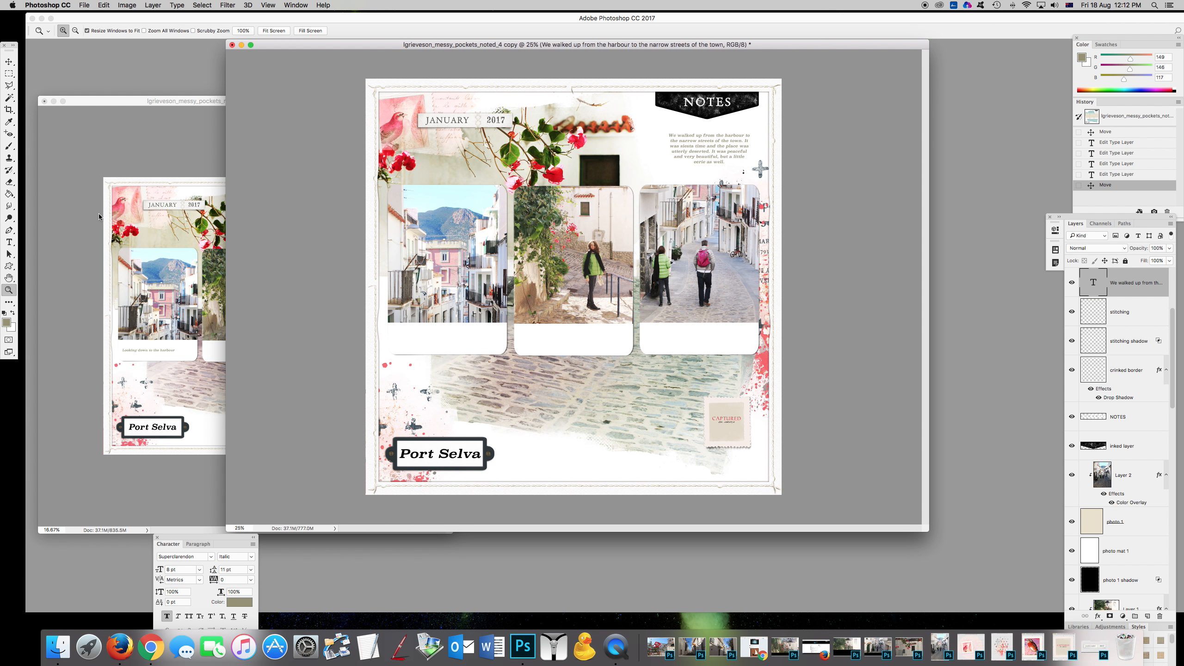
{"action": "key", "text": "v"}
{"action": "left_click", "coordinate": [149, 346]}
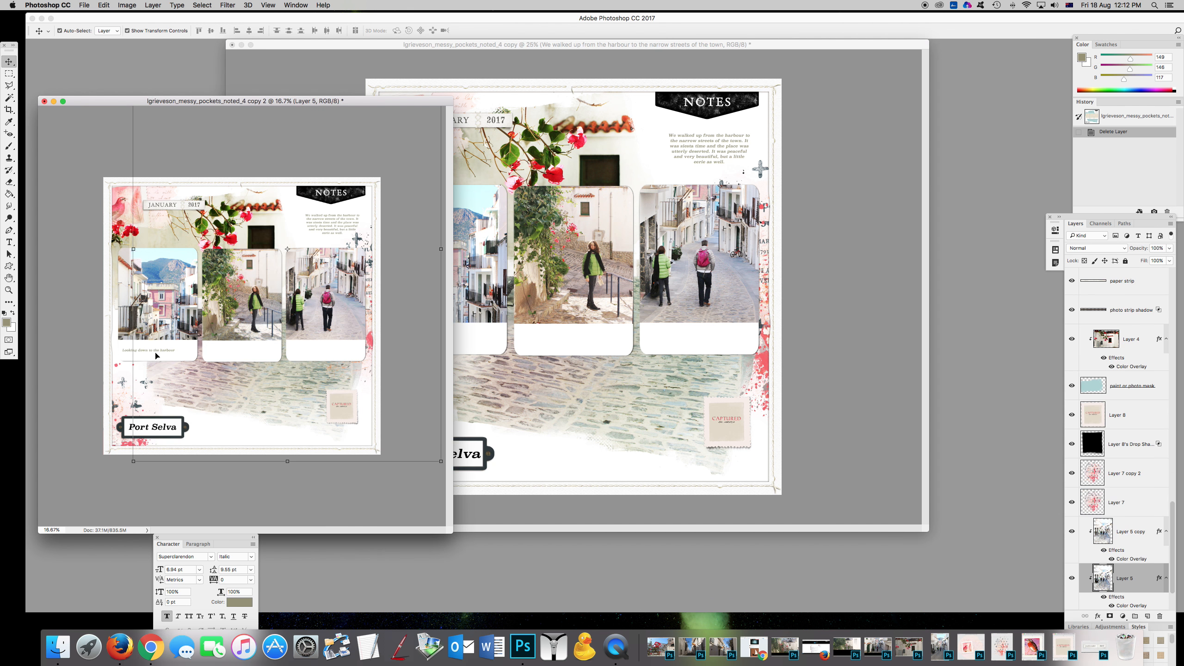
{"action": "left_click", "coordinate": [155, 353]}
{"action": "left_click_drag", "start_coordinate": [164, 353], "coordinate": [459, 339]}
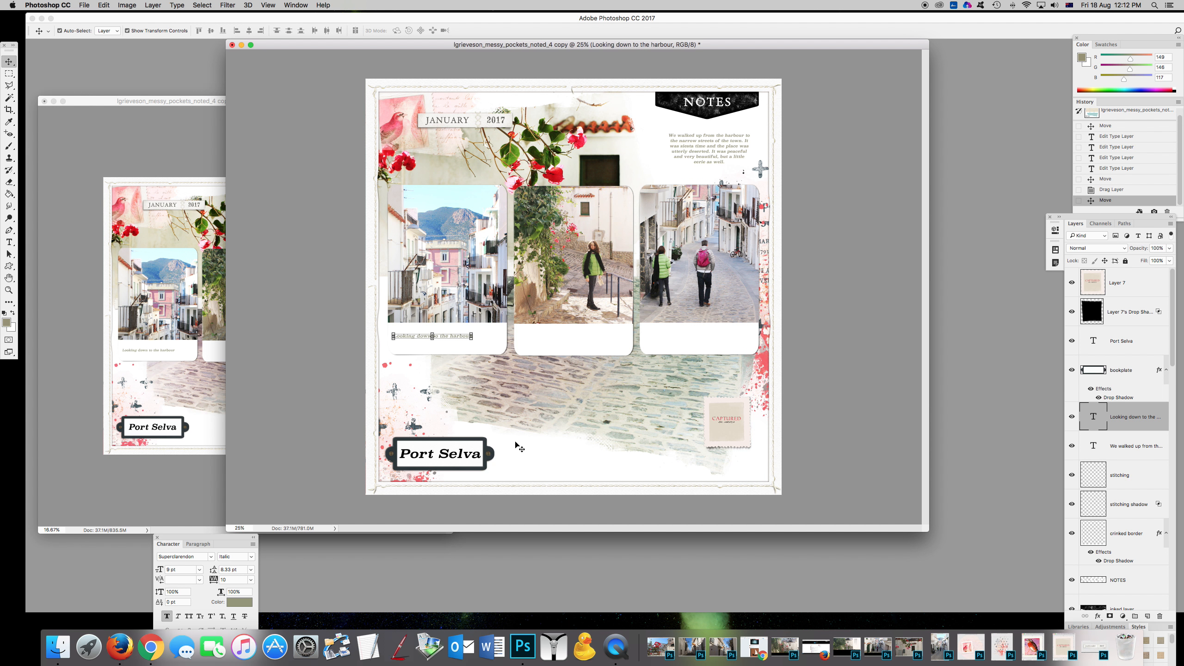
{"action": "left_click_drag", "start_coordinate": [383, 45], "coordinate": [199, 45]}
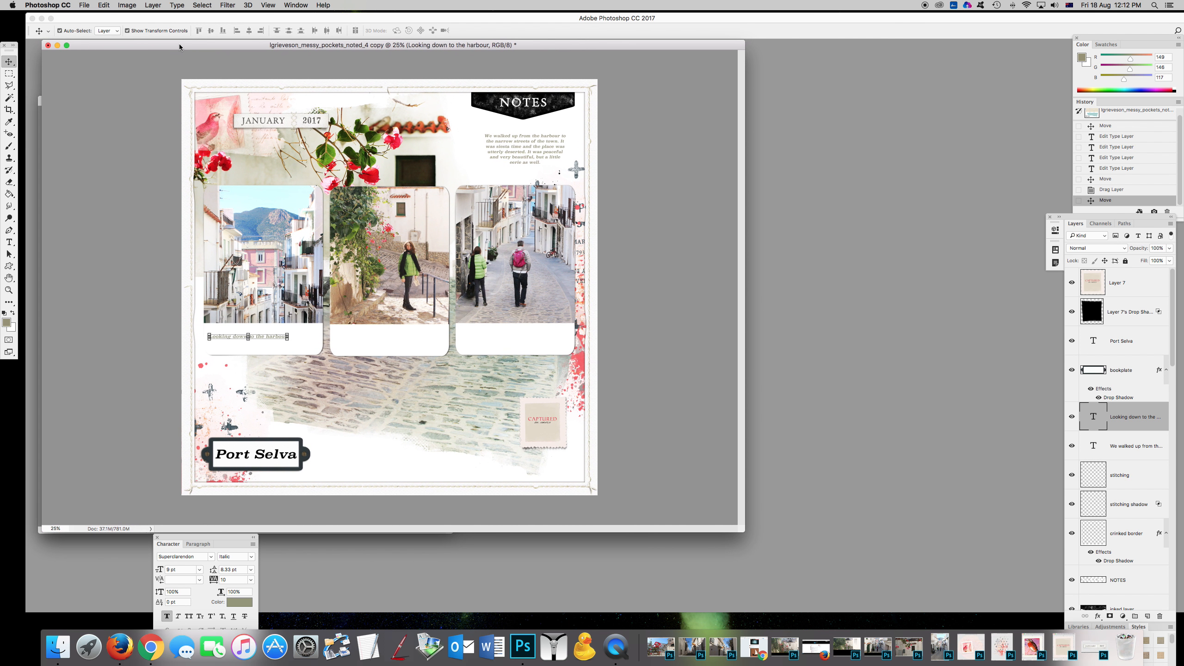
{"action": "left_click", "coordinate": [640, 148]}
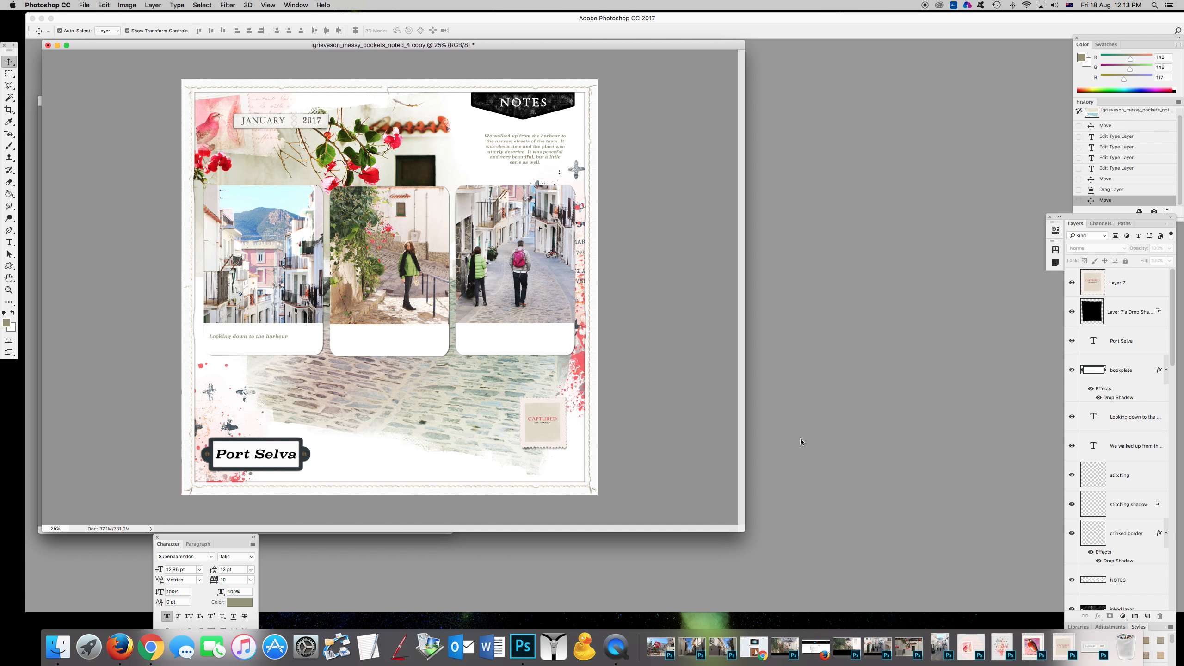
{"action": "right_click", "coordinate": [615, 646]}
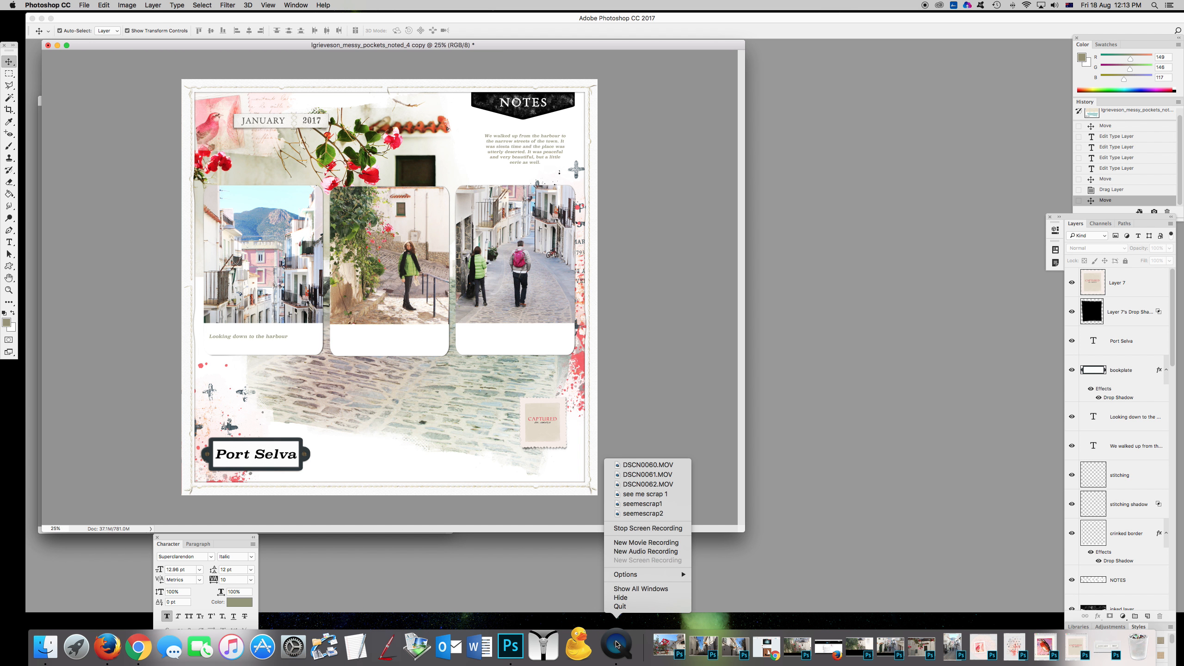